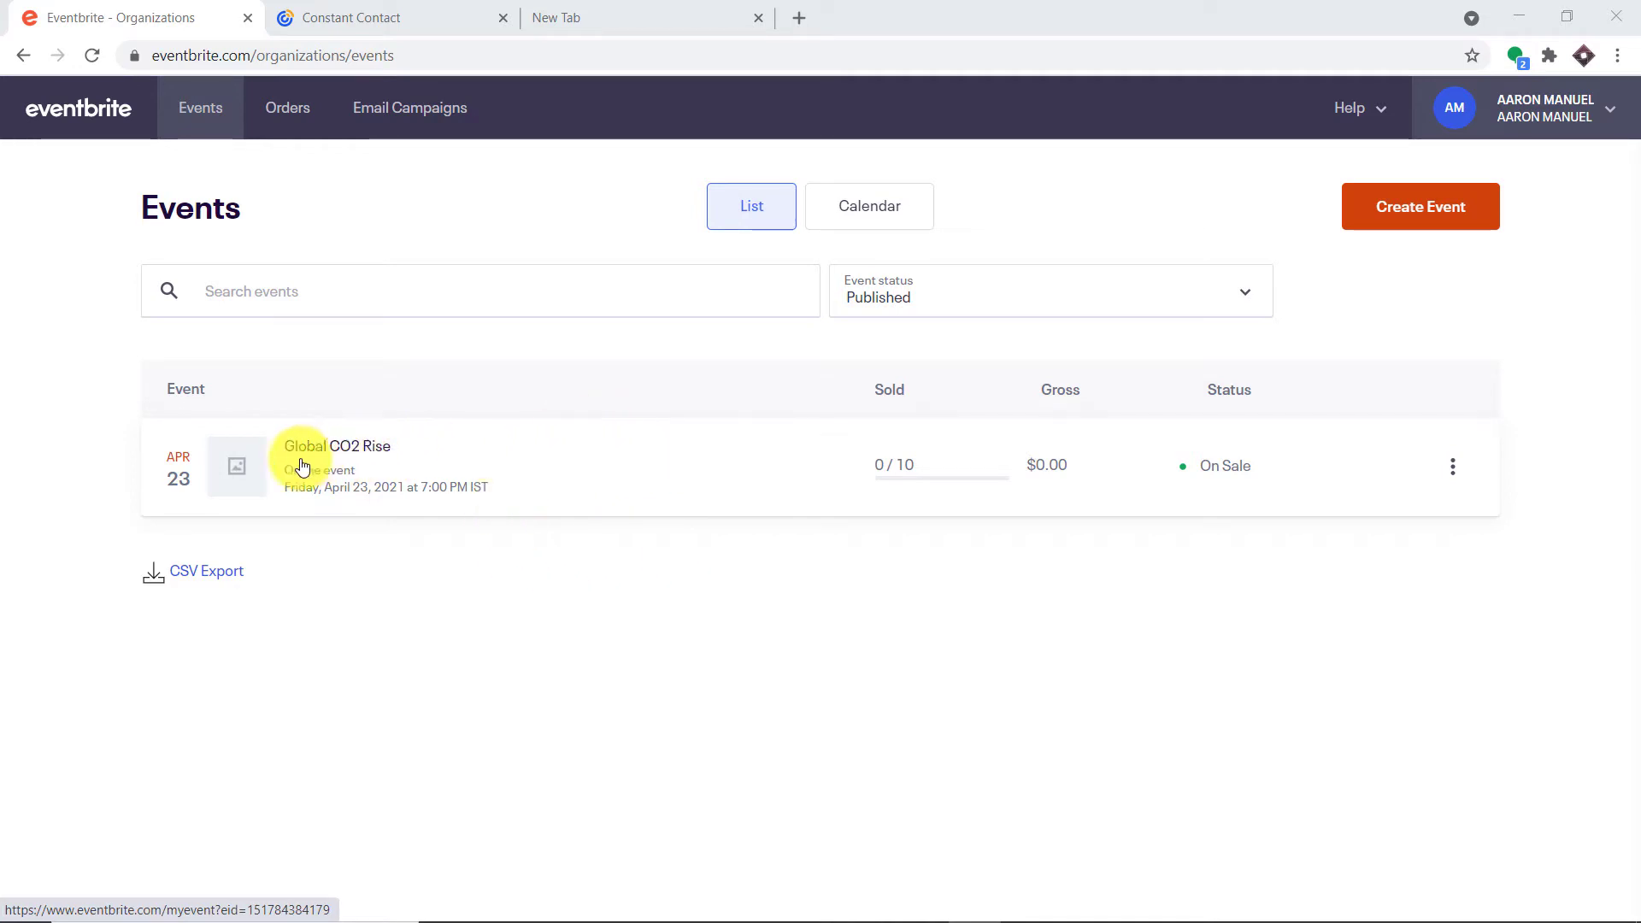
# Copy the Global CO2 Rise event's public URL and open an incognito window
pyautogui.click(1455, 473)
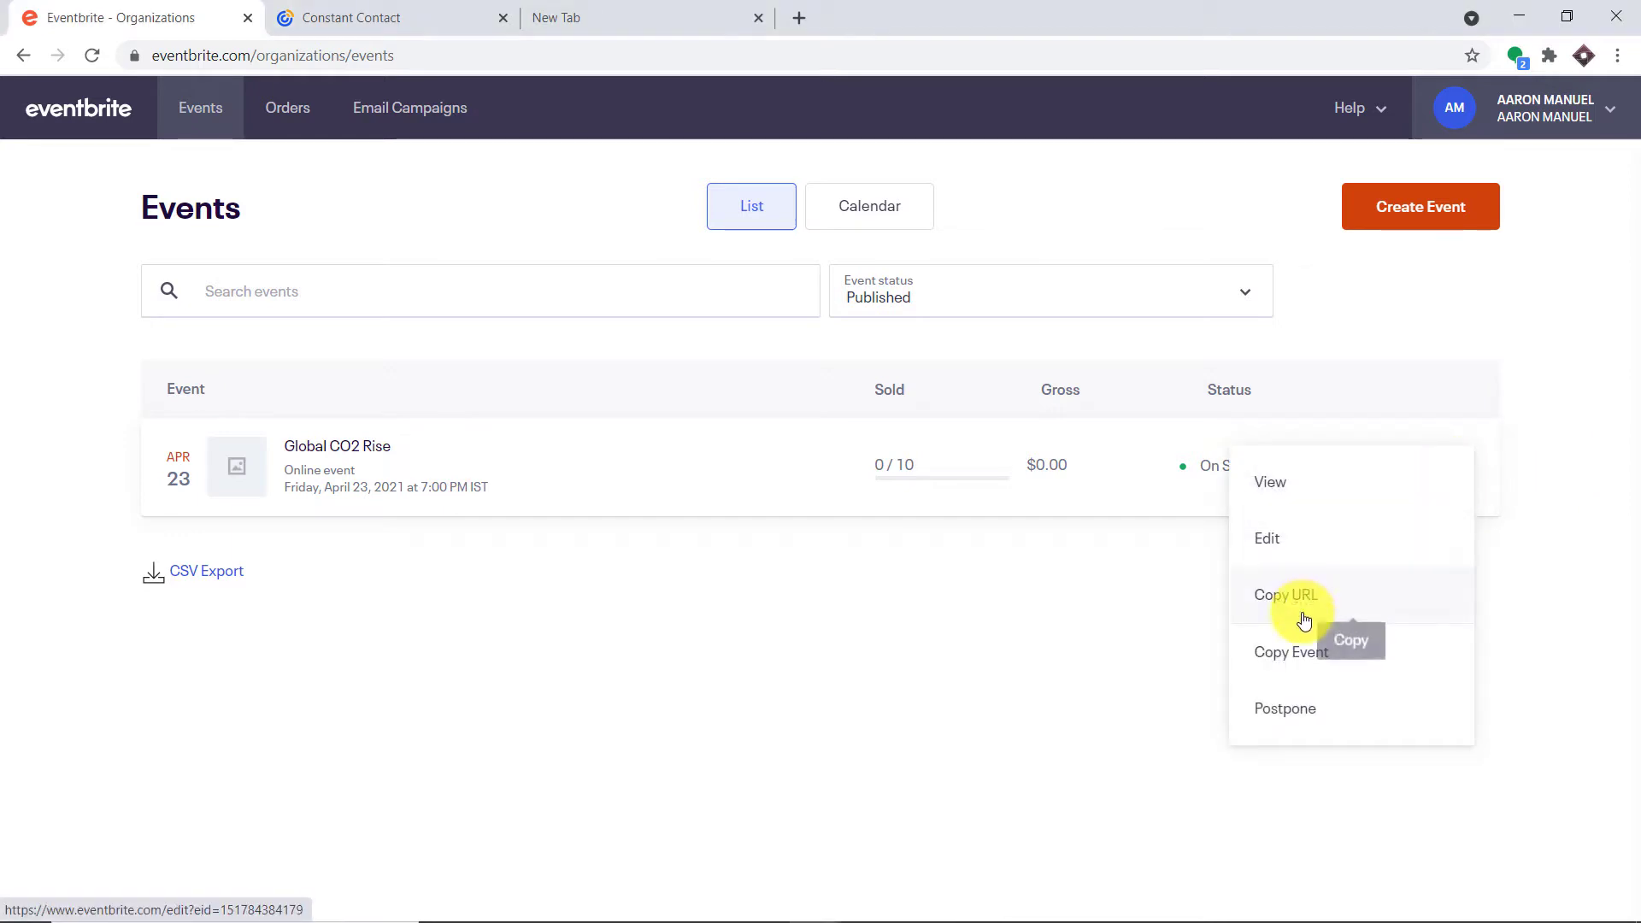
pyautogui.click(1336, 598)
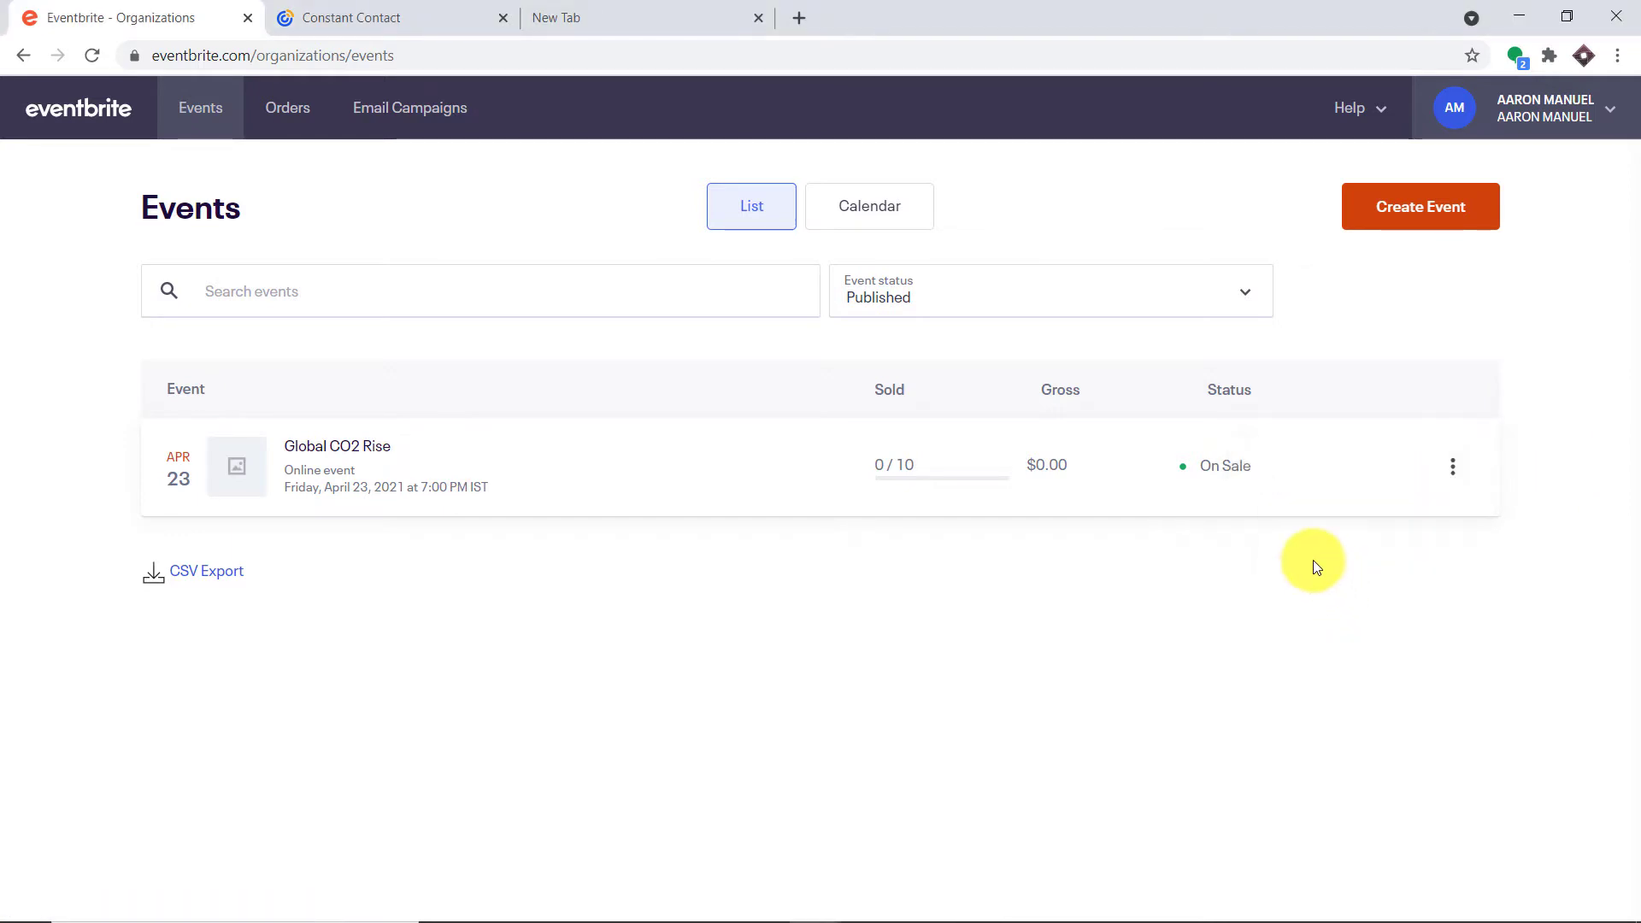
pyautogui.hotkey('ctrl', 'shift', 'n')
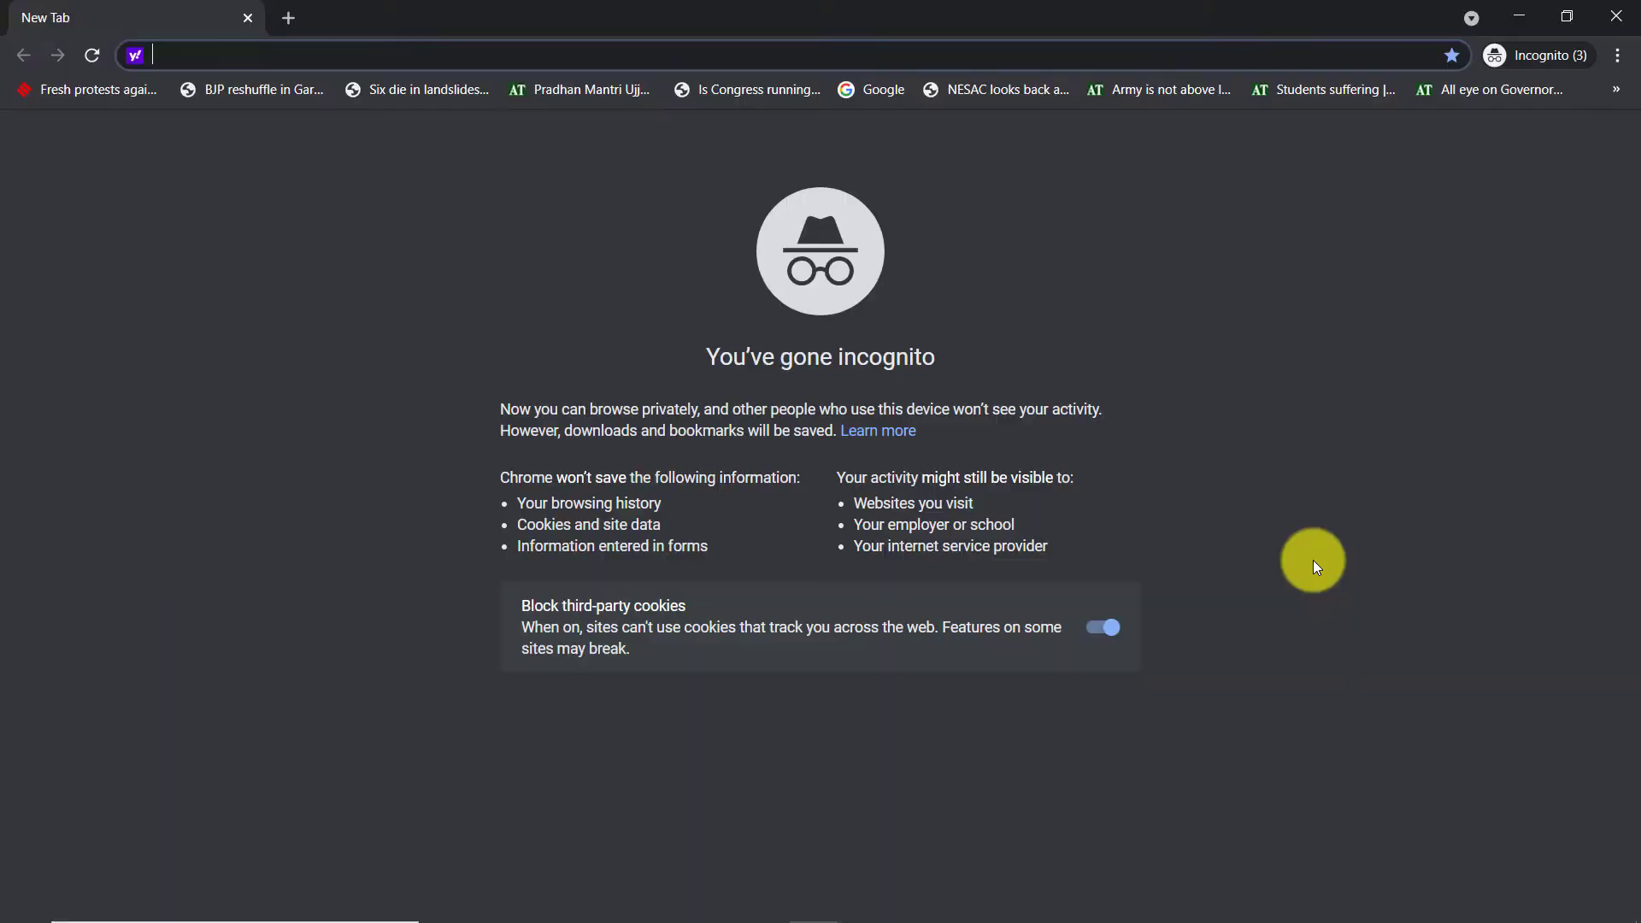
# Load the event page from the pasted link and register one free ticket to reach checkout
pyautogui.hotkey('ctrl', 'v')
pyautogui.press('Return')
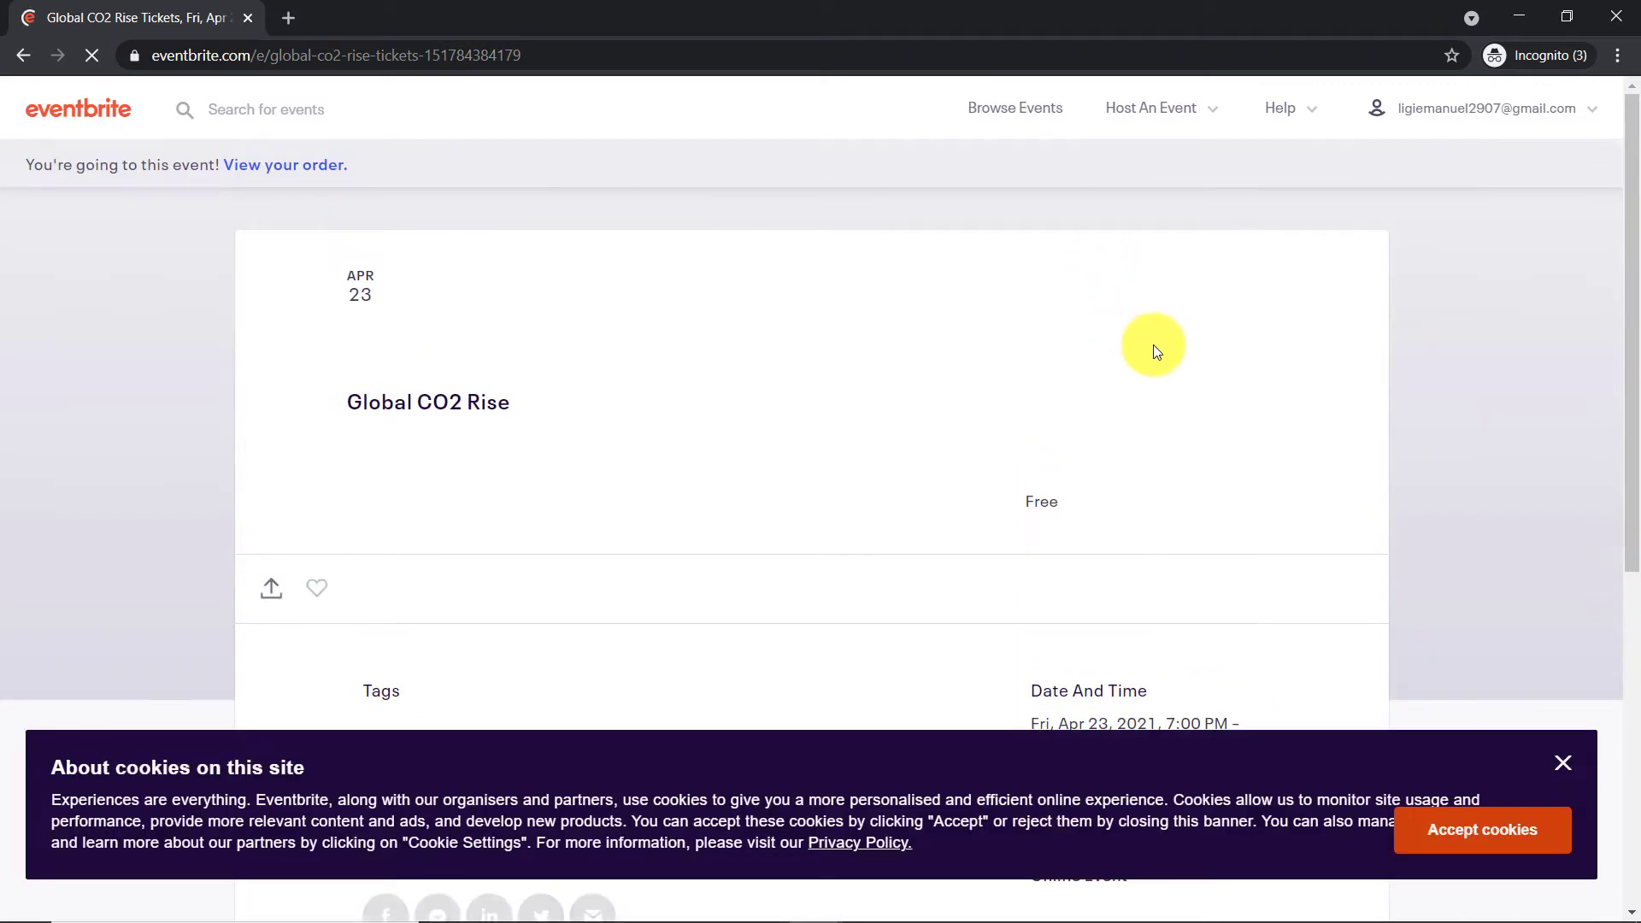
pyautogui.scroll(-1, 1155, 354)
pyautogui.click(1572, 764)
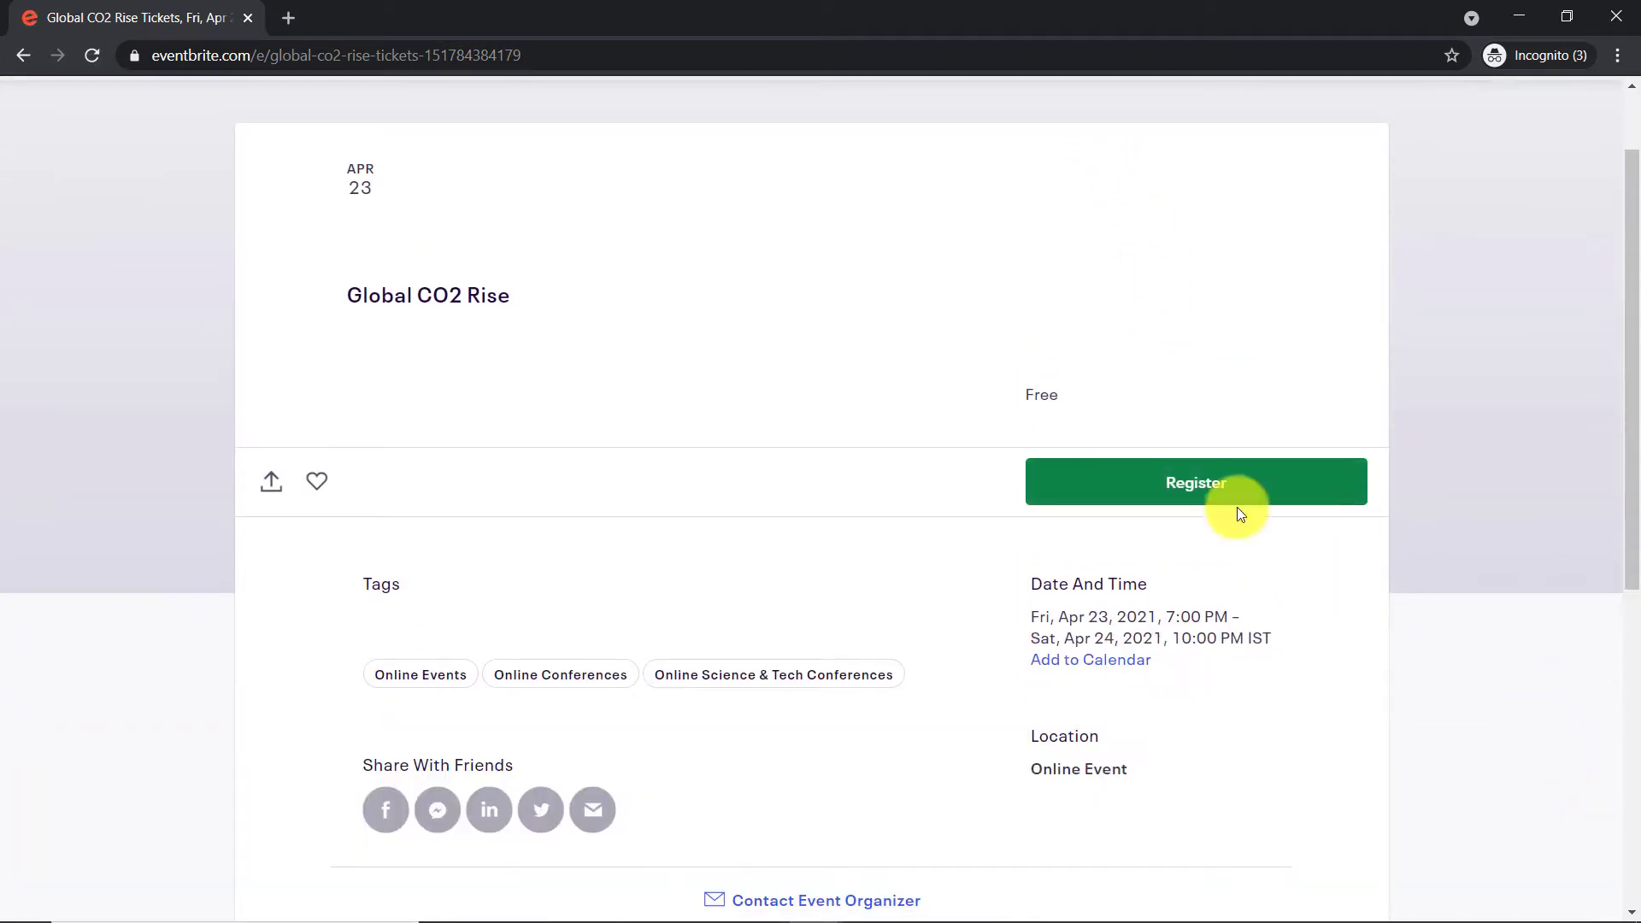
pyautogui.click(1148, 472)
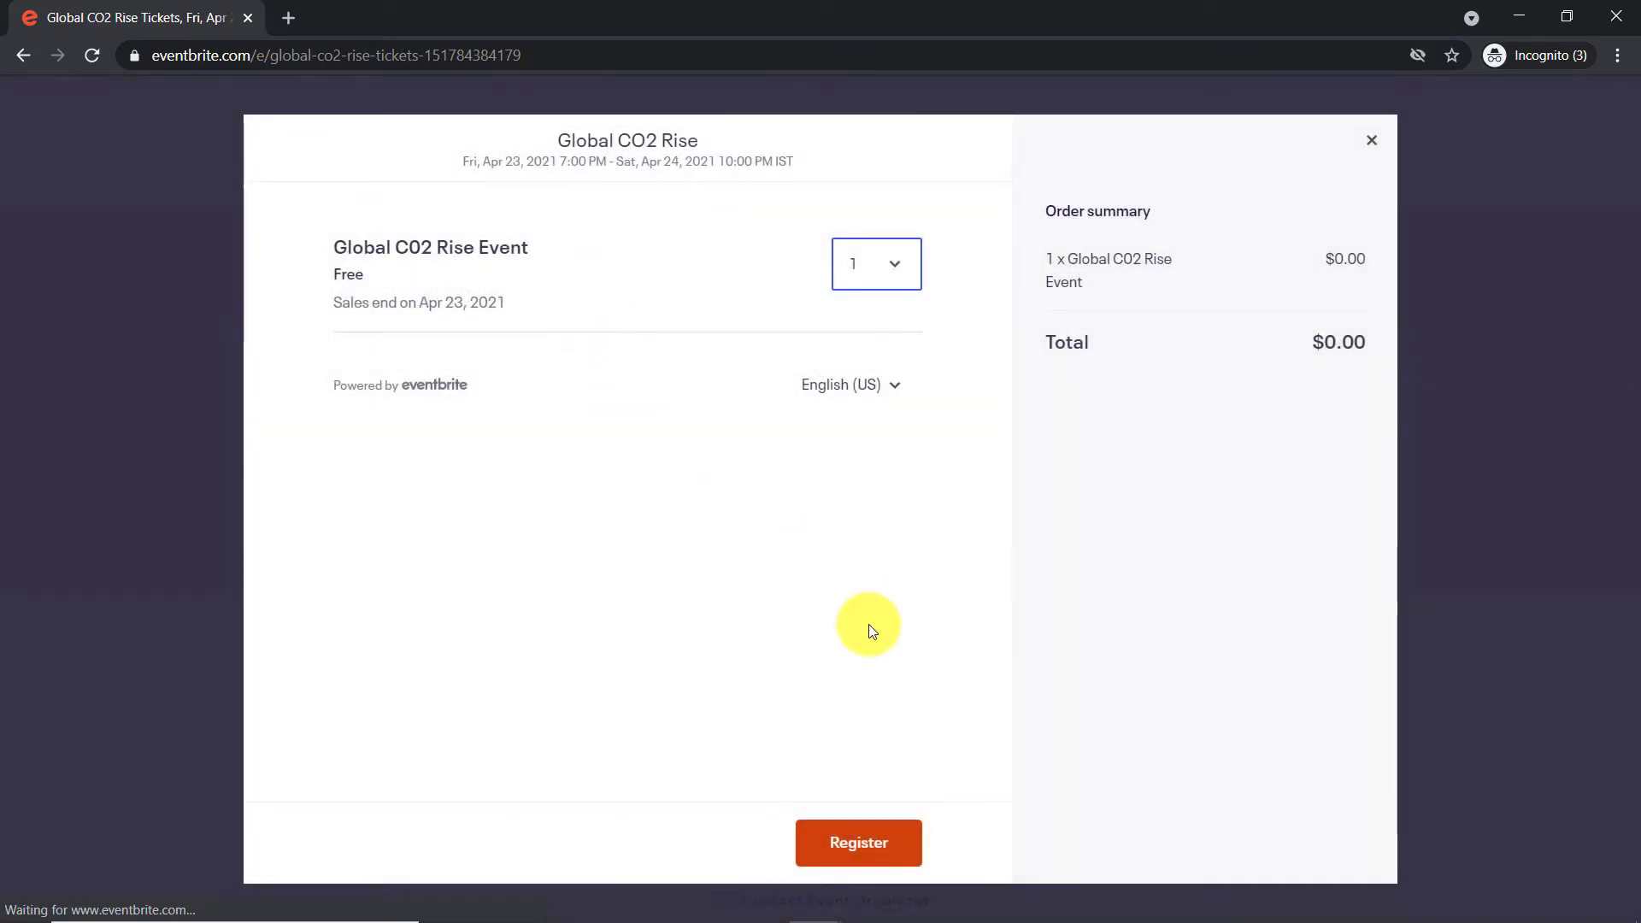
pyautogui.click(865, 841)
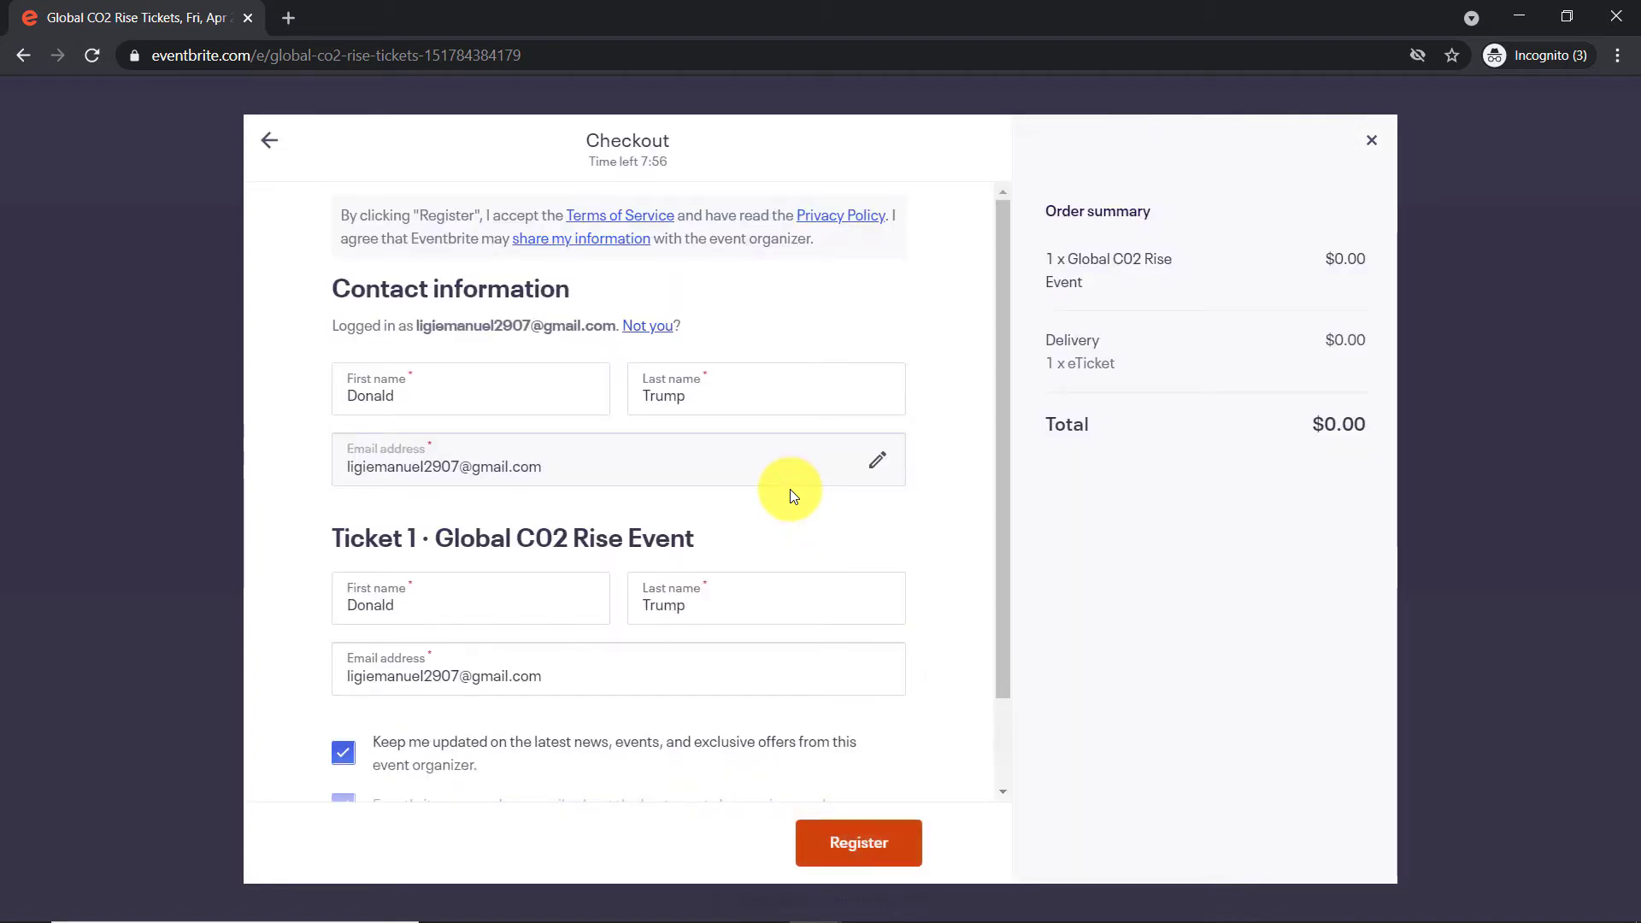
# Replace the contact's name and e-mail with a new attendee's details and submit the registration
pyautogui.click(353, 400)
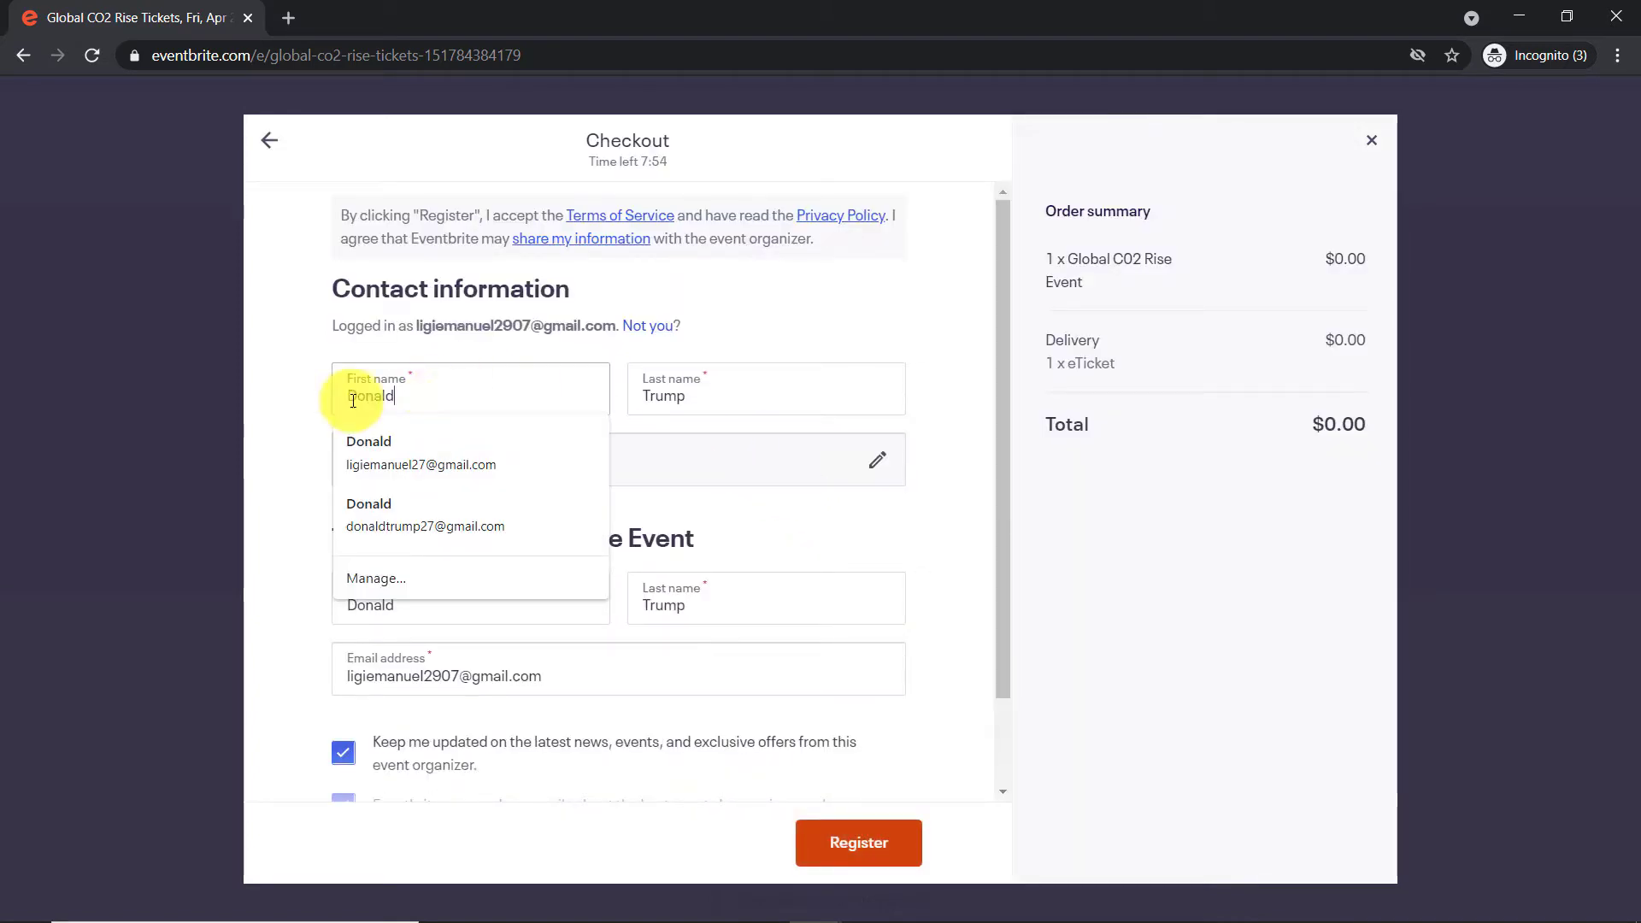
pyautogui.hotkey('ctrl', 'a')
pyautogui.press('BackSpace')
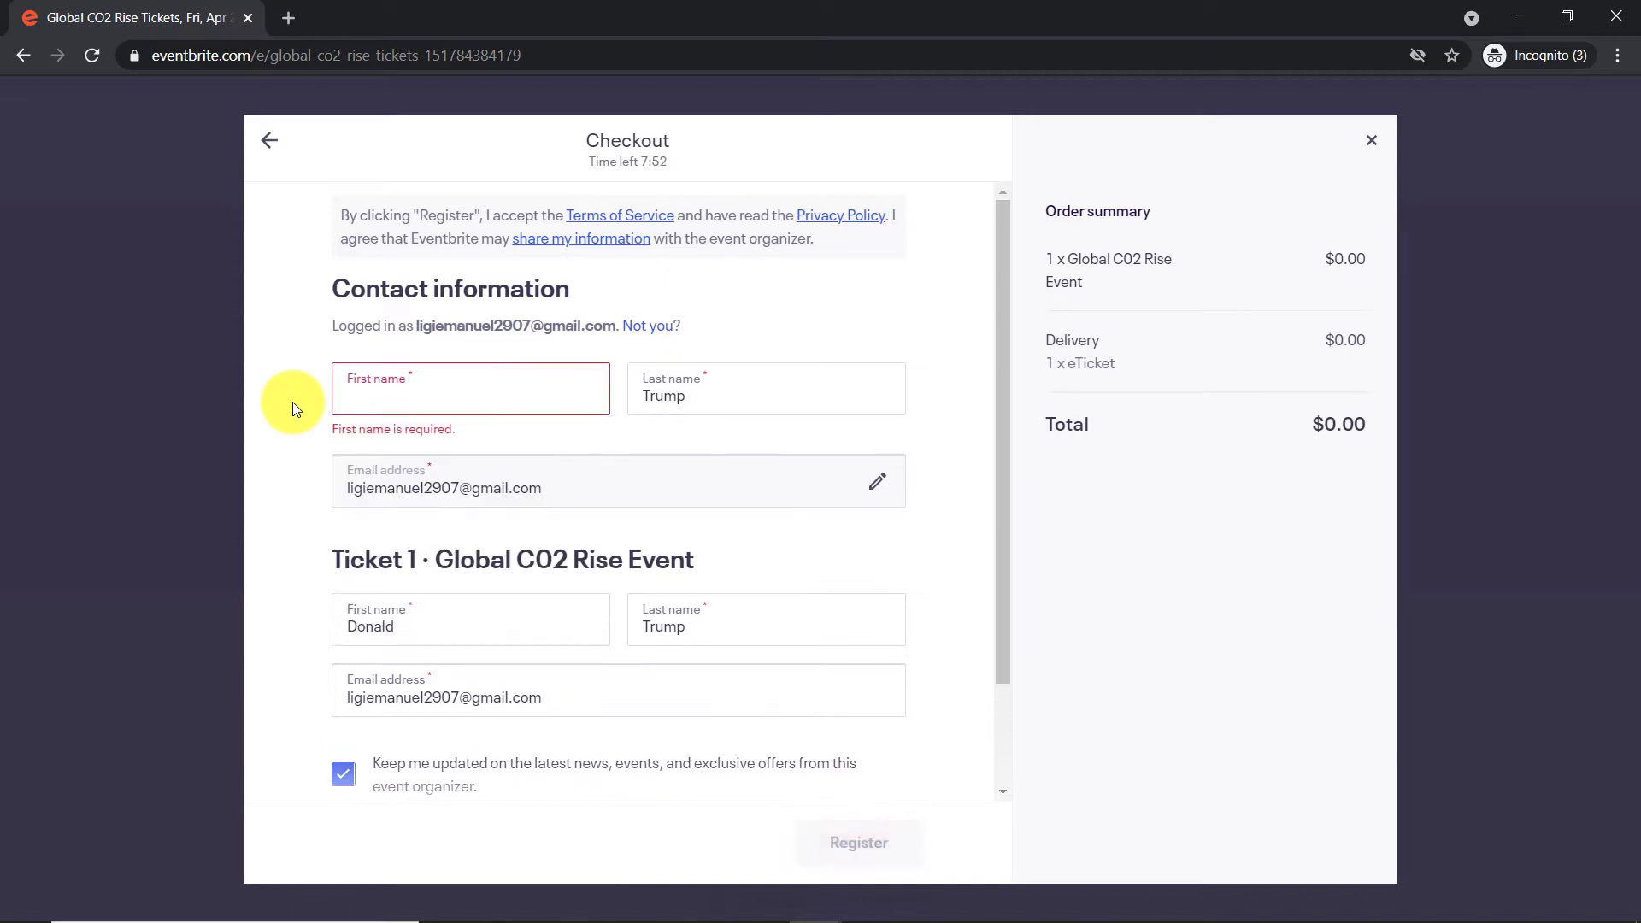
pyautogui.write('s')
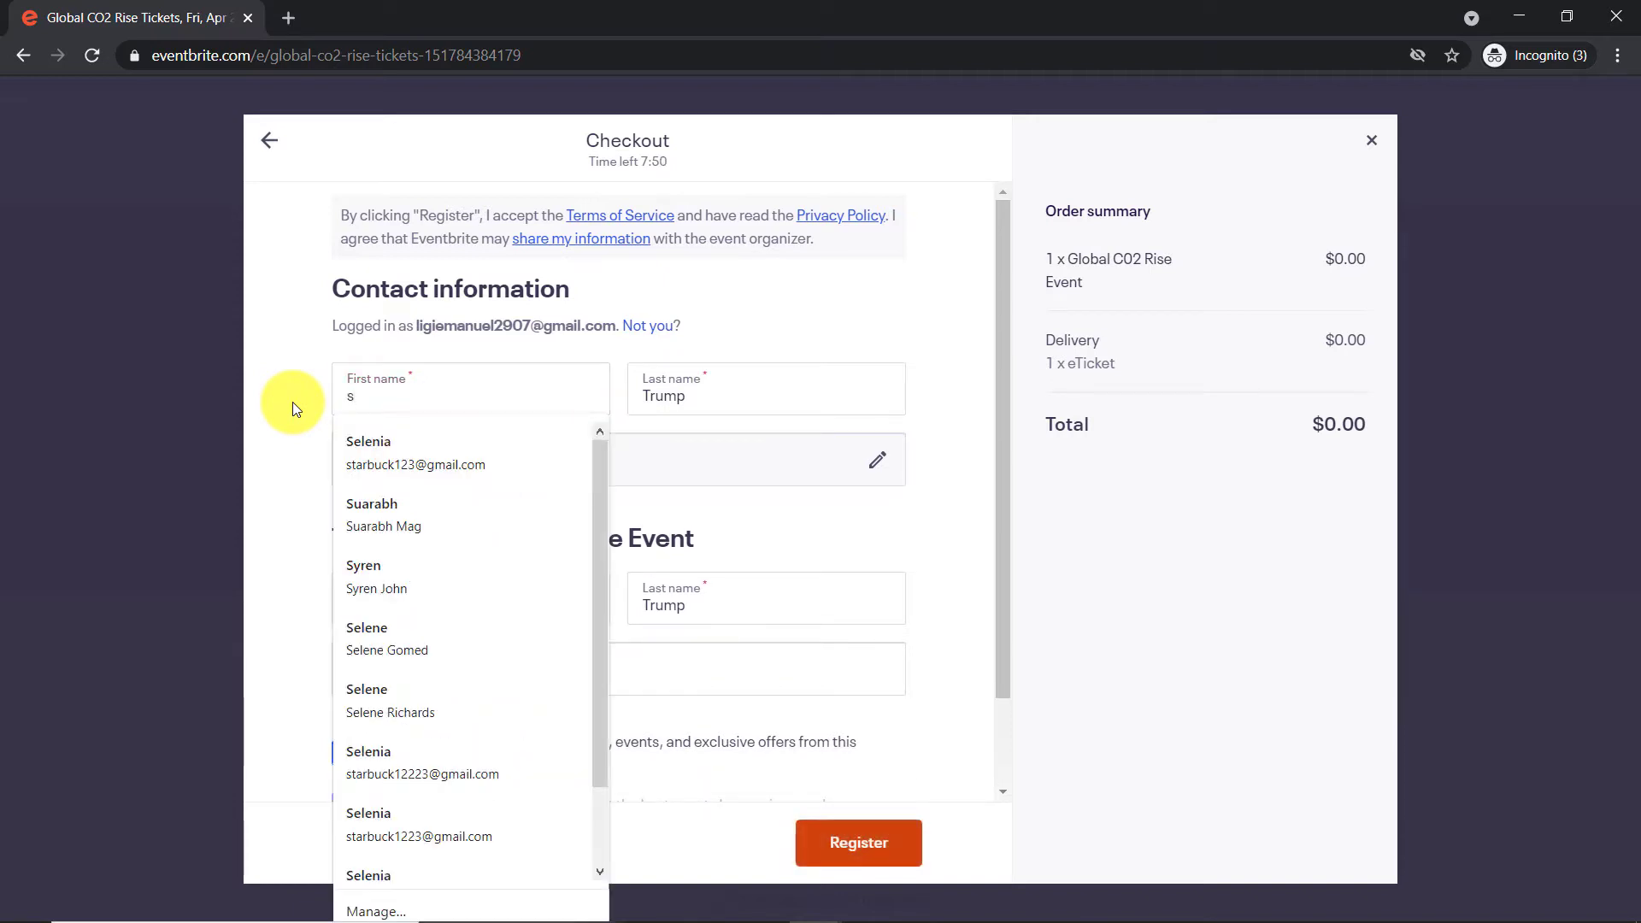
pyautogui.click(417, 450)
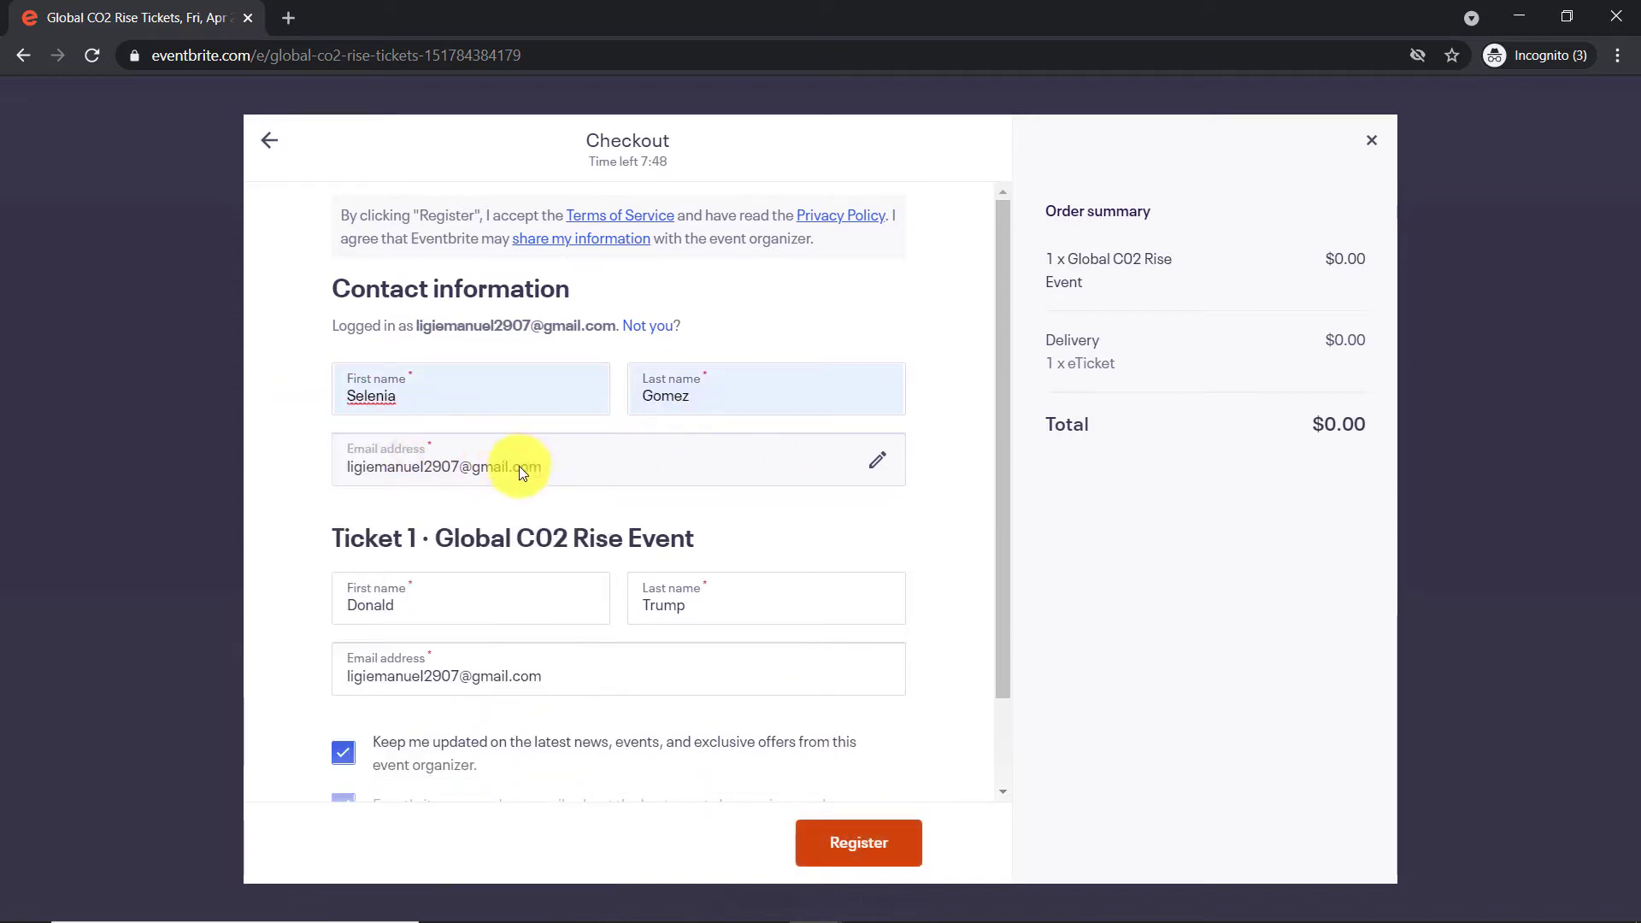
pyautogui.moveTo(547, 468); pyautogui.dragTo(257, 454)
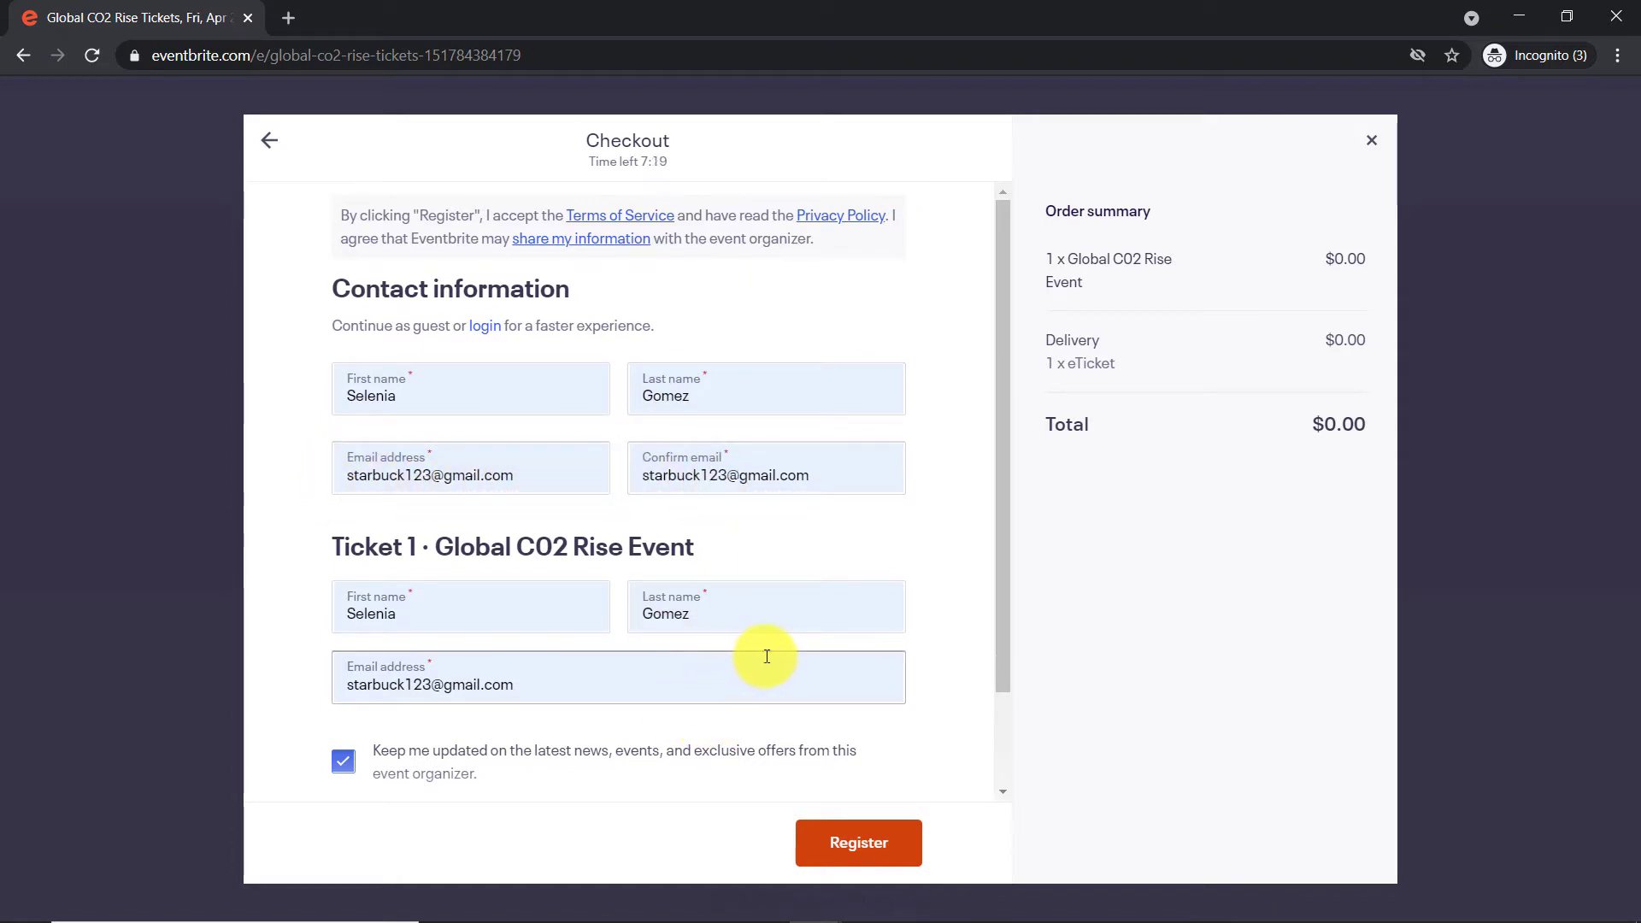
pyautogui.click(852, 865)
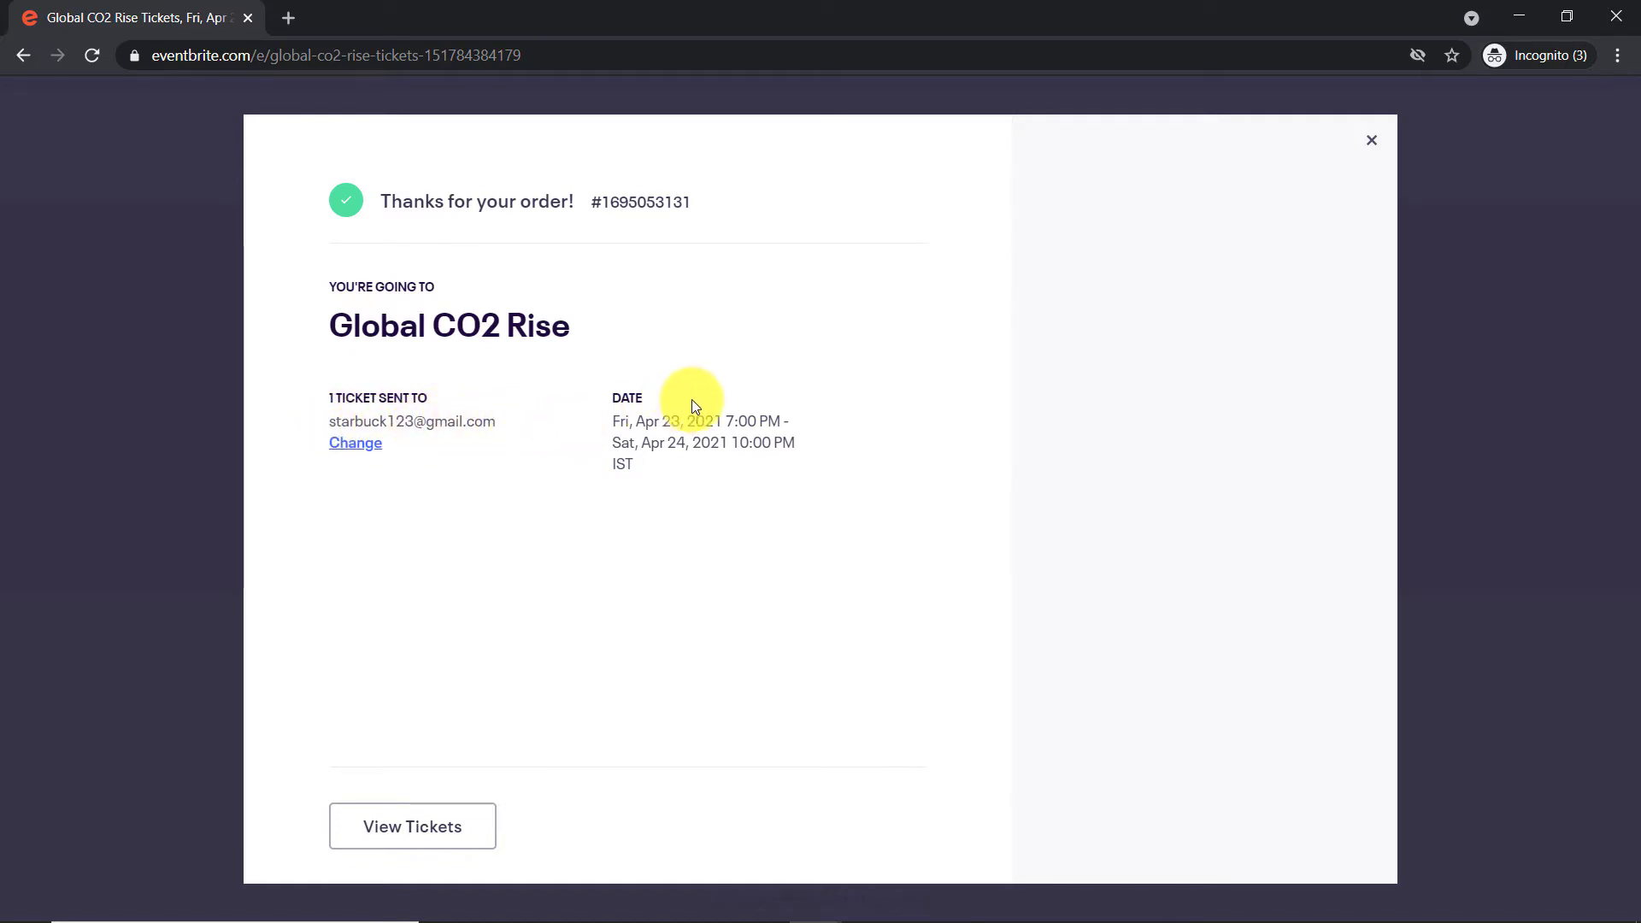
# Return to the Constant Contact tab and reload the WordPress List, now showing 4 contacts
pyautogui.moveTo(819, 899)
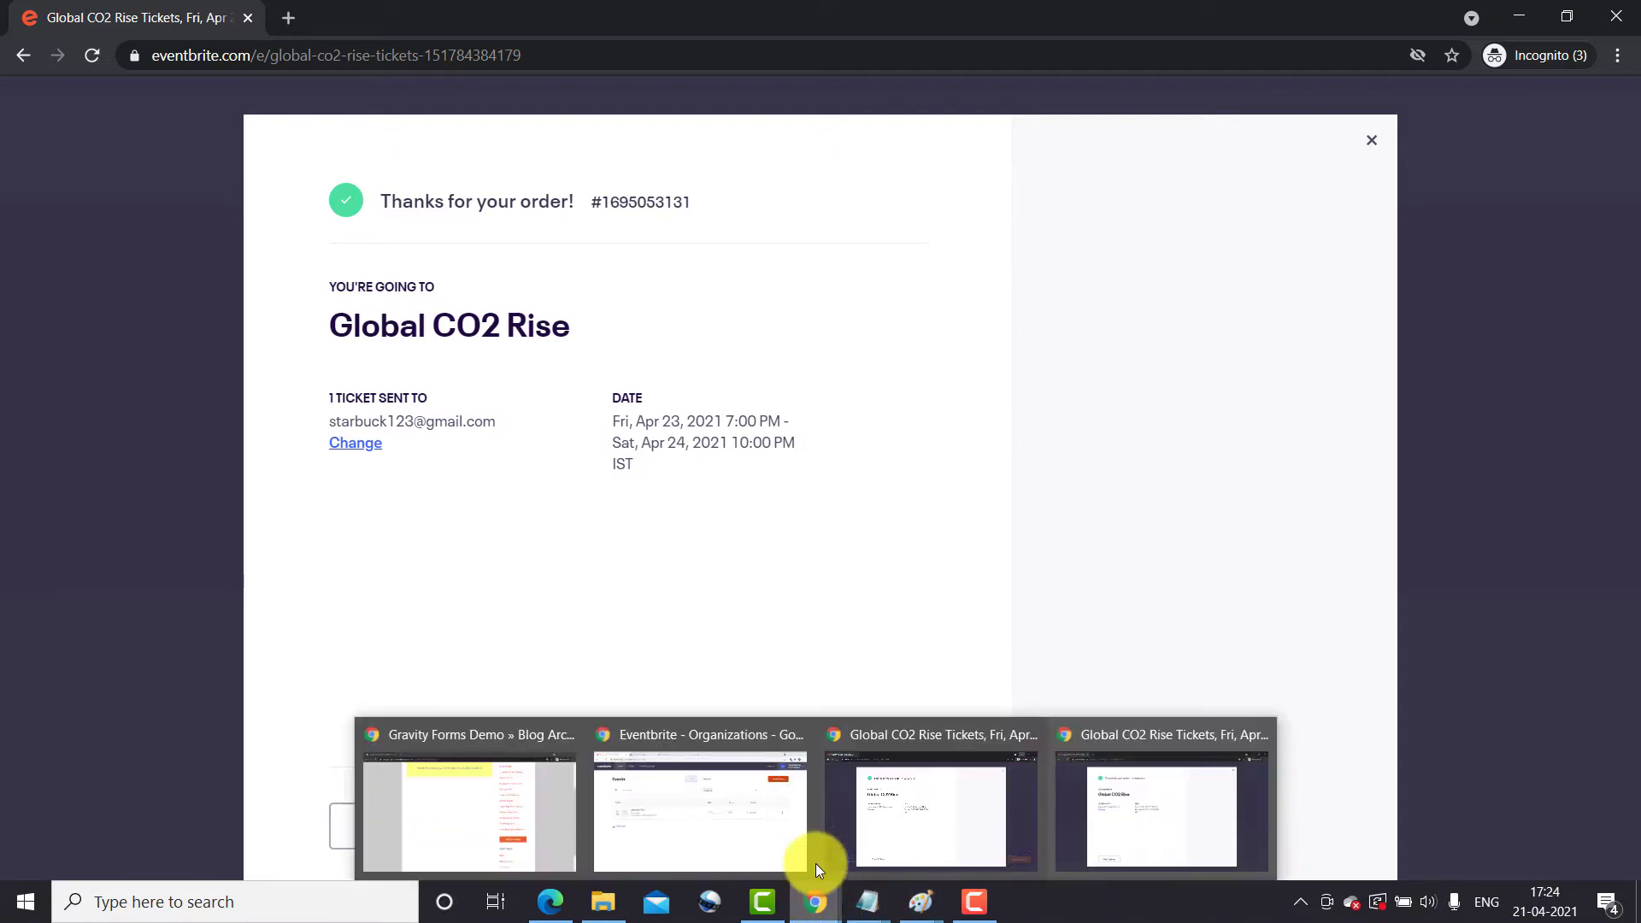
pyautogui.moveTo(803, 841)
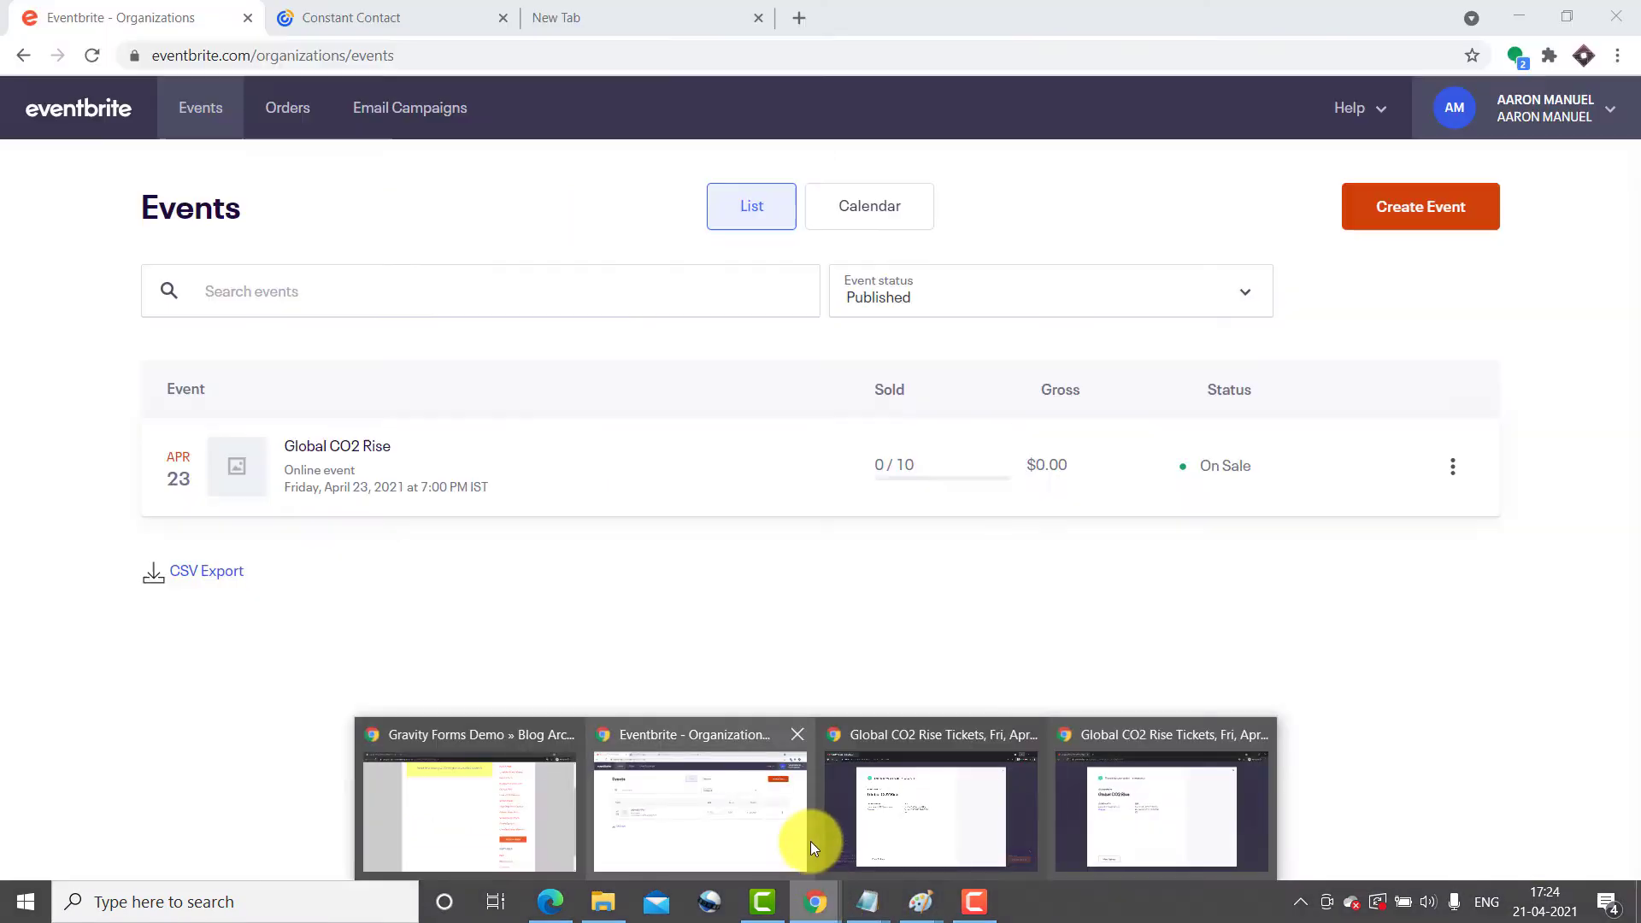
pyautogui.click(617, 809)
pyautogui.click(393, 21)
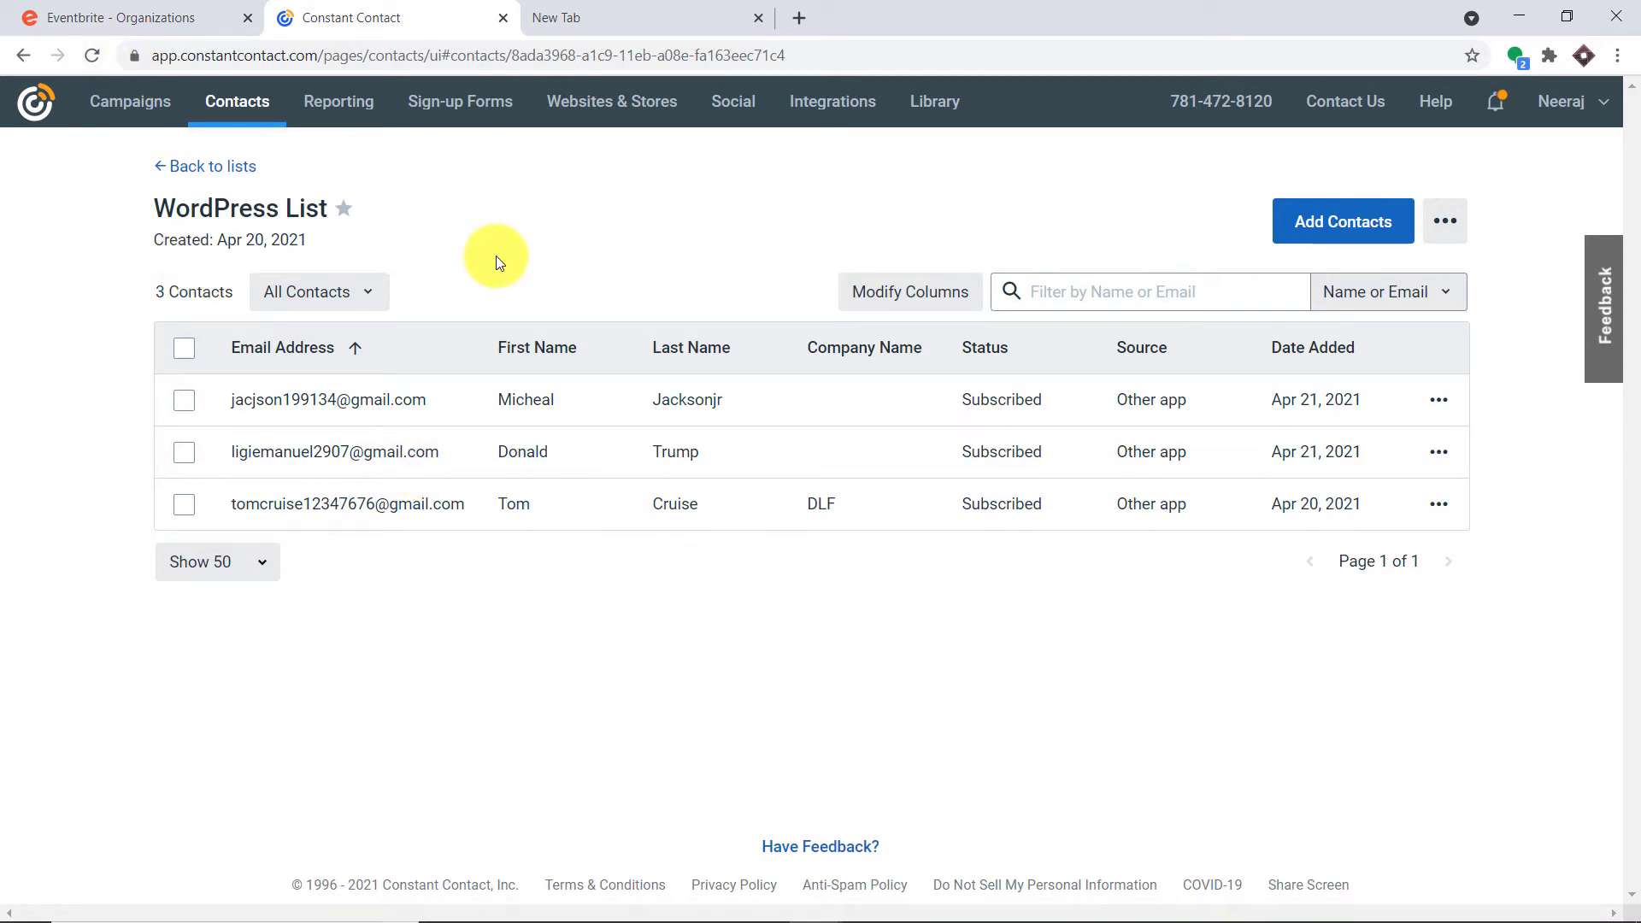
pyautogui.click(91, 55)
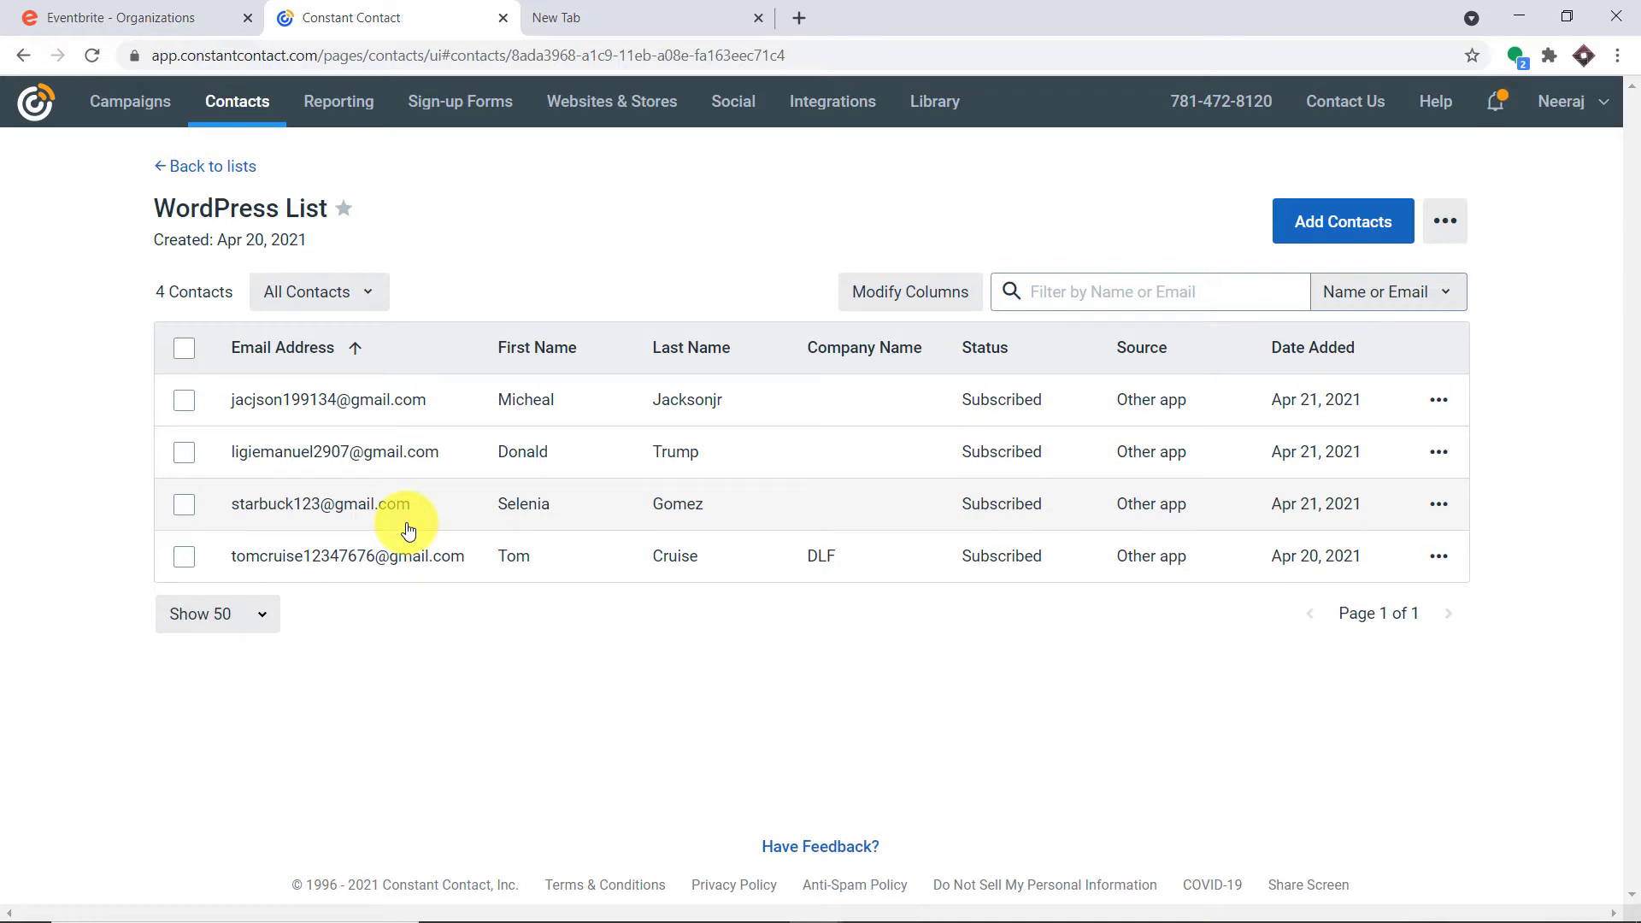
# Go to pabbly.com, sign in, and open Pabbly Connect via Access Now
pyautogui.click(616, 9)
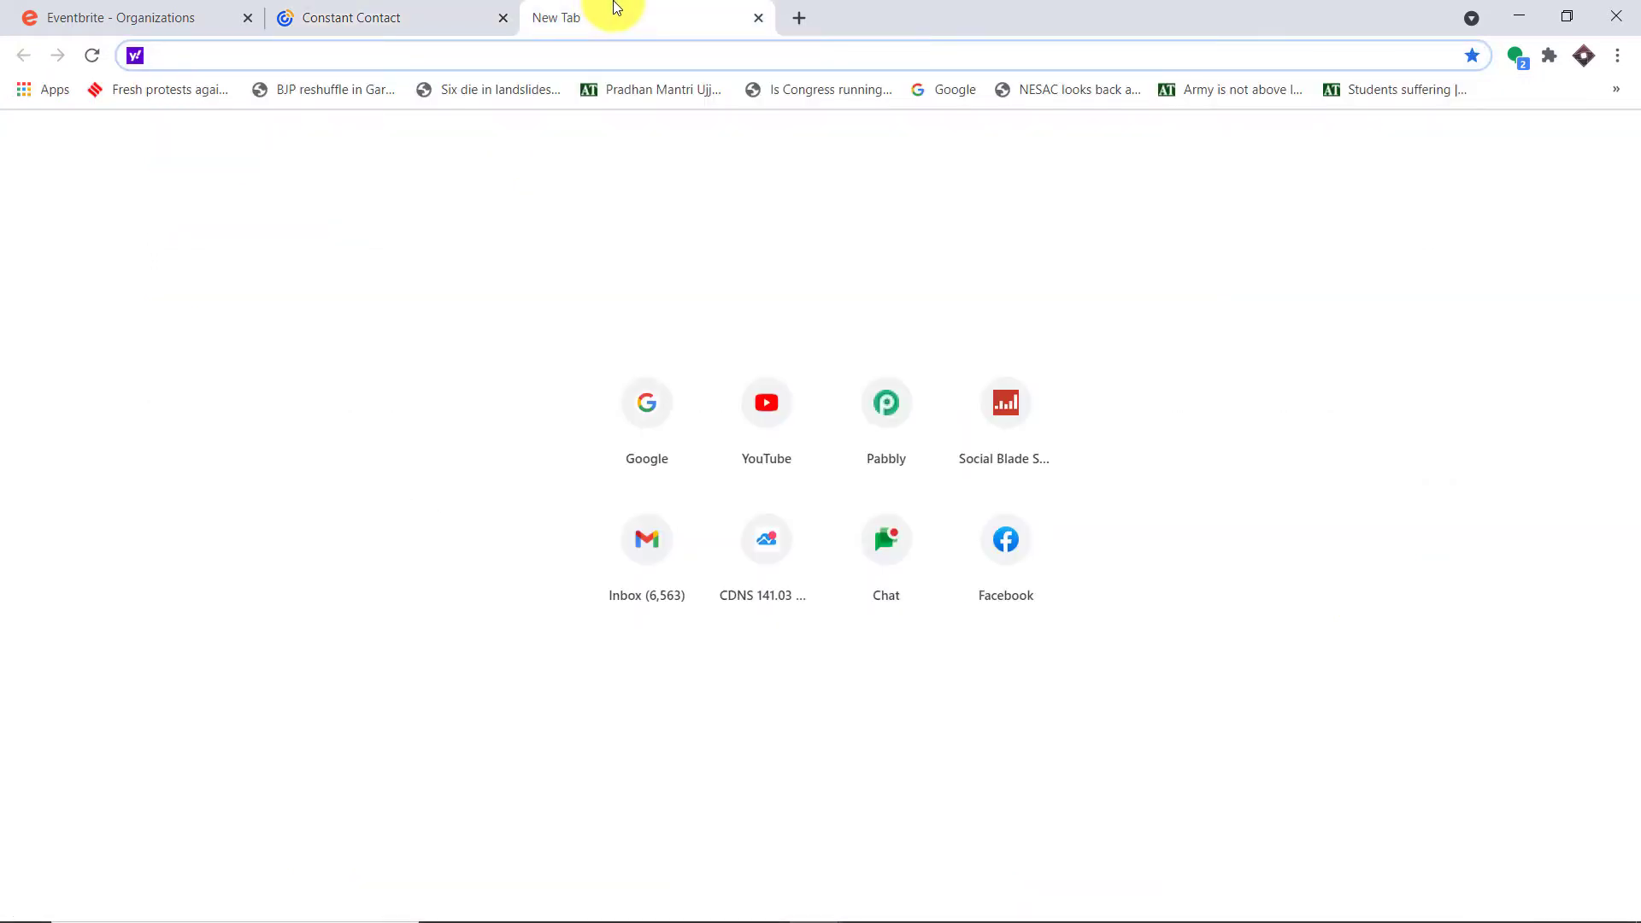
pyautogui.write('pabbly.com')
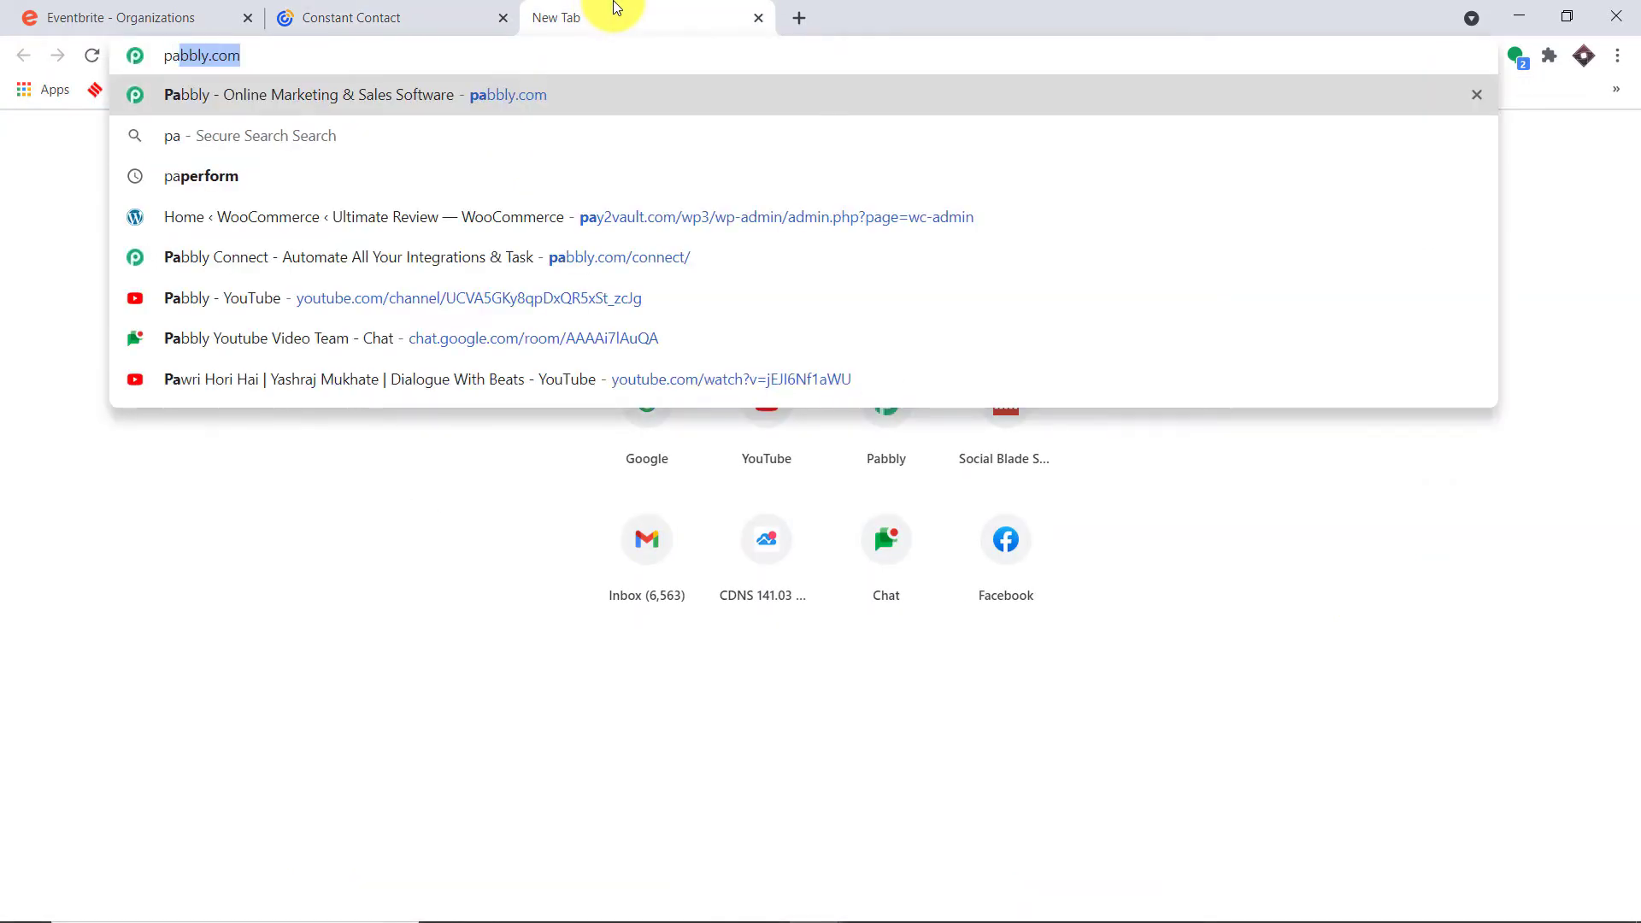
pyautogui.press('Return')
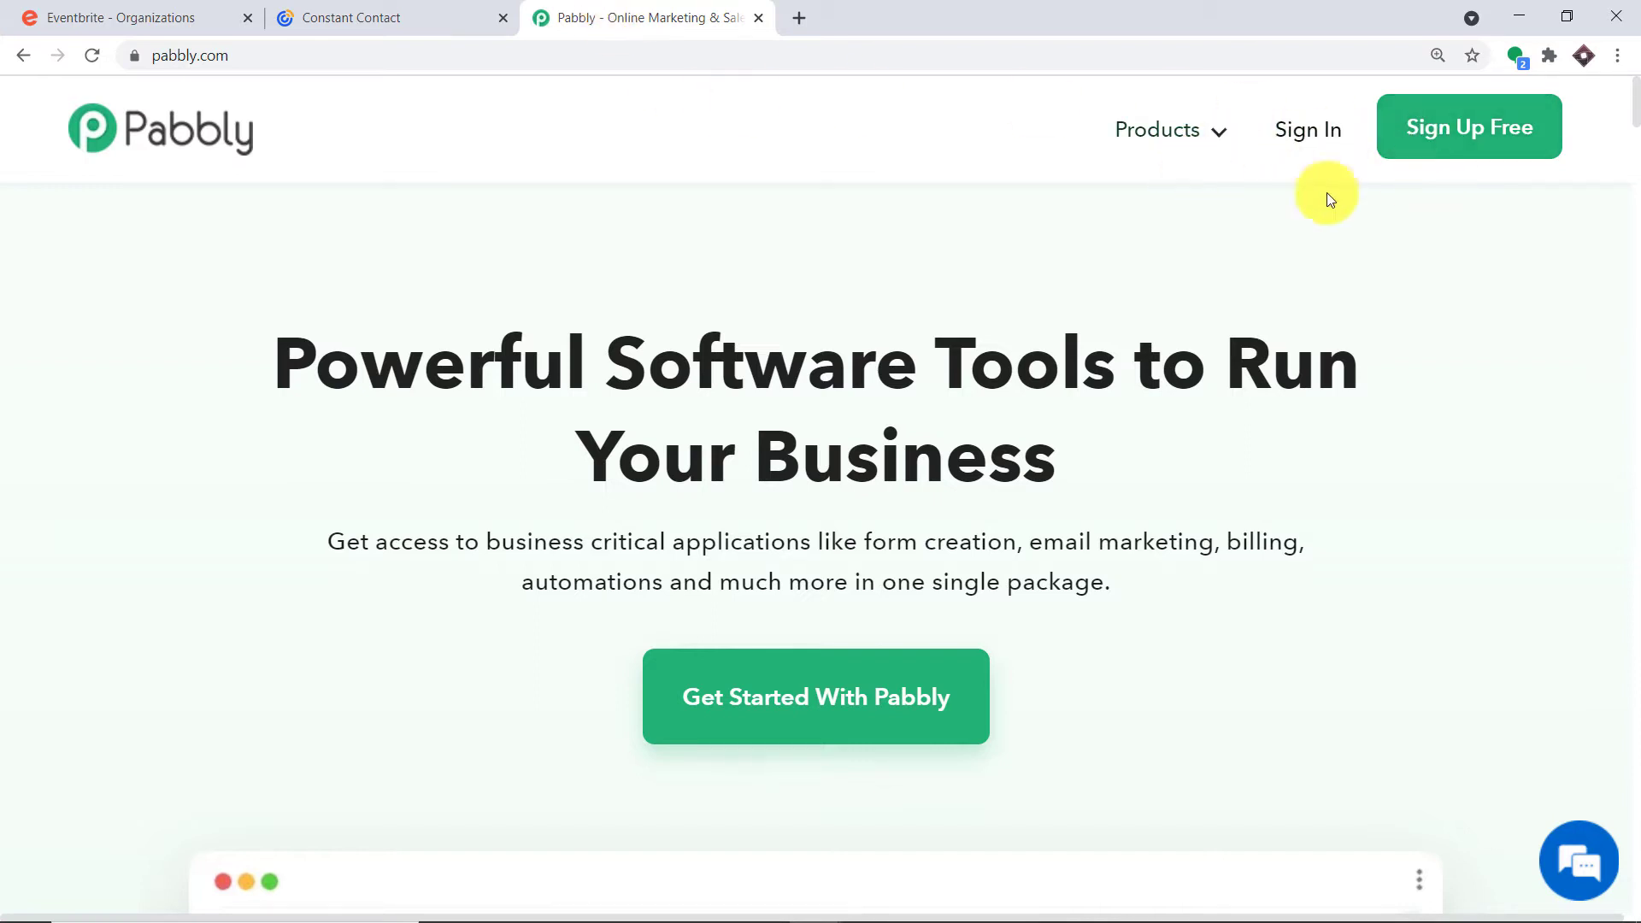
pyautogui.click(1321, 127)
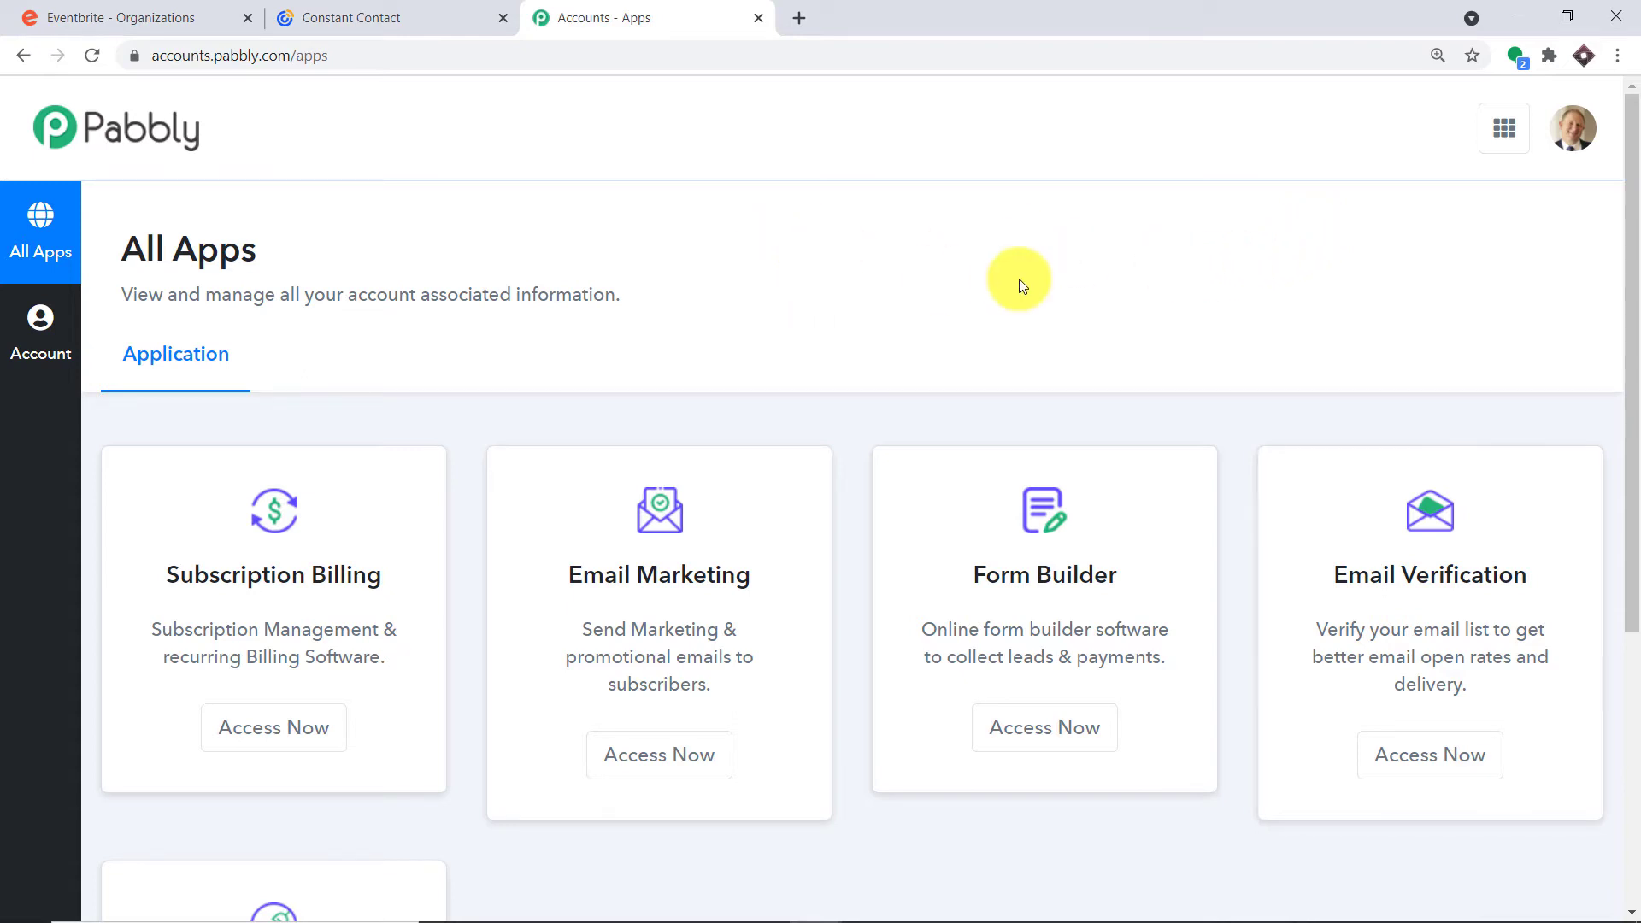
pyautogui.scroll(-5, 981, 269)
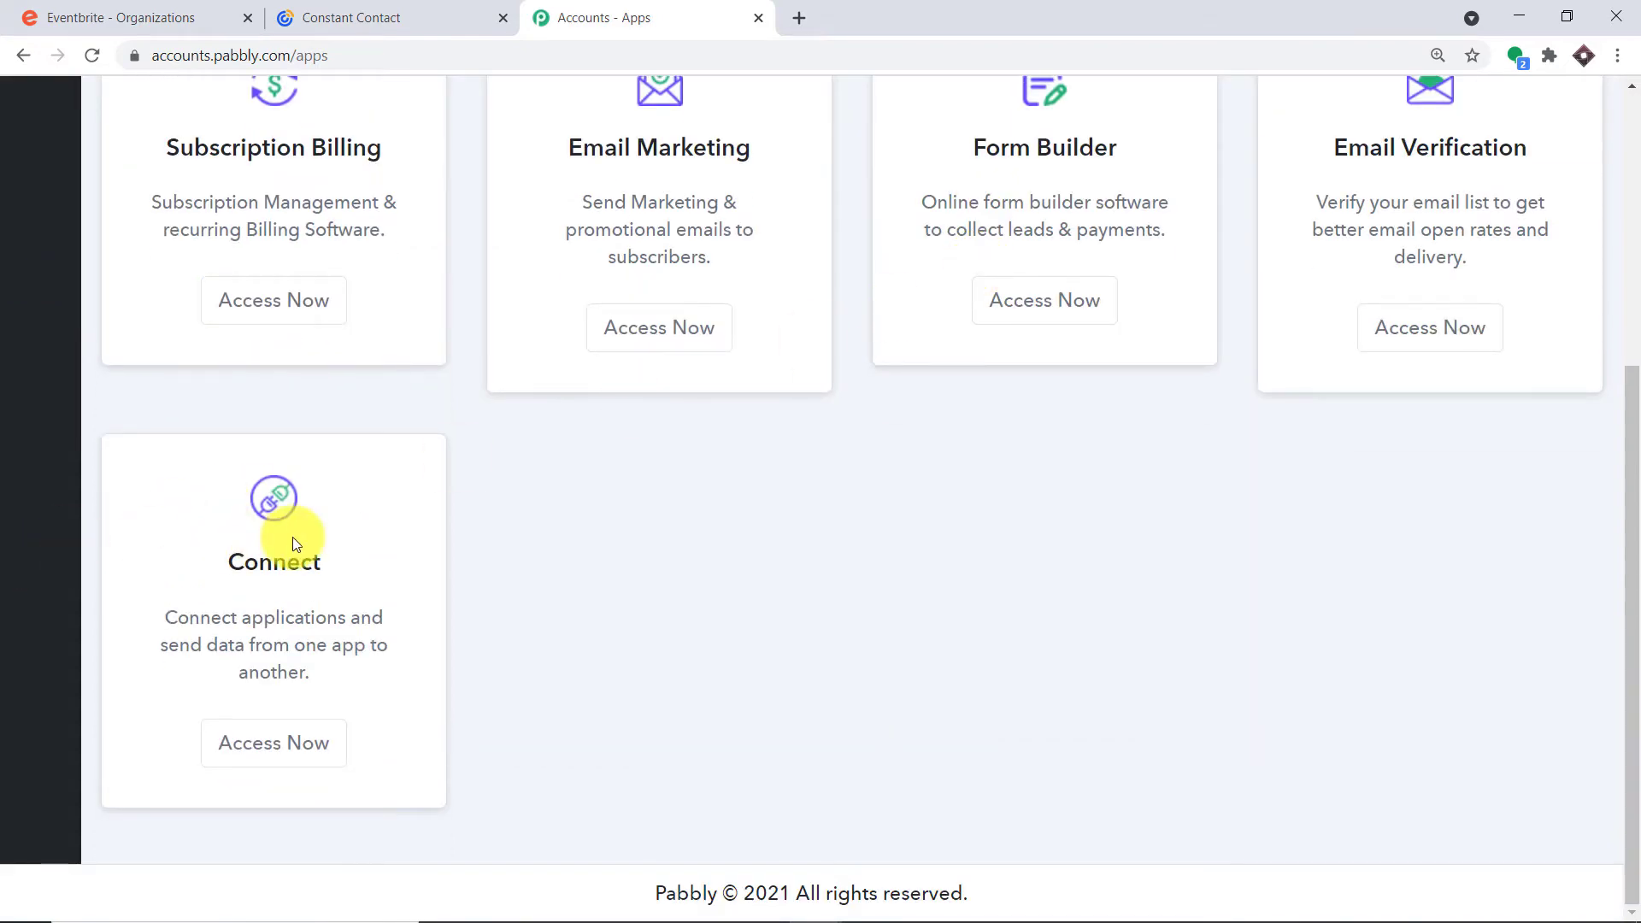
pyautogui.click(260, 750)
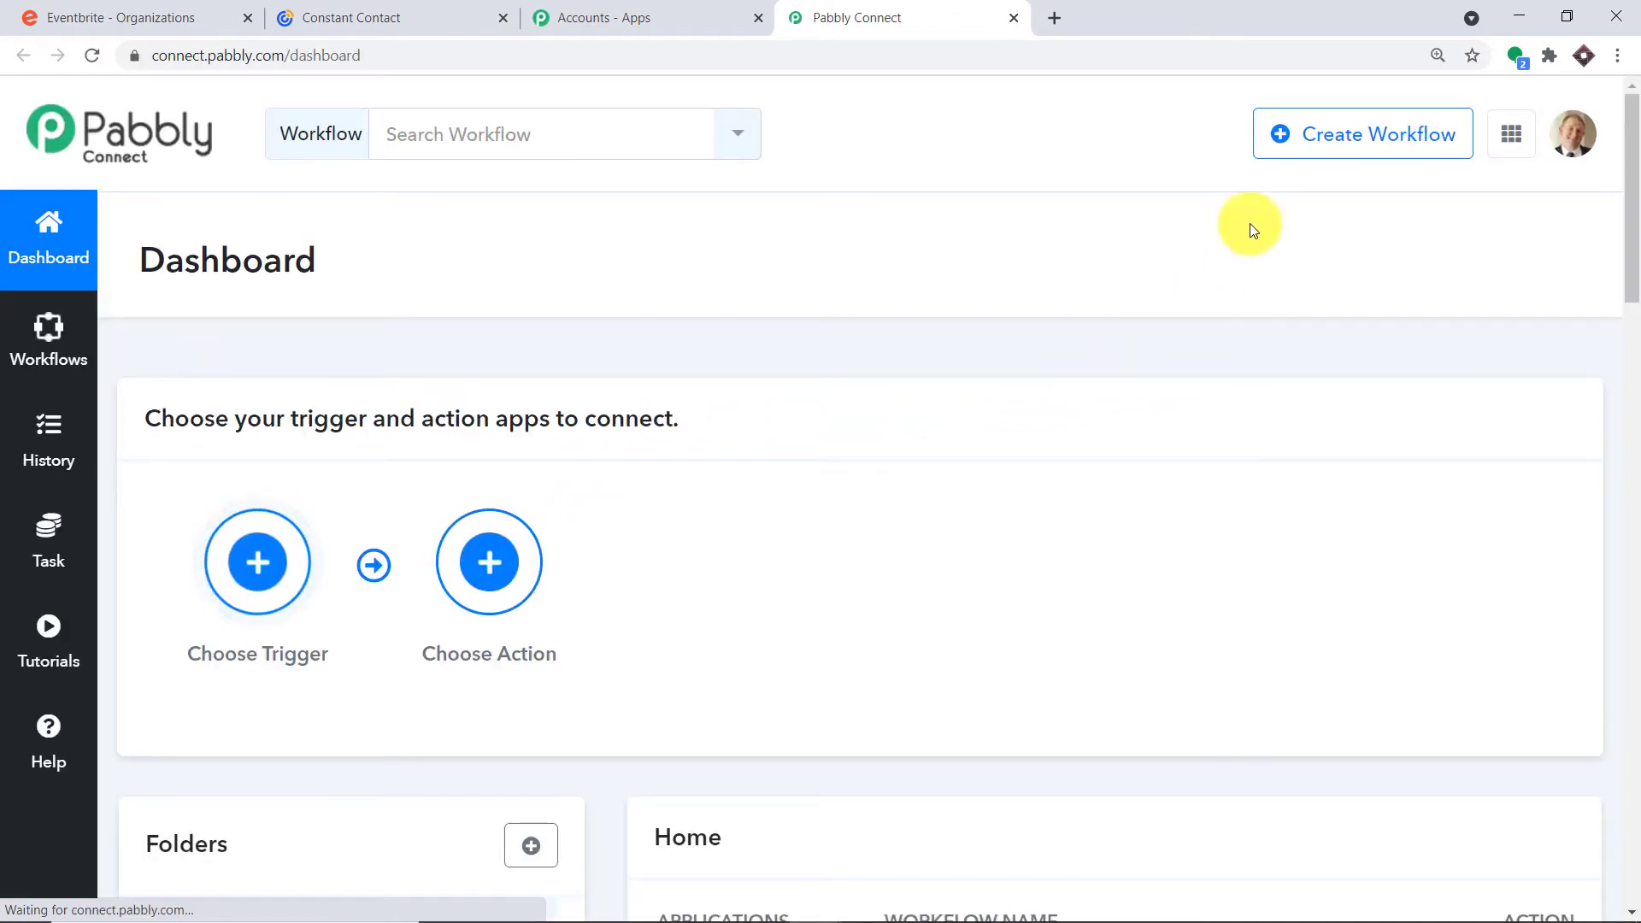
# Turn off the existing Eventbrite workflow on the dashboard
pyautogui.scroll(-6, 1277, 278)
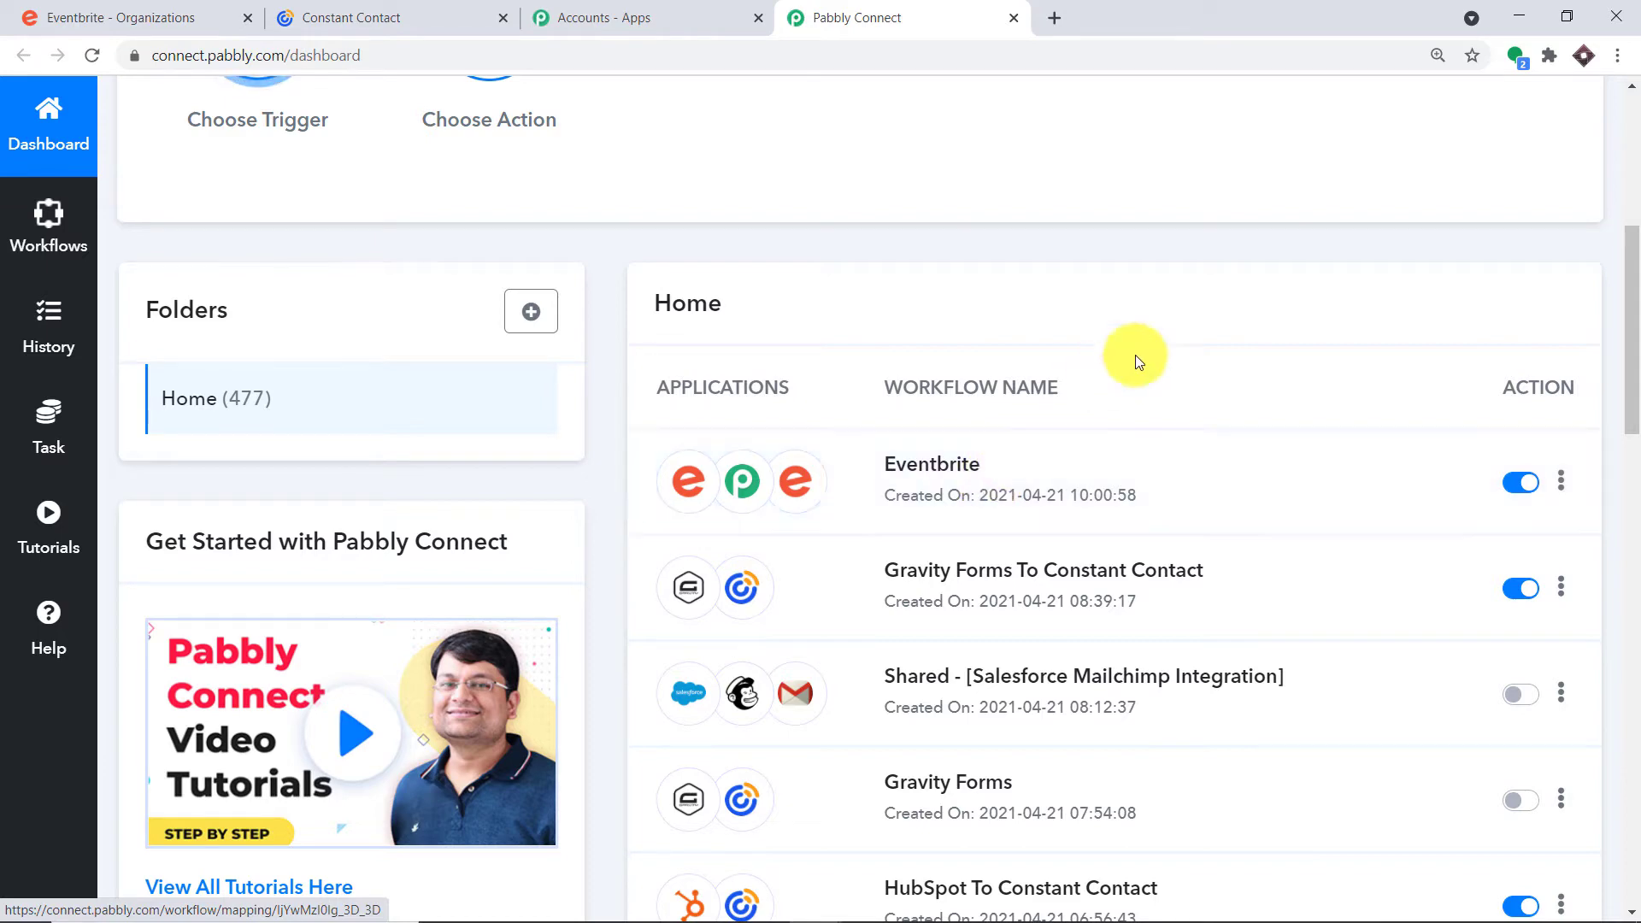
pyautogui.click(1520, 484)
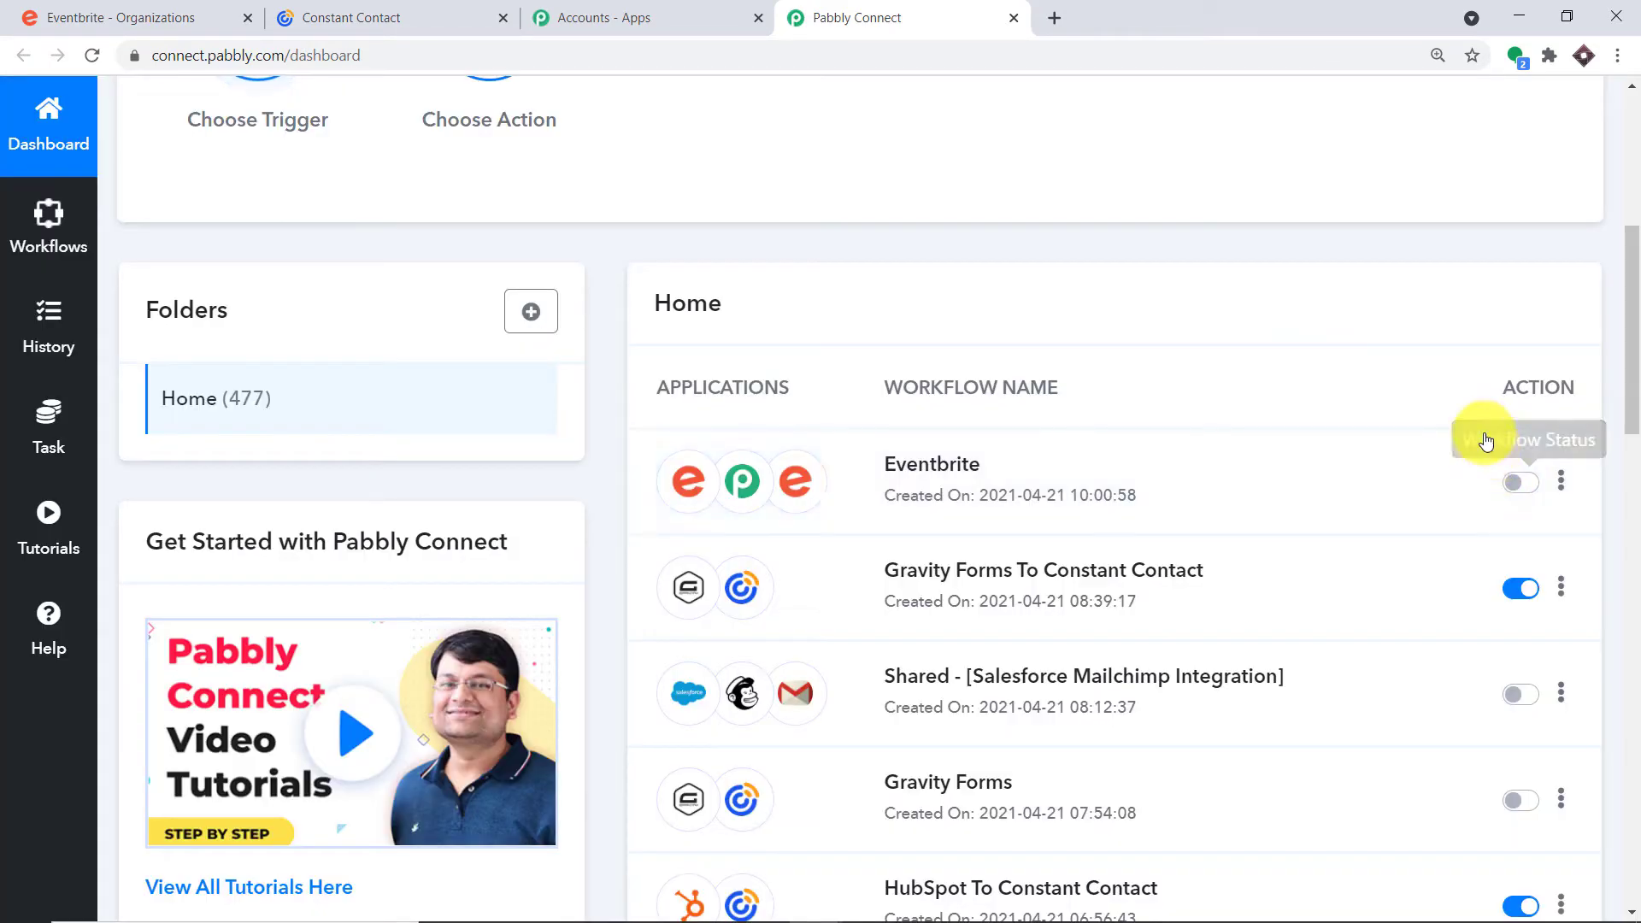
pyautogui.scroll(6, 1463, 326)
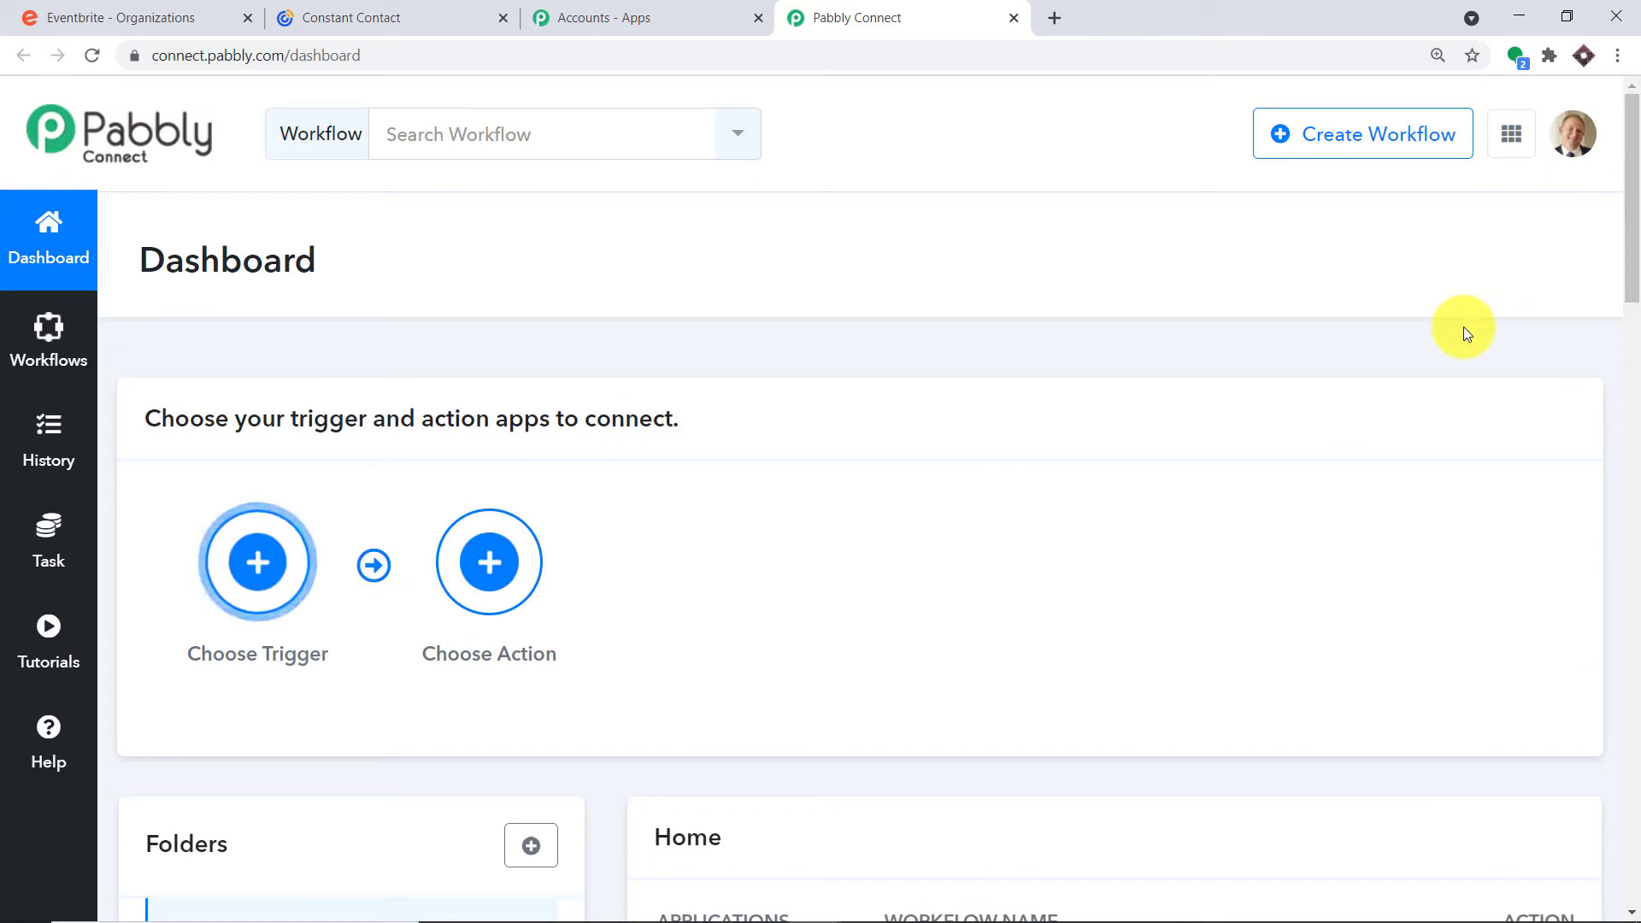
# Create a new workflow named 'Eventbrite To Constant Contact'
pyautogui.click(1361, 137)
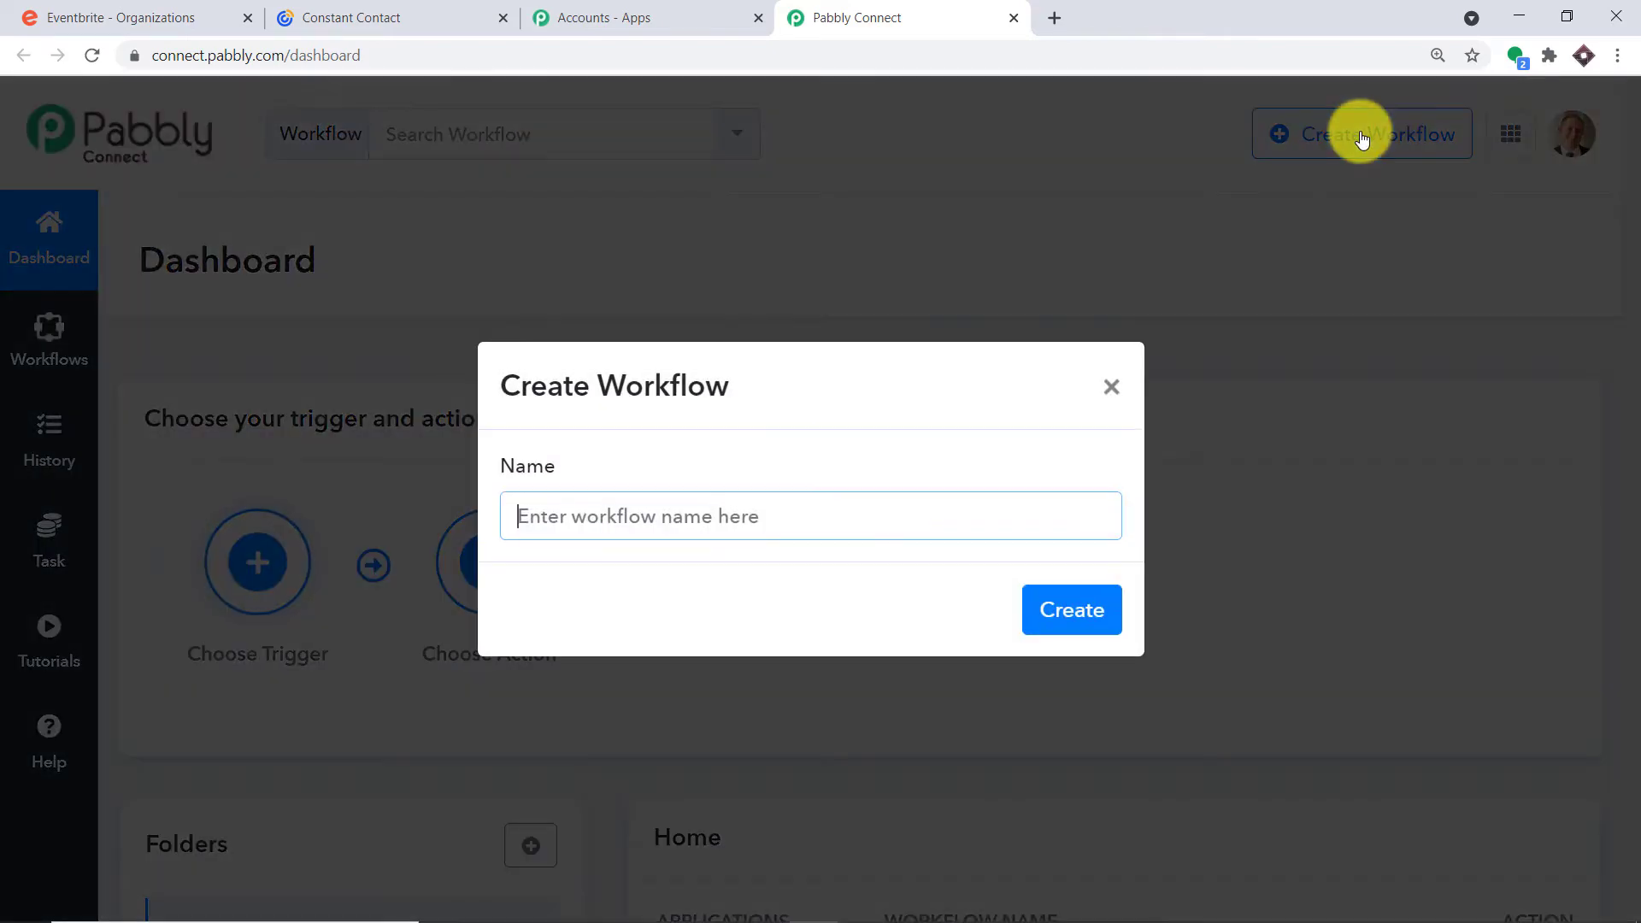
pyautogui.click(518, 516)
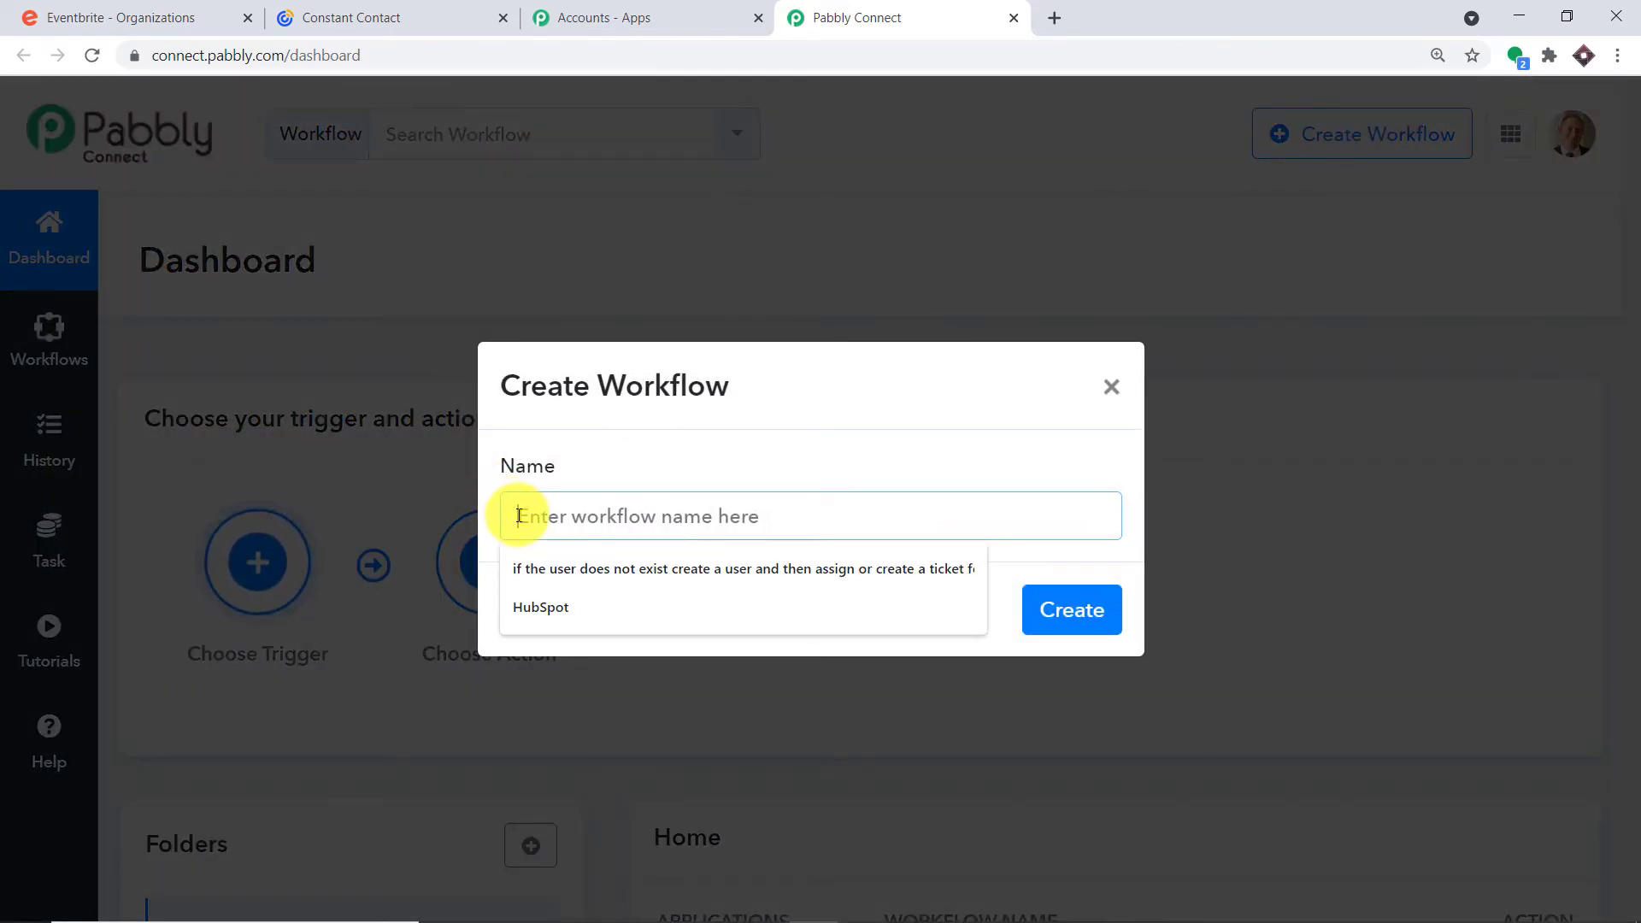
pyautogui.write('Ev')
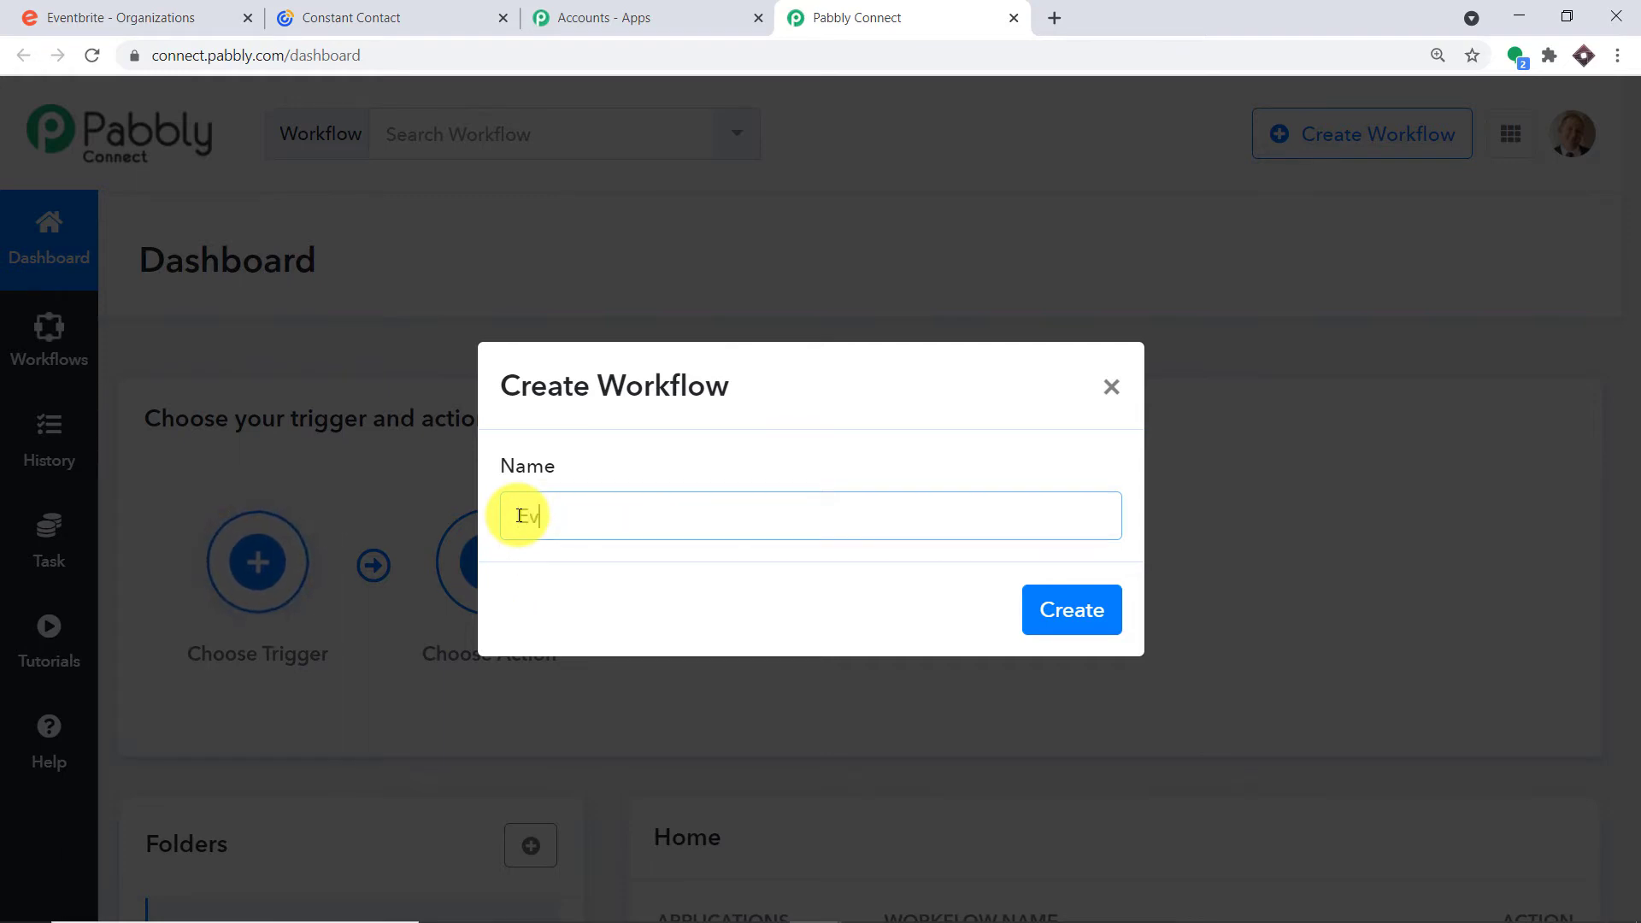
pyautogui.write('entbr')
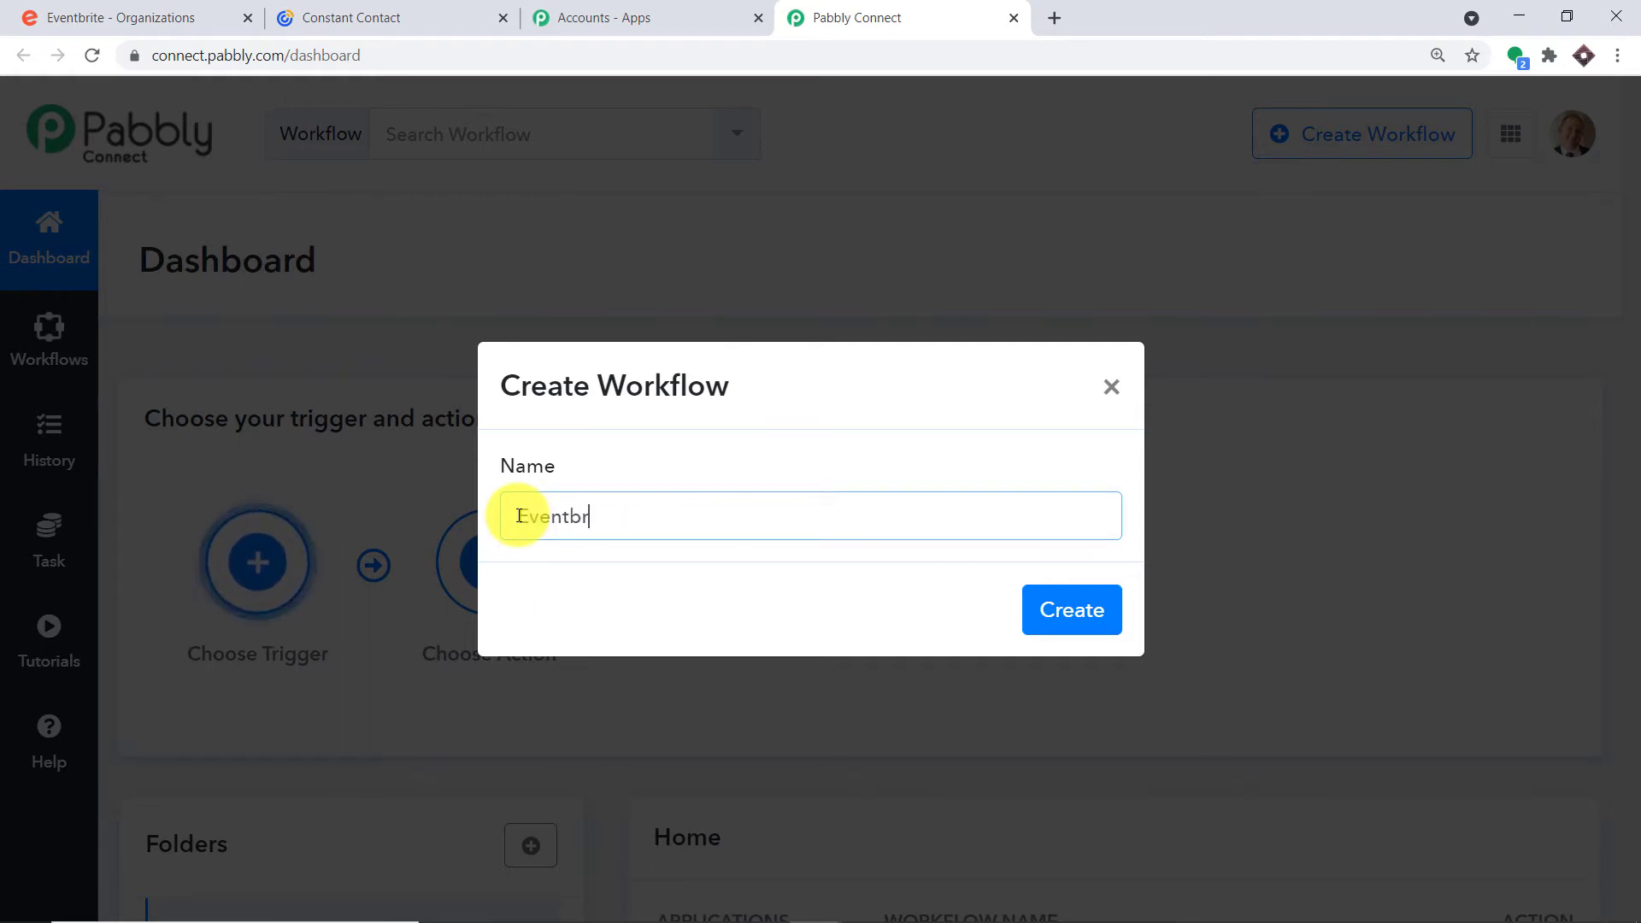
pyautogui.write('ite T')
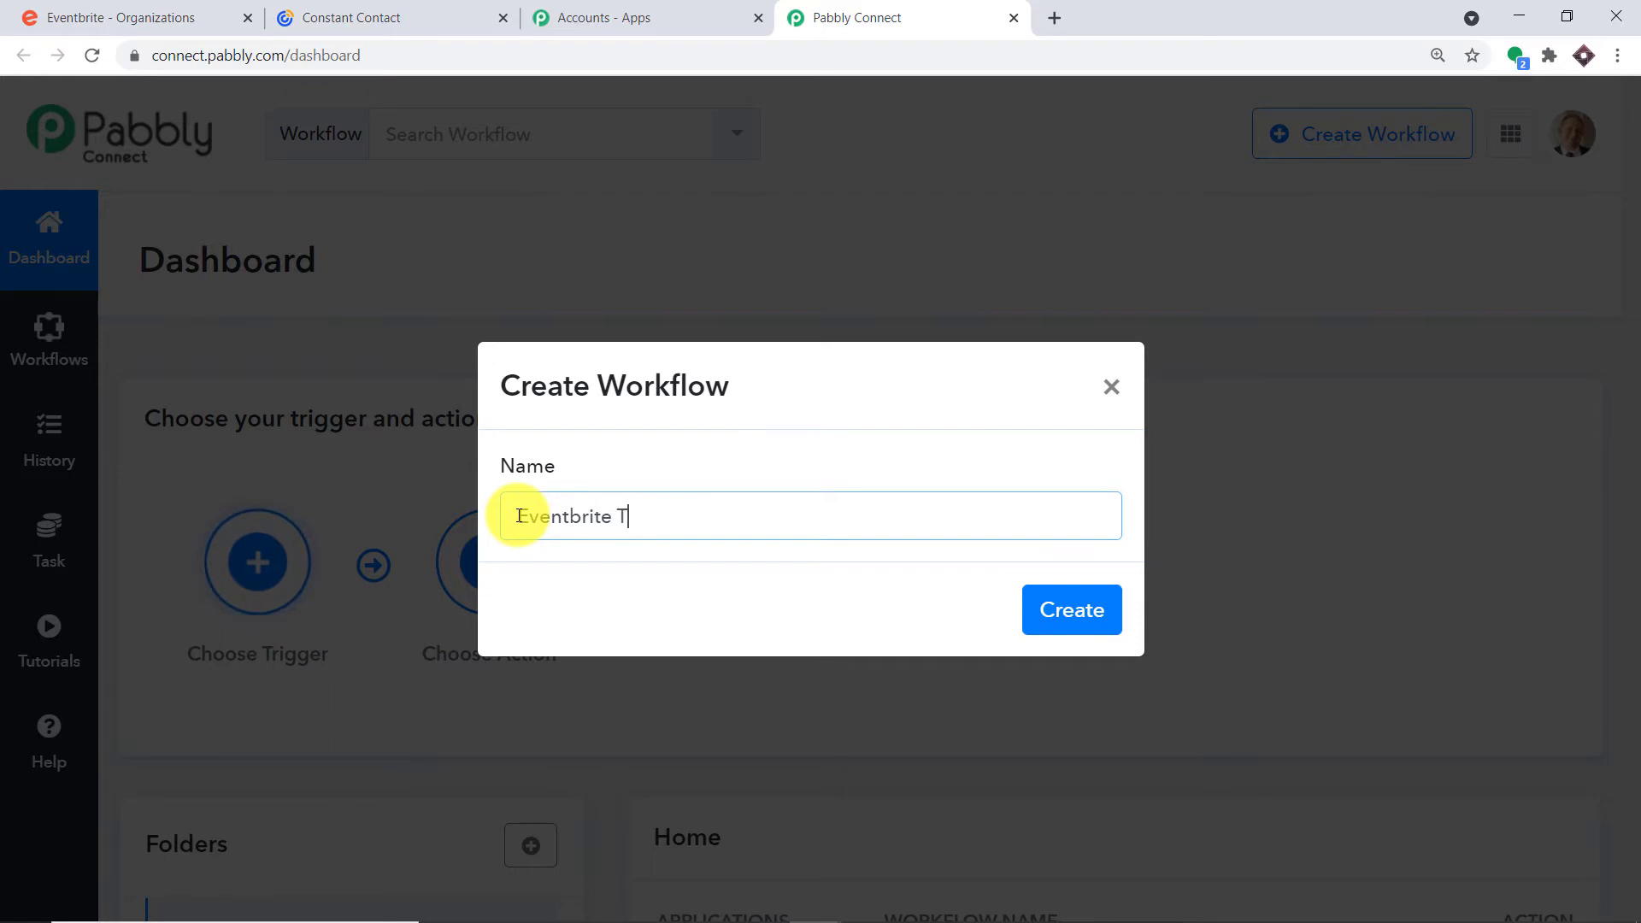
pyautogui.write('o Const')
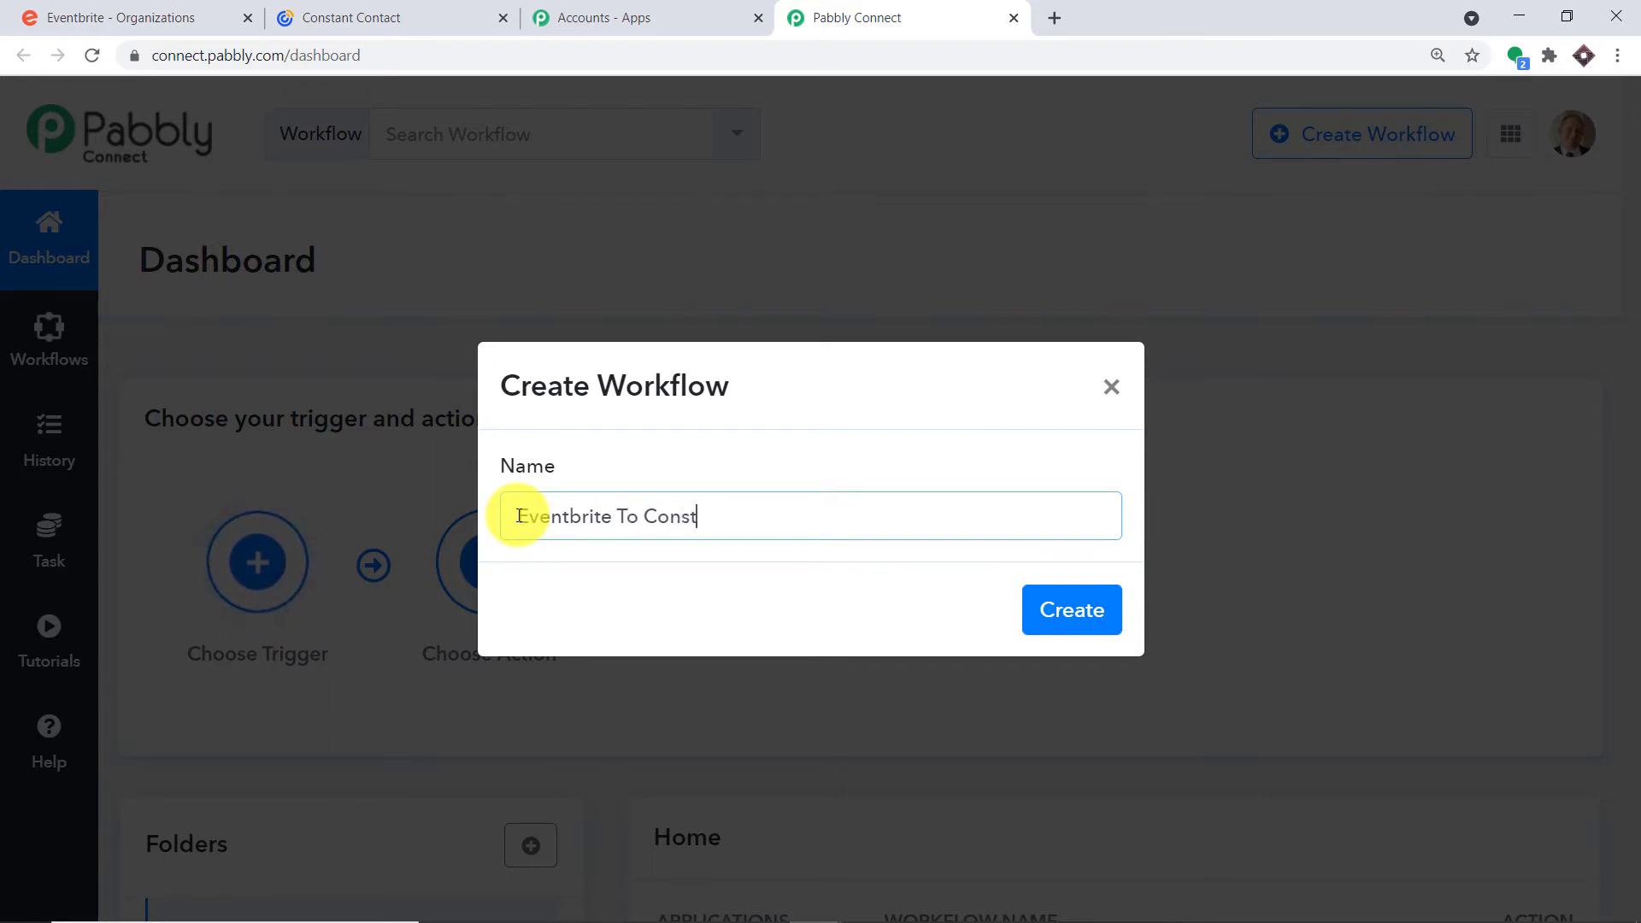
pyautogui.write('ant Contact')
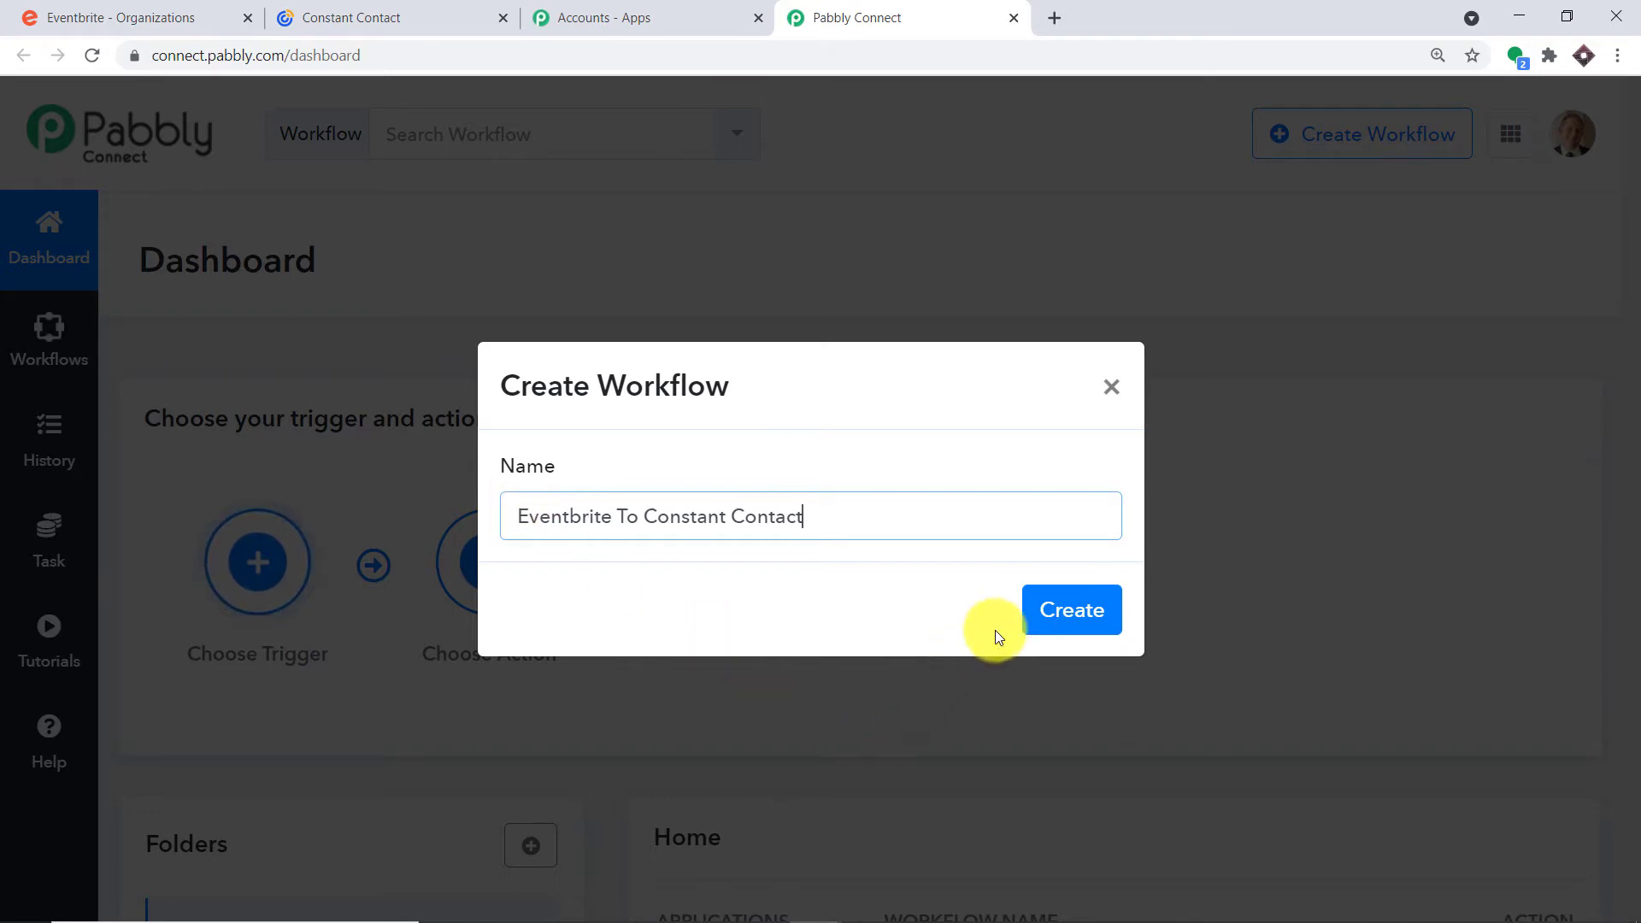
pyautogui.click(1046, 616)
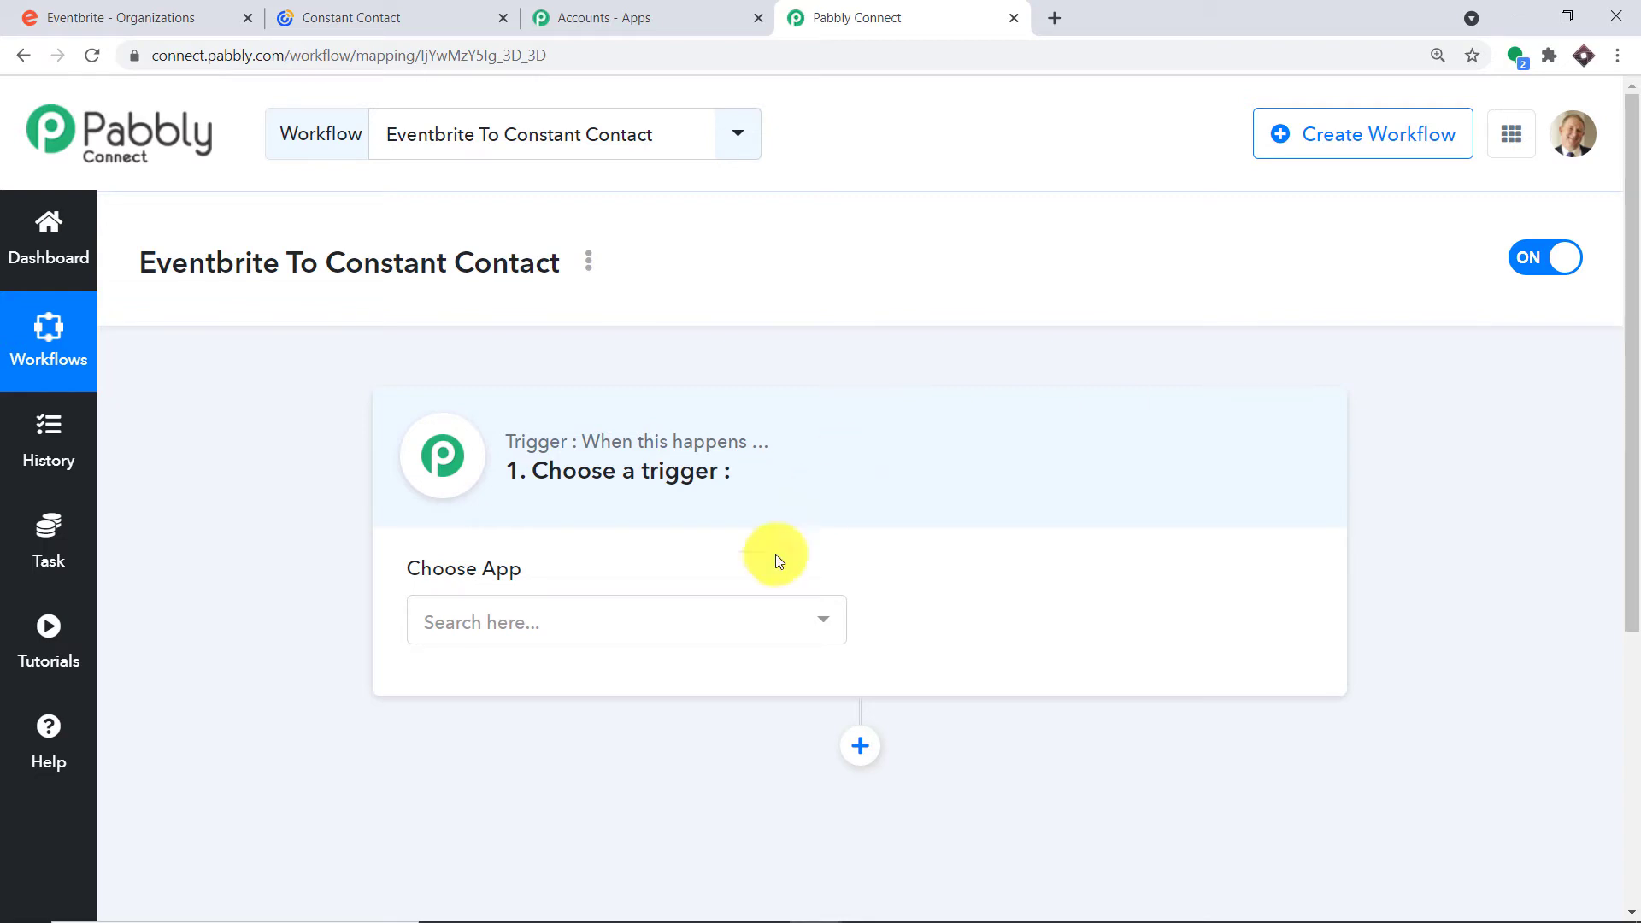
# Set Eventbrite as the trigger app with New Order as the trigger event
pyautogui.click(727, 624)
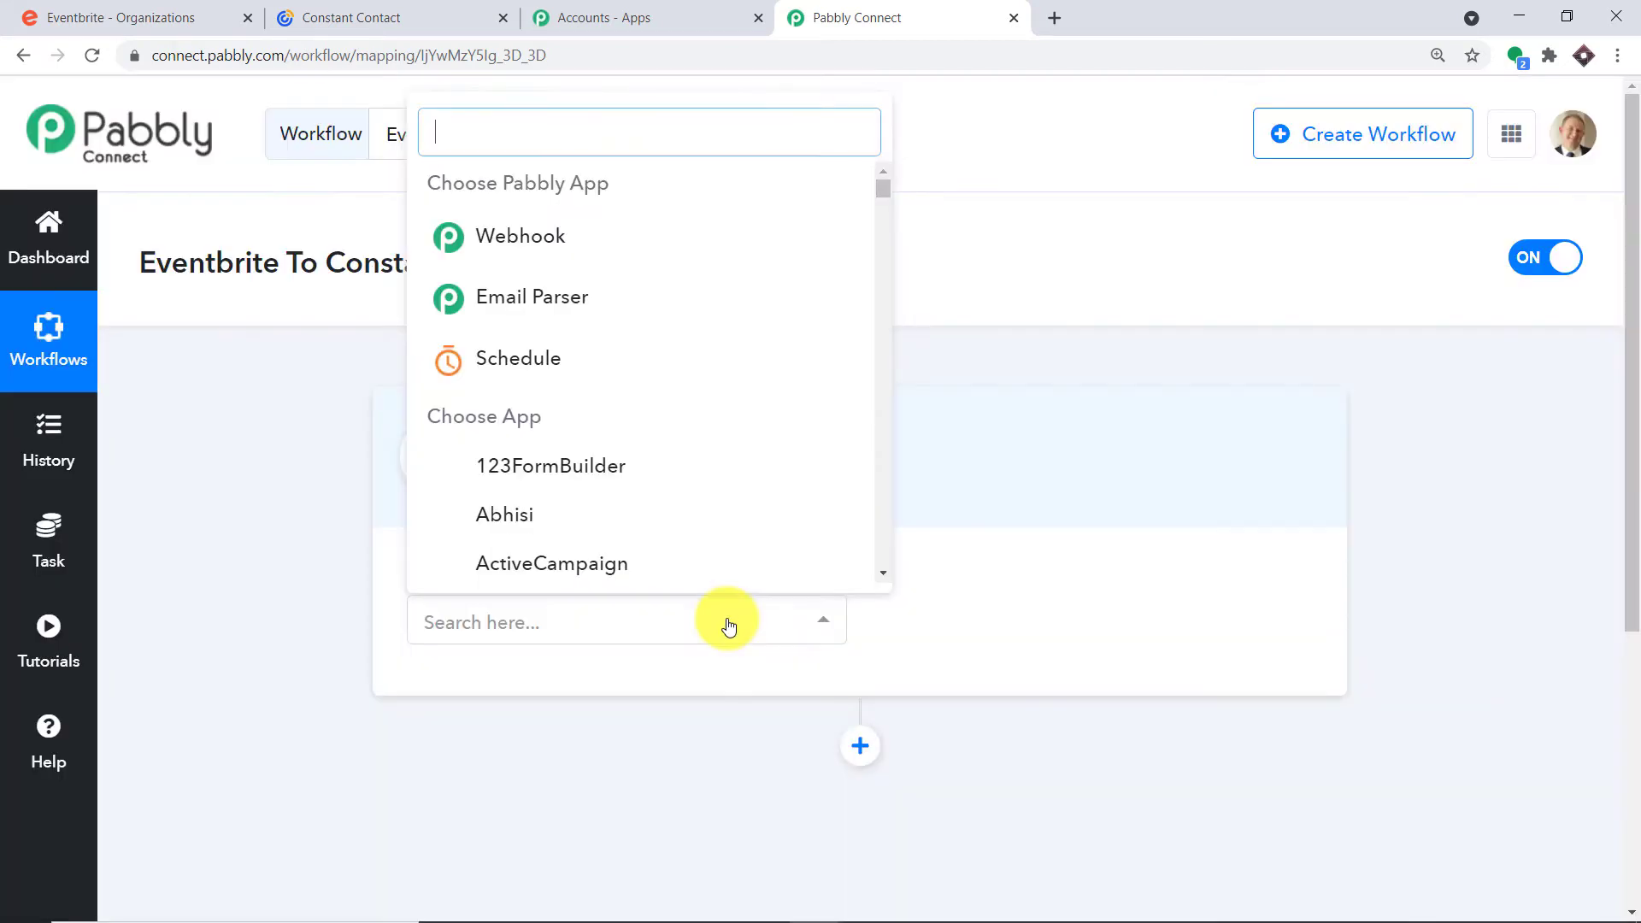
pyautogui.write('event')
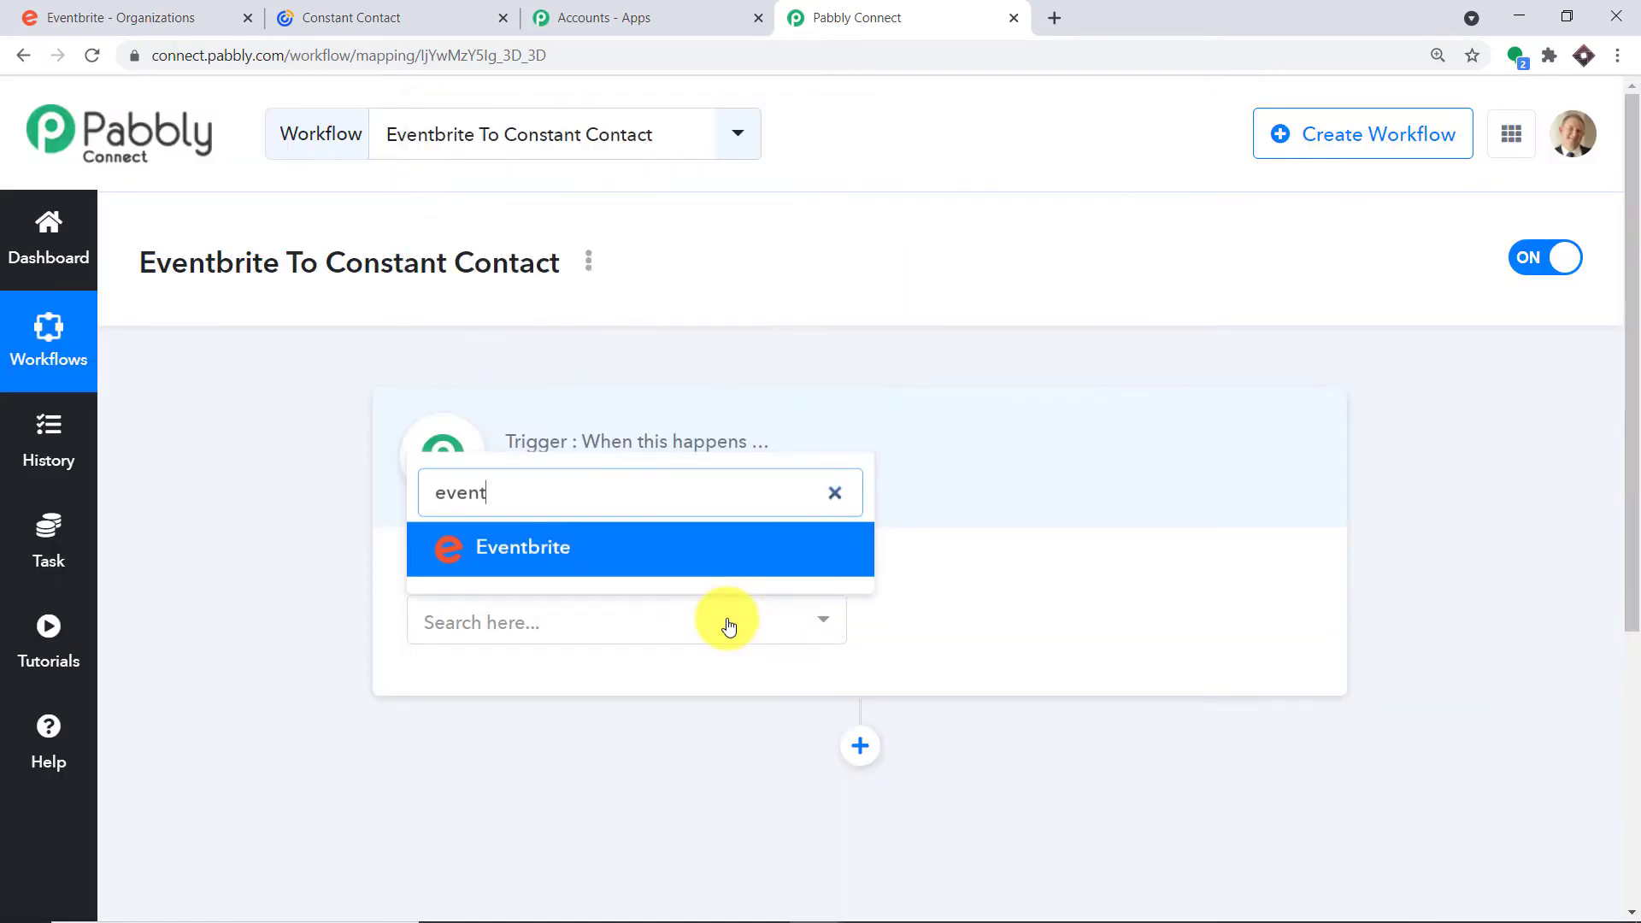
pyautogui.click(684, 551)
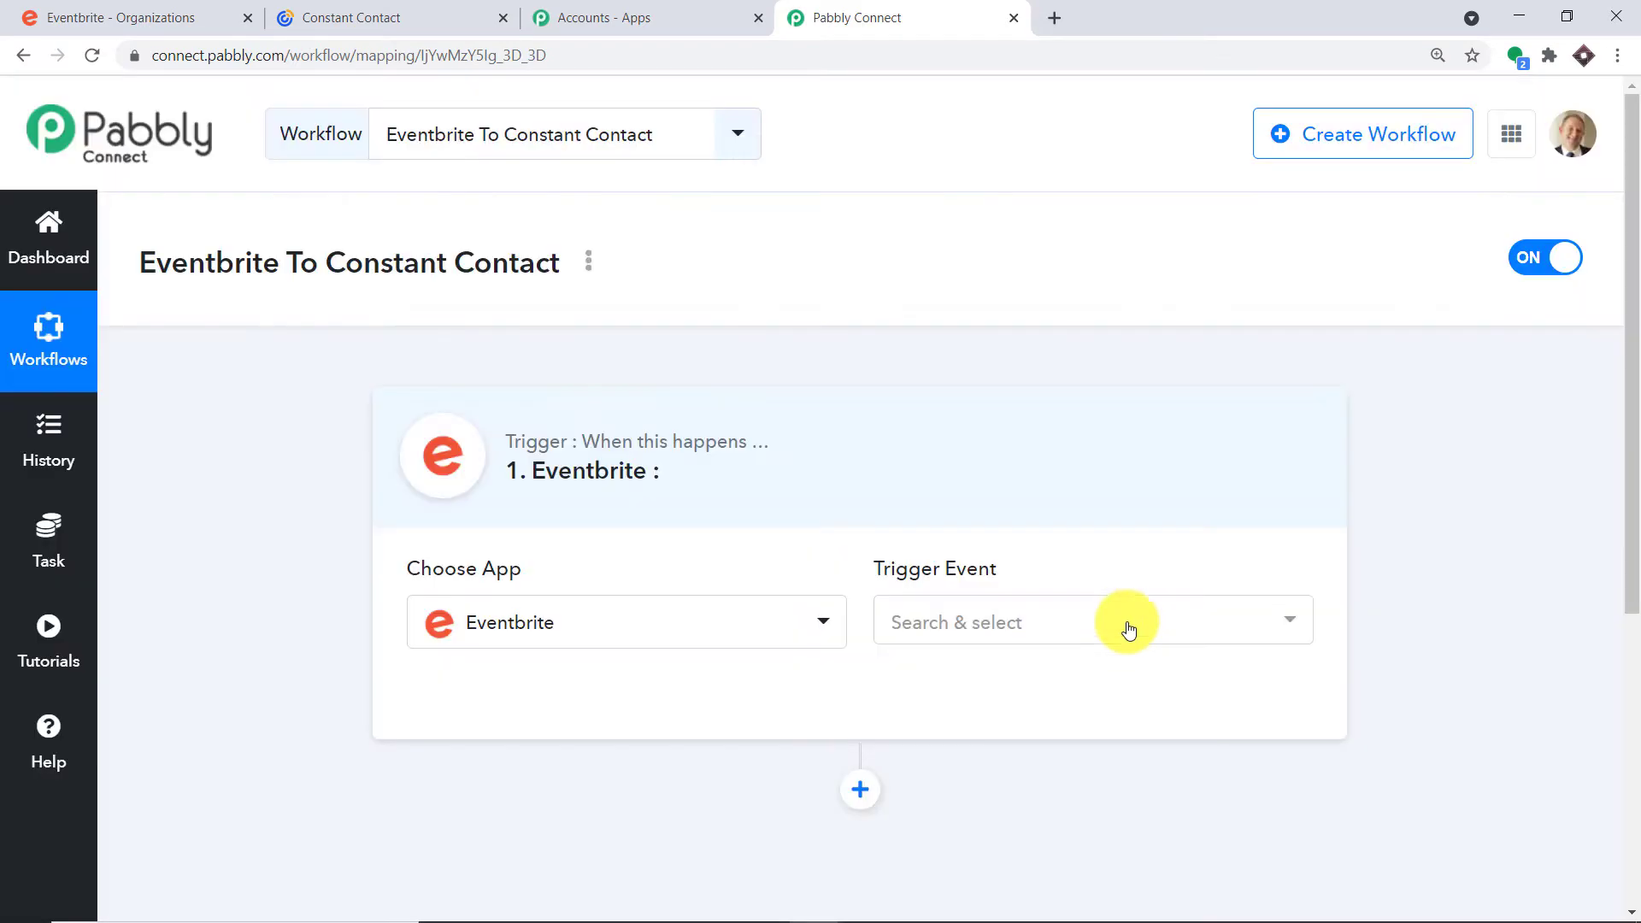
pyautogui.click(1112, 637)
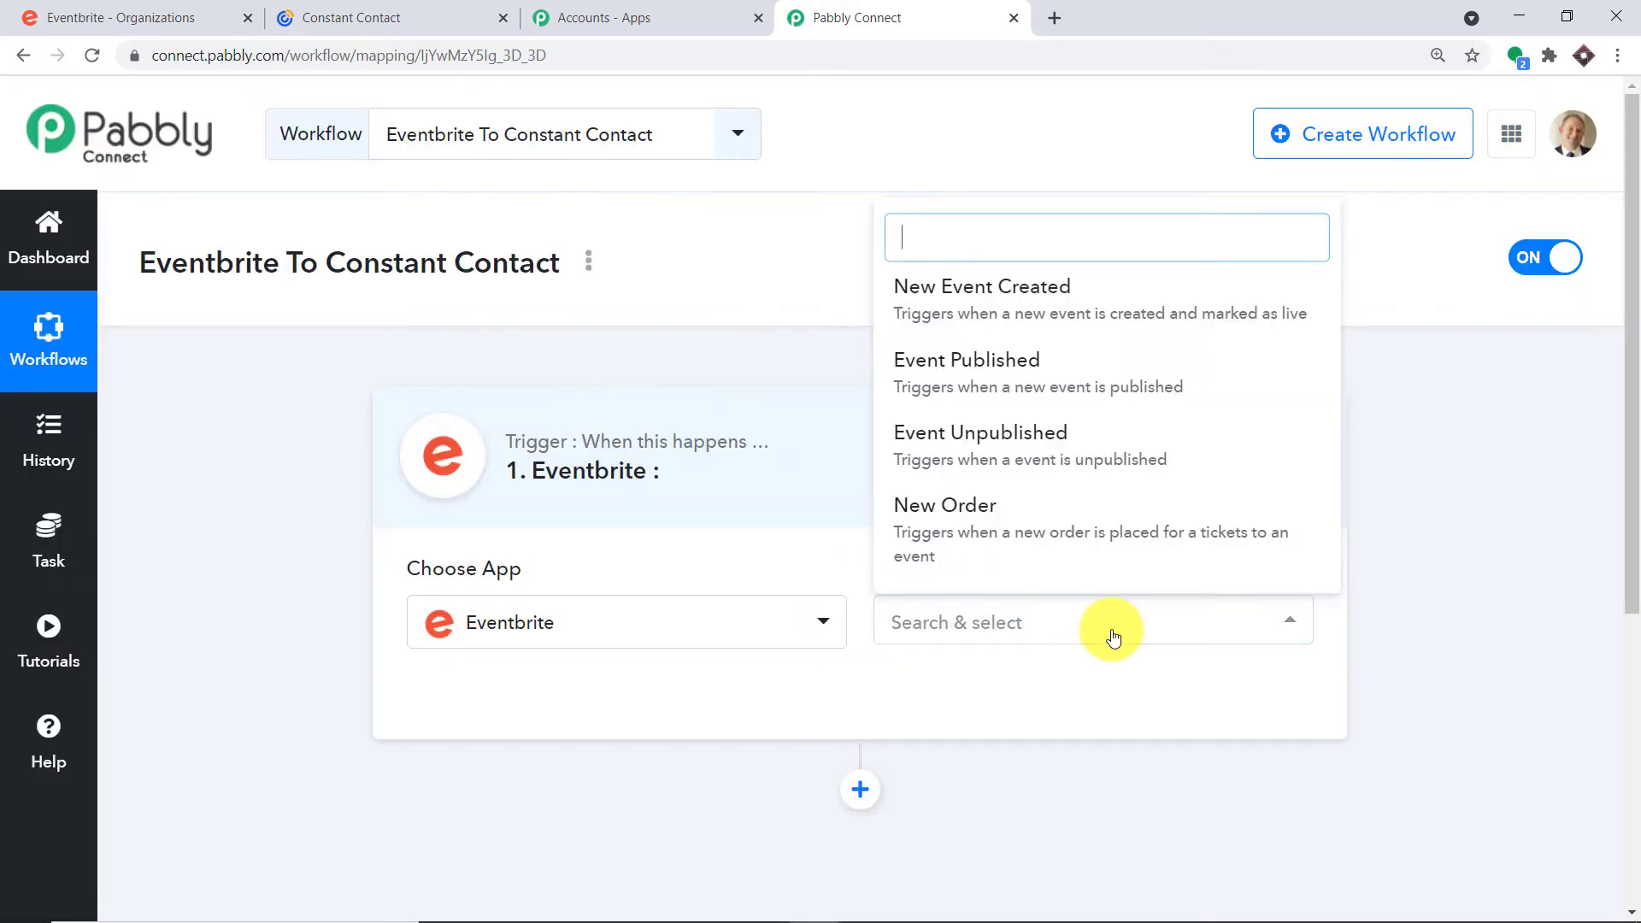
pyautogui.click(1051, 509)
pyautogui.click(1064, 624)
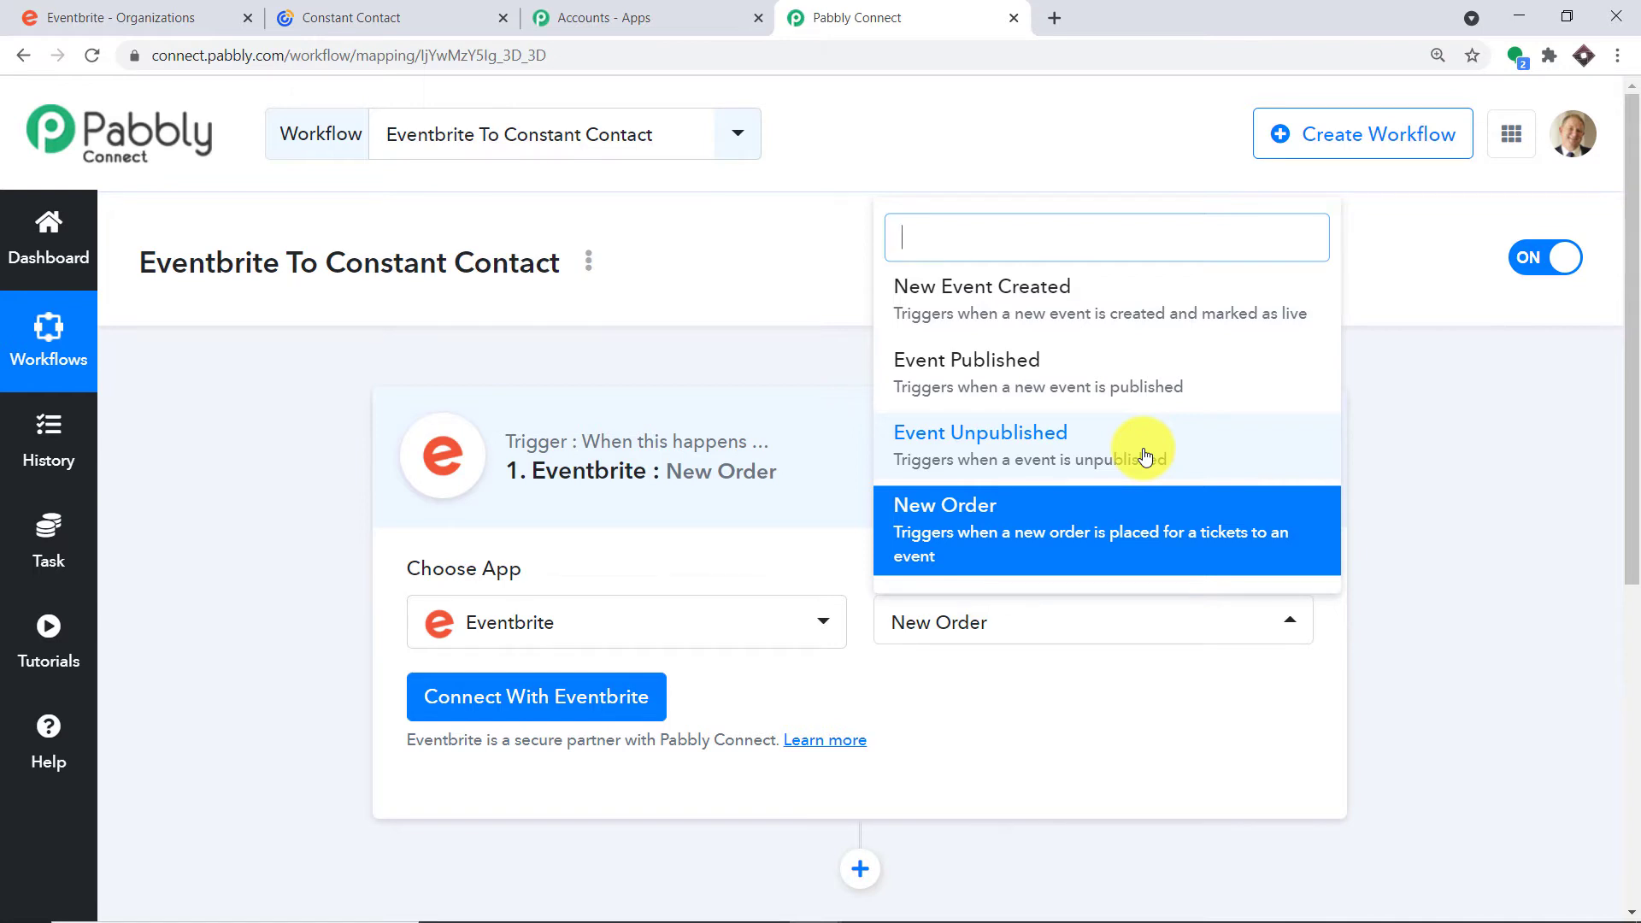
pyautogui.click(1101, 722)
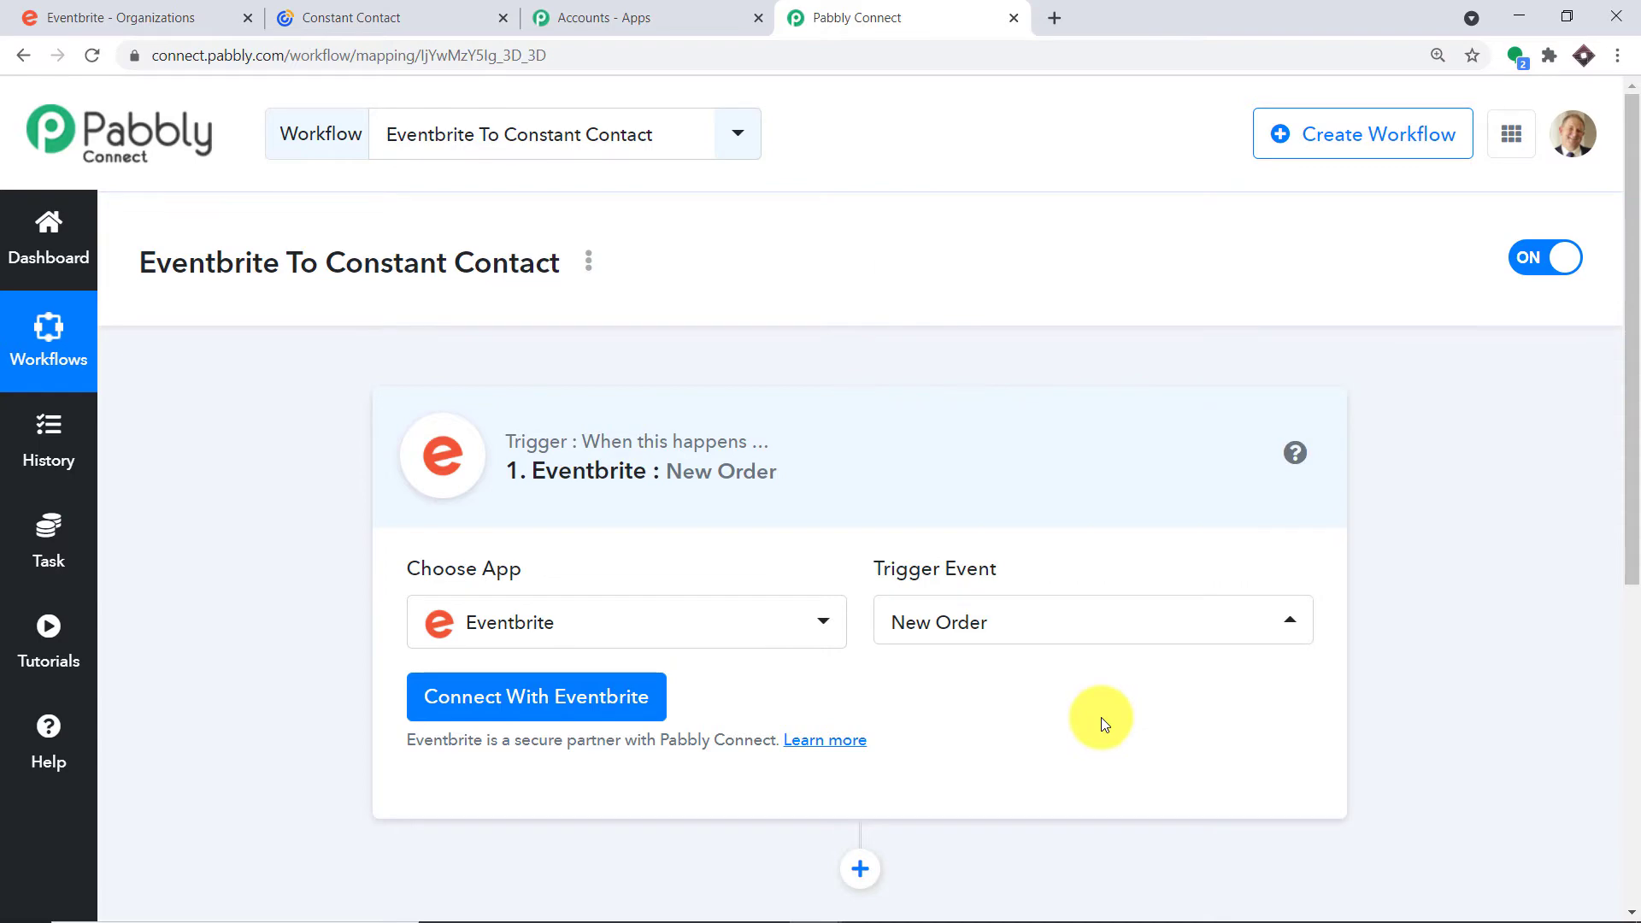
# Connect and authorize the Eventbrite account, allowing Pabbly Connect access
pyautogui.click(491, 714)
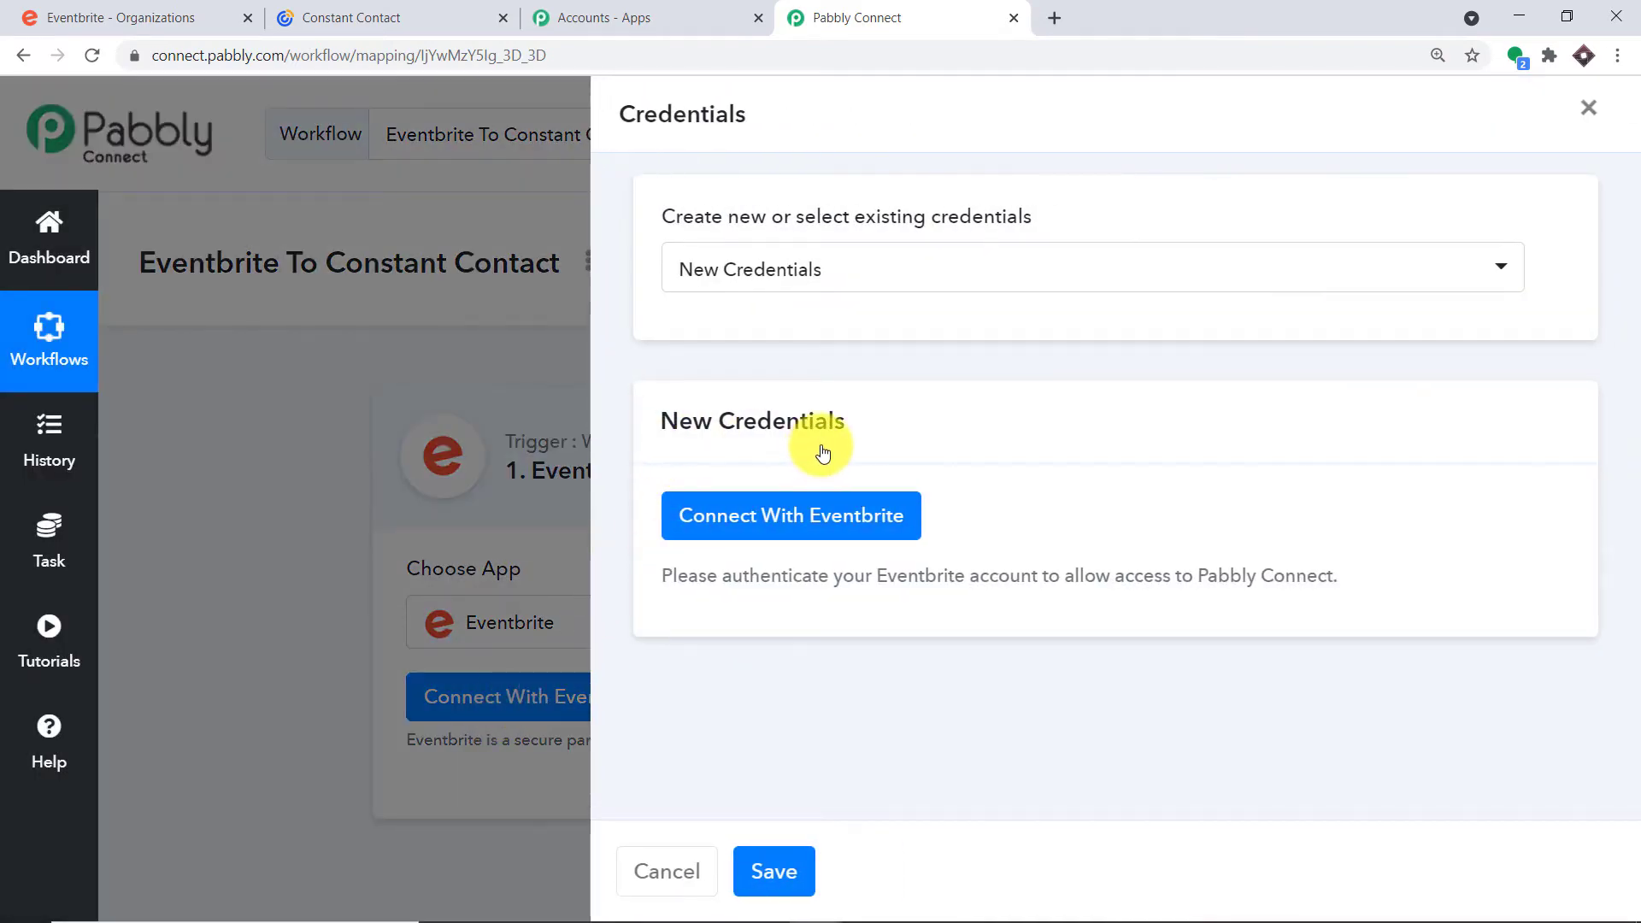
pyautogui.click(756, 528)
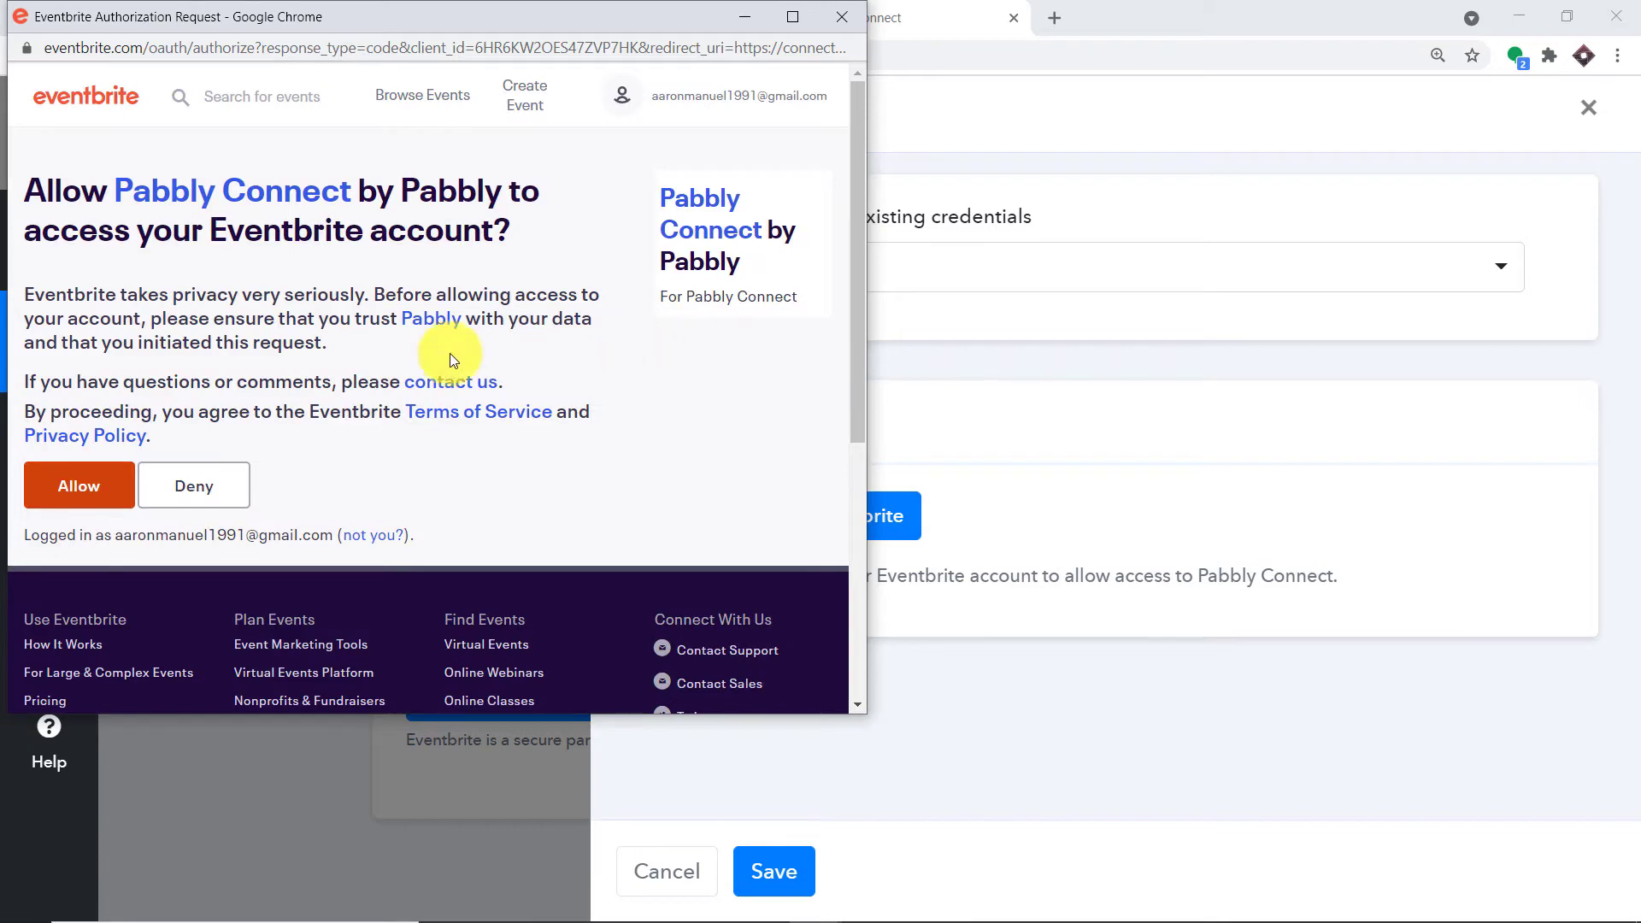
pyautogui.click(68, 484)
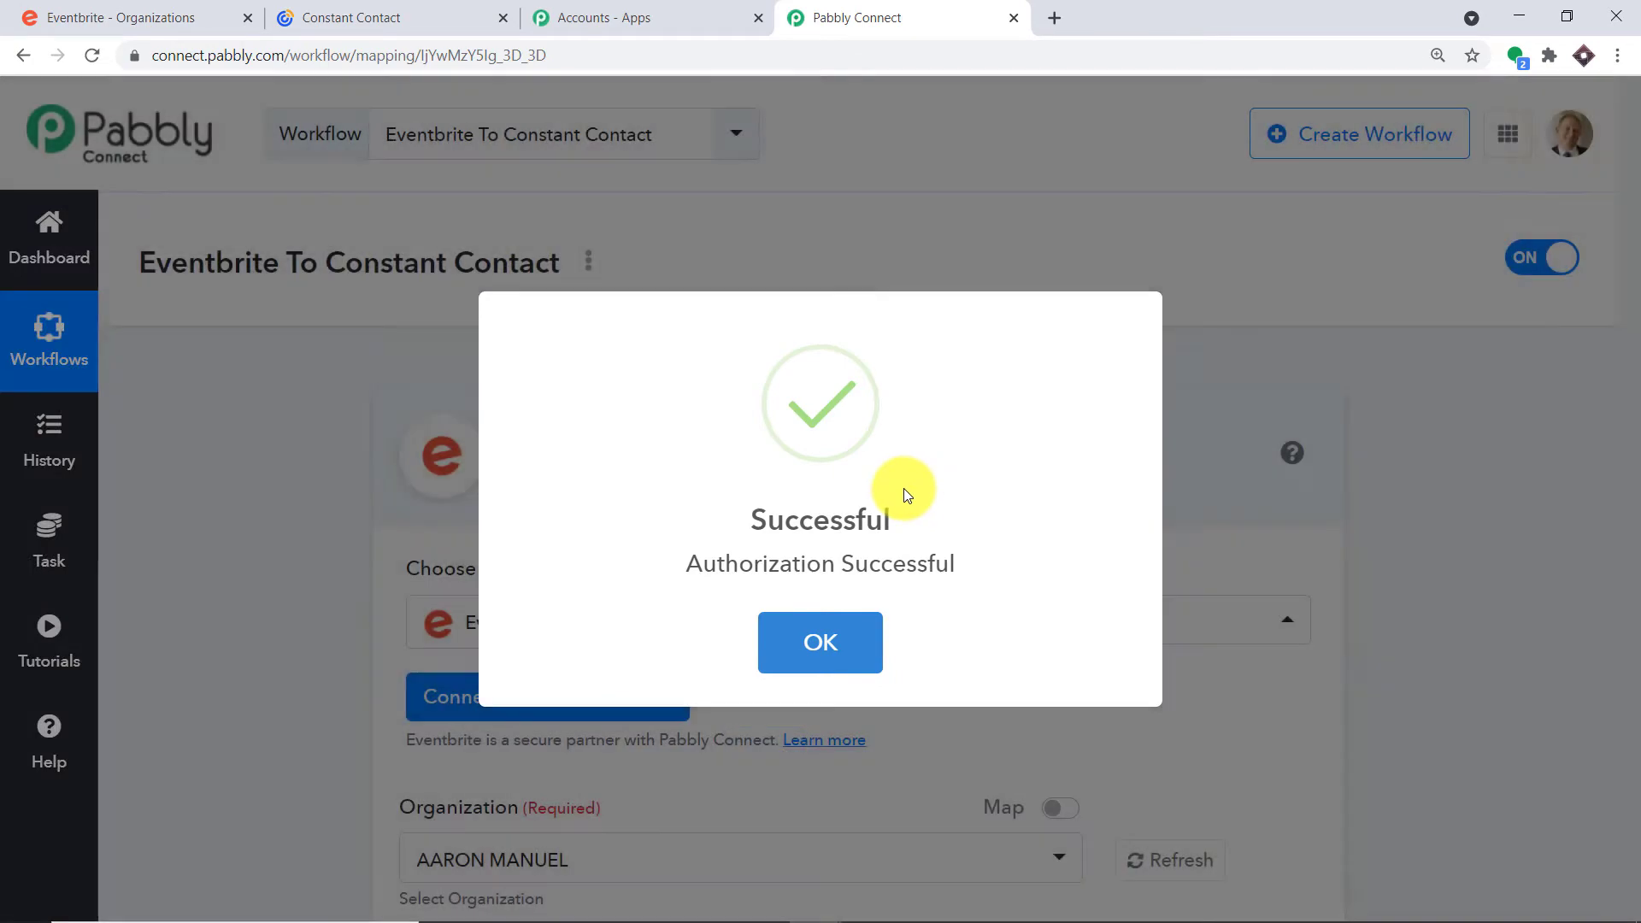
pyautogui.click(822, 647)
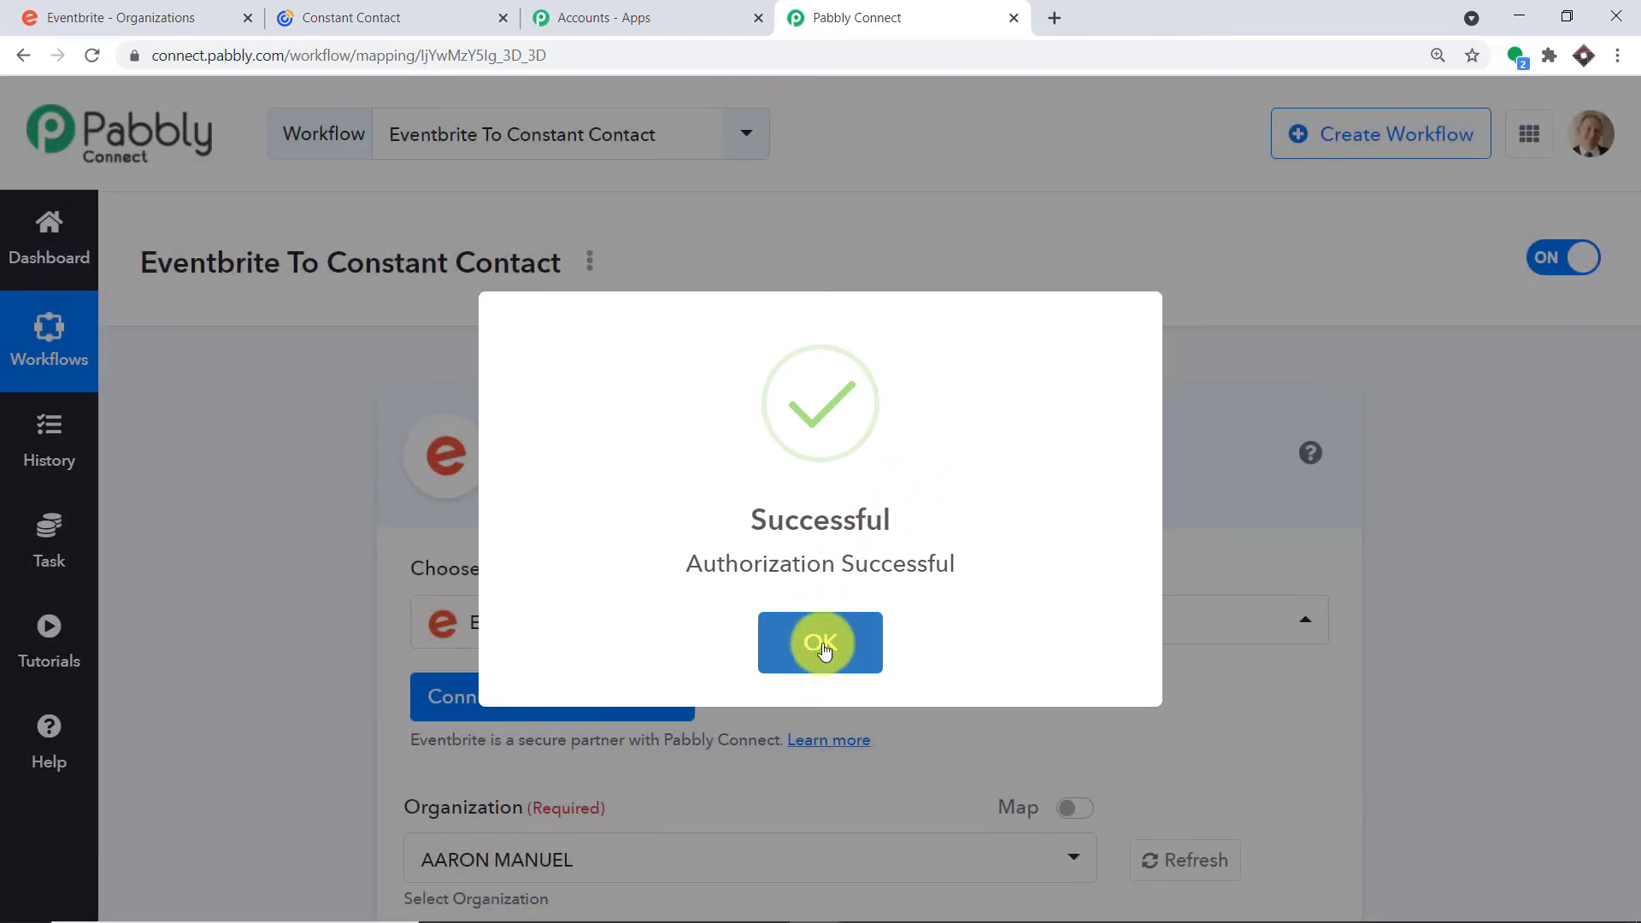
pyautogui.scroll(-4, 880, 483)
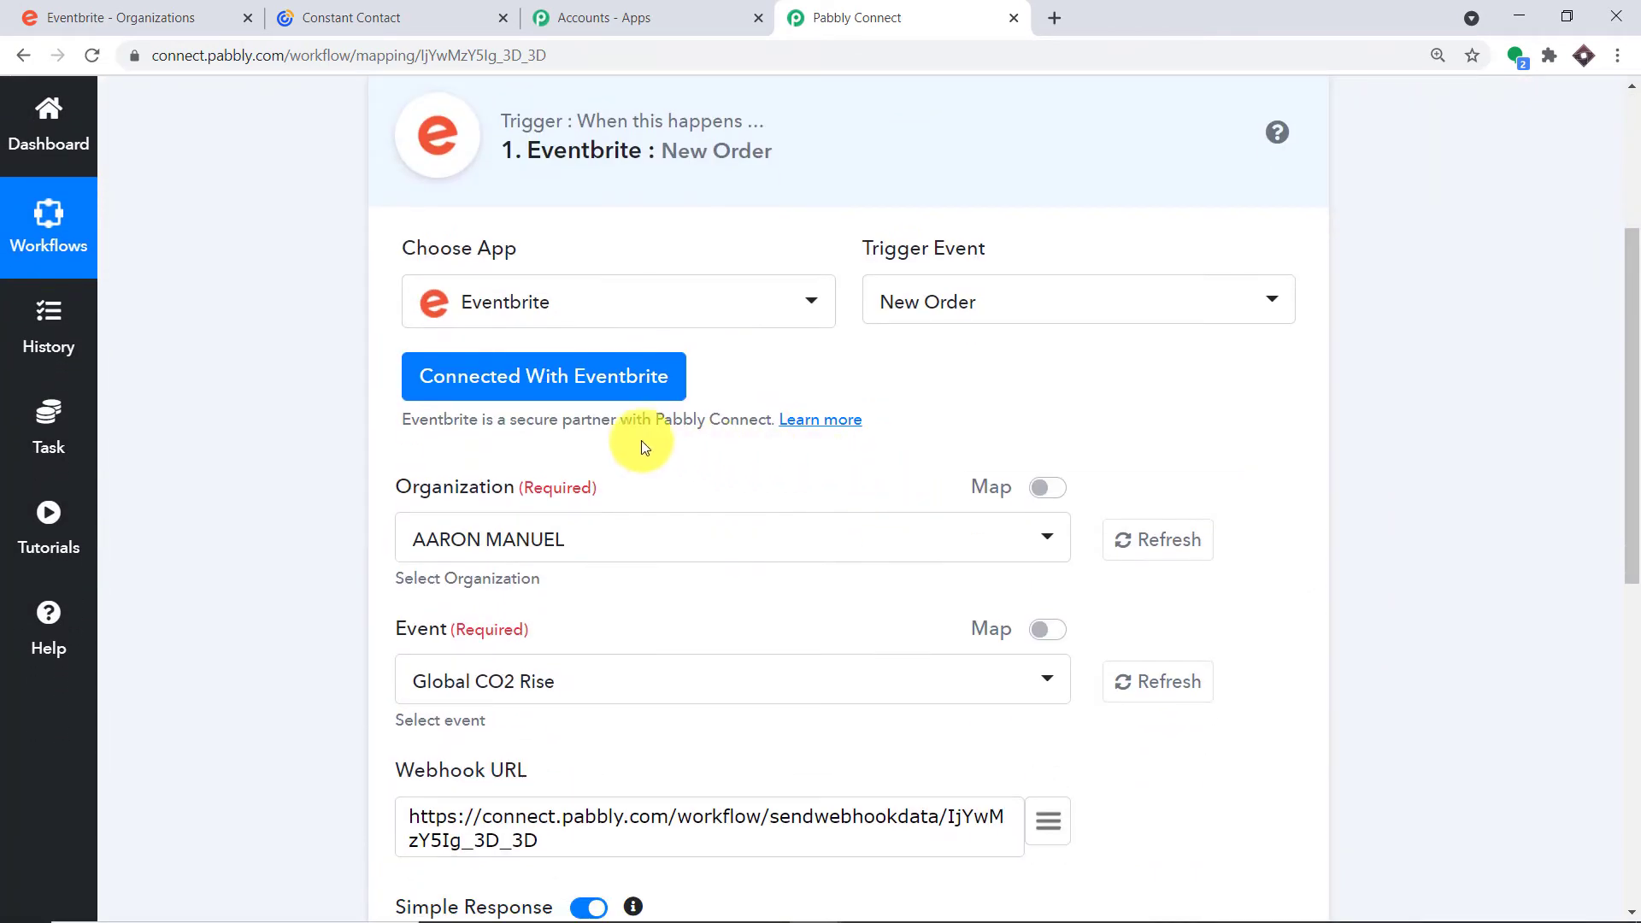
pyautogui.scroll(-3, 439, 340)
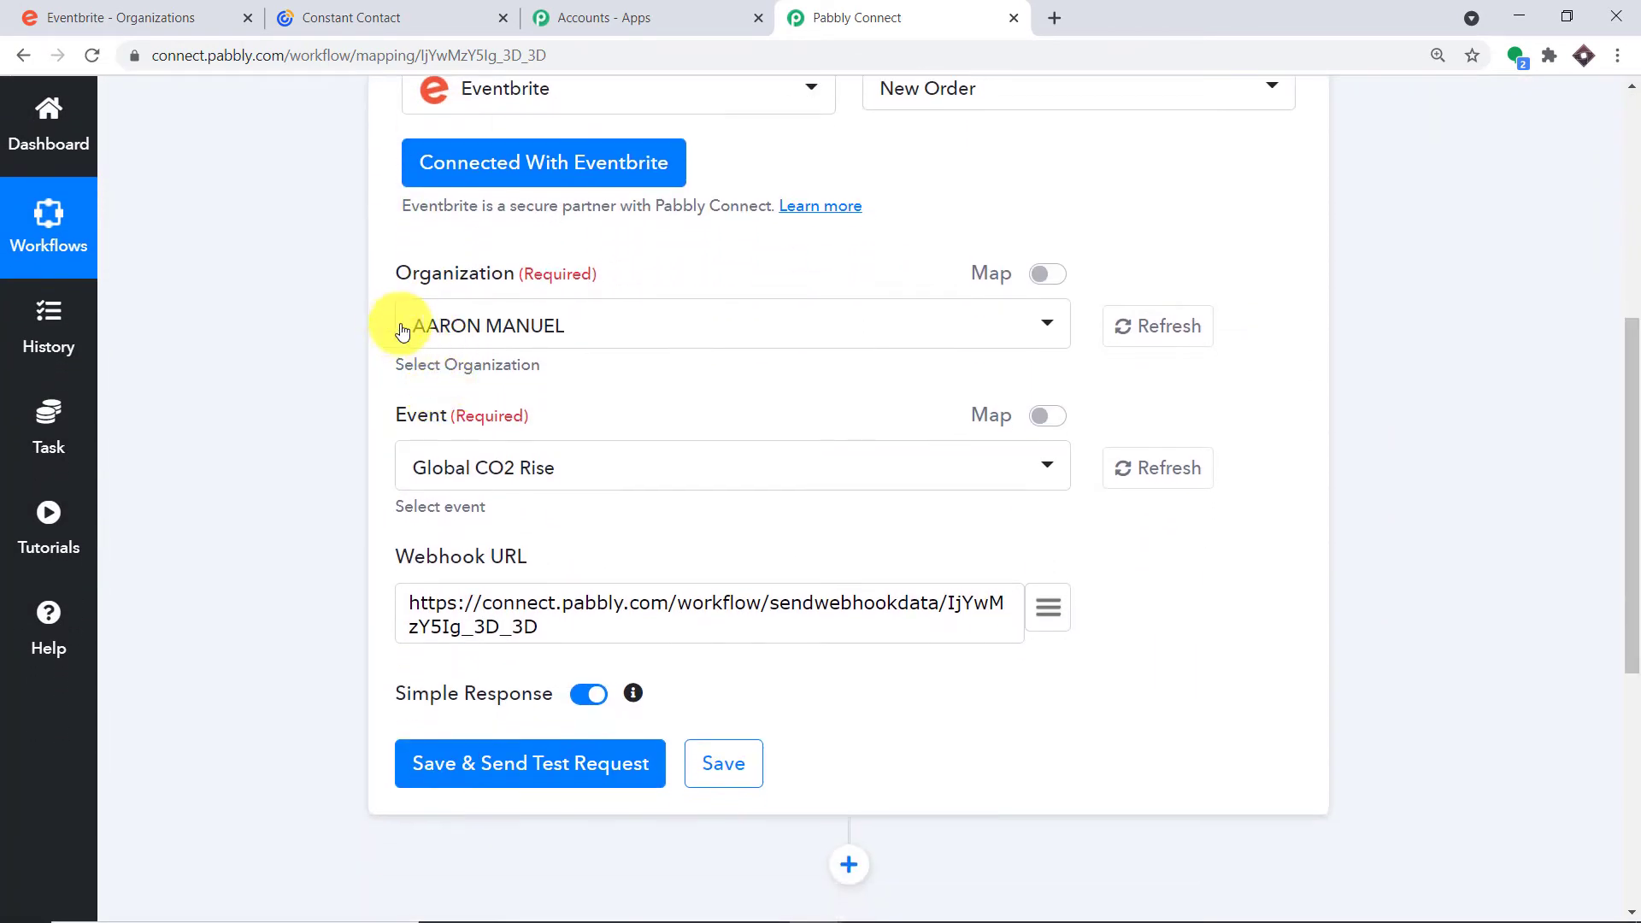
pyautogui.click(94, 15)
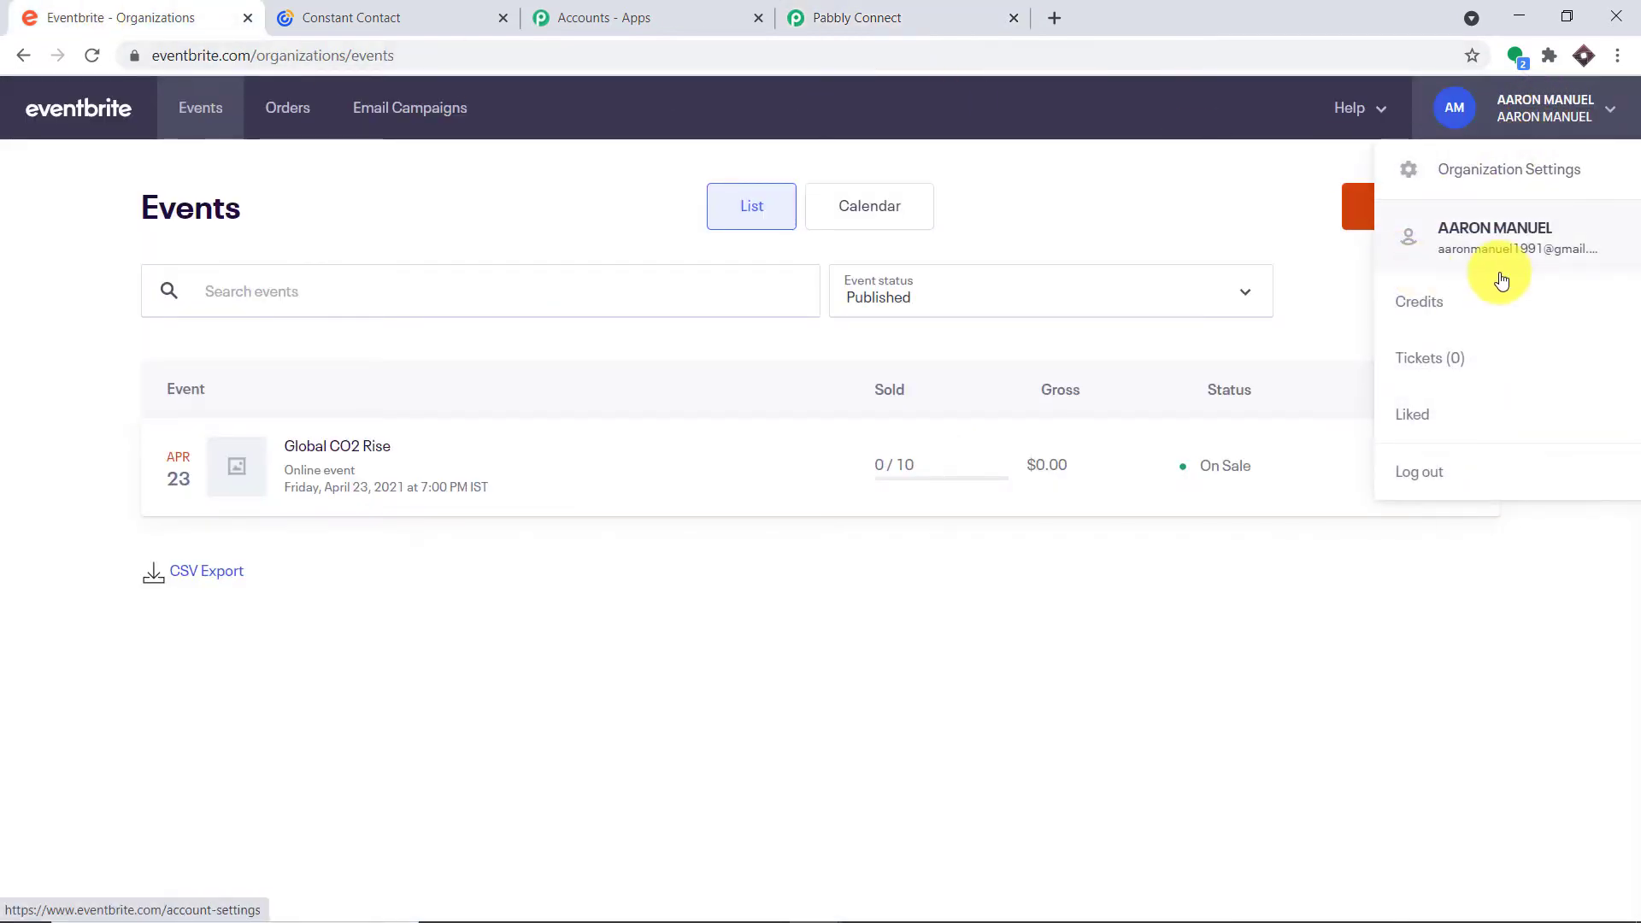
pyautogui.click(927, 16)
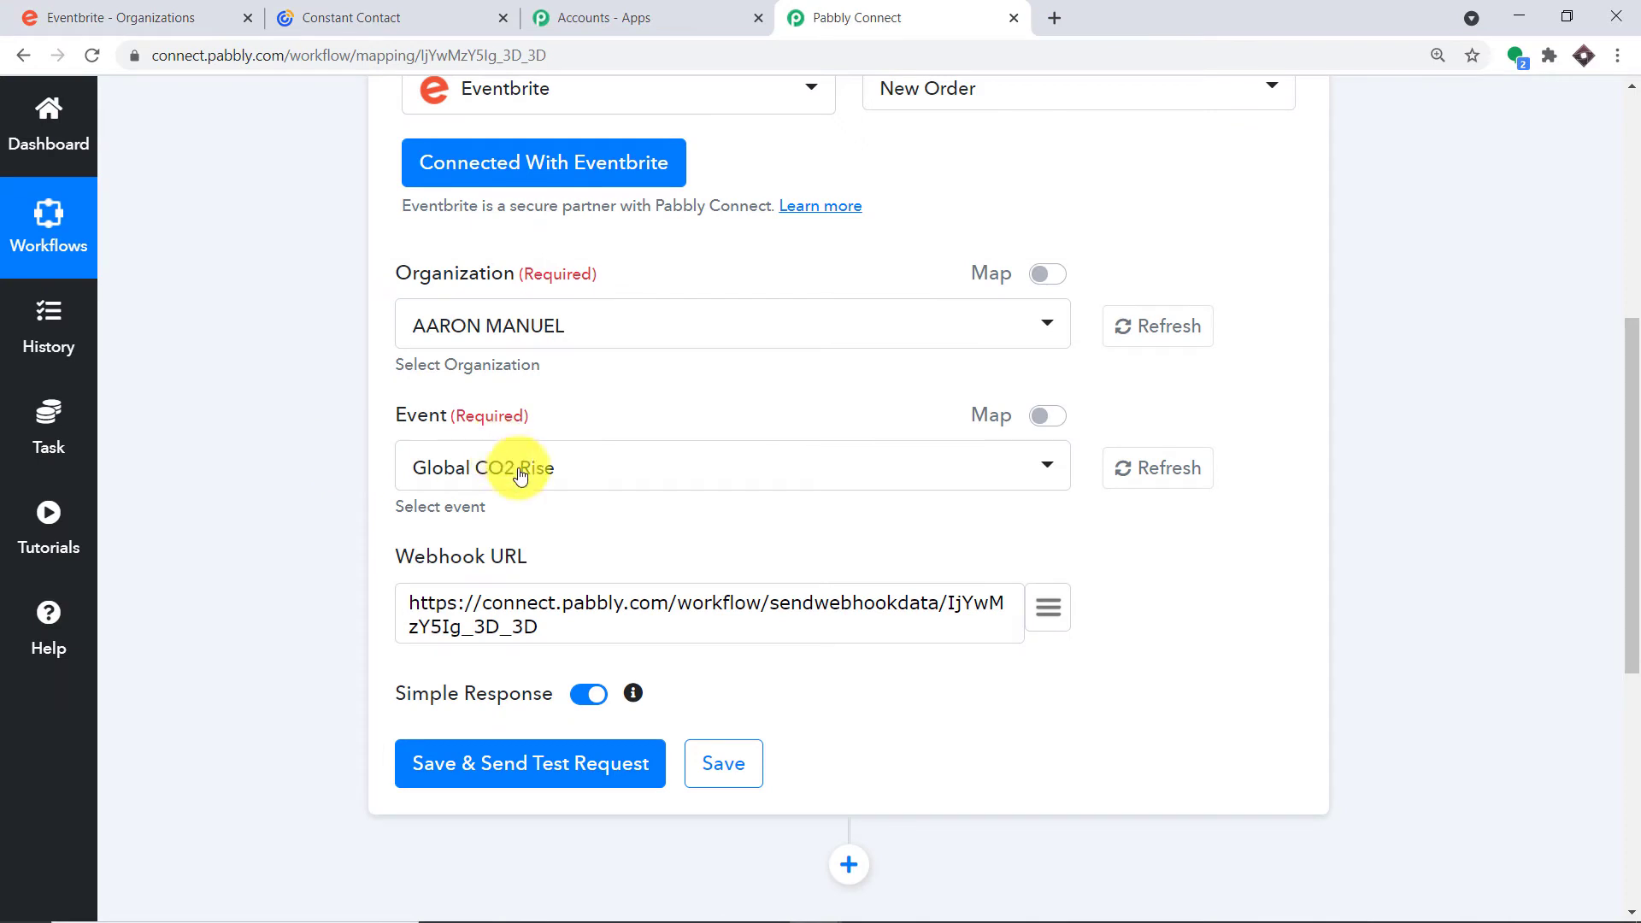
pyautogui.click(491, 464)
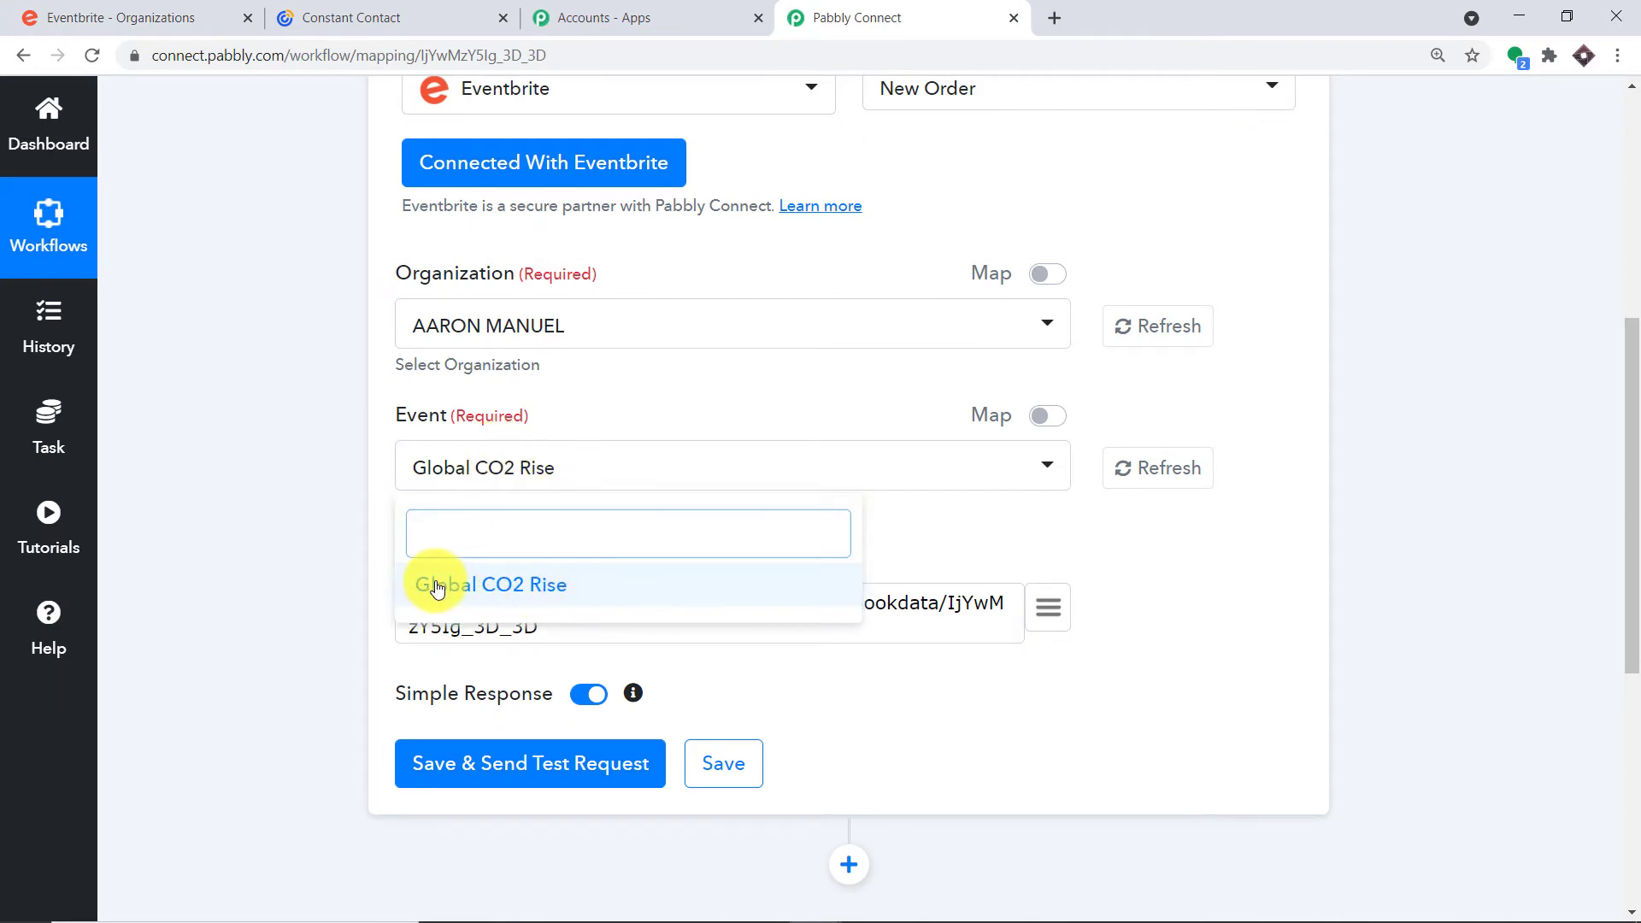
pyautogui.click(1094, 523)
pyautogui.scroll(2, 1081, 523)
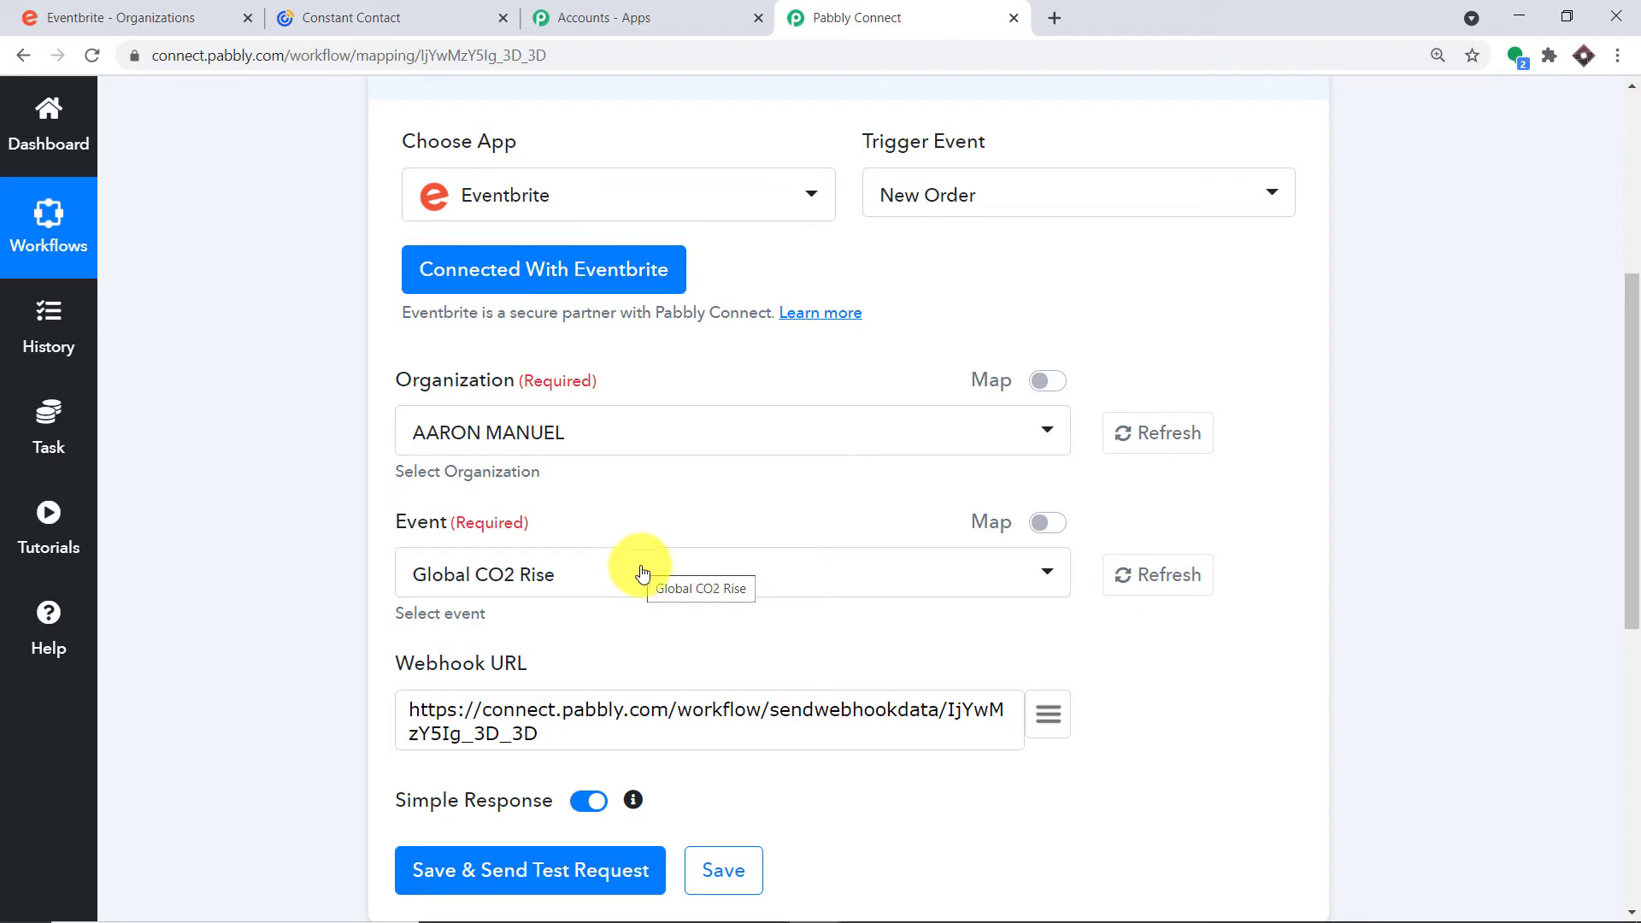
pyautogui.moveTo(542, 735); pyautogui.dragTo(408, 699)
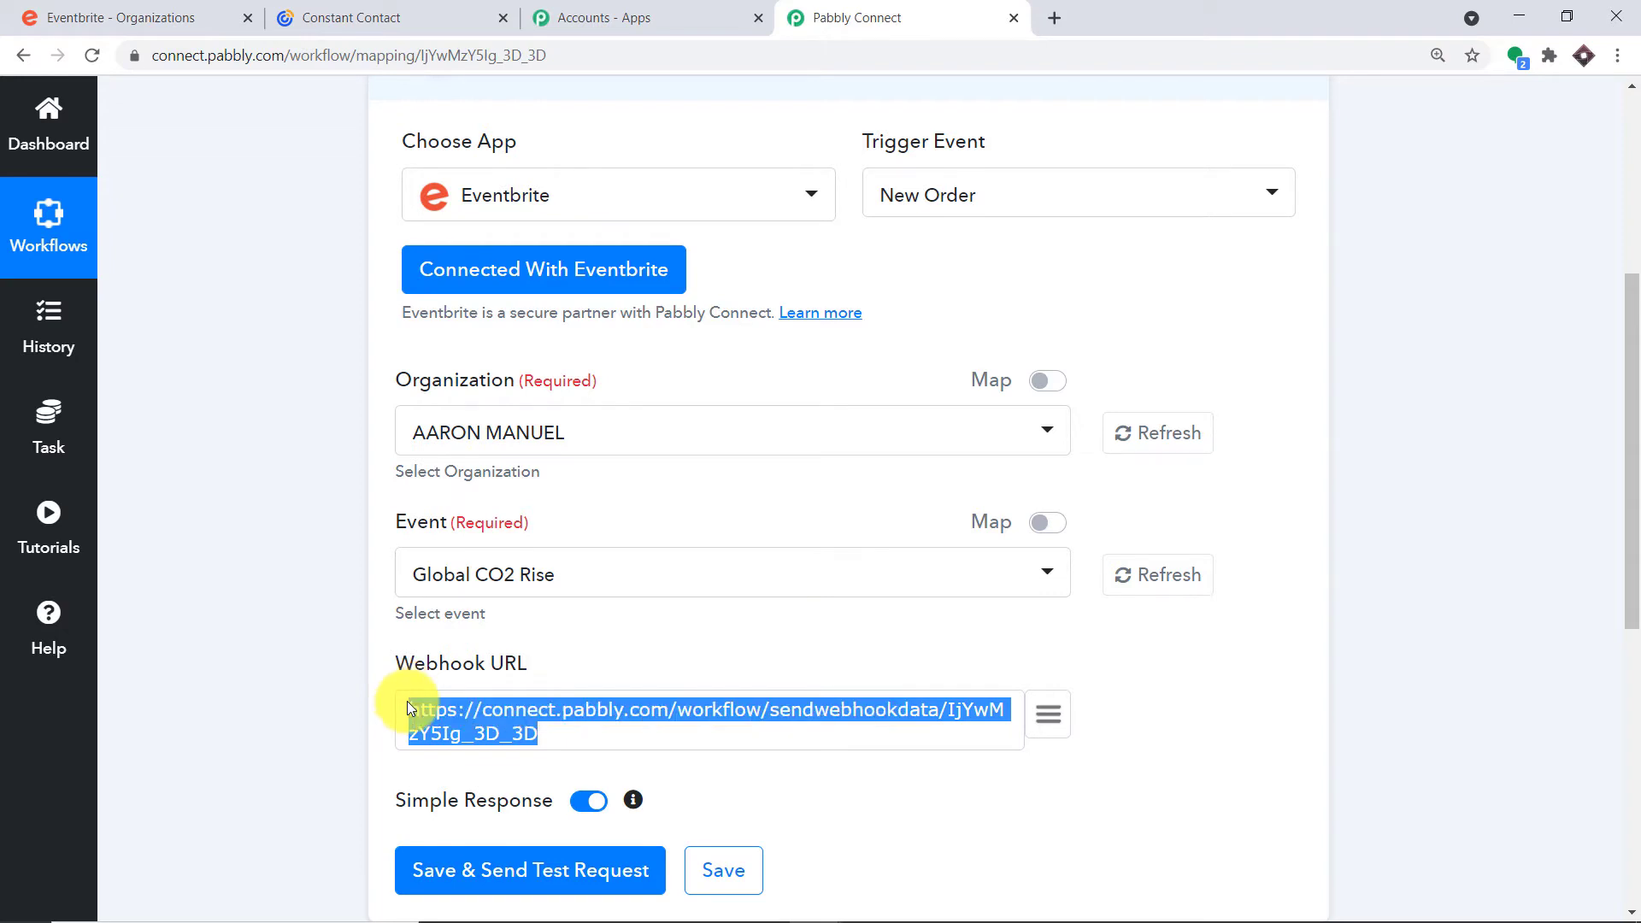
pyautogui.scroll(-4, 615, 587)
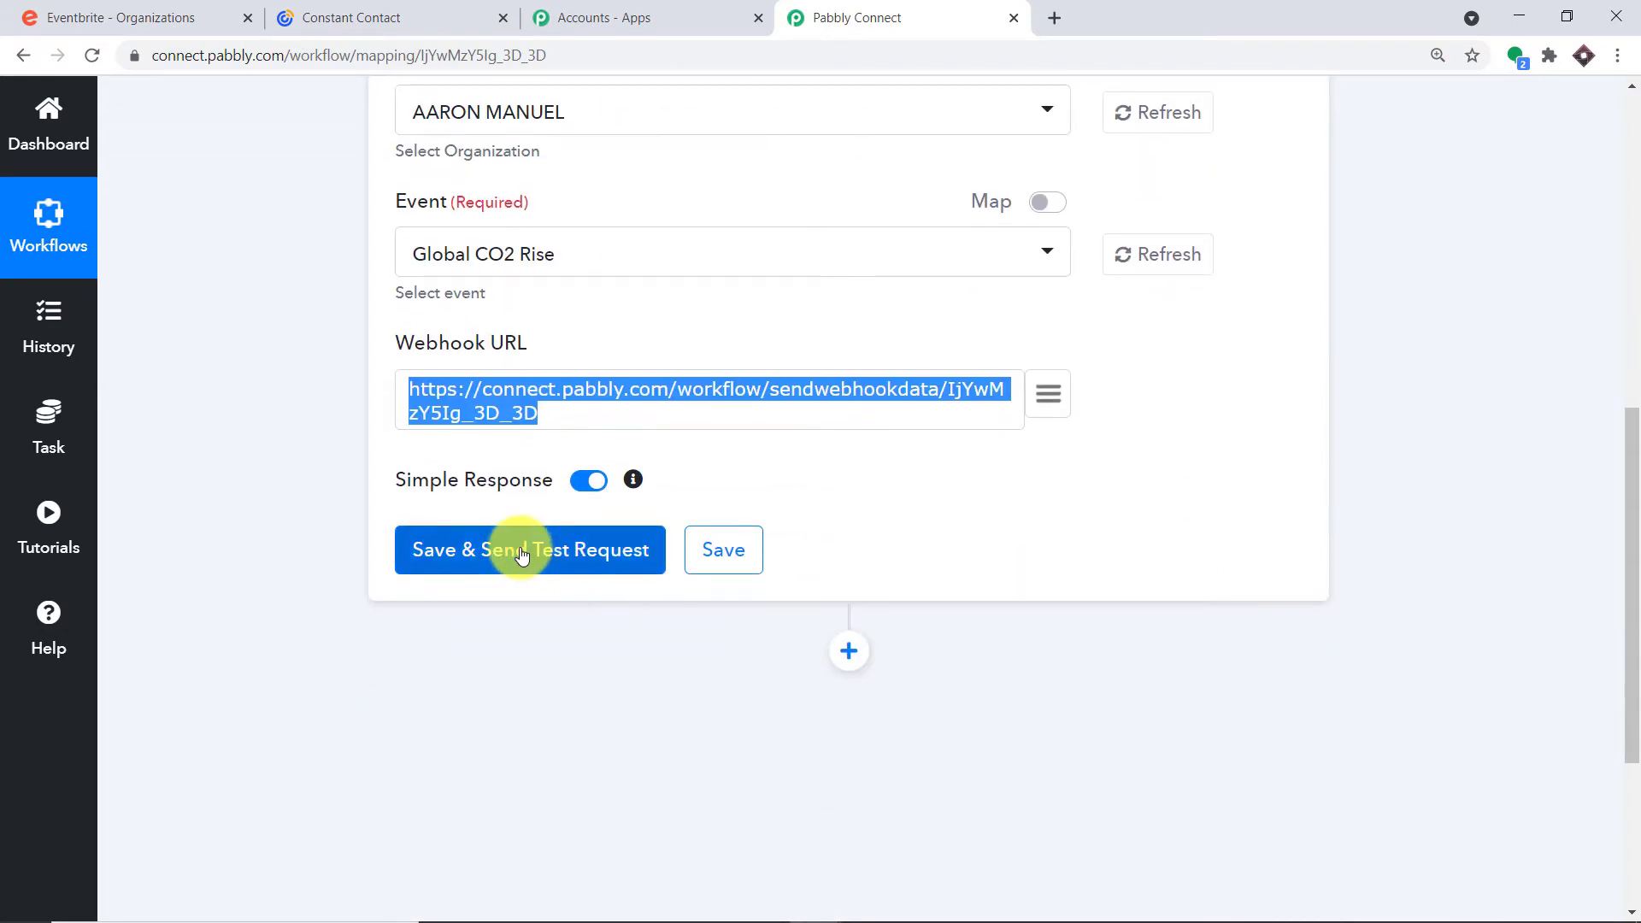
pyautogui.scroll(1, 521, 554)
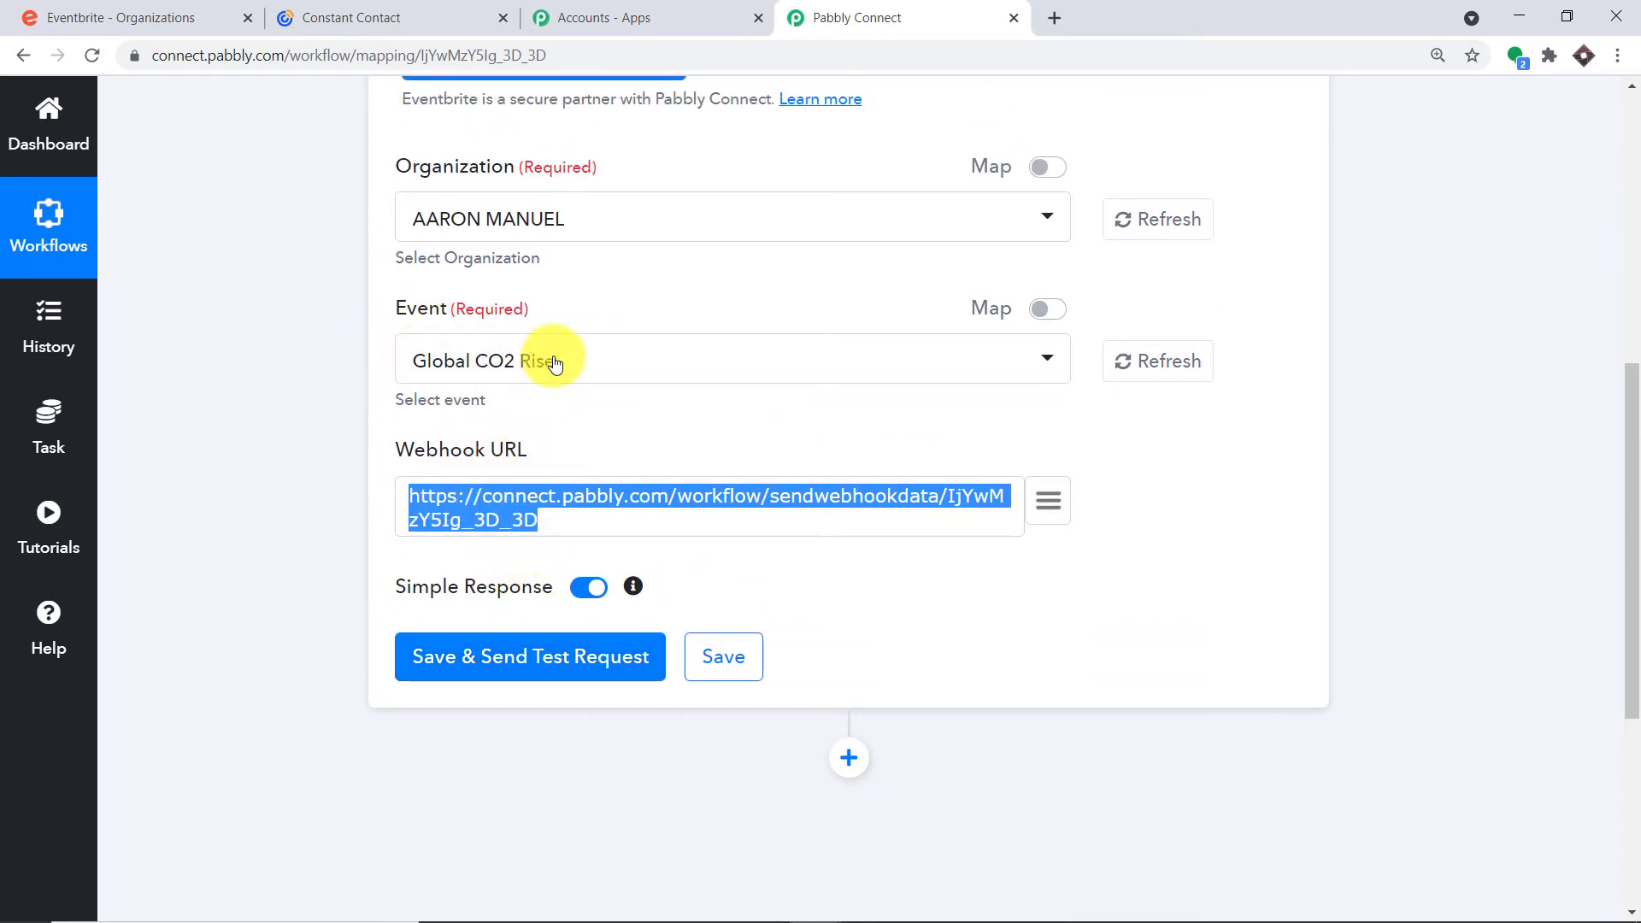
# Save the trigger with a test request, review the API response, and start capturing the webhook response
pyautogui.click(502, 663)
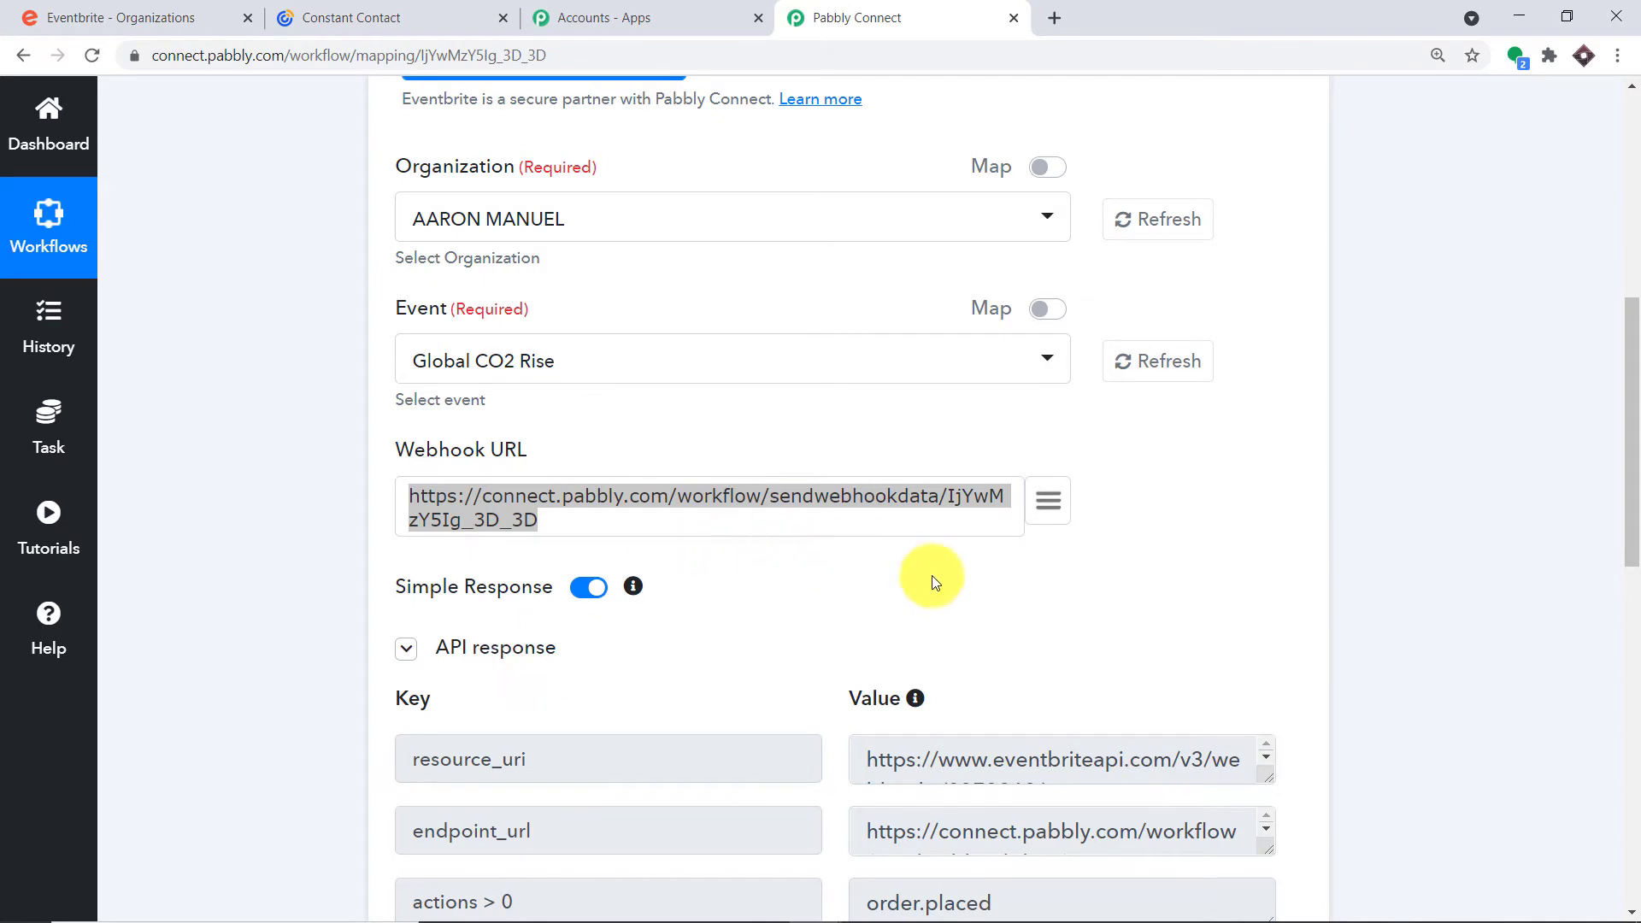
pyautogui.scroll(-3, 934, 579)
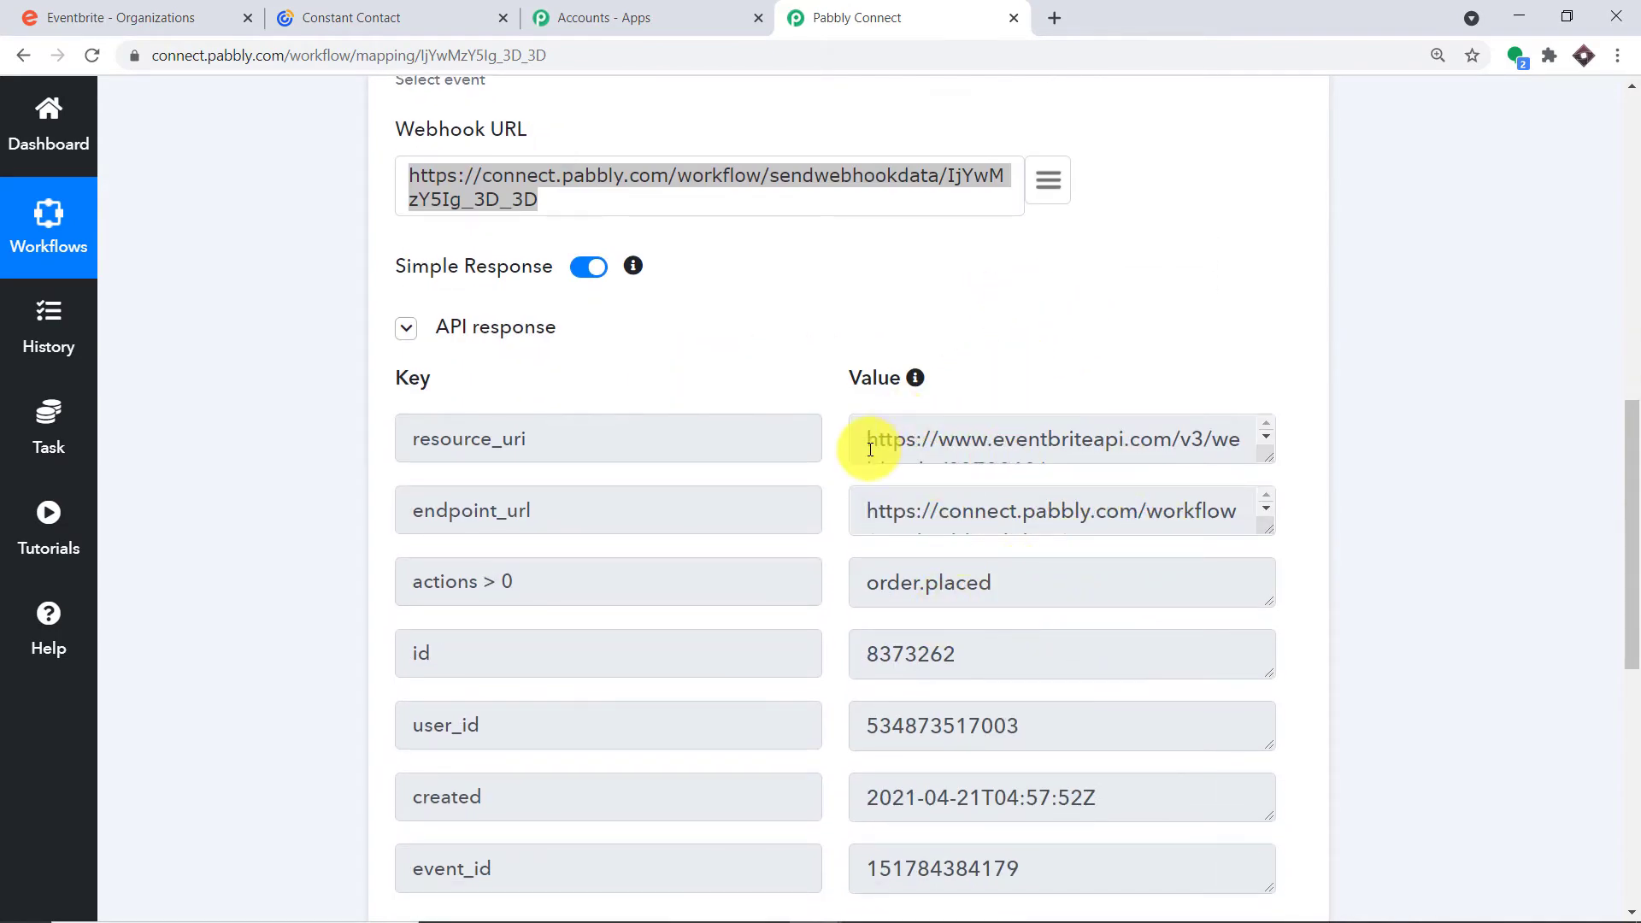
pyautogui.scroll(3, 325, 403)
pyautogui.scroll(-5, 1424, 408)
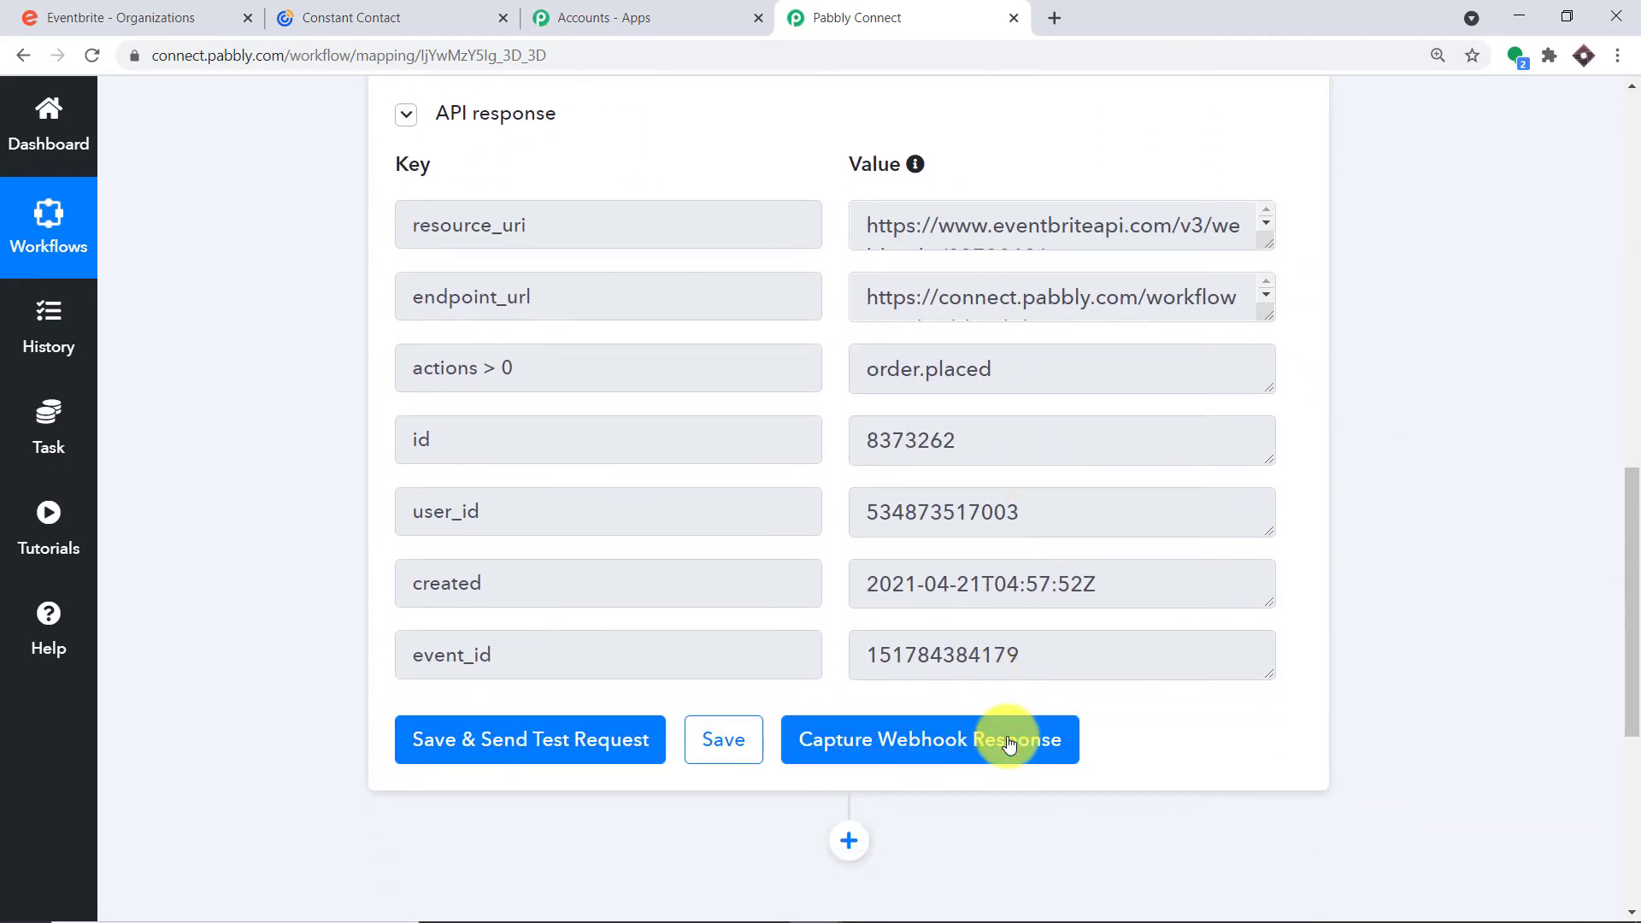
pyautogui.click(1009, 743)
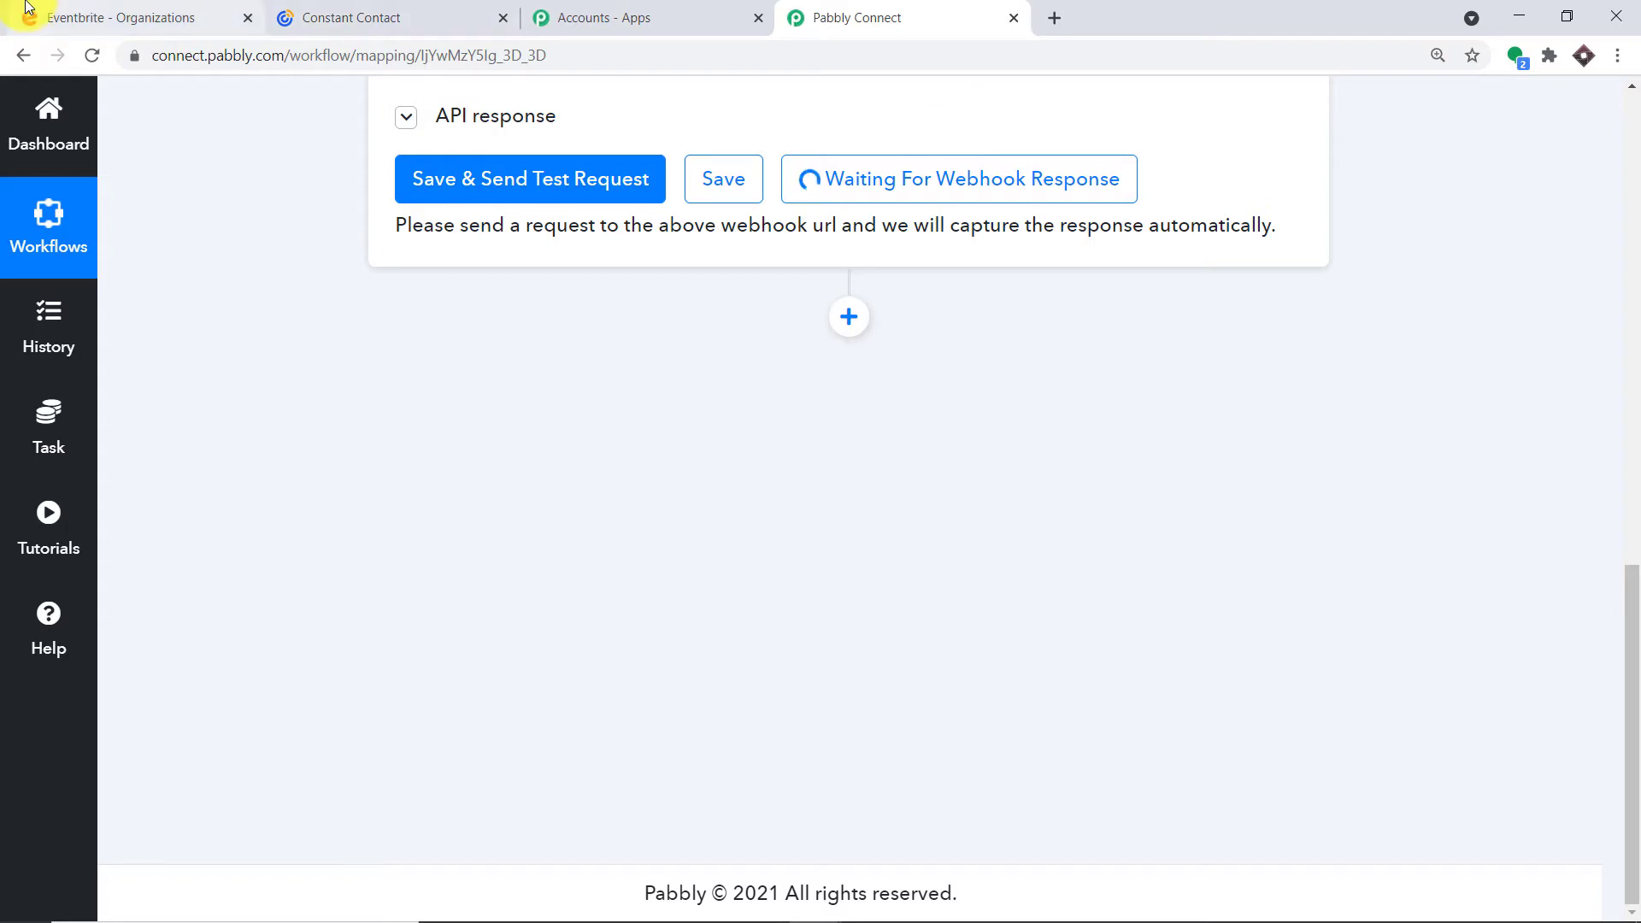
pyautogui.click(68, 22)
# Copy the Global CO2 Rise event link and load it in a new private window
pyautogui.click(1452, 465)
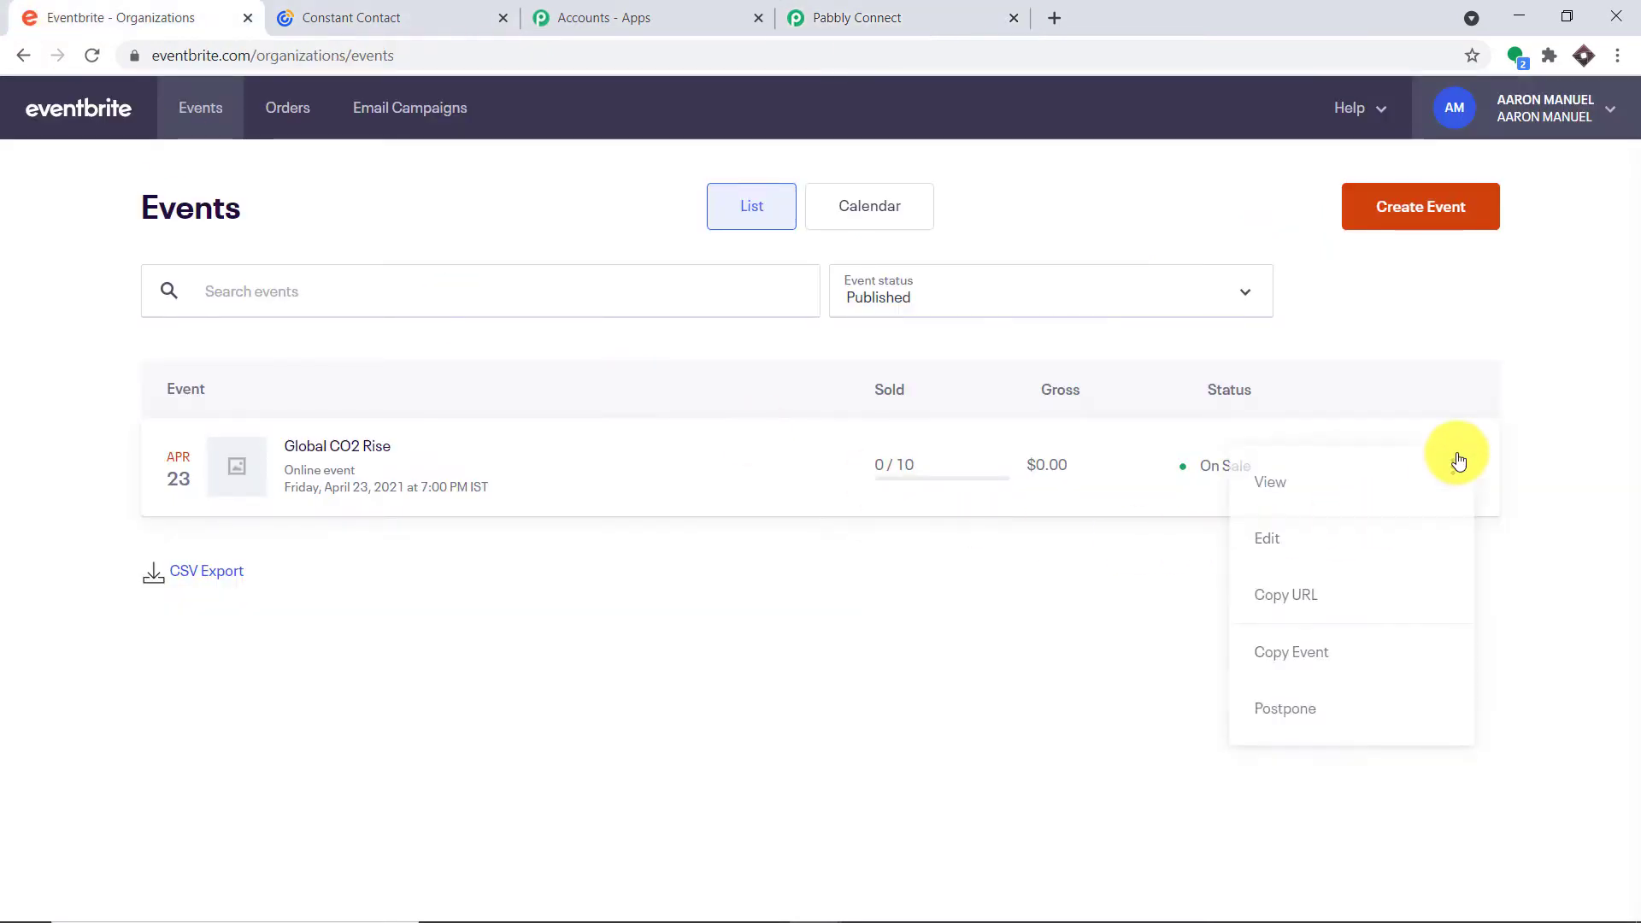
pyautogui.click(1334, 605)
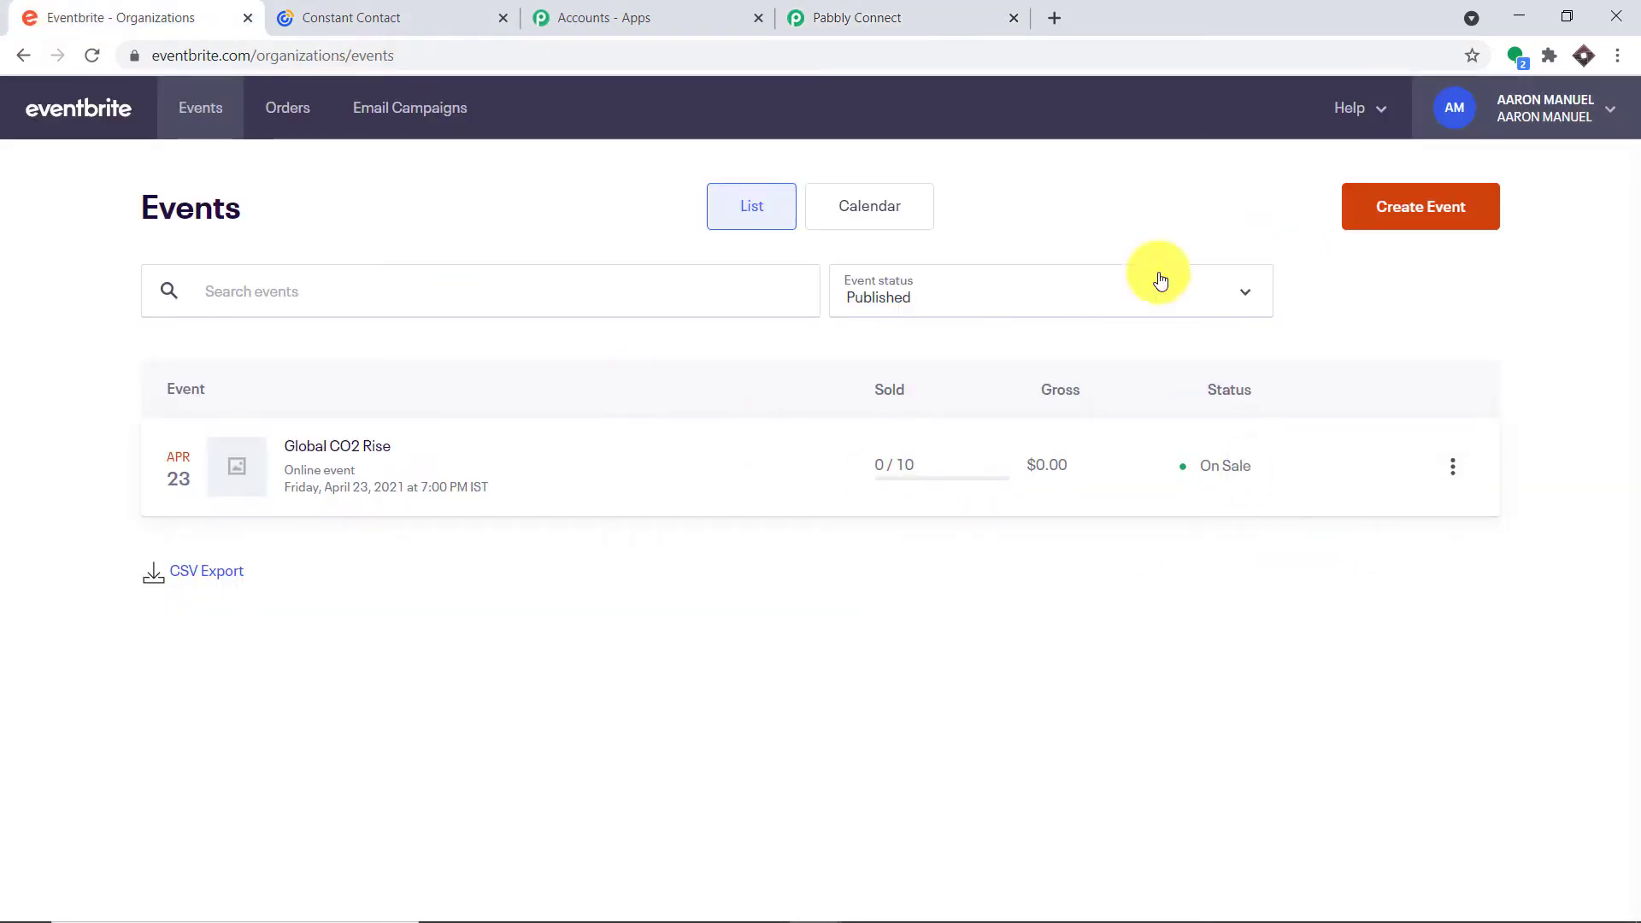
pyautogui.click(1054, 17)
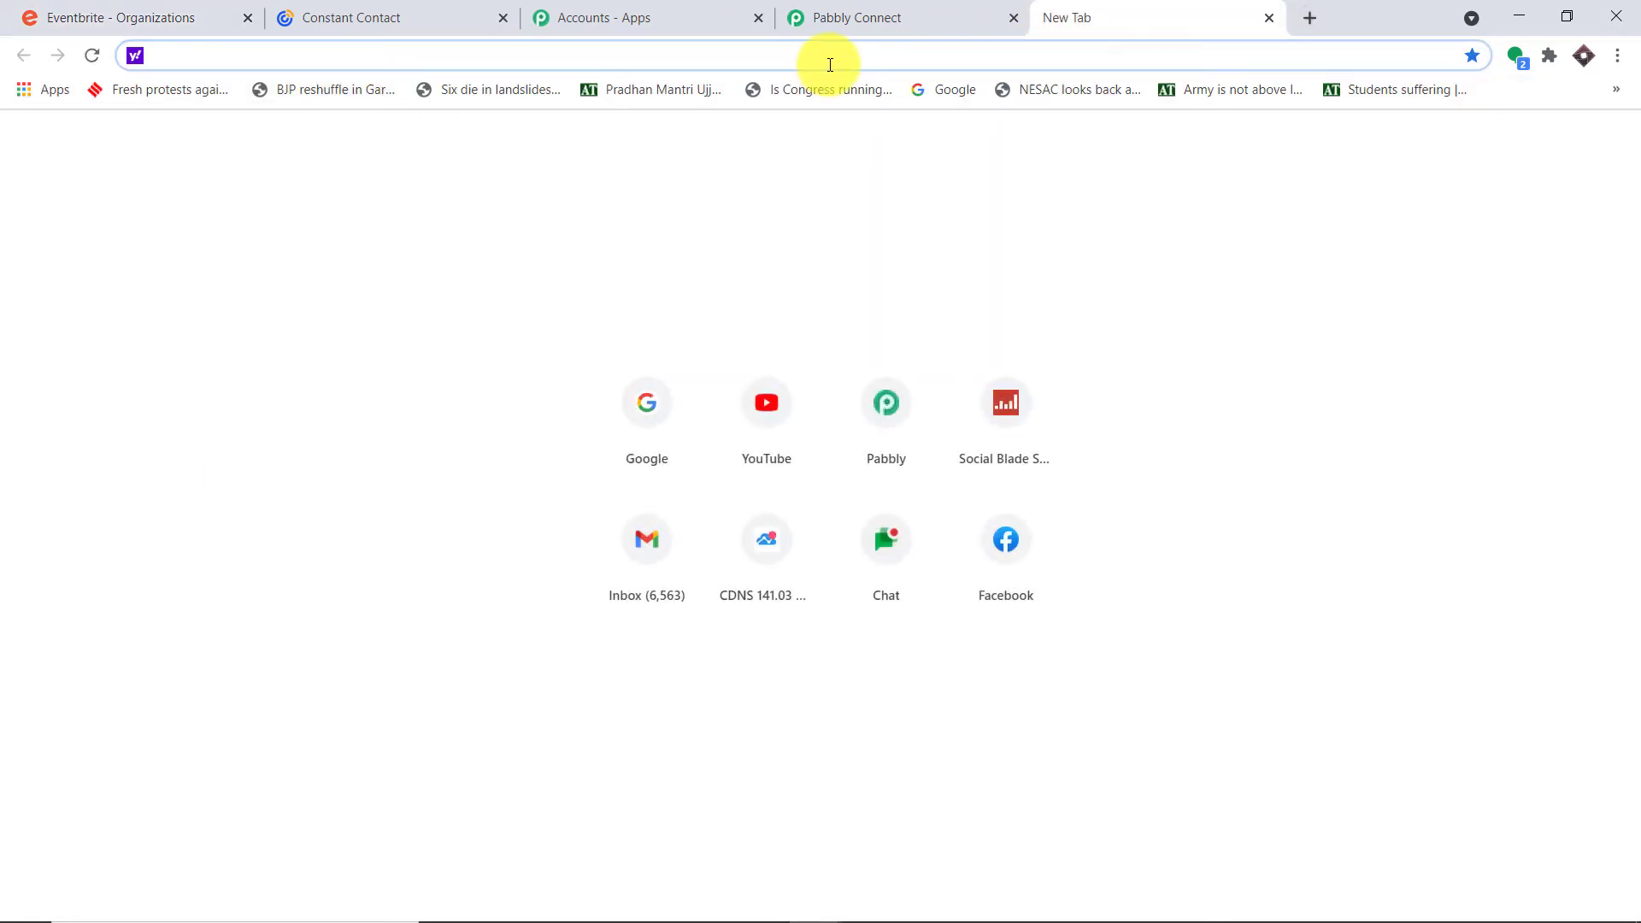
pyautogui.hotkey('ctrl', 'shift', 'n')
pyautogui.hotkey('ctrl', 'v')
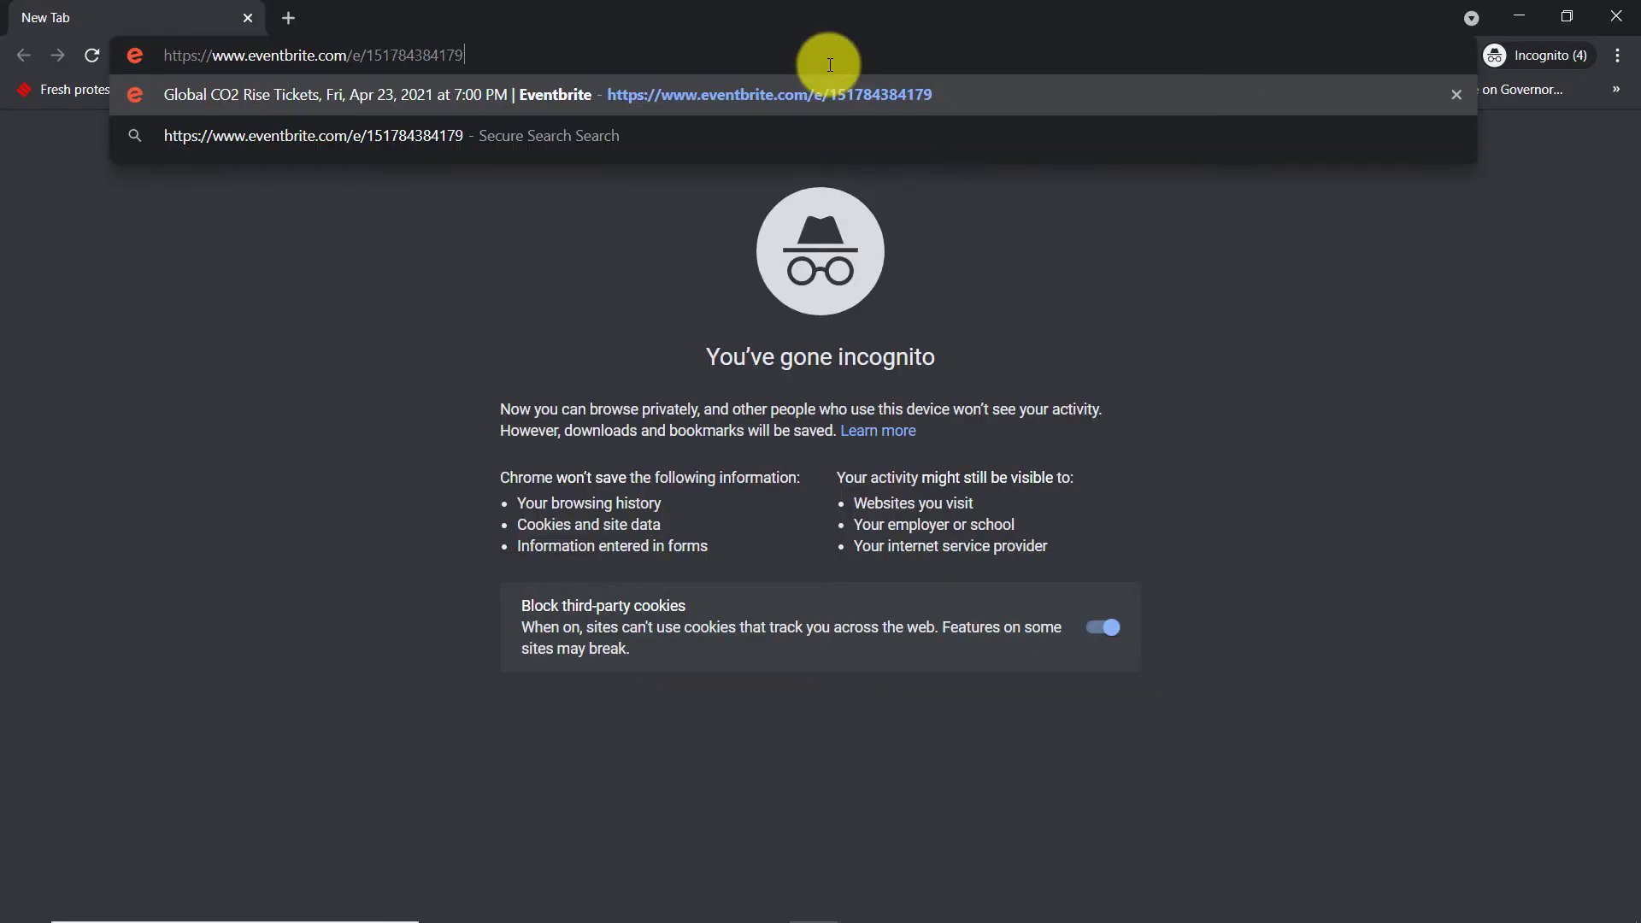
pyautogui.press('Return')
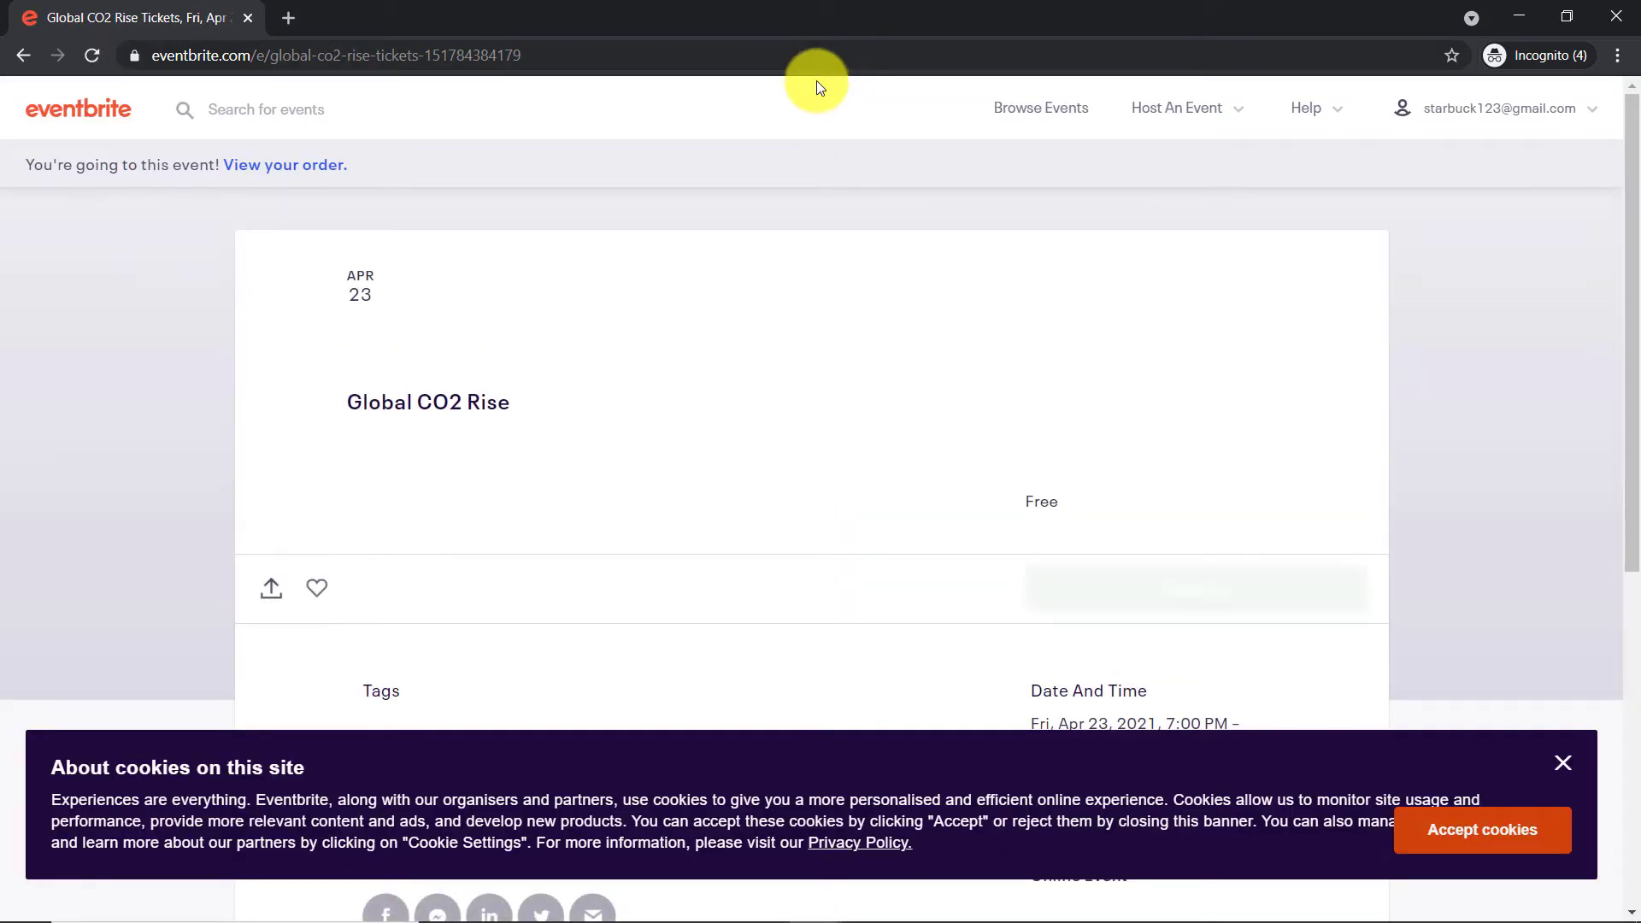
# Register for one free ticket and proceed to checkout
pyautogui.scroll(-3, 808, 121)
pyautogui.click(1110, 265)
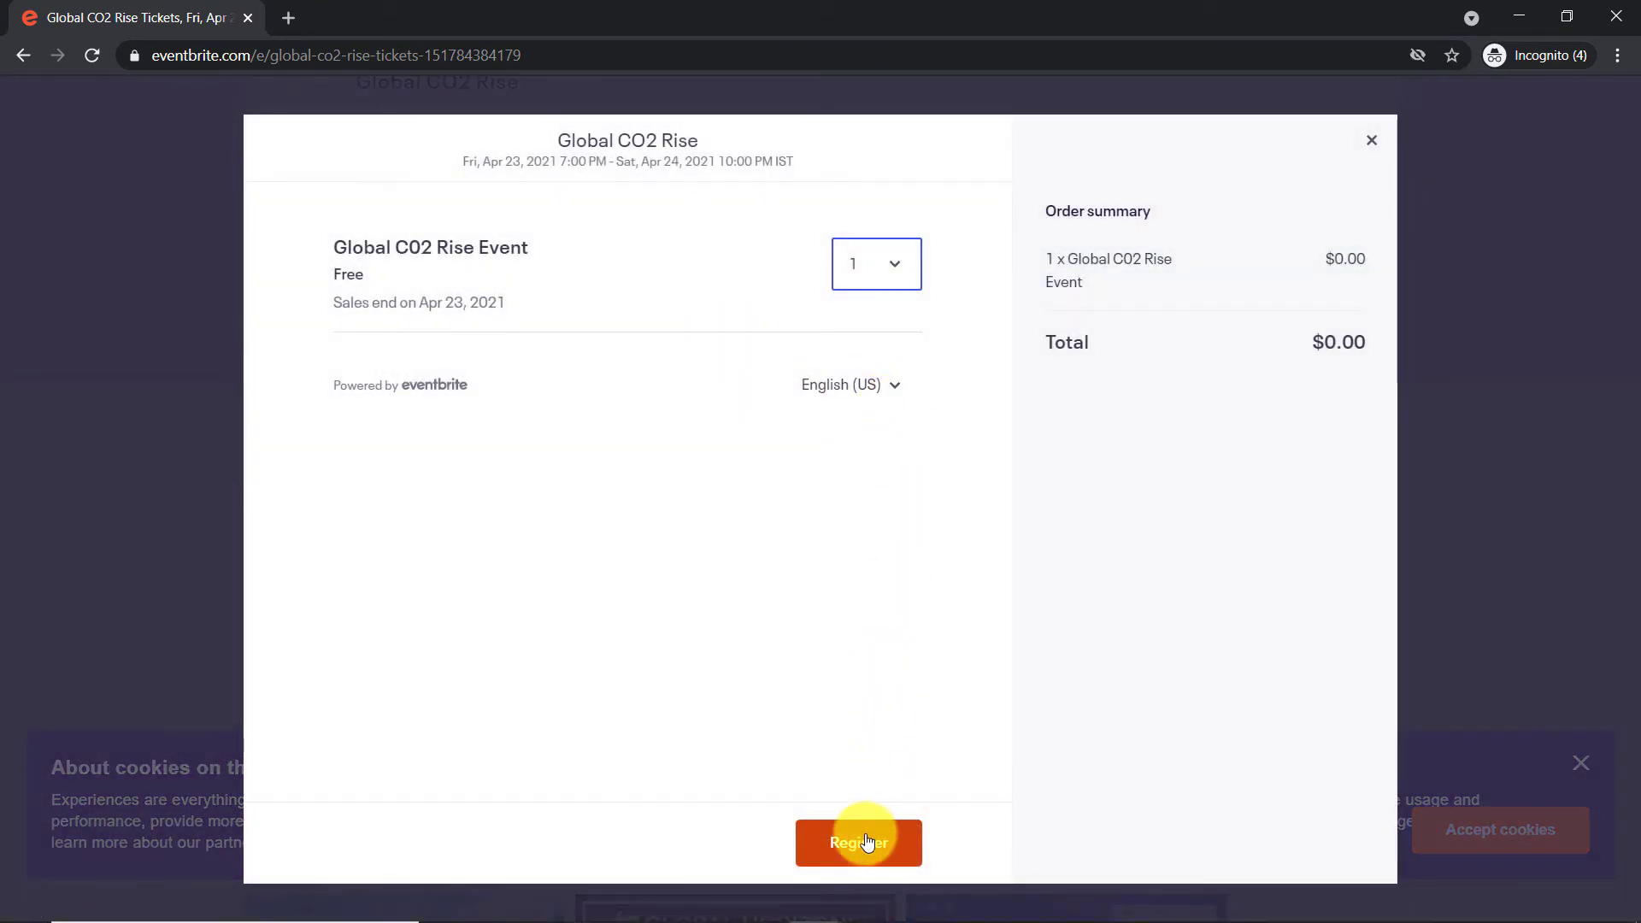
pyautogui.click(867, 843)
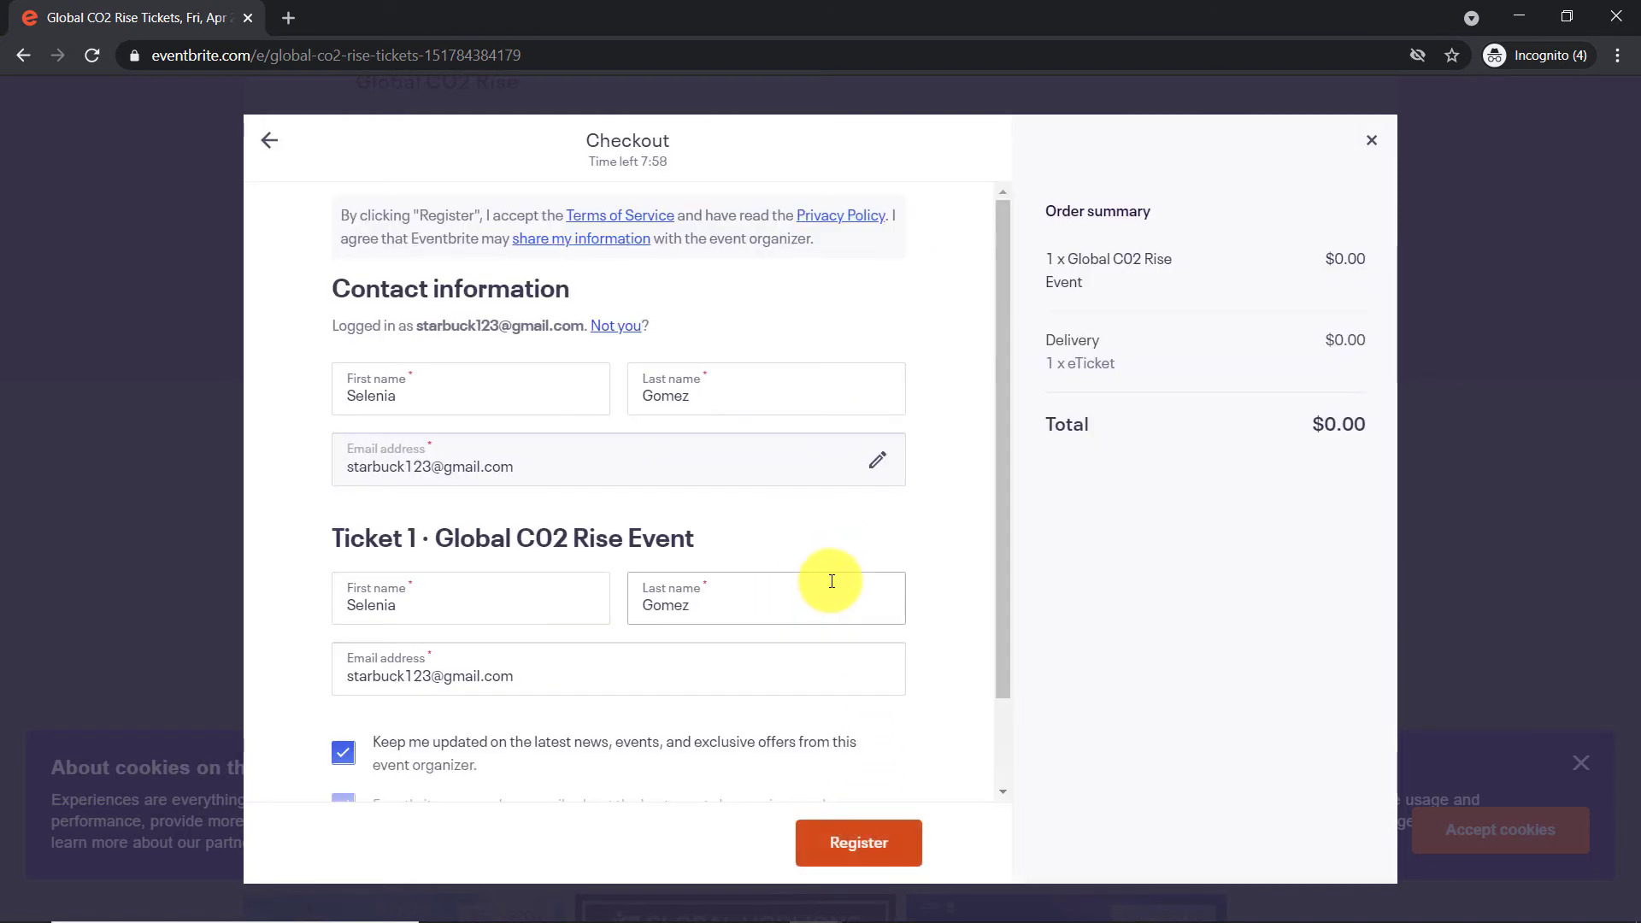
# Choose 'Not you?' and enter the new attendee's first and last name
pyautogui.click(877, 460)
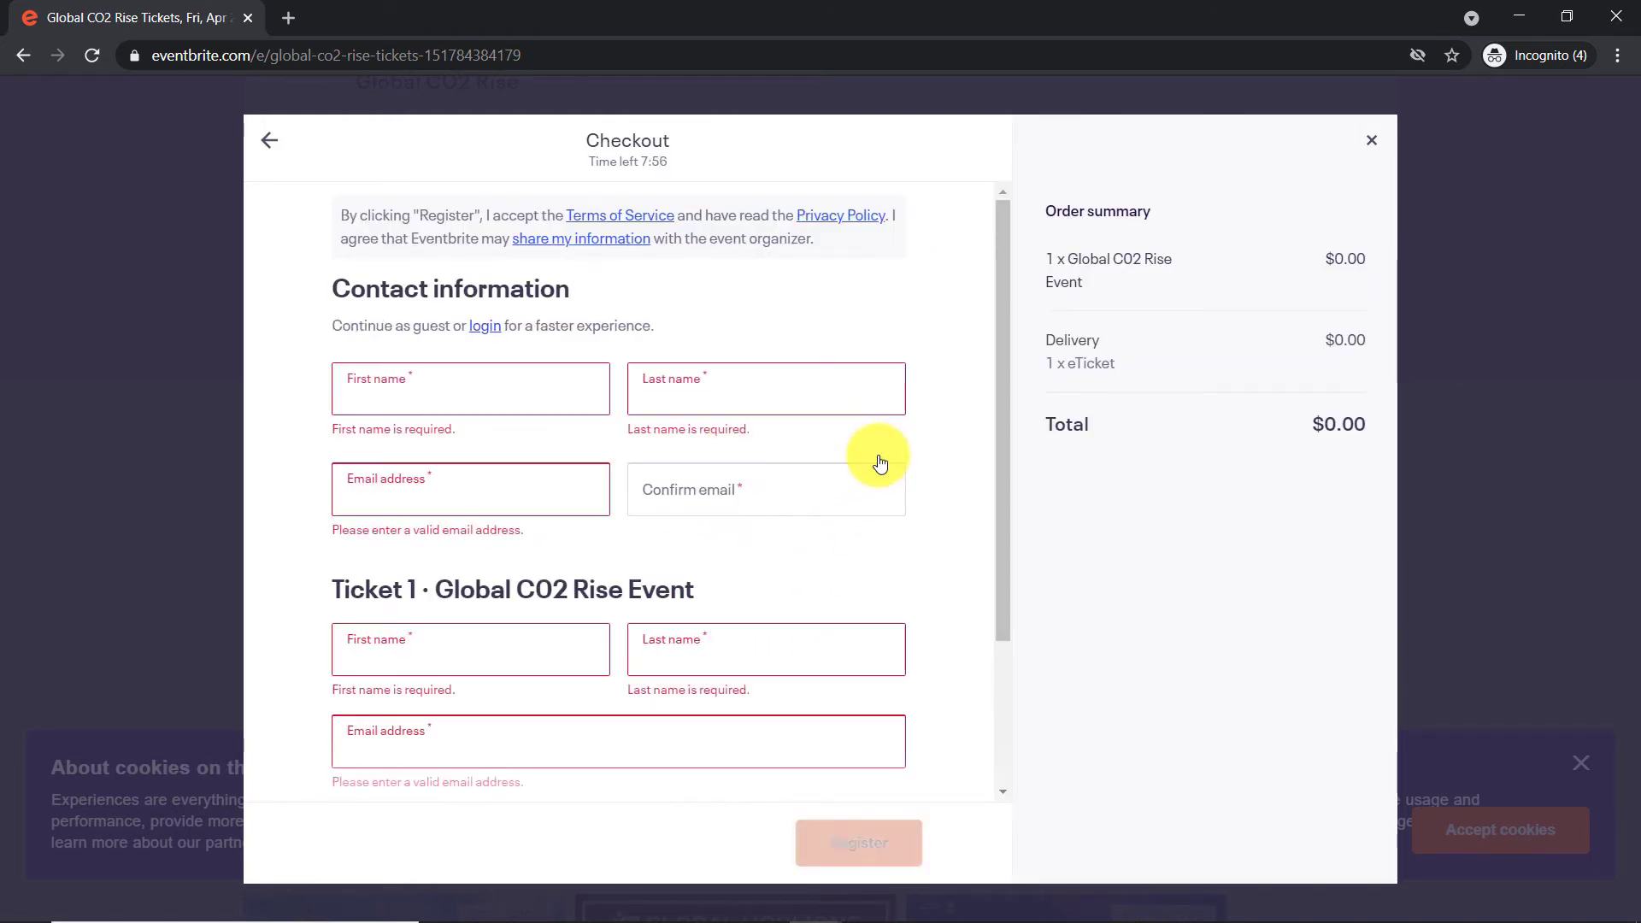
pyautogui.click(490, 403)
pyautogui.scroll(-2, 470, 587)
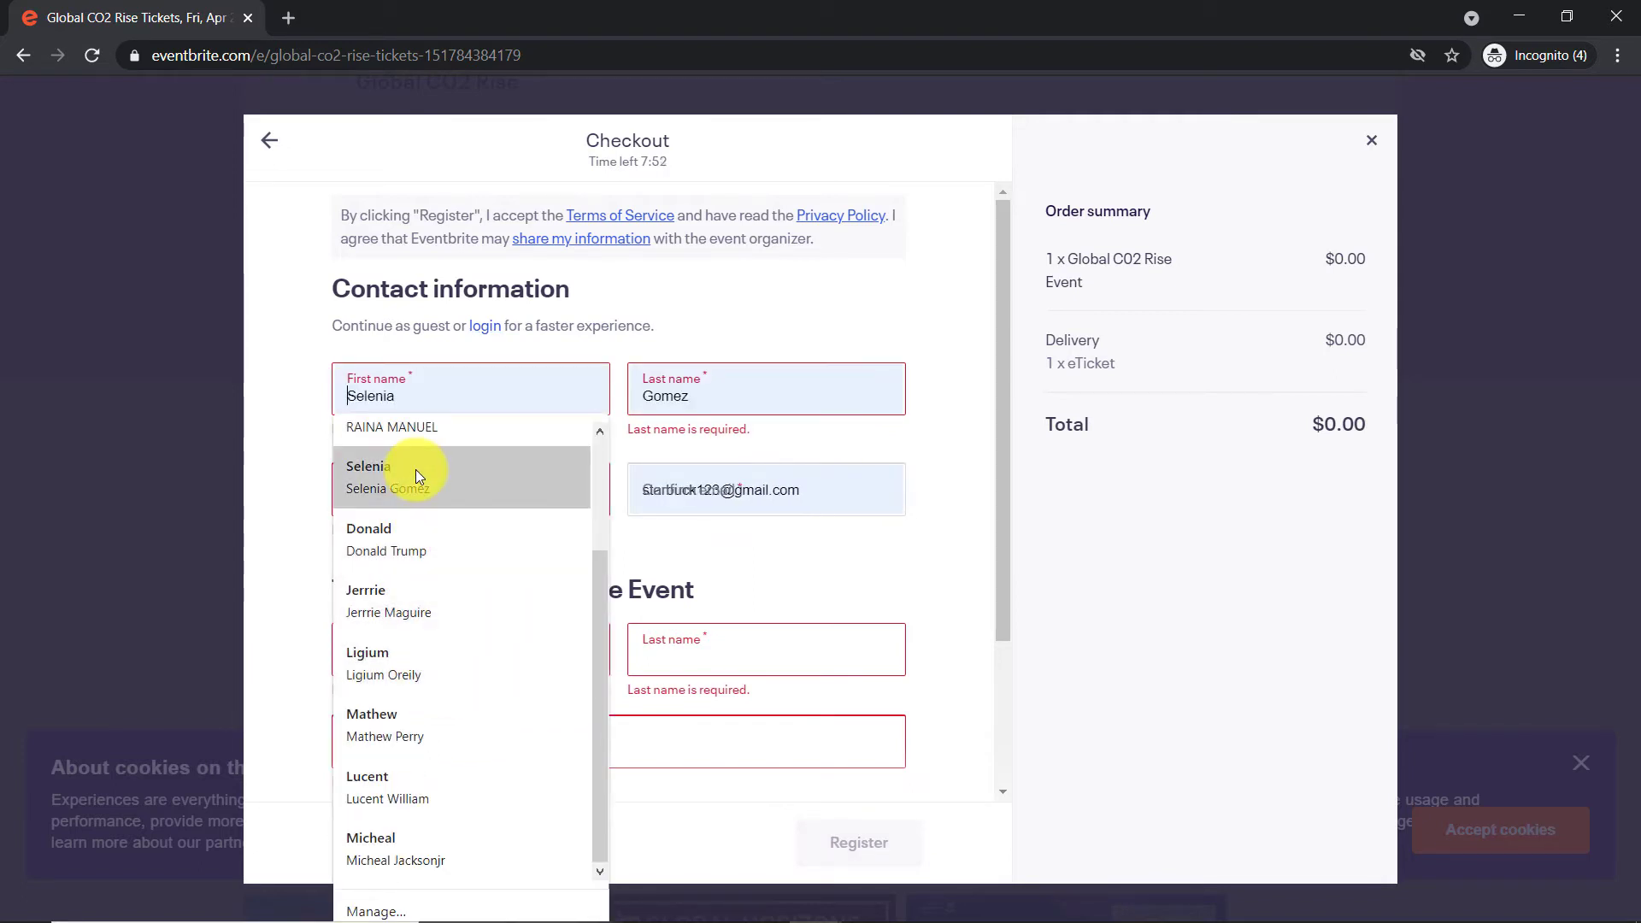
pyautogui.click(396, 403)
pyautogui.write('Le')
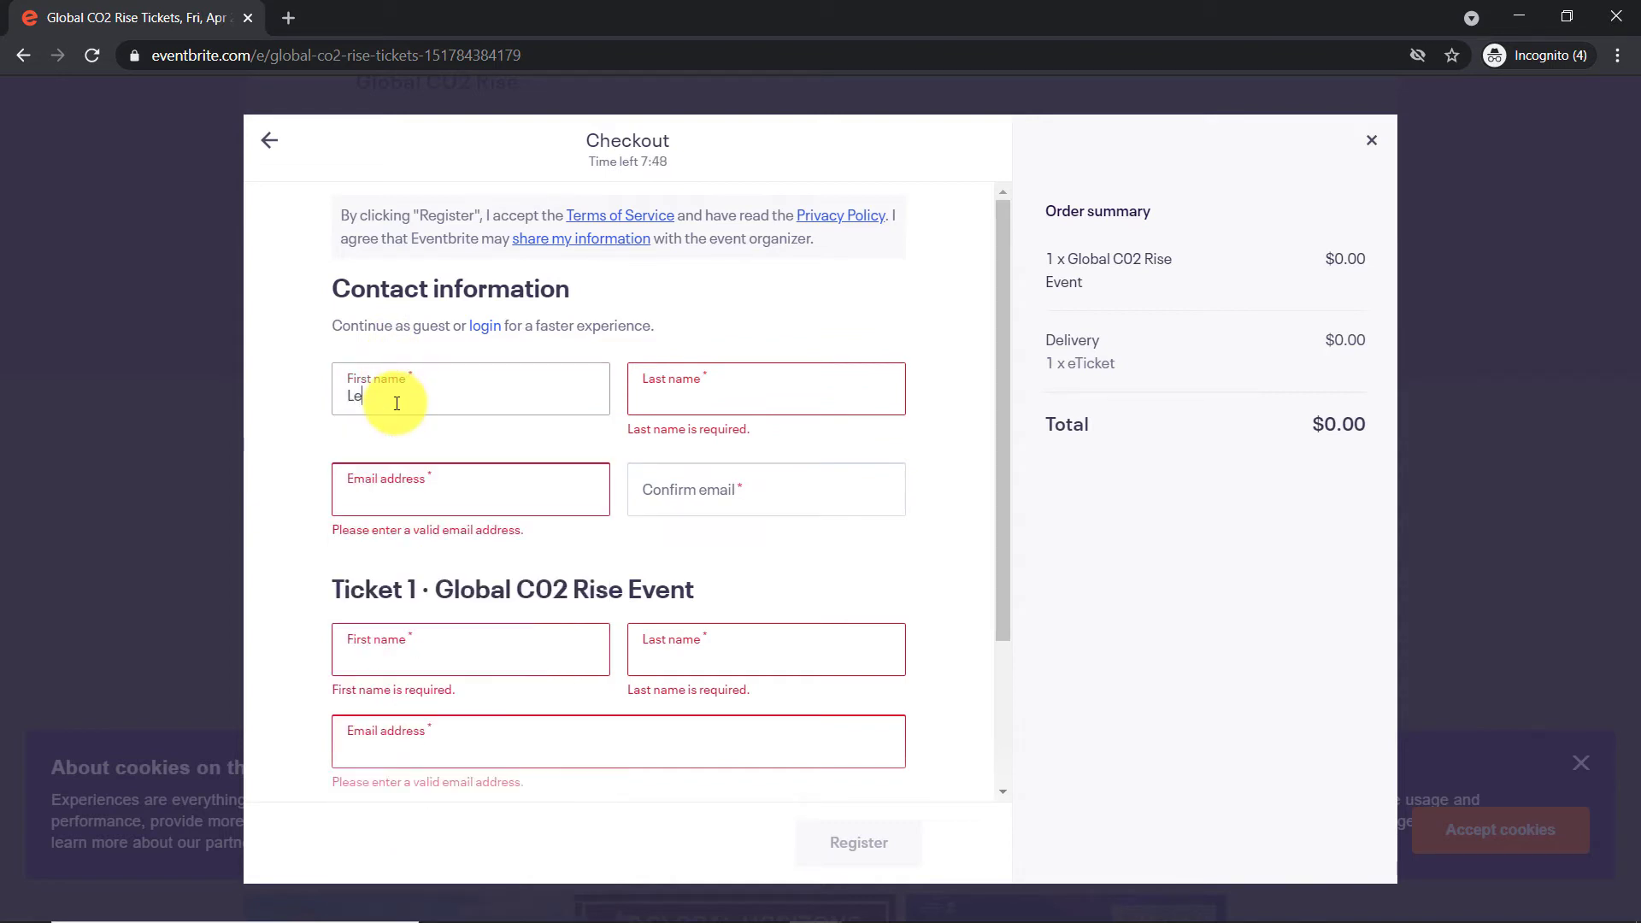
pyautogui.write('onard')
pyautogui.click(679, 391)
pyautogui.write('H')
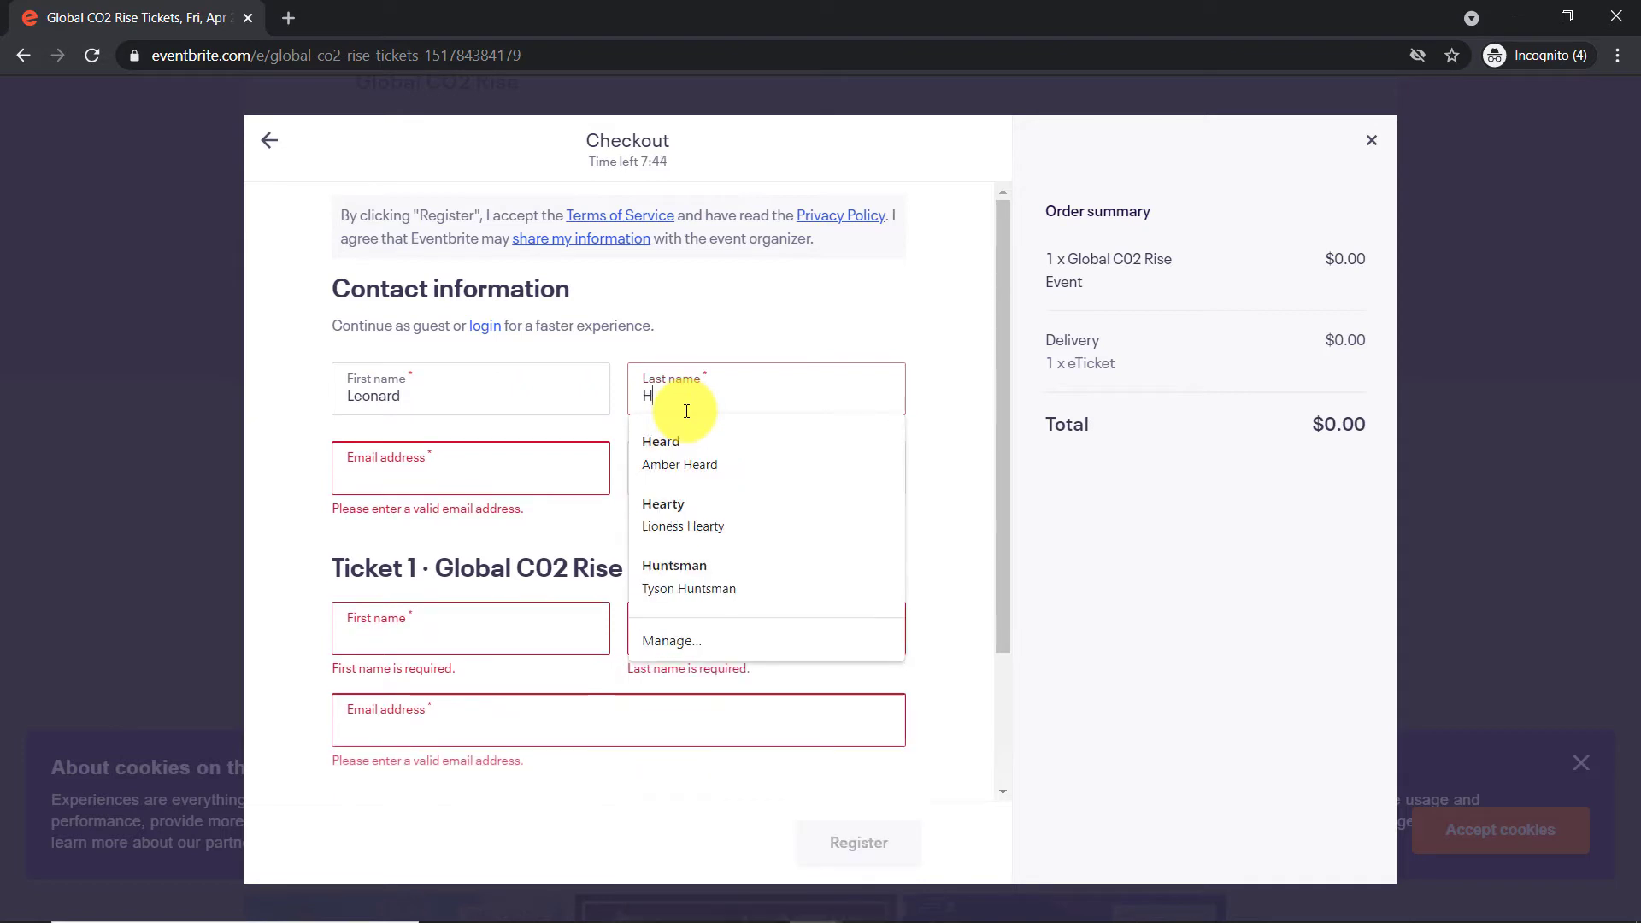
pyautogui.write('ofstaer')
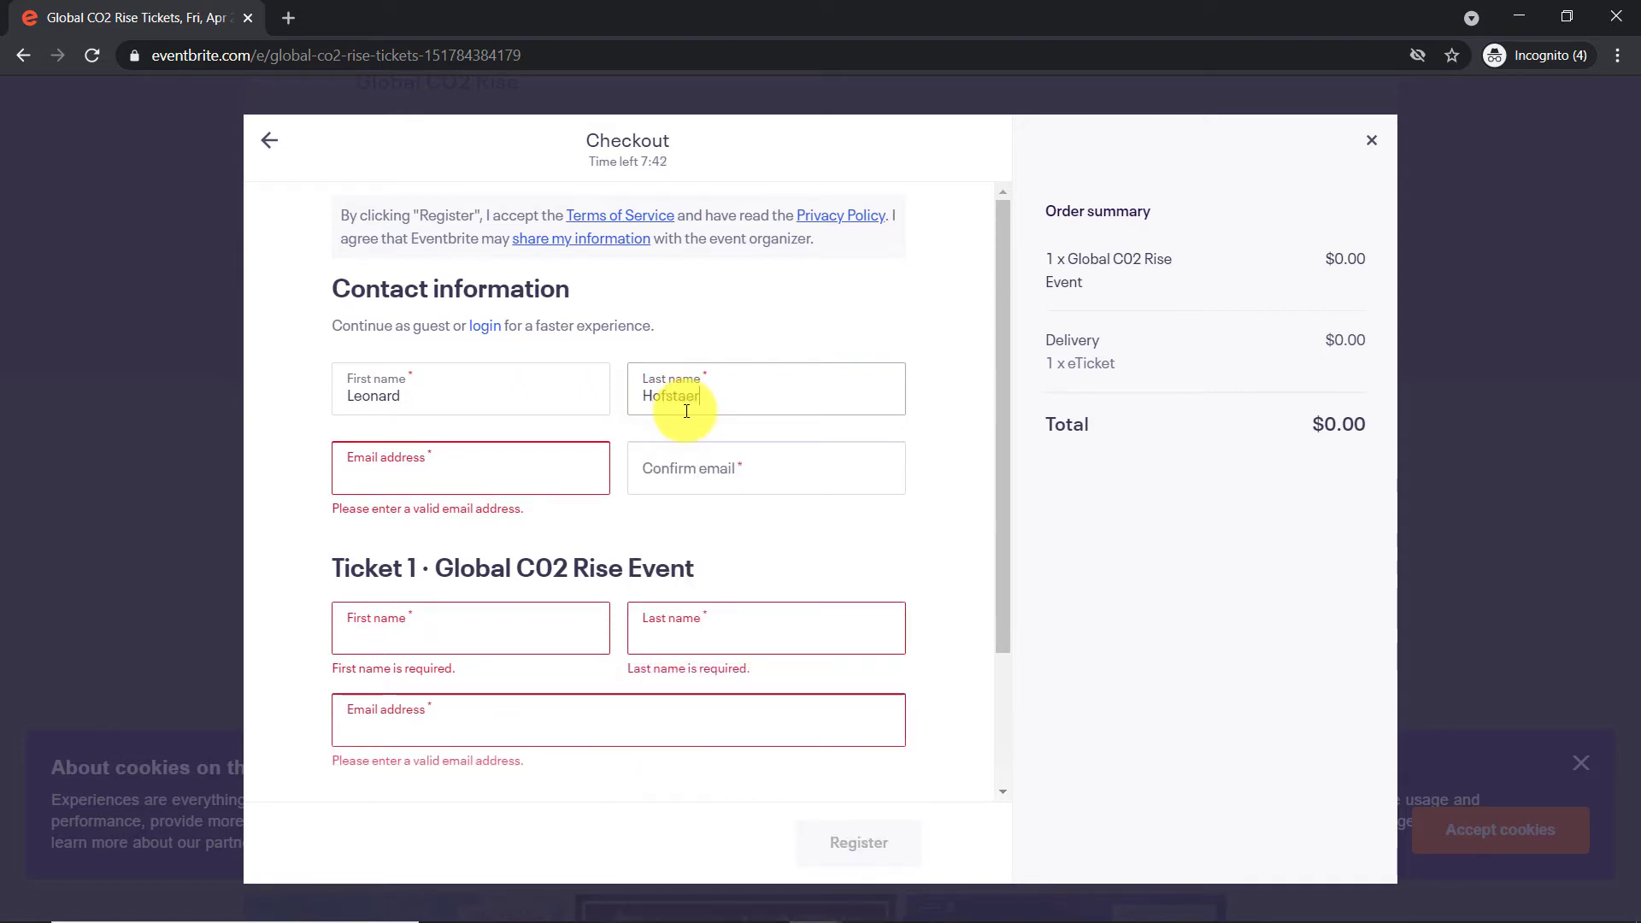
# Enter and confirm the attendee's e-mail address, then place the order
pyautogui.click(481, 481)
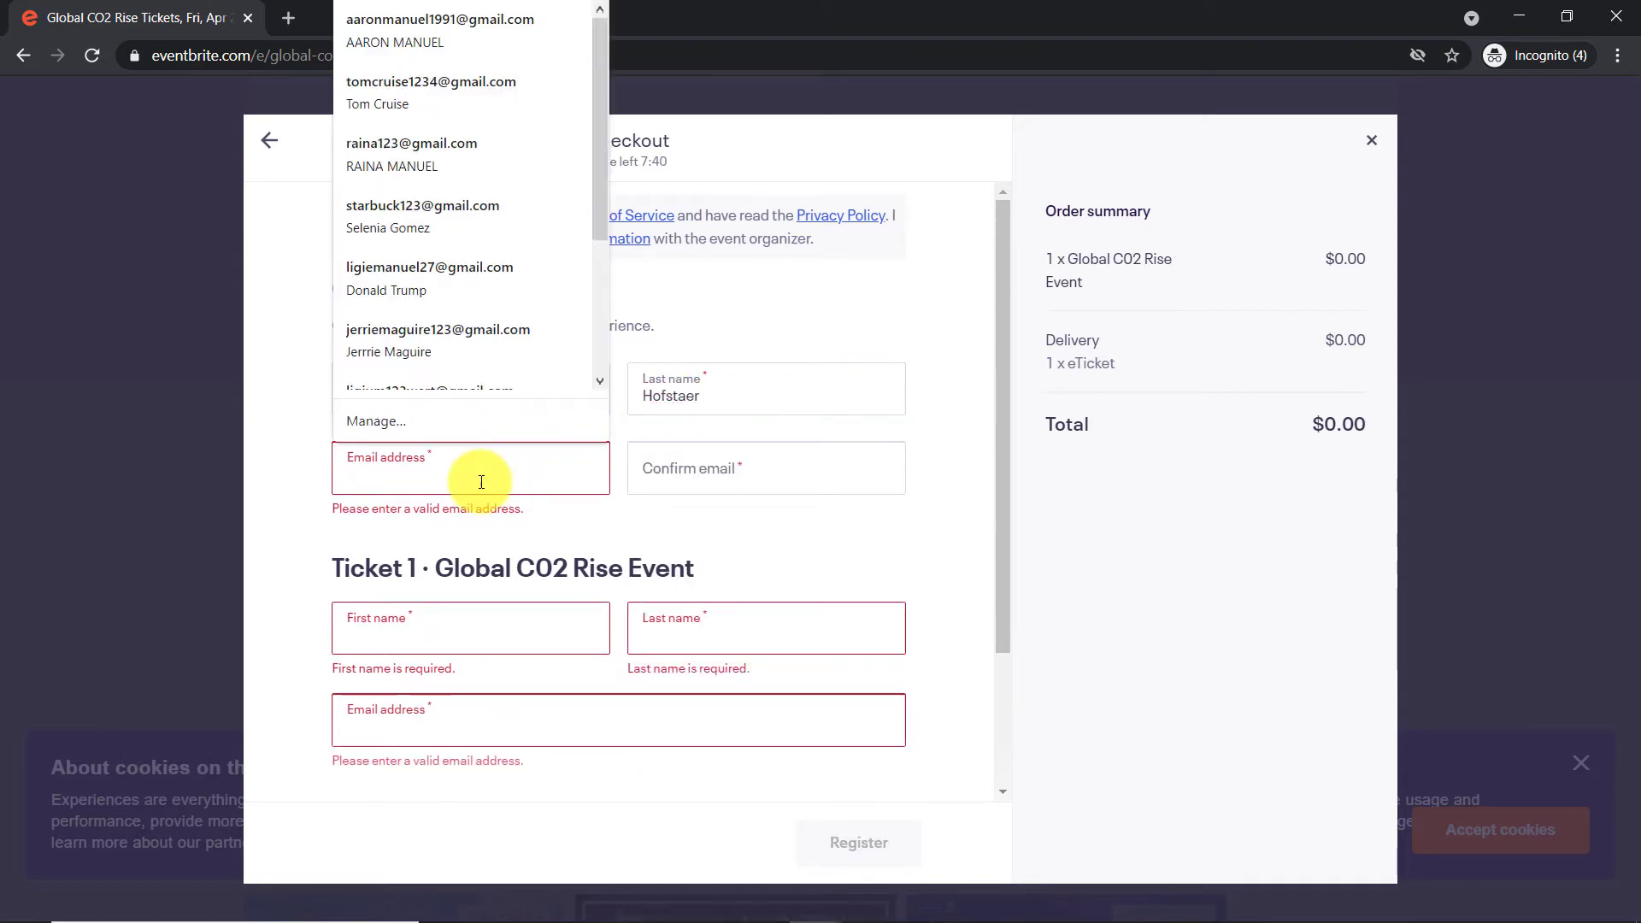
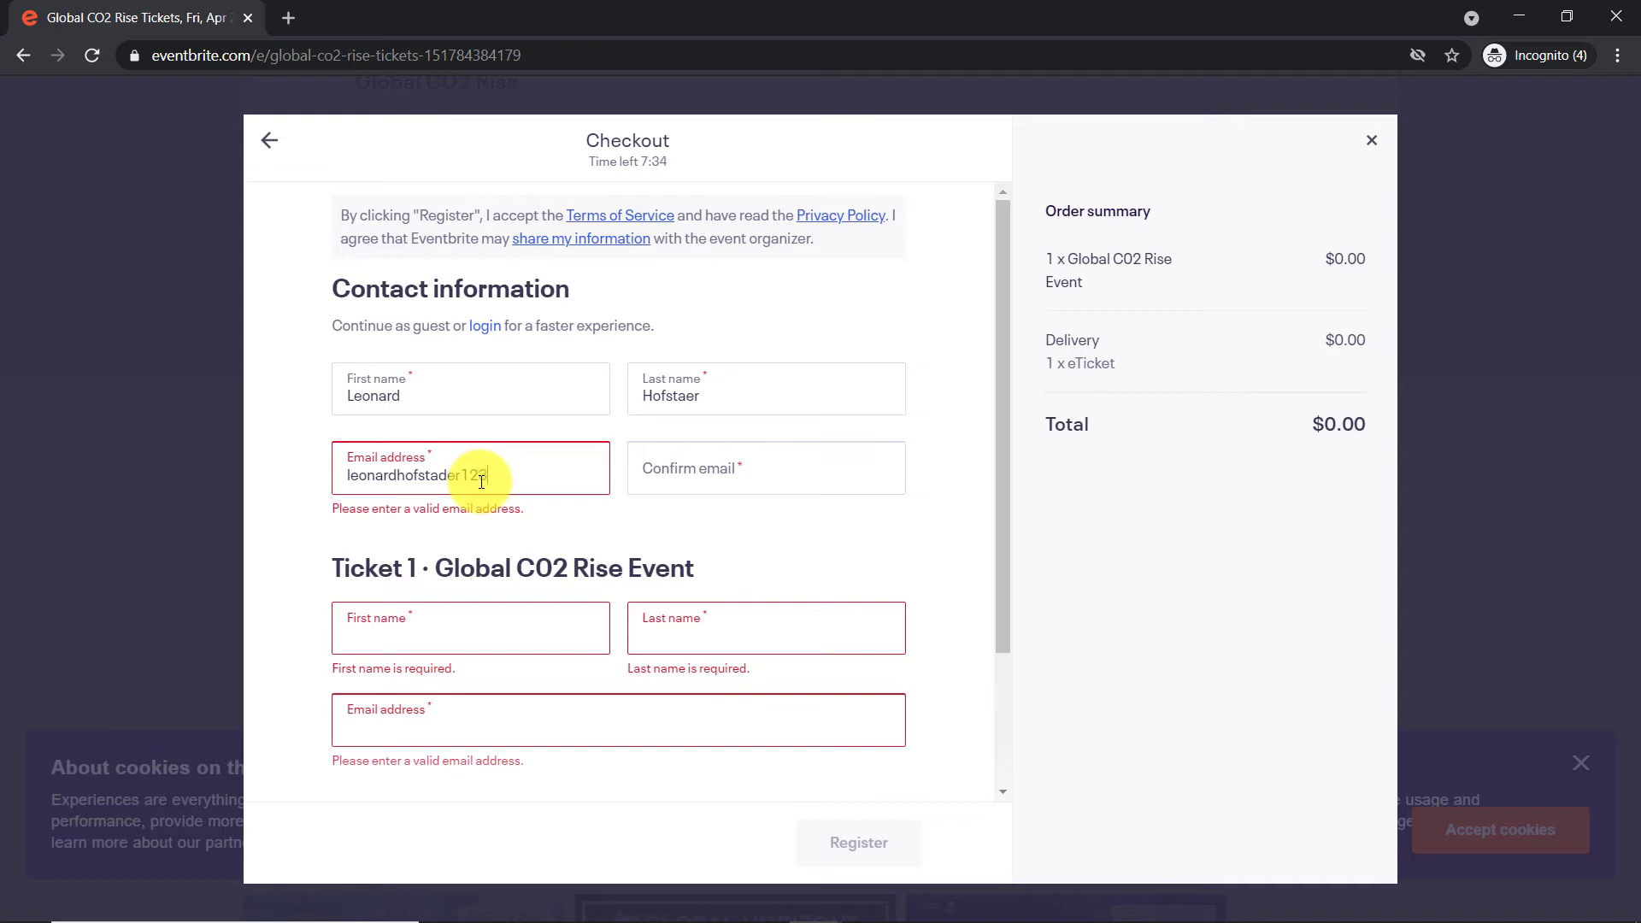
pyautogui.click(699, 466)
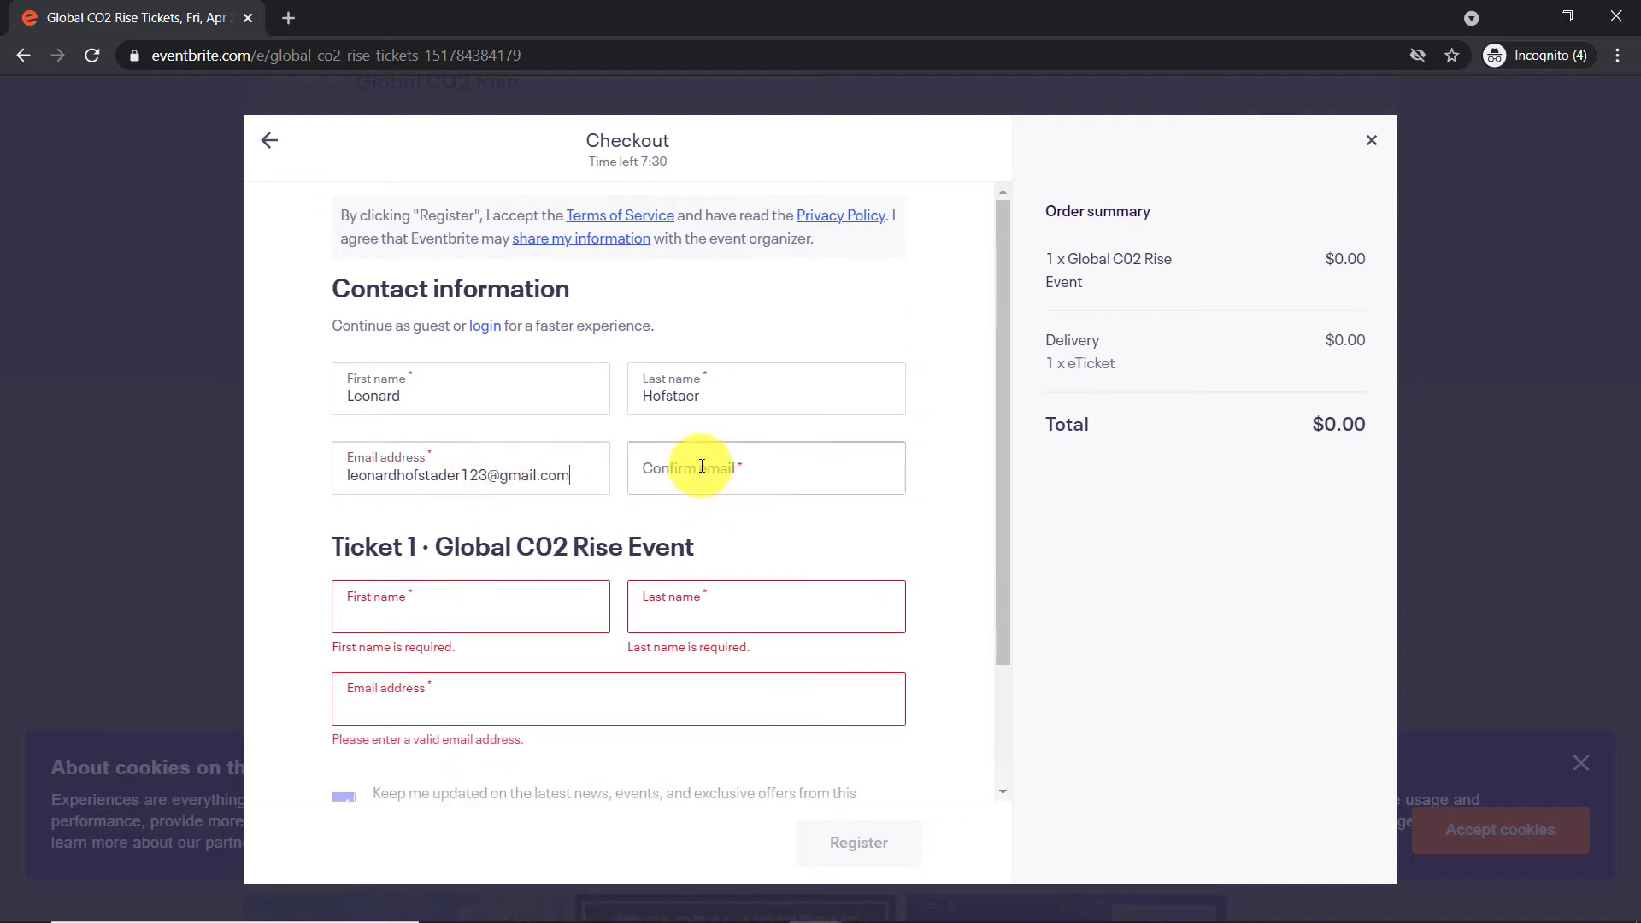
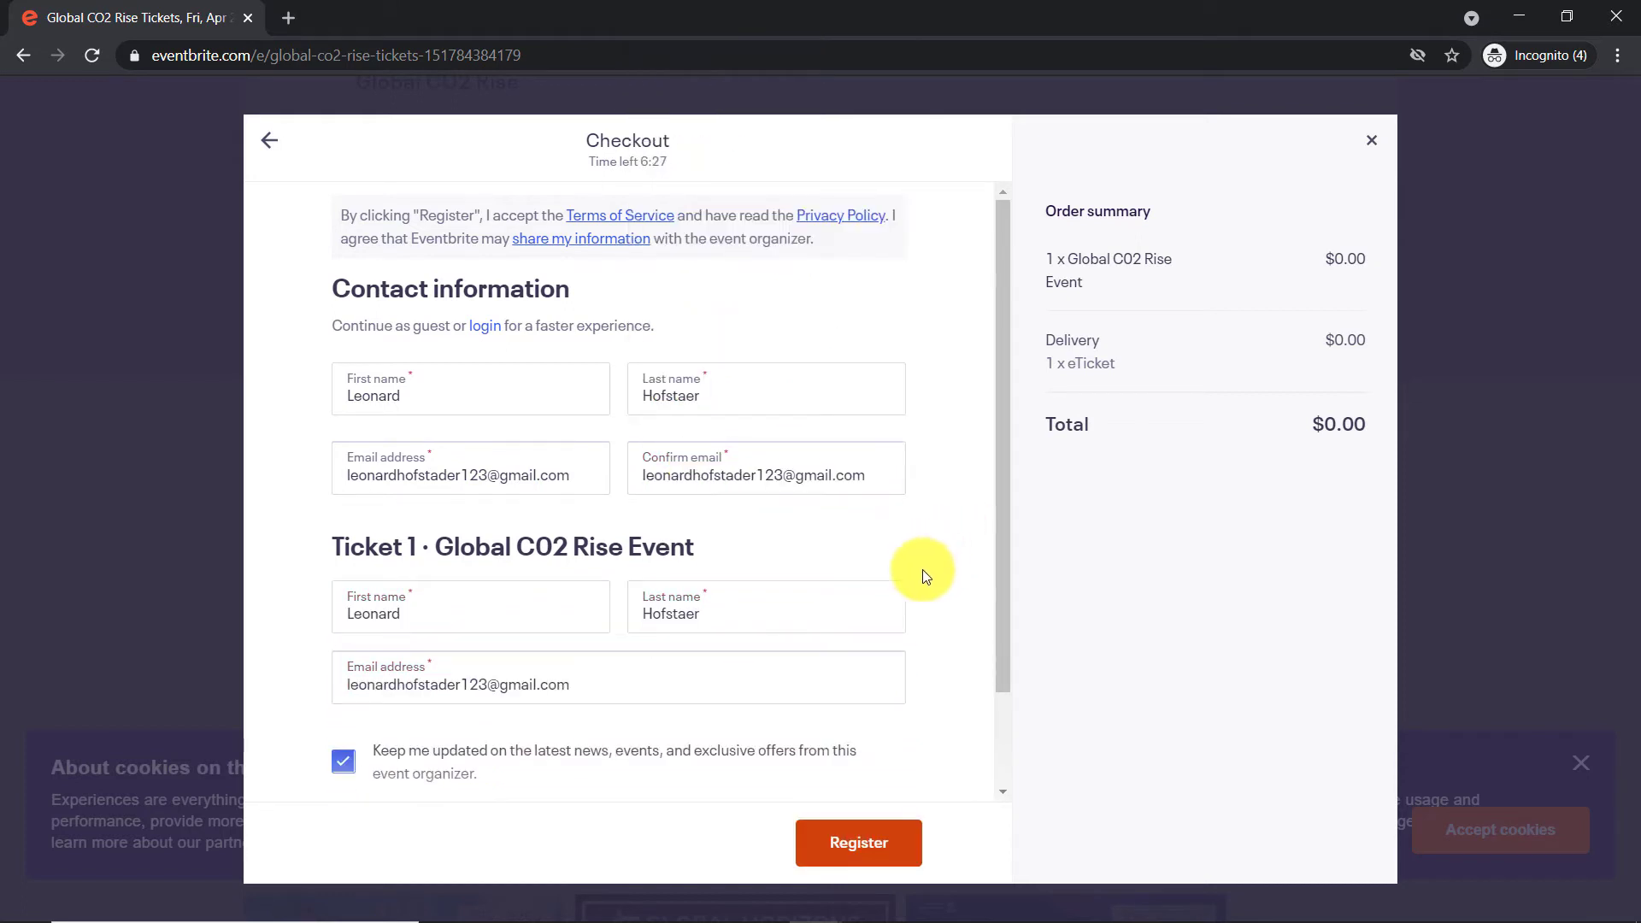
pyautogui.click(897, 842)
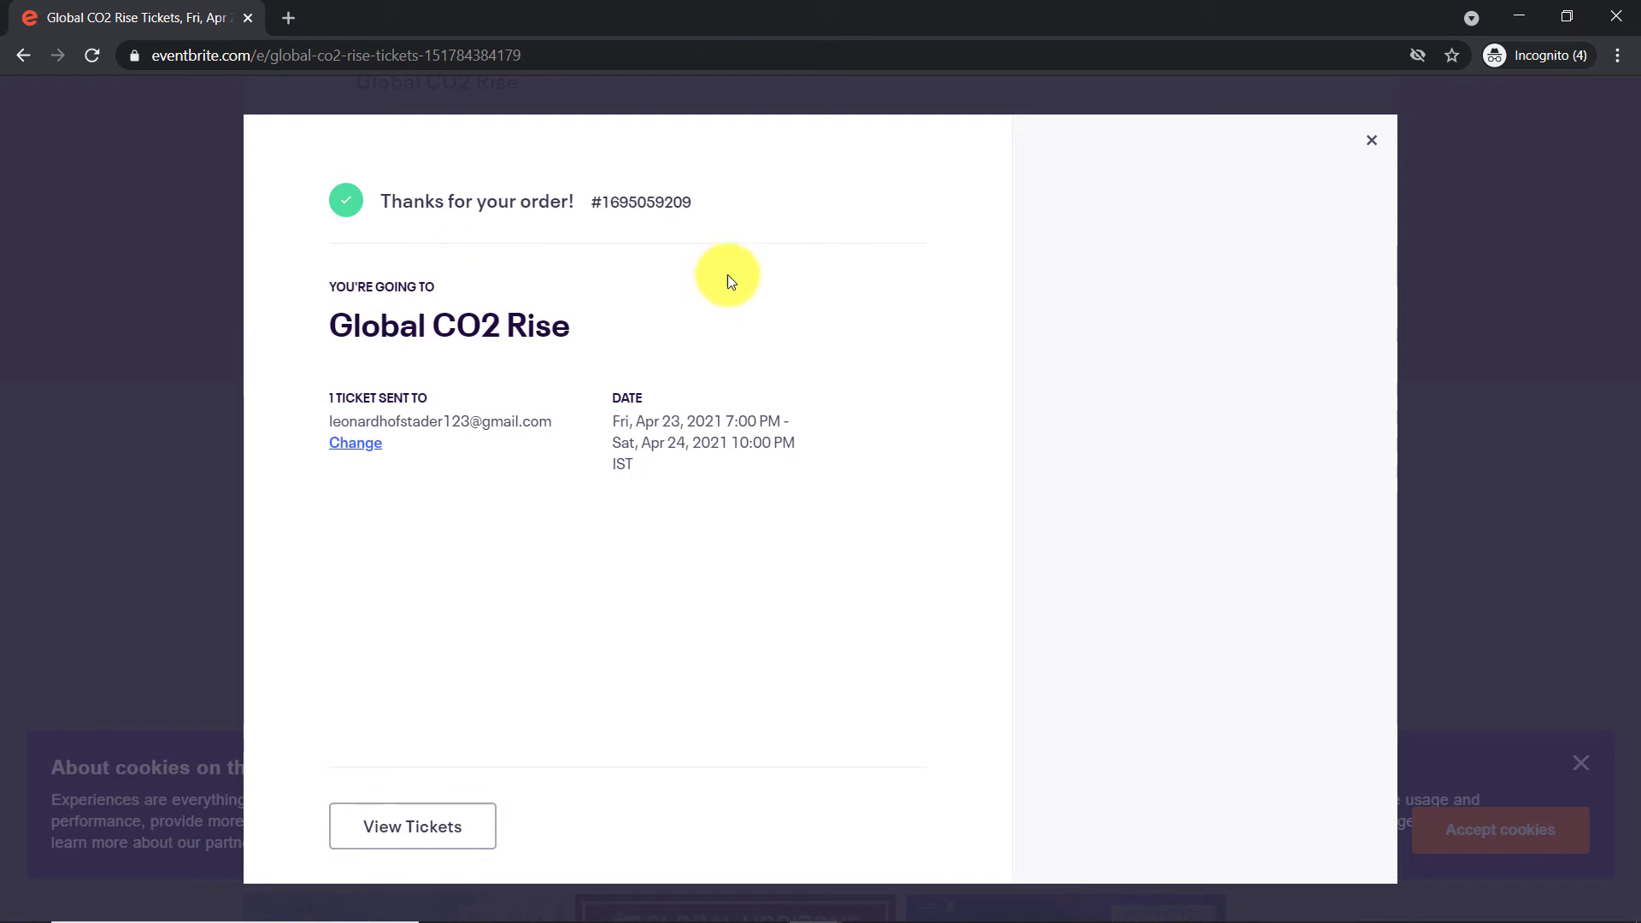
pyautogui.moveTo(833, 891)
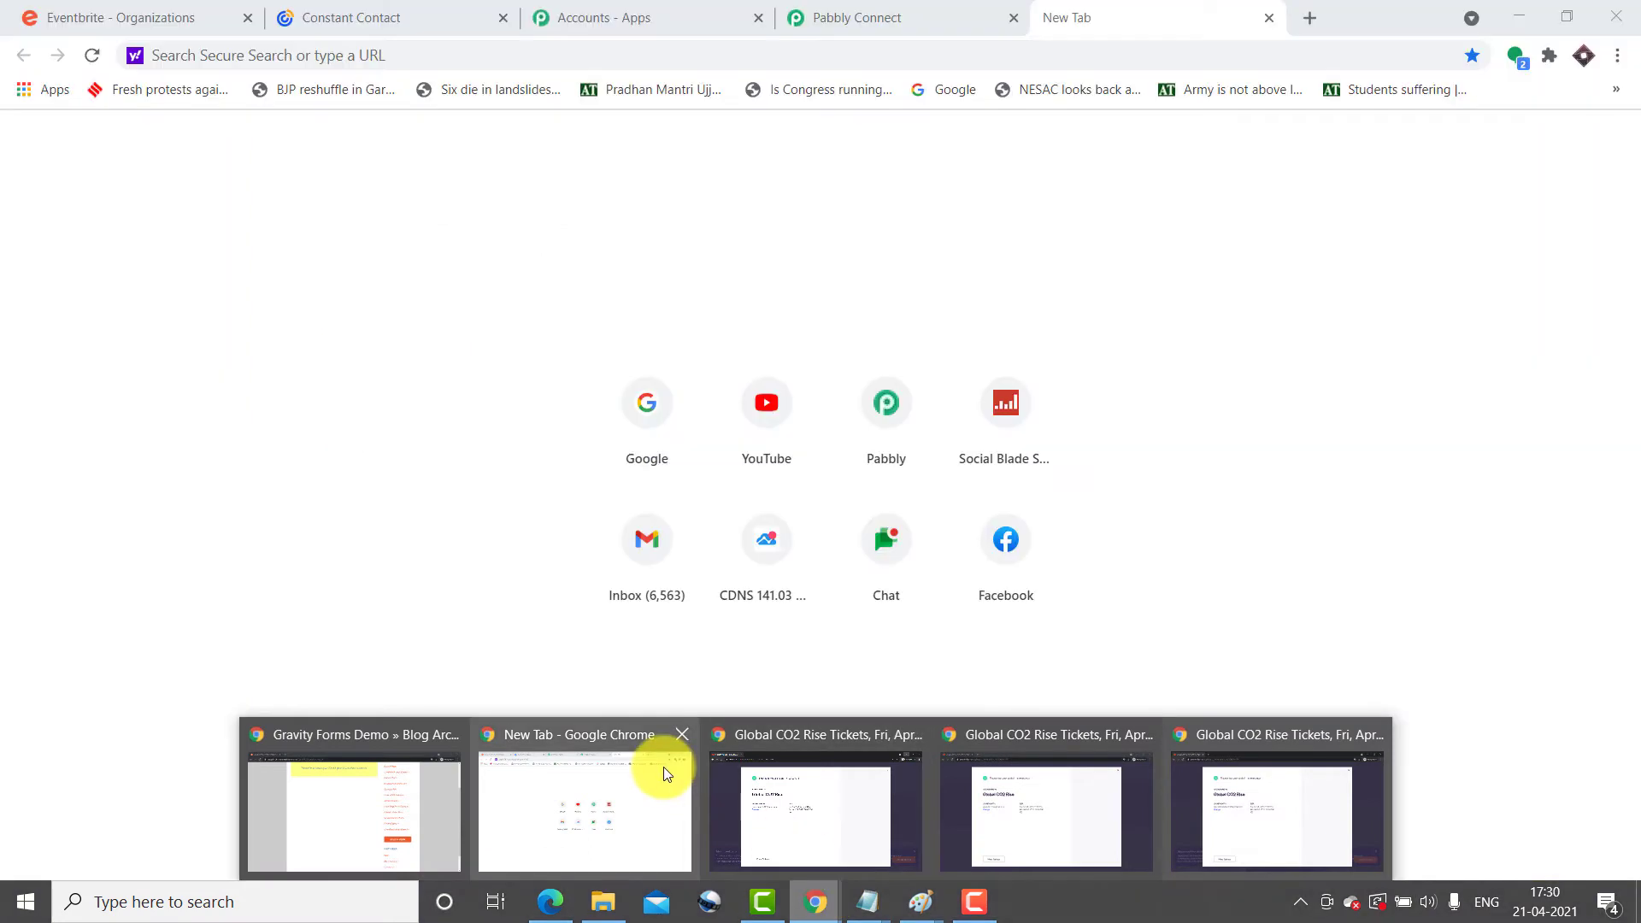
# Back in the Pabbly Connect workflow, check that the captured api_url ends with the order number
pyautogui.click(663, 766)
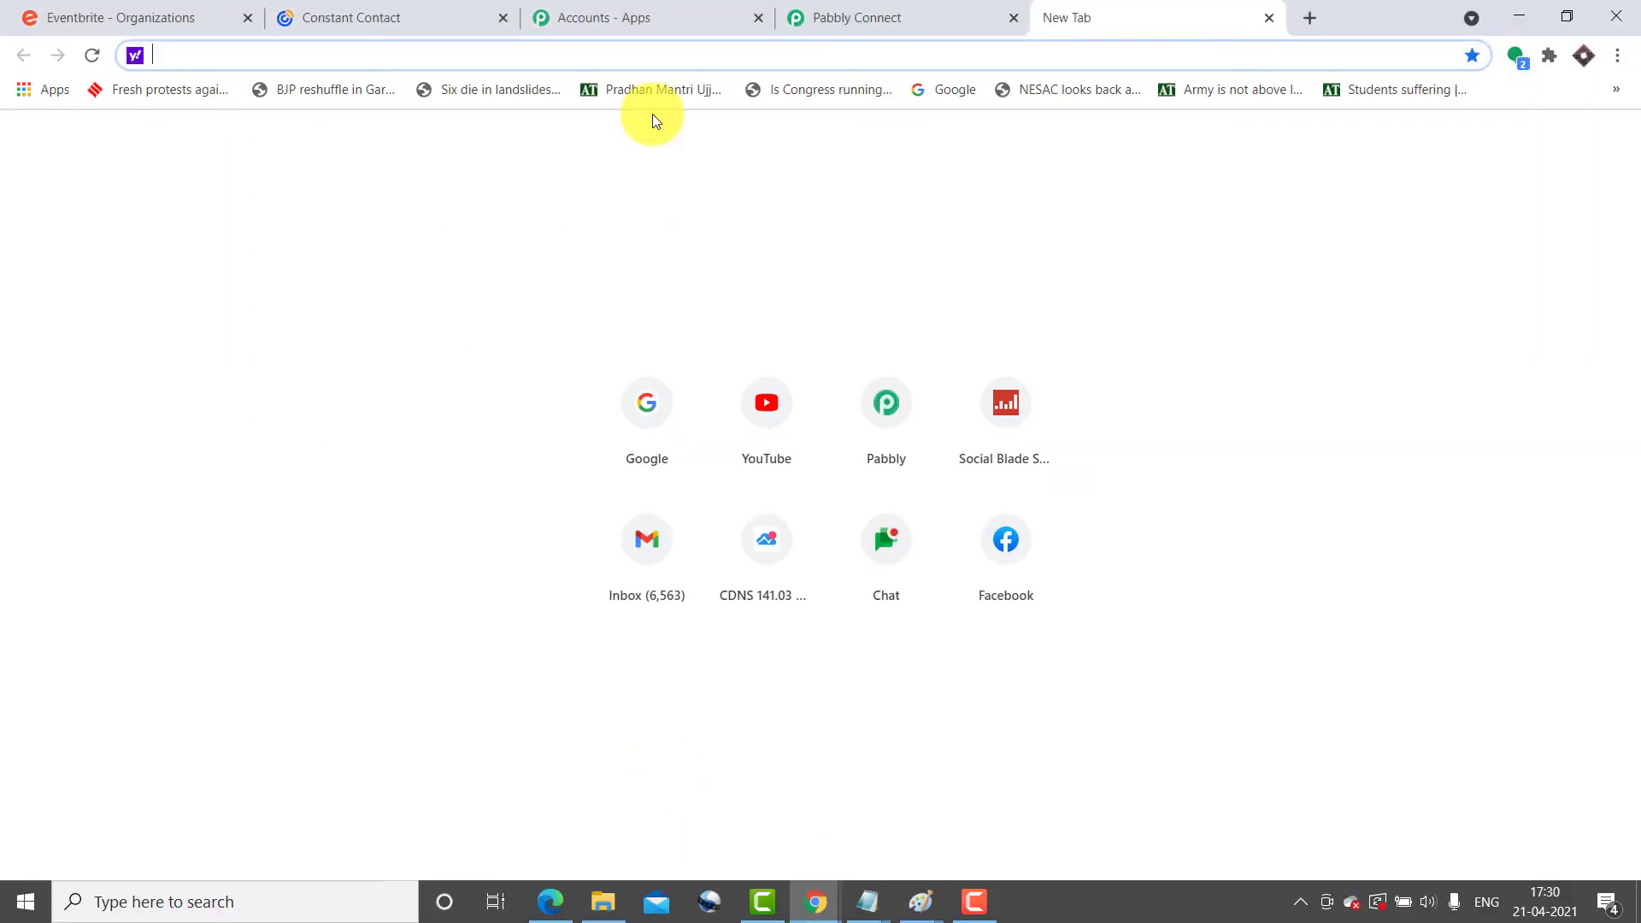
pyautogui.click(830, 13)
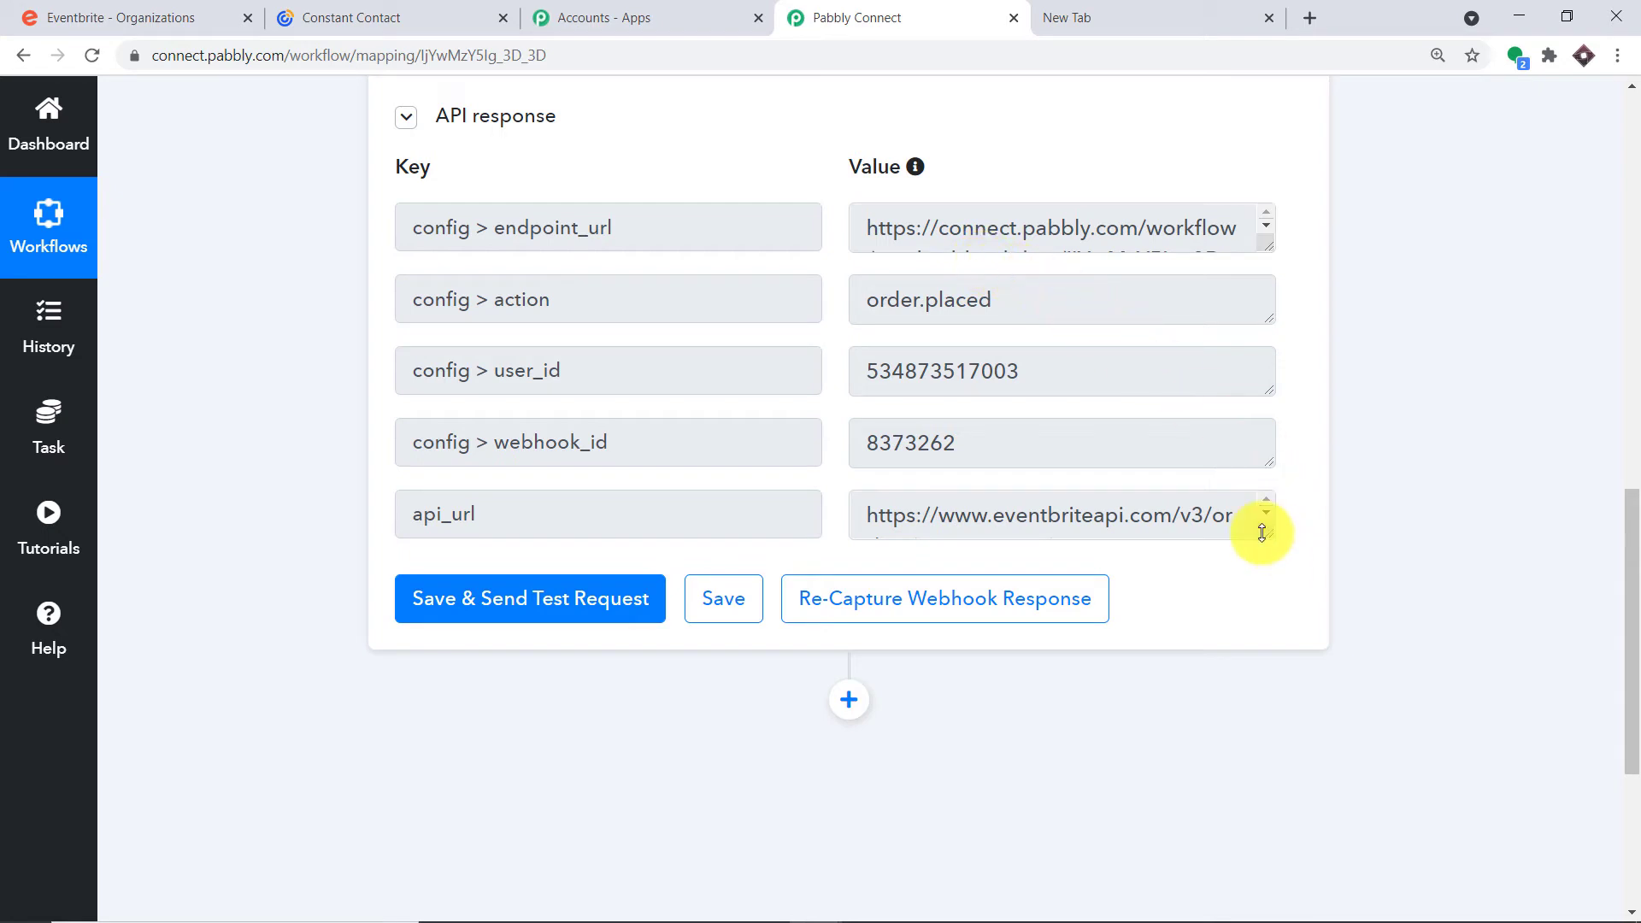
pyautogui.moveTo(1266, 533); pyautogui.dragTo(1267, 684)
pyautogui.moveTo(1021, 547); pyautogui.dragTo(891, 542)
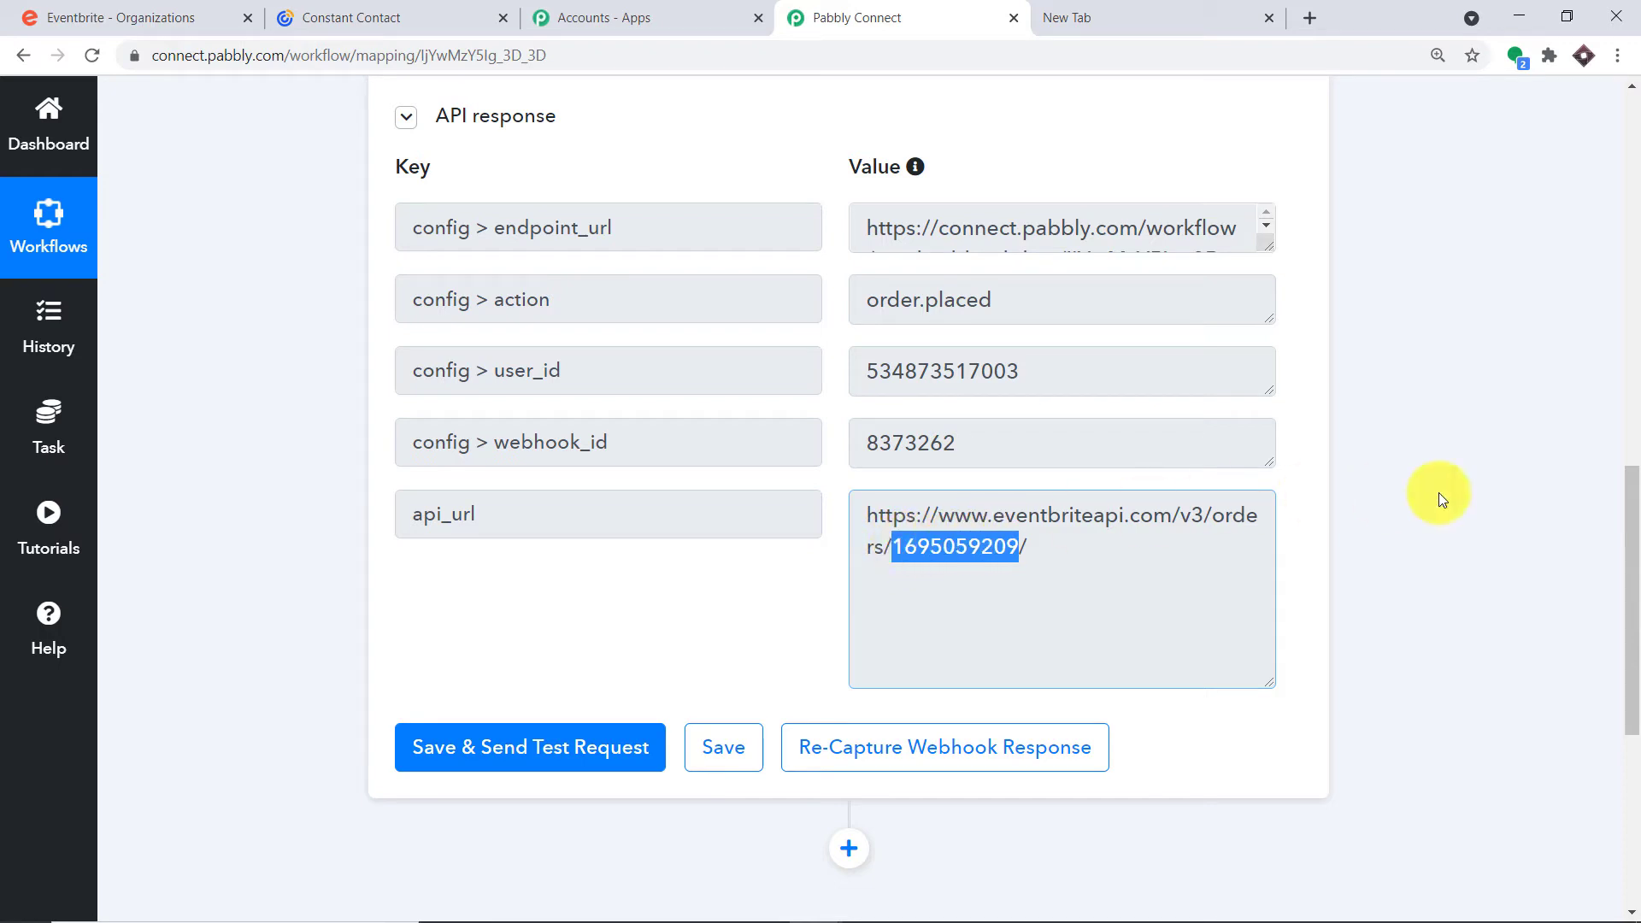
# Add a new action step below the Eventbrite New Order trigger
pyautogui.scroll(-2, 1626, 541)
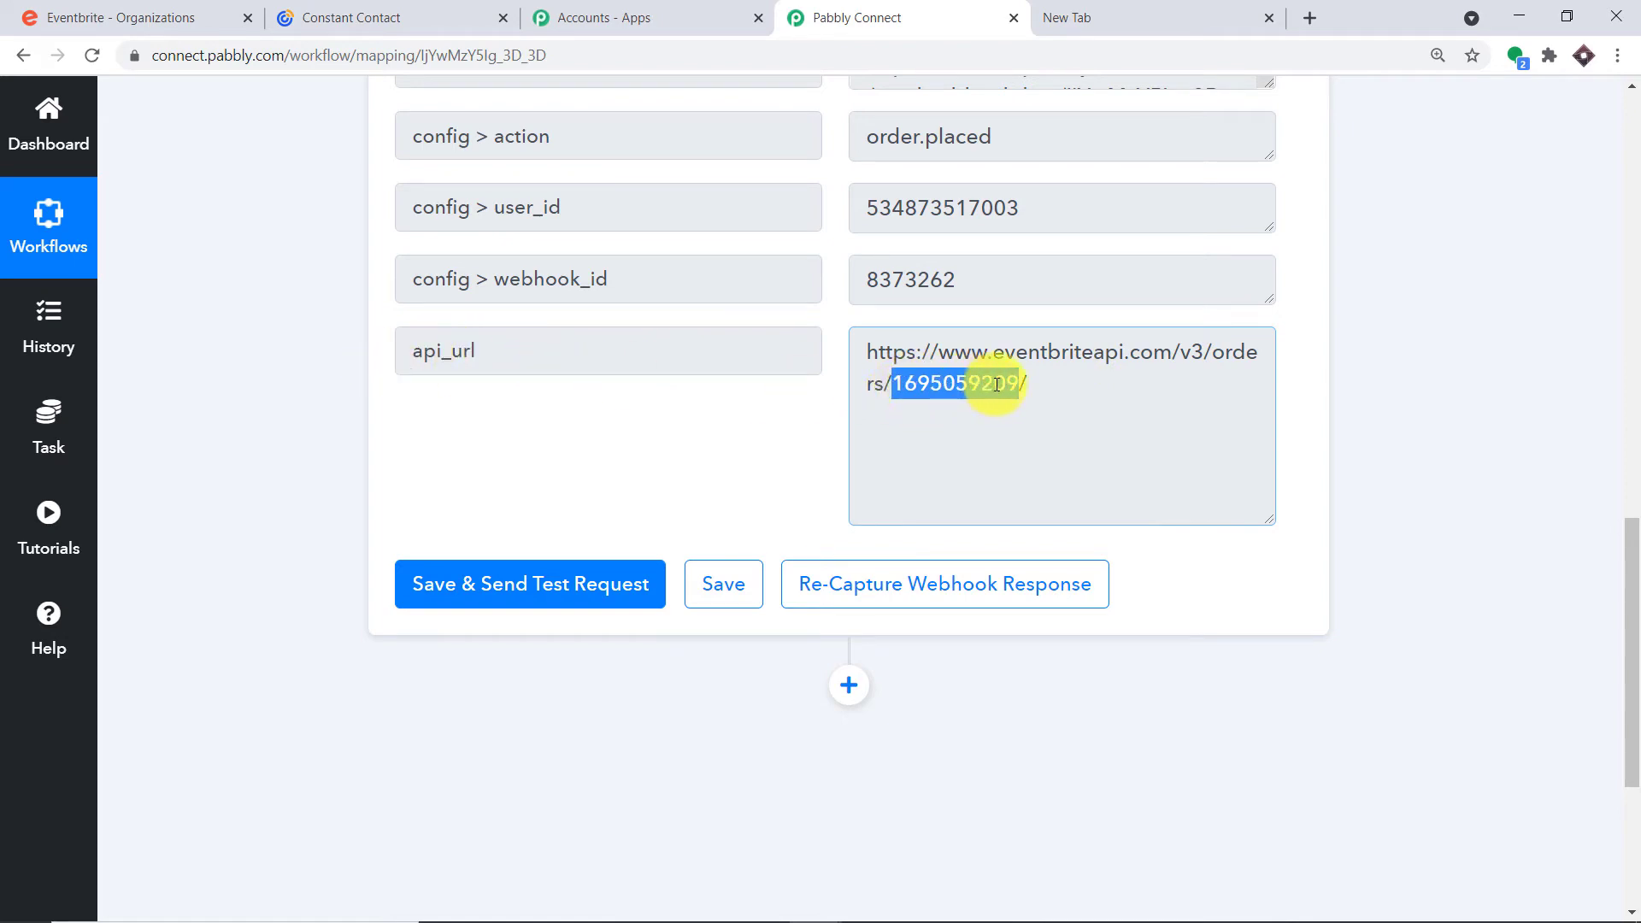
pyautogui.scroll(-2, 998, 388)
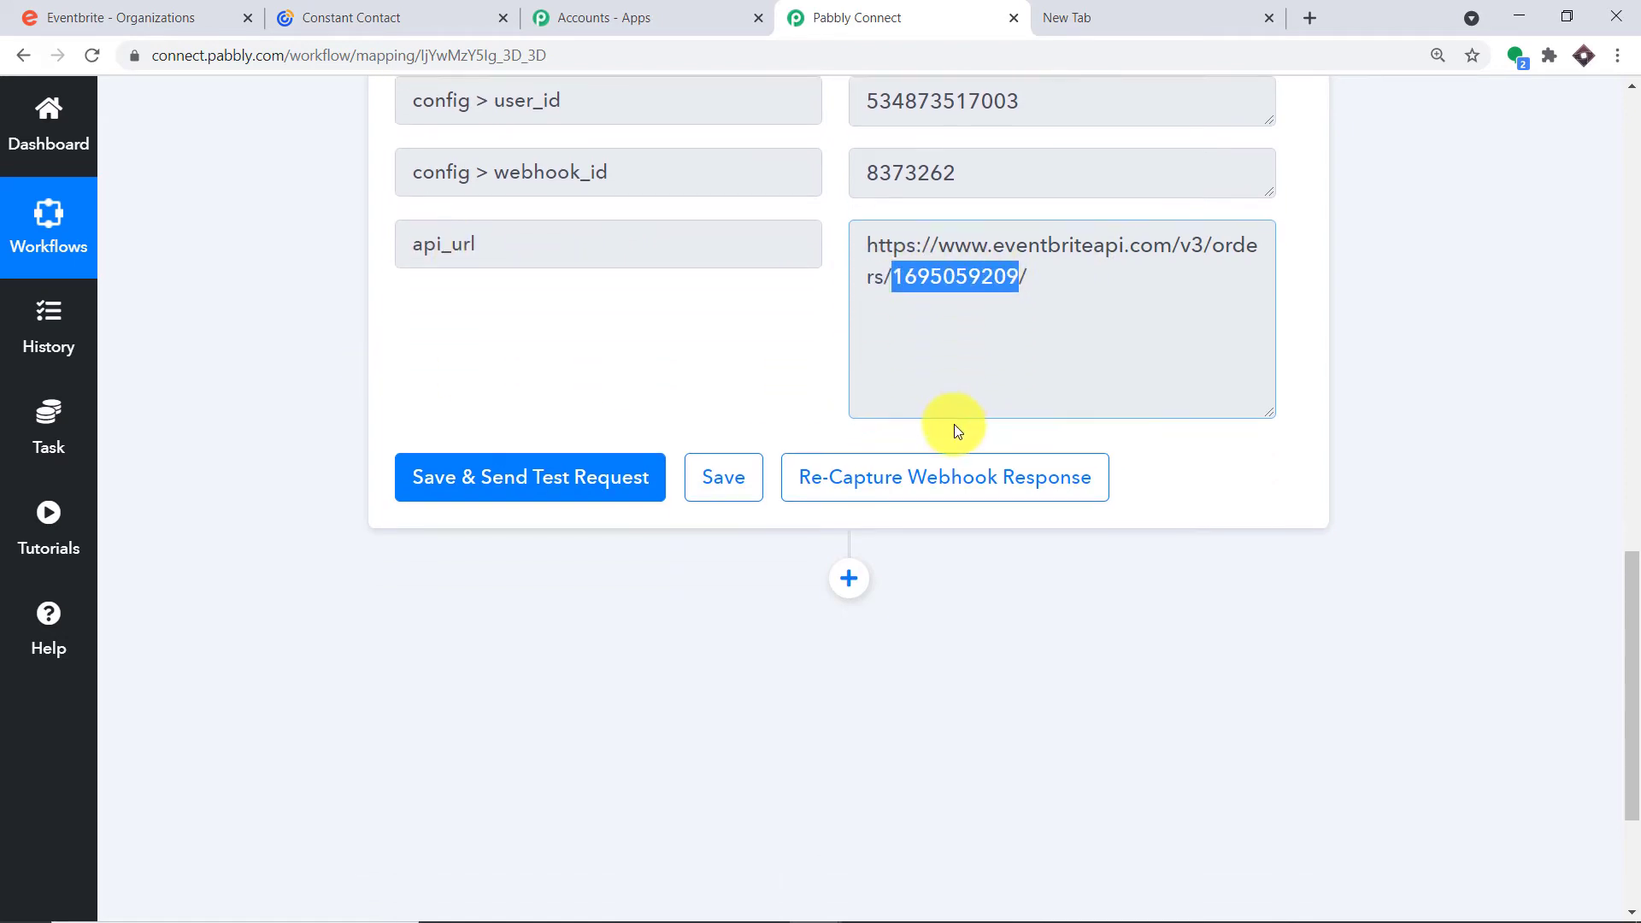
pyautogui.click(851, 471)
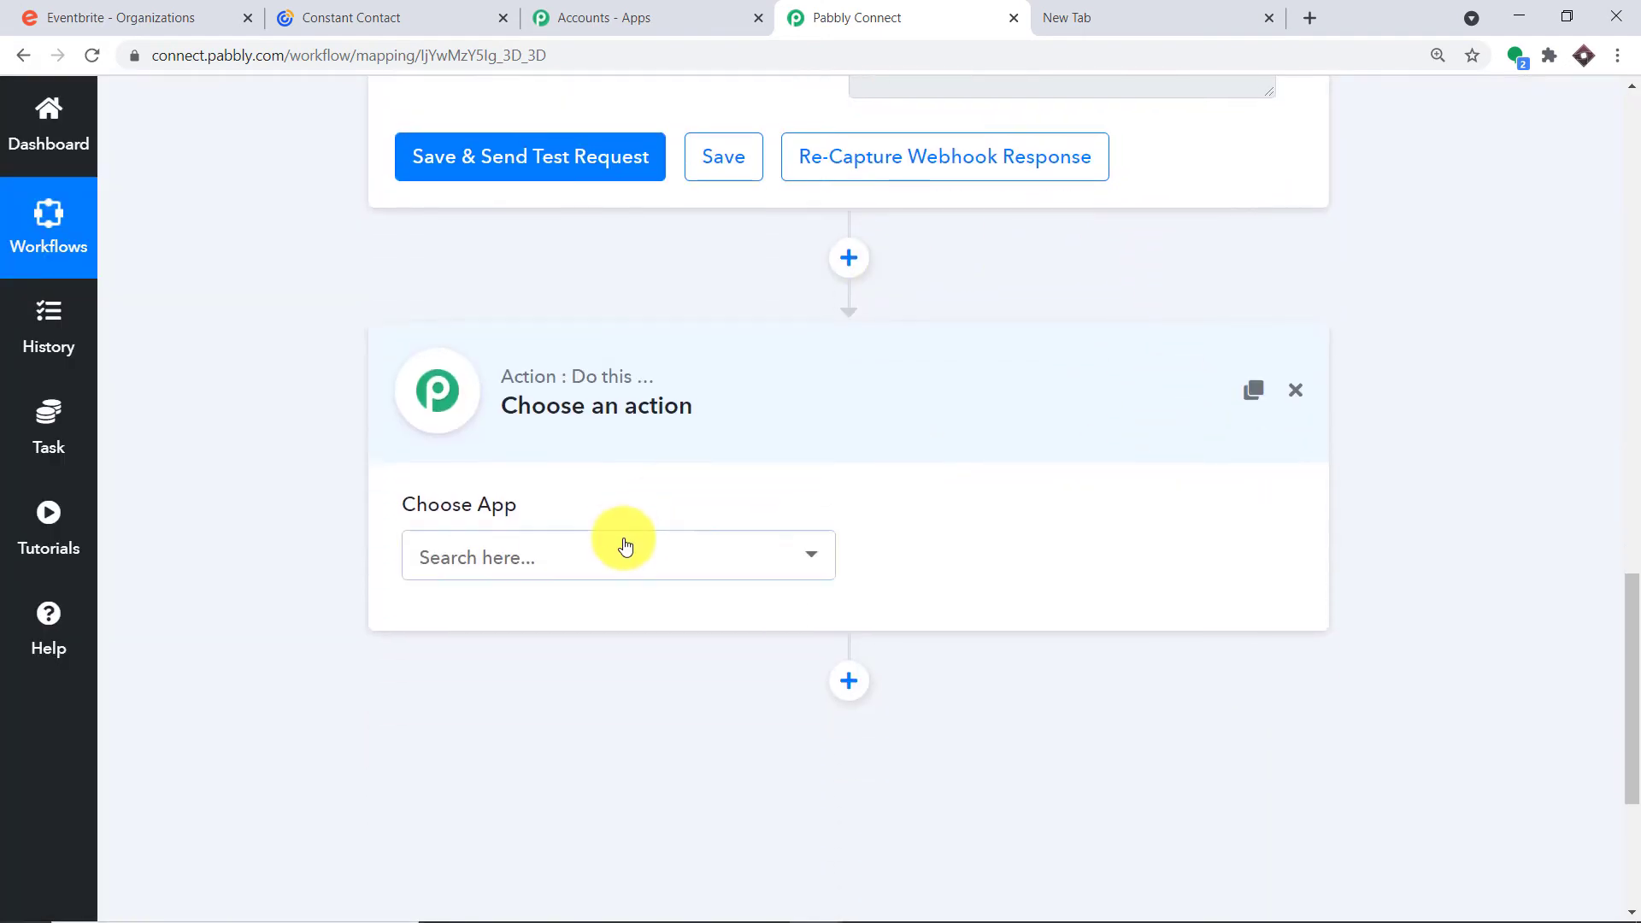
# Set the action step to the Text Formatter app with the Split Text event
pyautogui.click(626, 547)
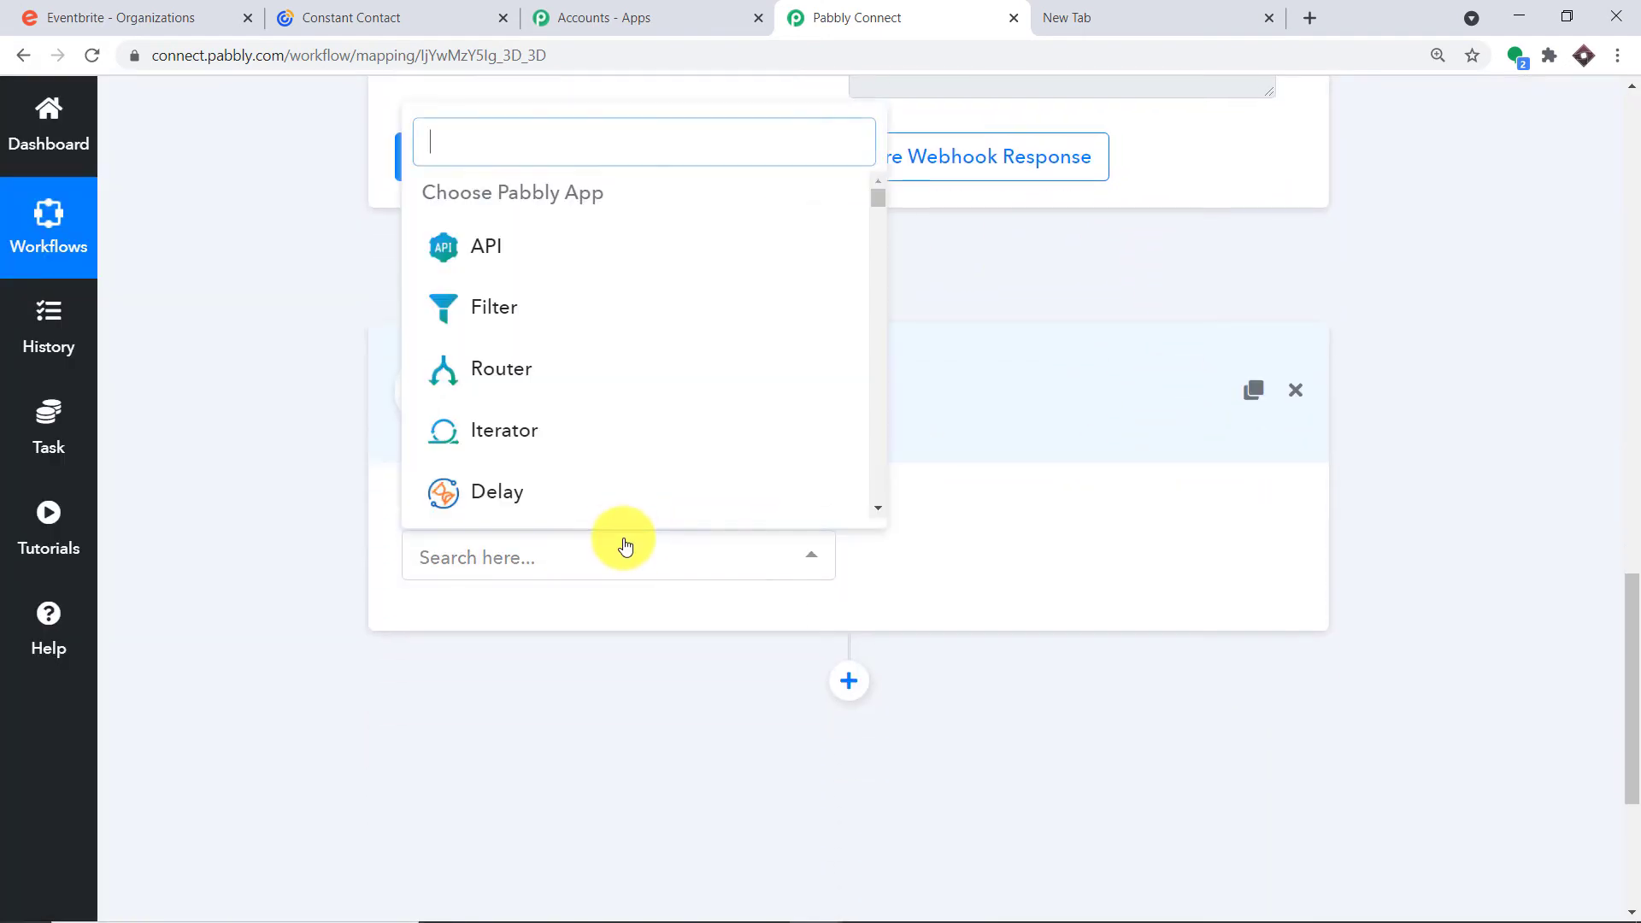
pyautogui.write('test')
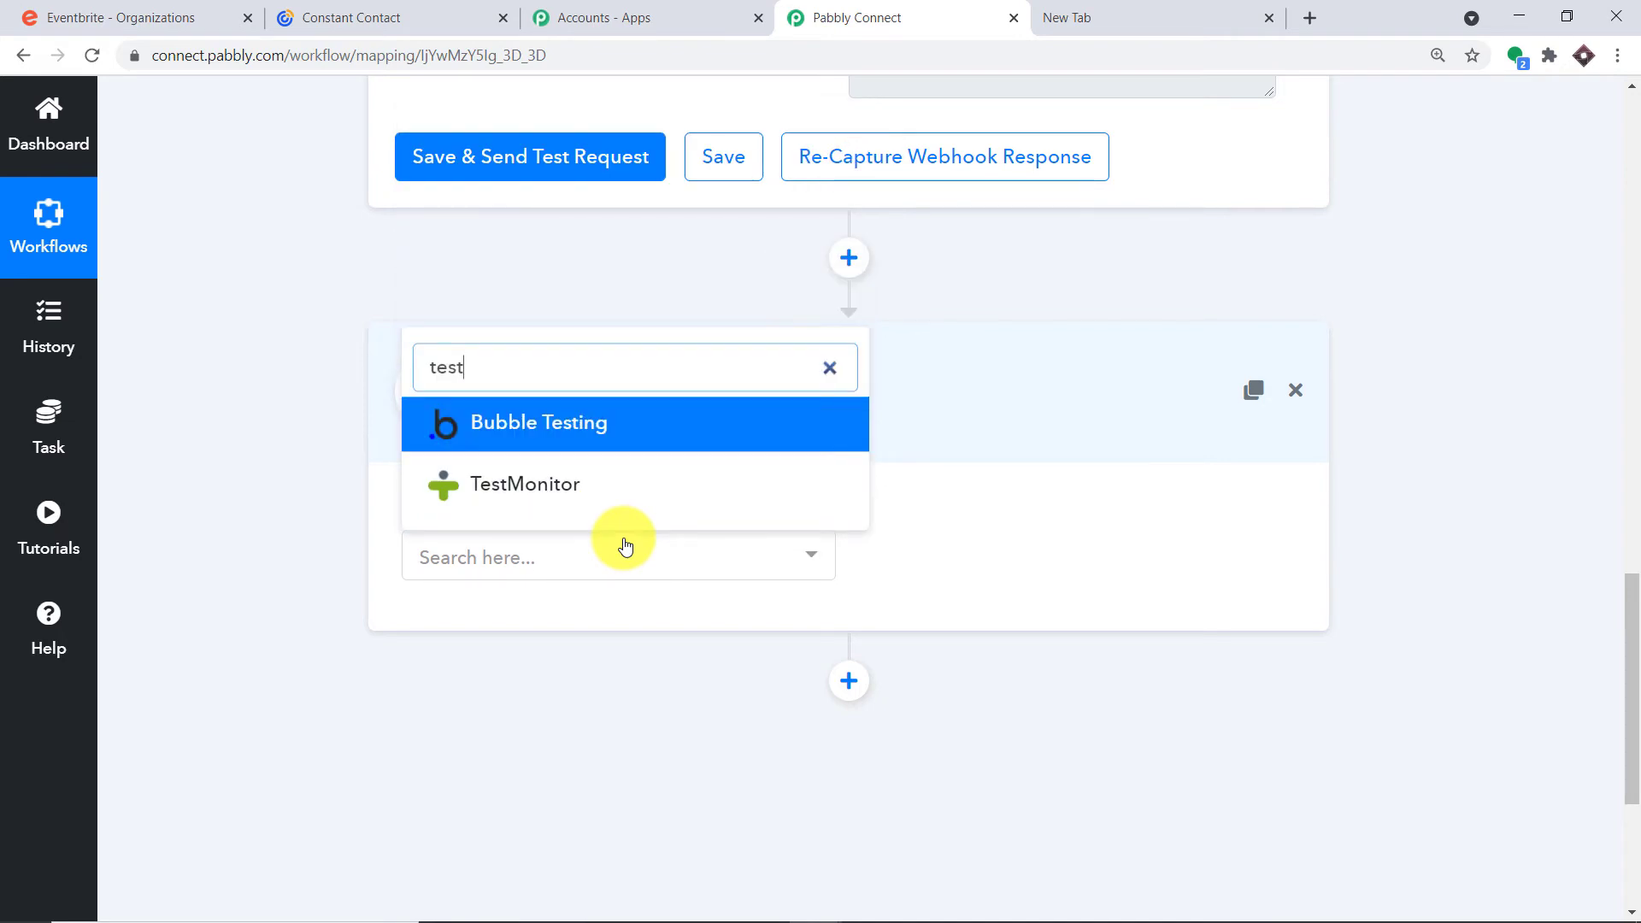
pyautogui.press('BackSpace')
pyautogui.press('BackSpace')
pyautogui.write('x')
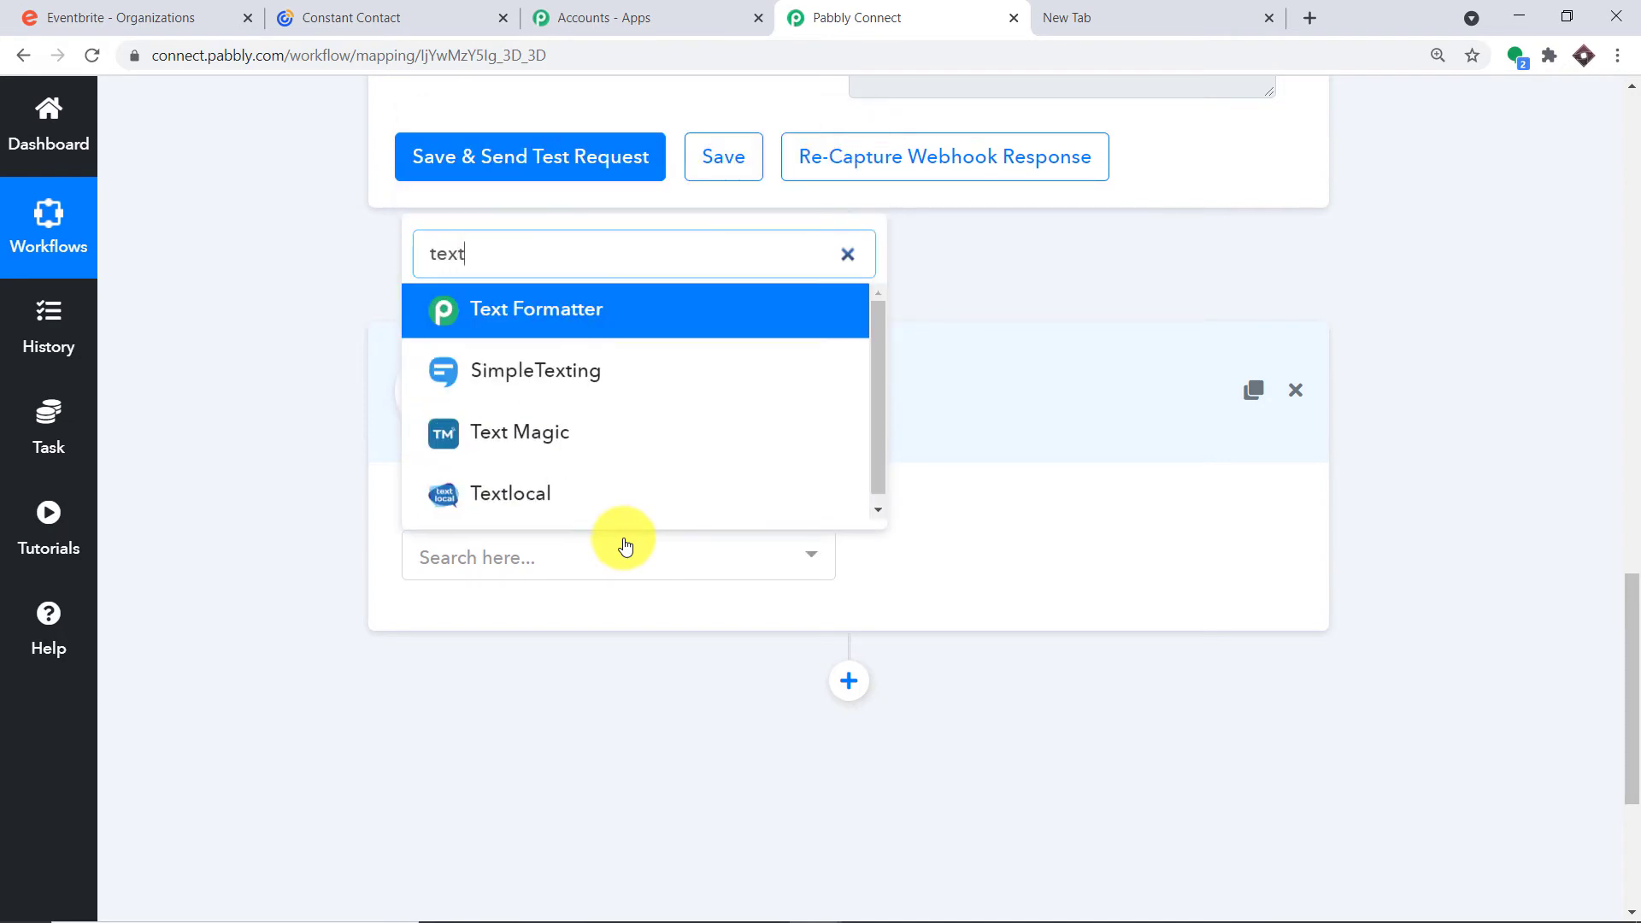
pyautogui.write('t')
pyautogui.click(619, 322)
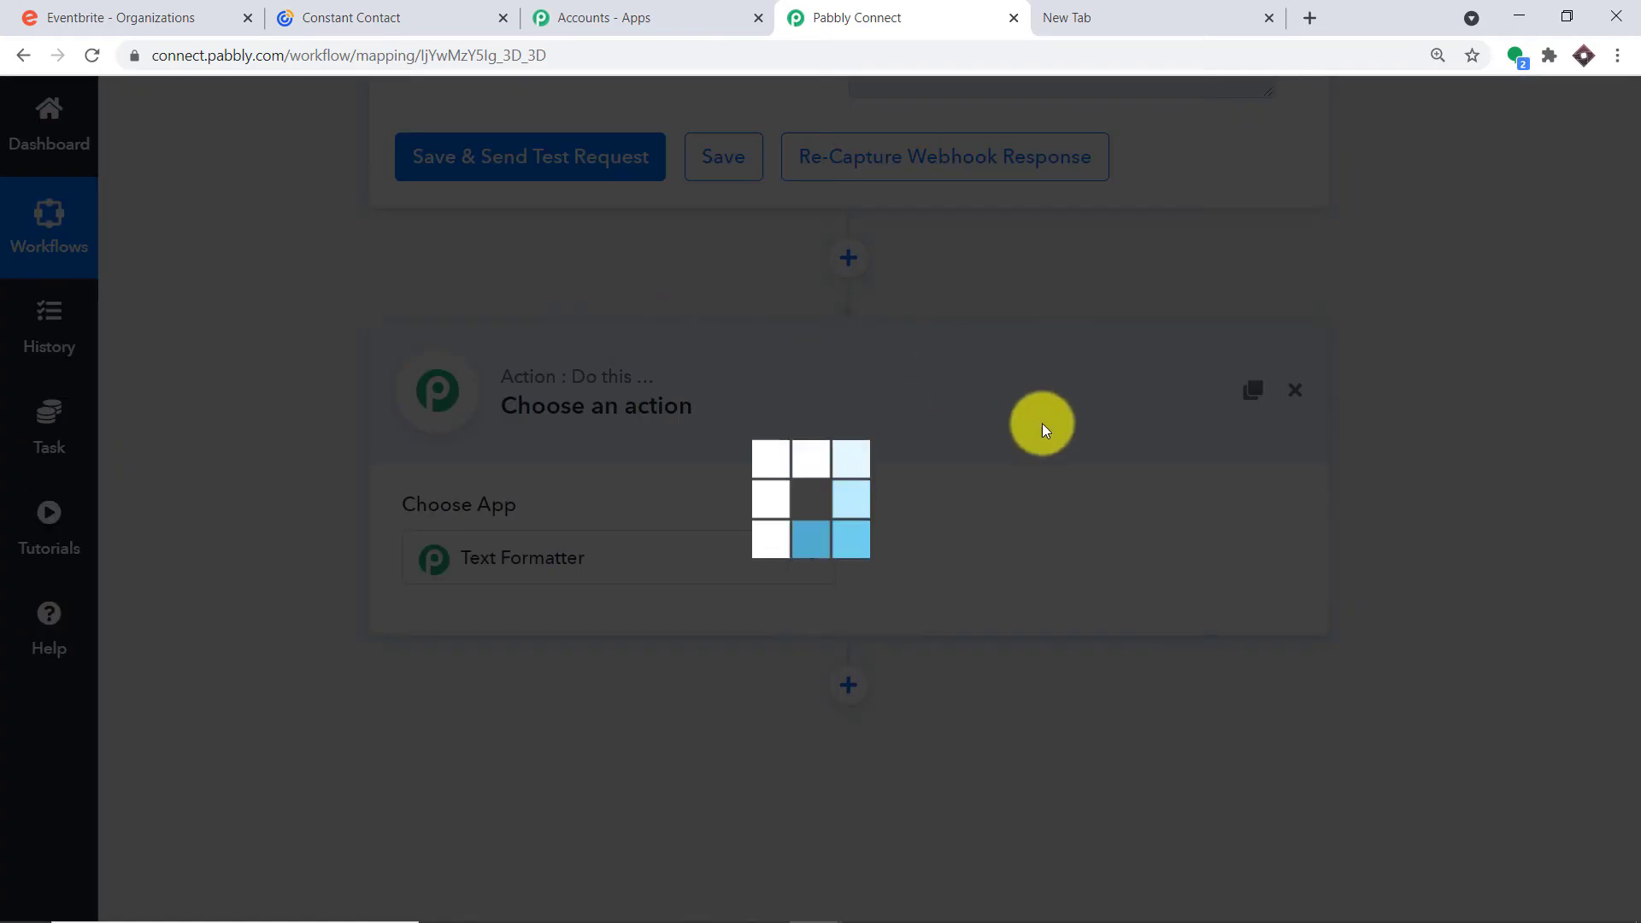
pyautogui.click(1056, 570)
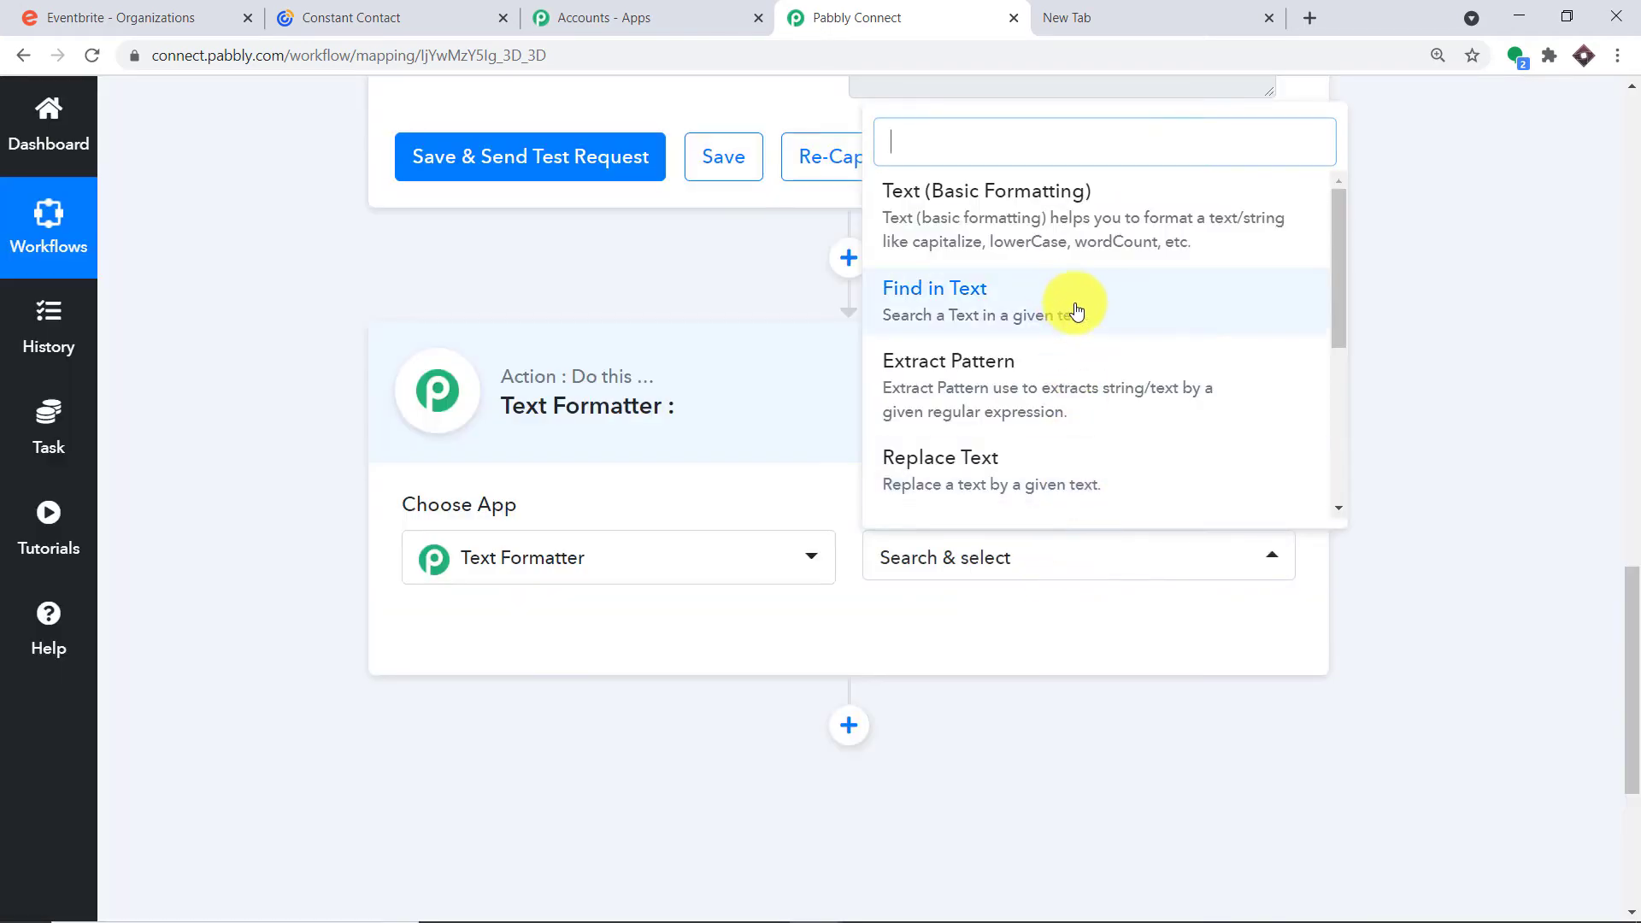
pyautogui.scroll(-1, 1078, 318)
pyautogui.click(1009, 439)
# Review the order number in api_url and connect the Text Formatter step
pyautogui.scroll(3, 1013, 443)
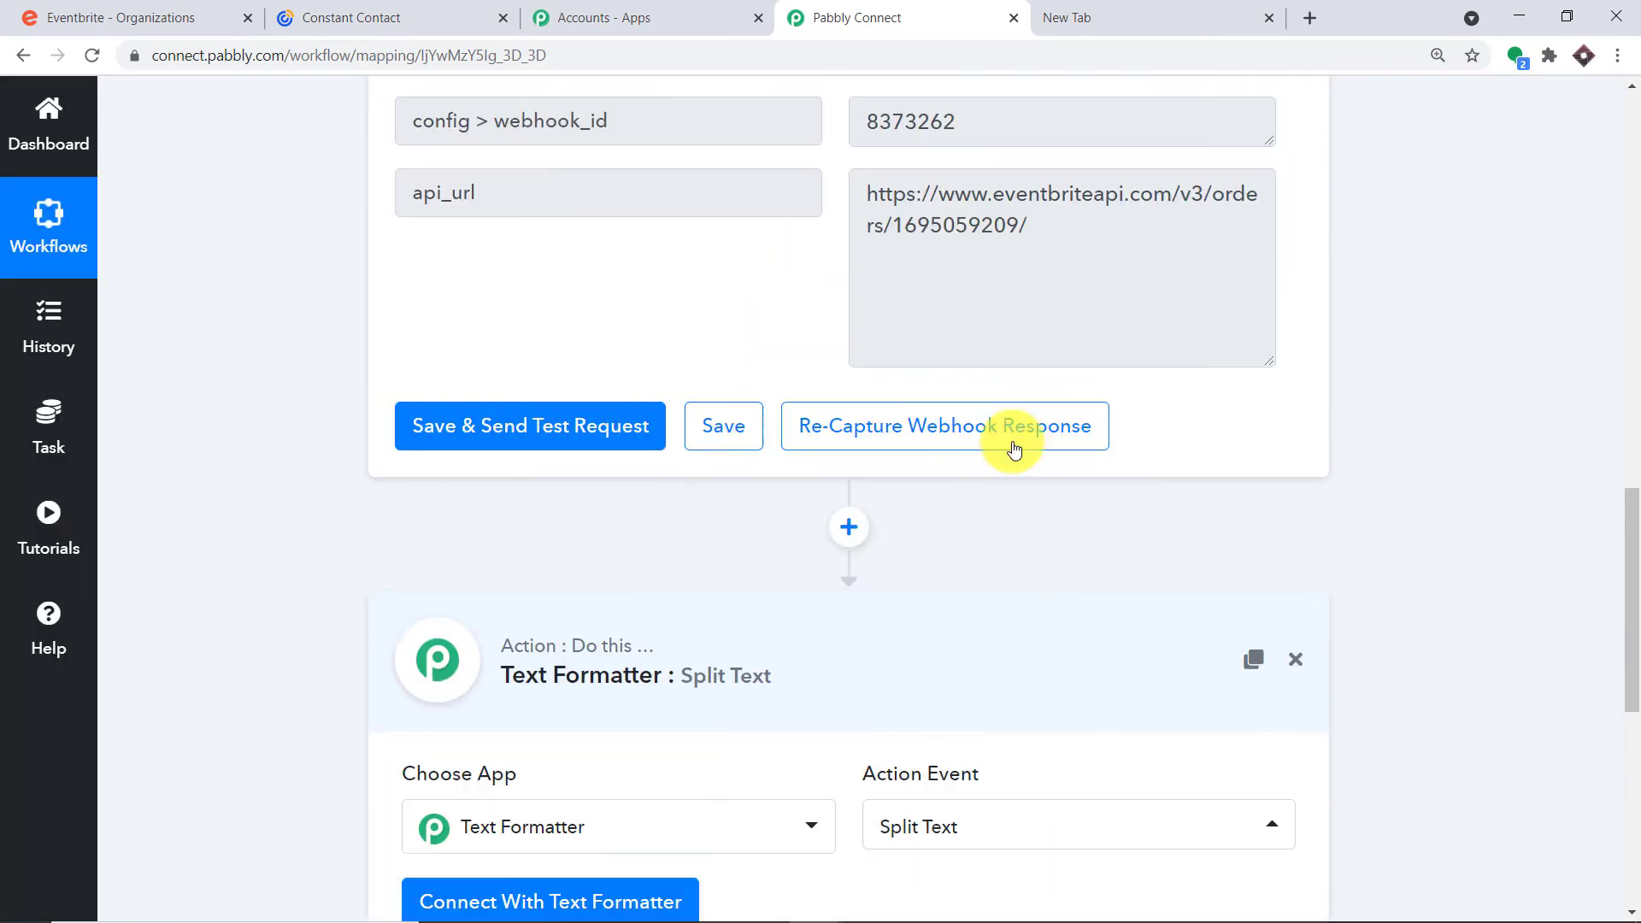
pyautogui.scroll(1, 1014, 449)
pyautogui.moveTo(889, 274); pyautogui.dragTo(878, 273)
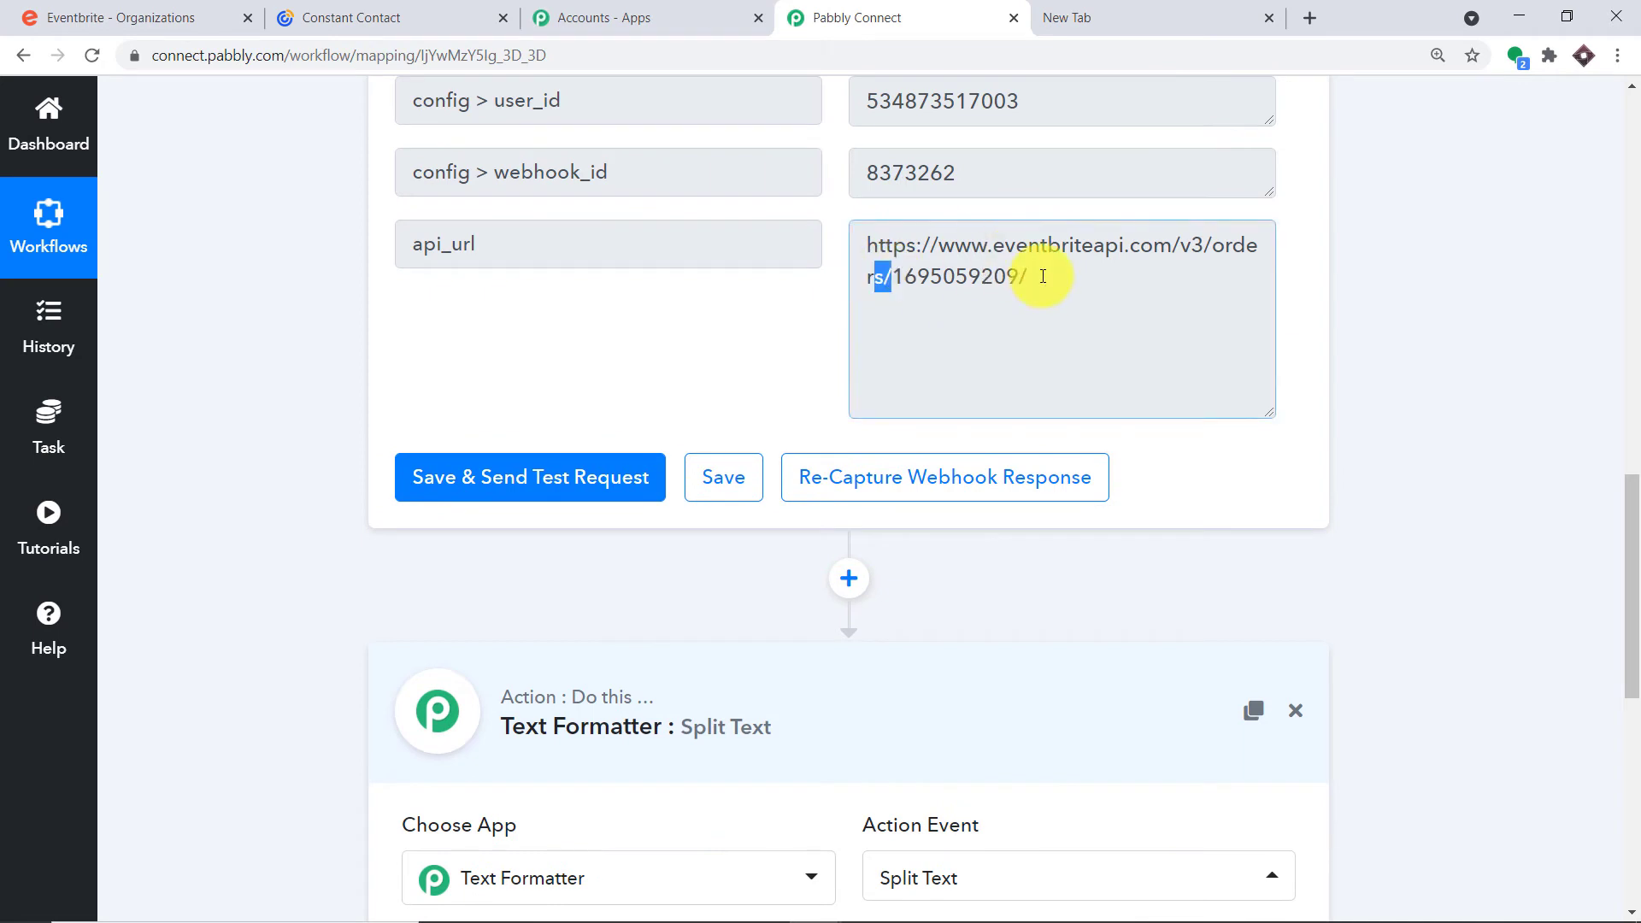
pyautogui.moveTo(1027, 274); pyautogui.dragTo(1008, 274)
pyautogui.moveTo(904, 275); pyautogui.dragTo(1027, 282)
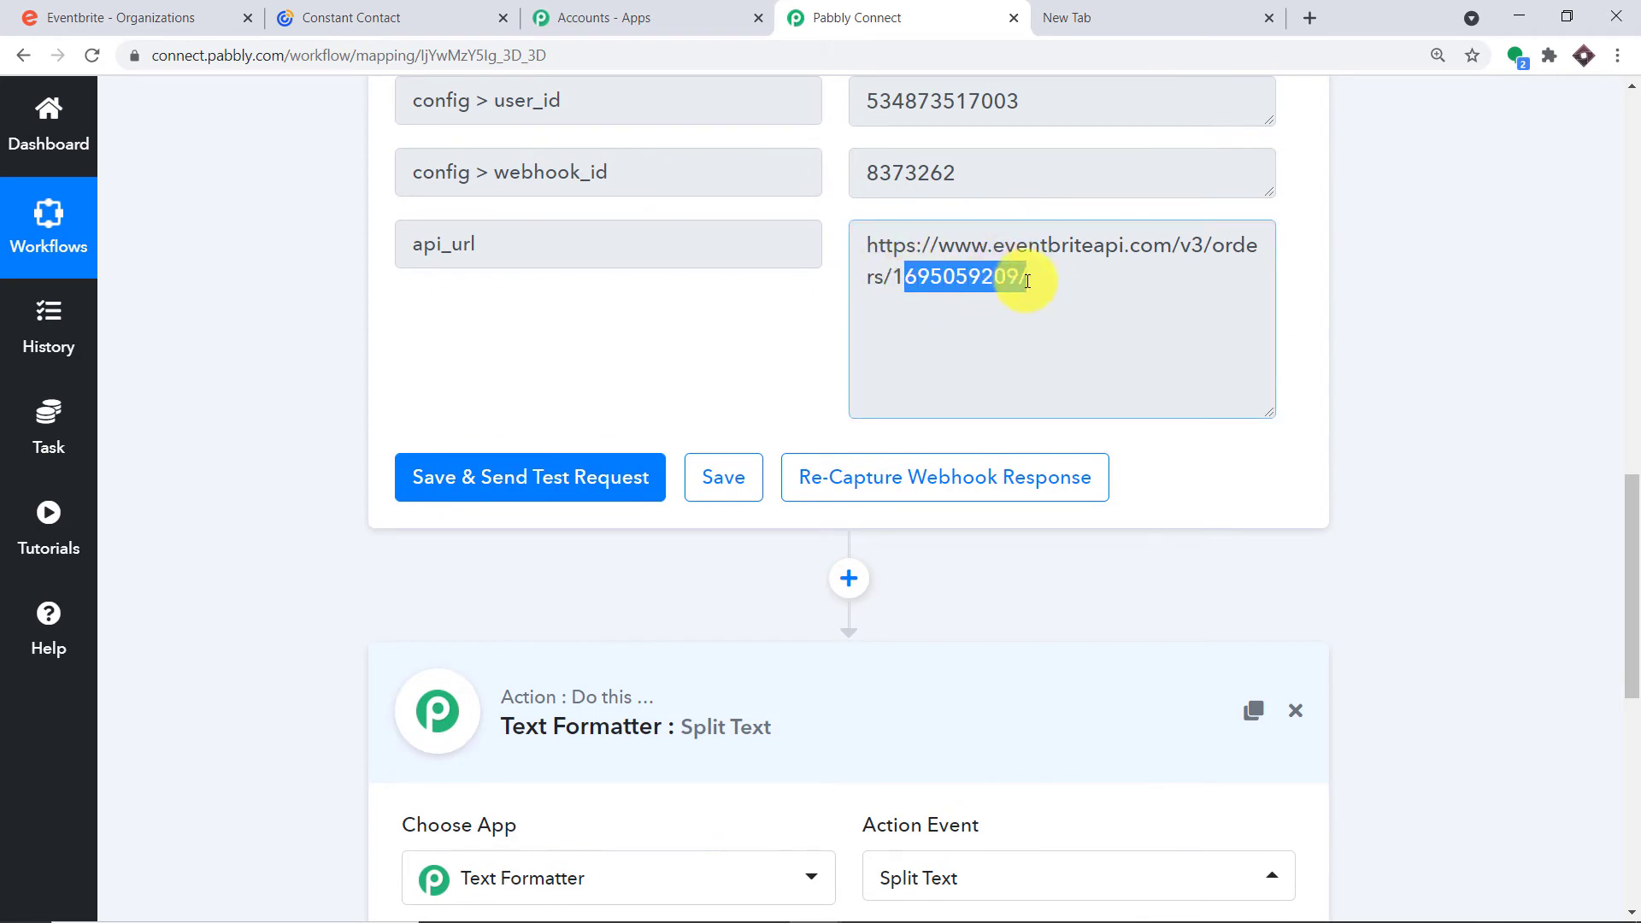
pyautogui.click(1017, 307)
pyautogui.scroll(-5, 1007, 351)
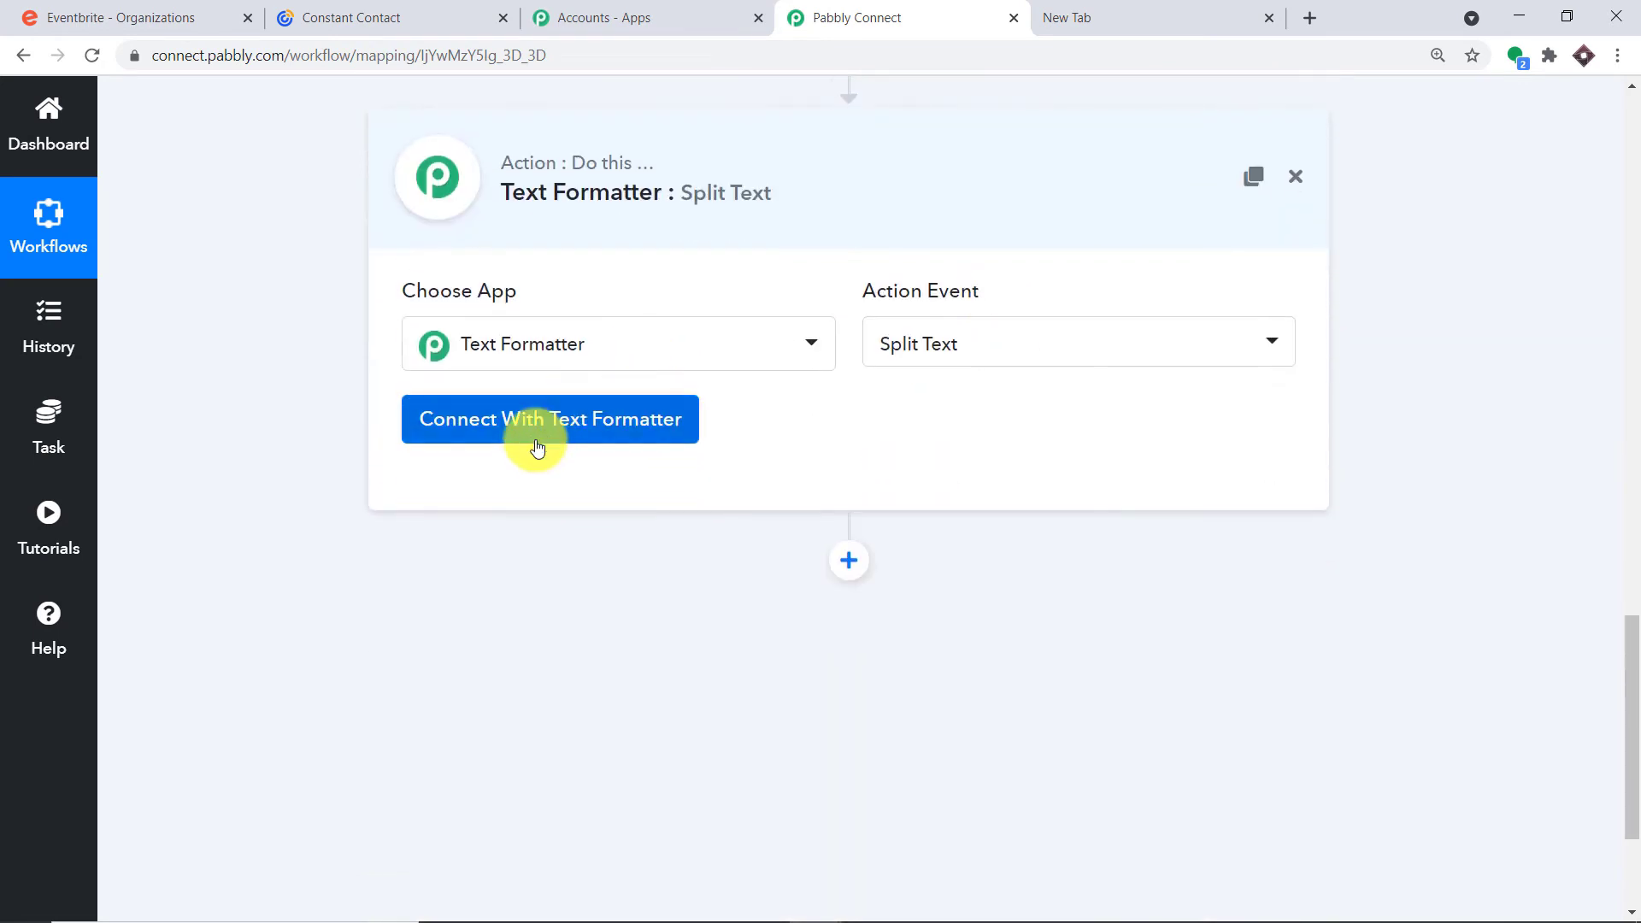
pyautogui.click(537, 445)
# Map the Eventbrite order's api_url into Text to Split
pyautogui.scroll(-1, 854, 440)
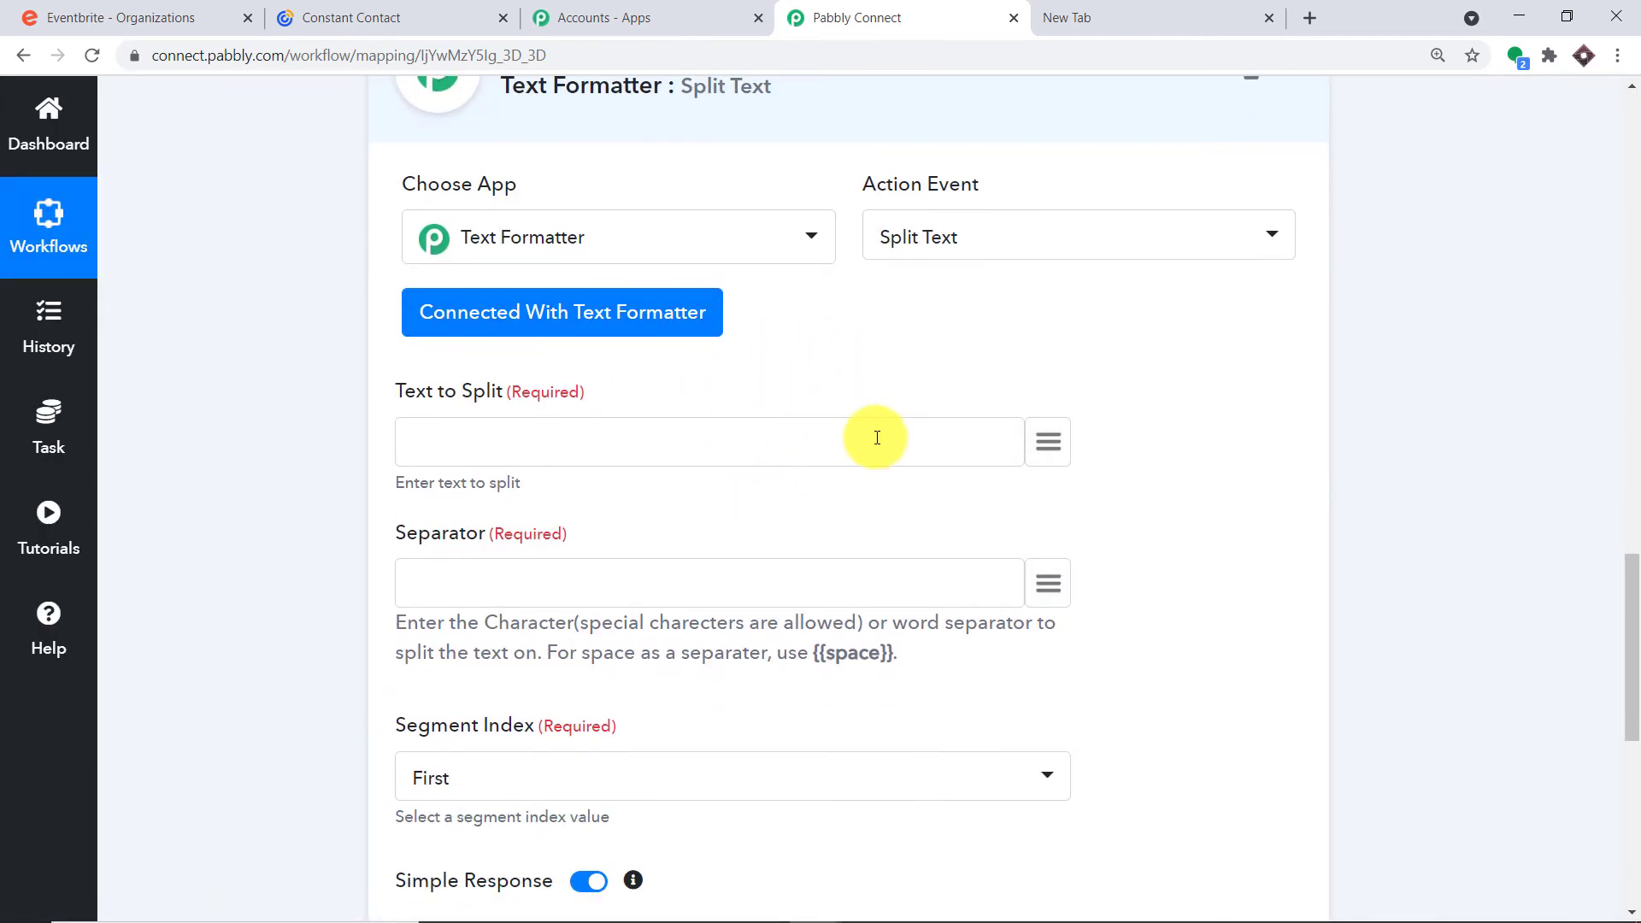
pyautogui.click(1049, 442)
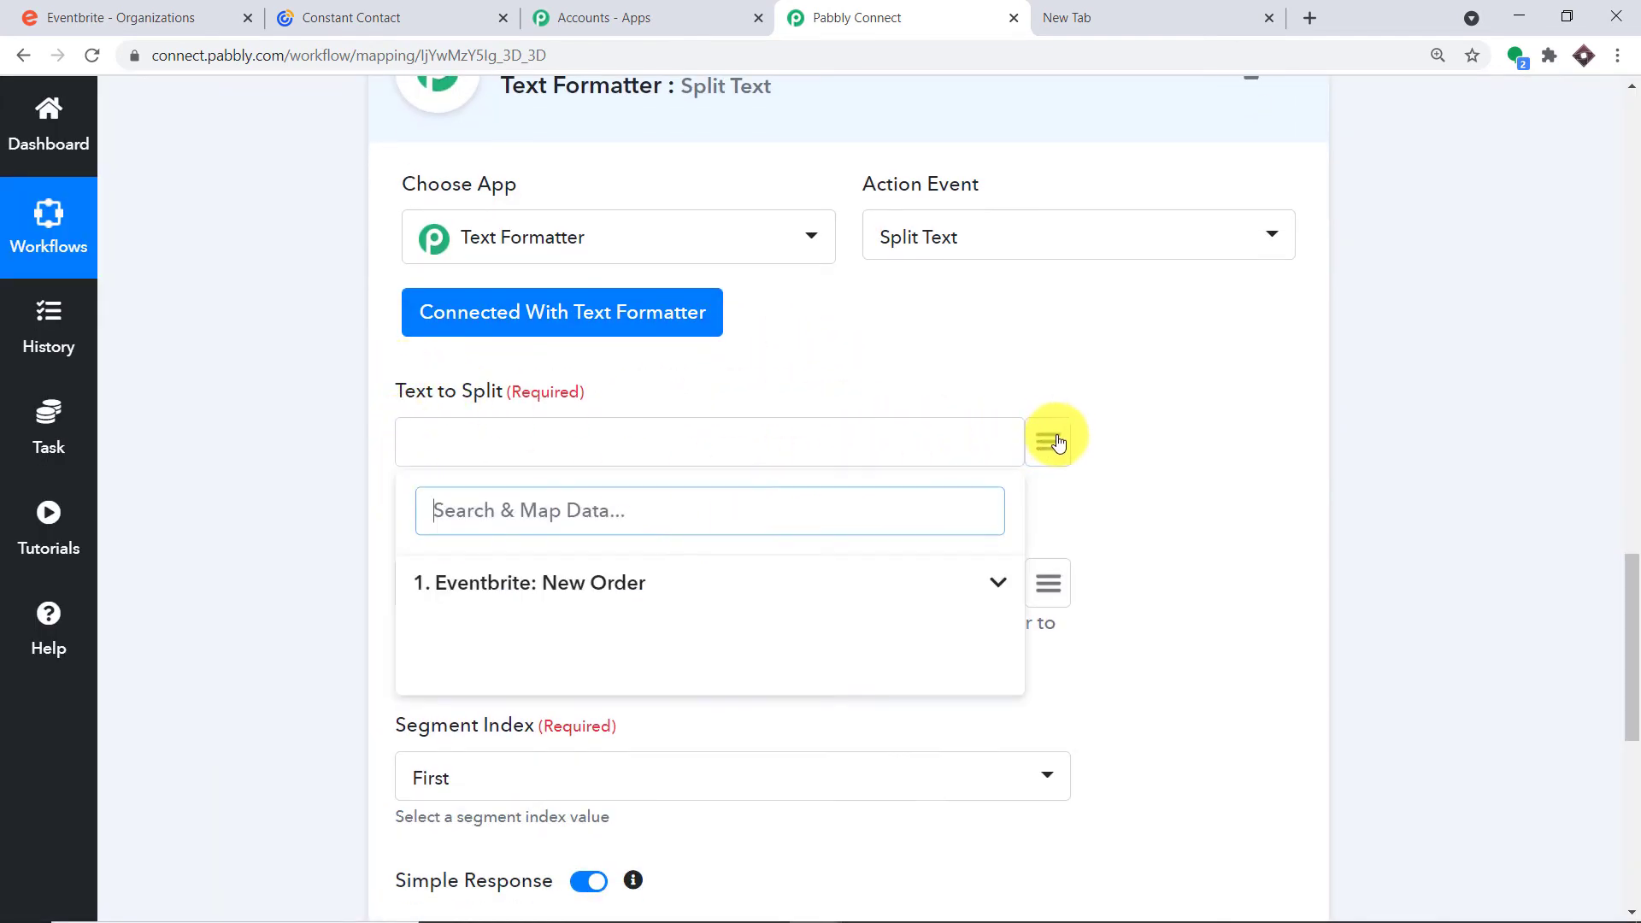
pyautogui.click(630, 576)
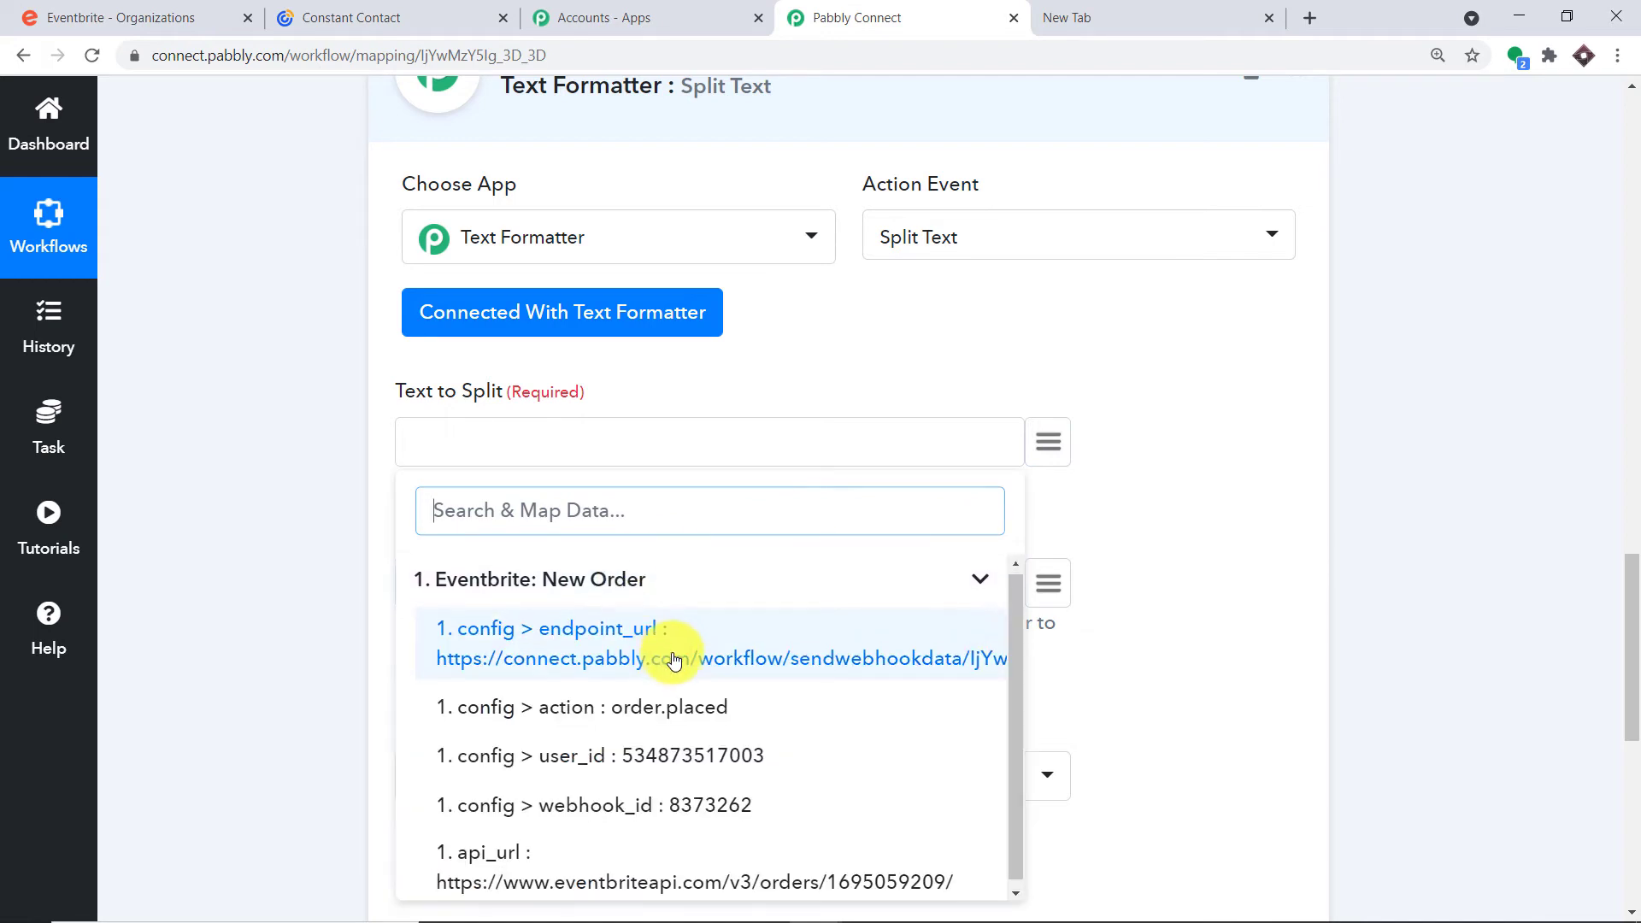
pyautogui.click(664, 883)
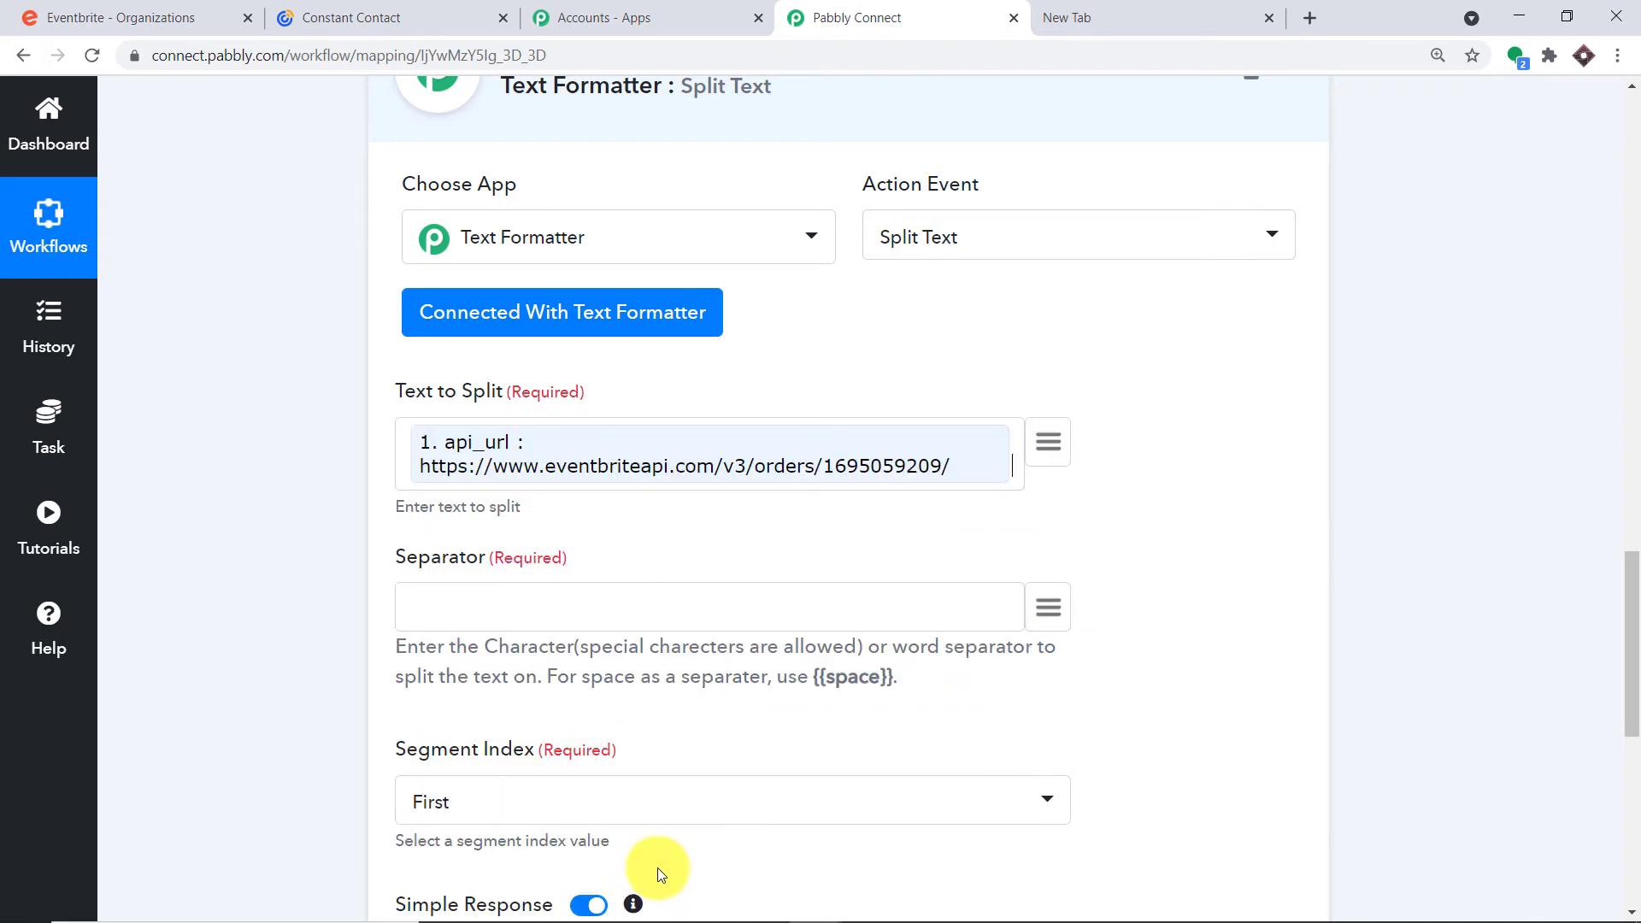
pyautogui.click(938, 466)
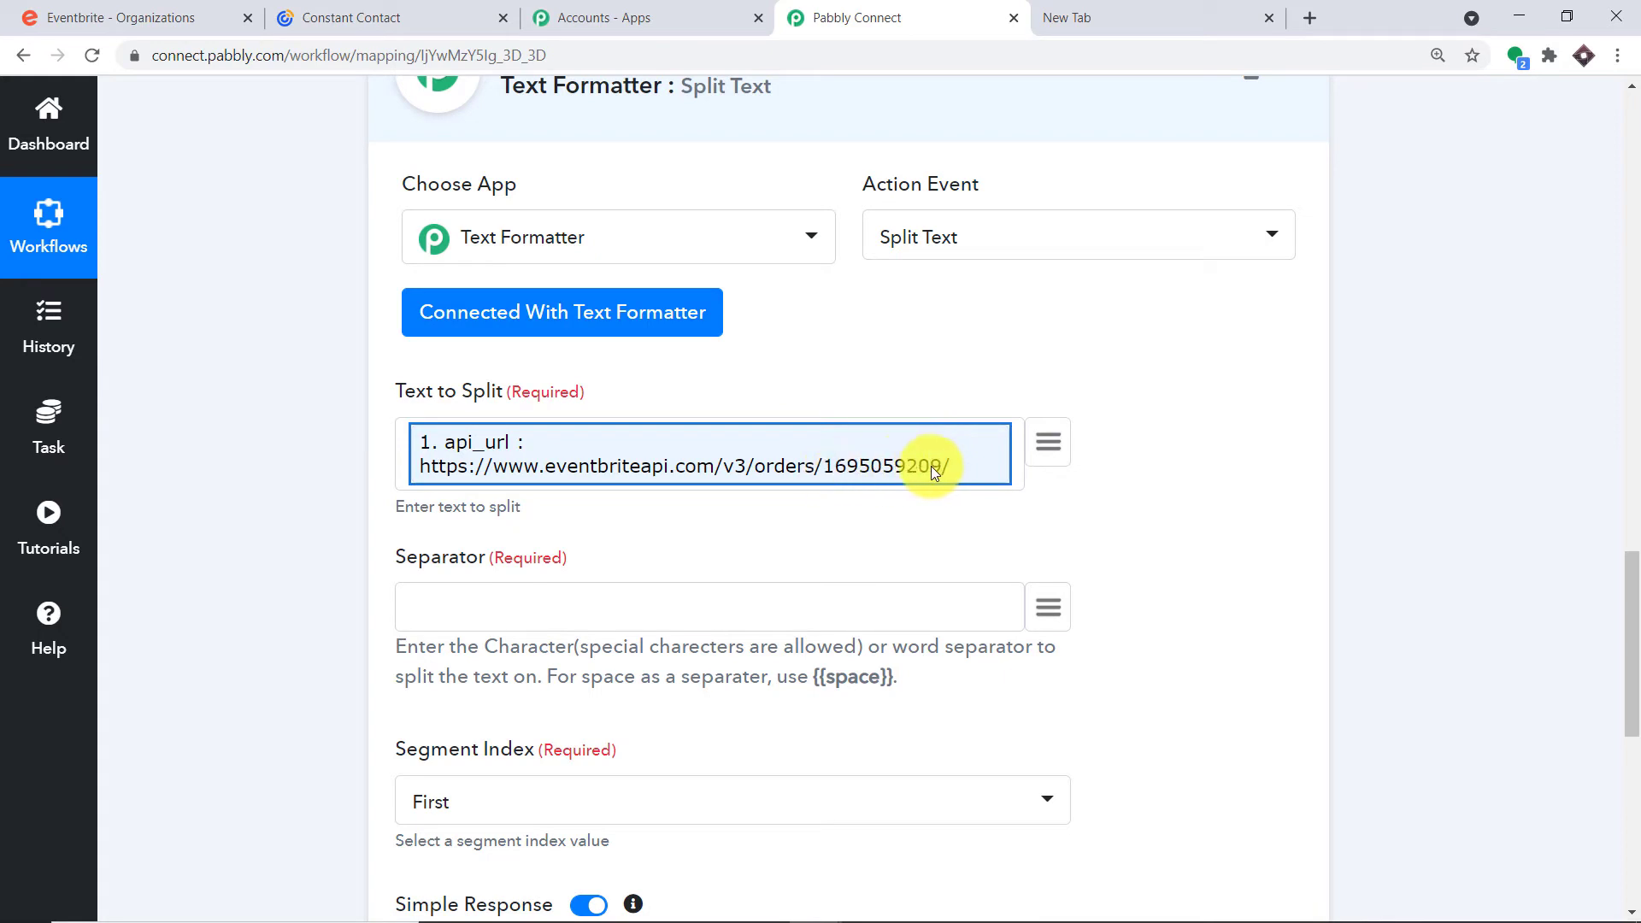
# Enter / as the separator and set Segment Index to Second to Last
pyautogui.click(946, 609)
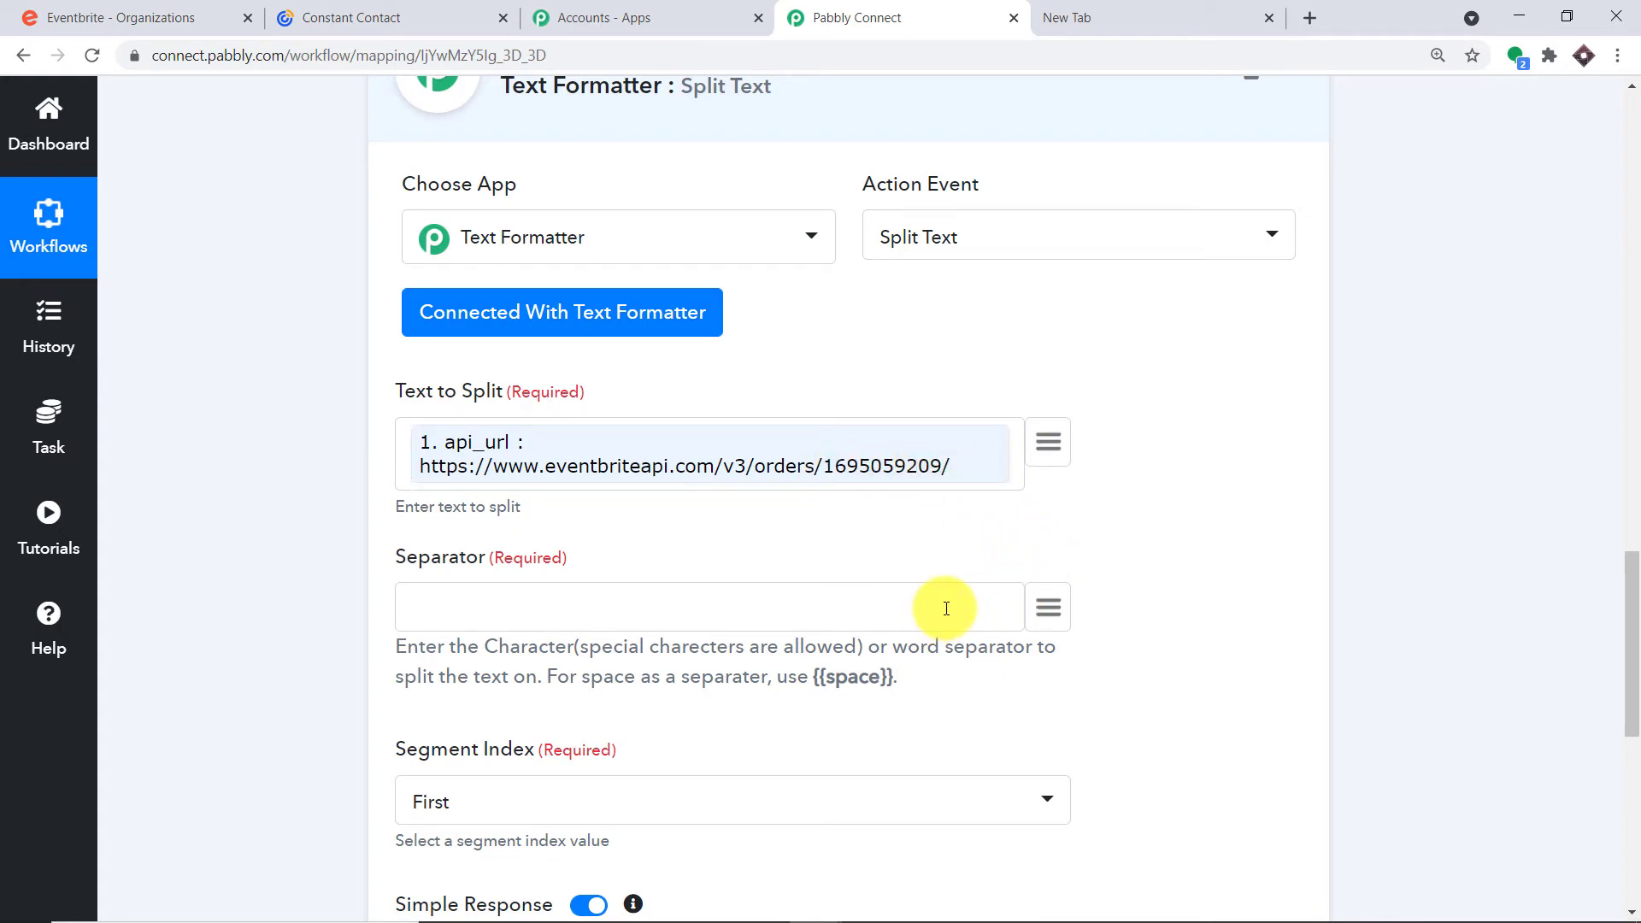
pyautogui.scroll(-3, 946, 609)
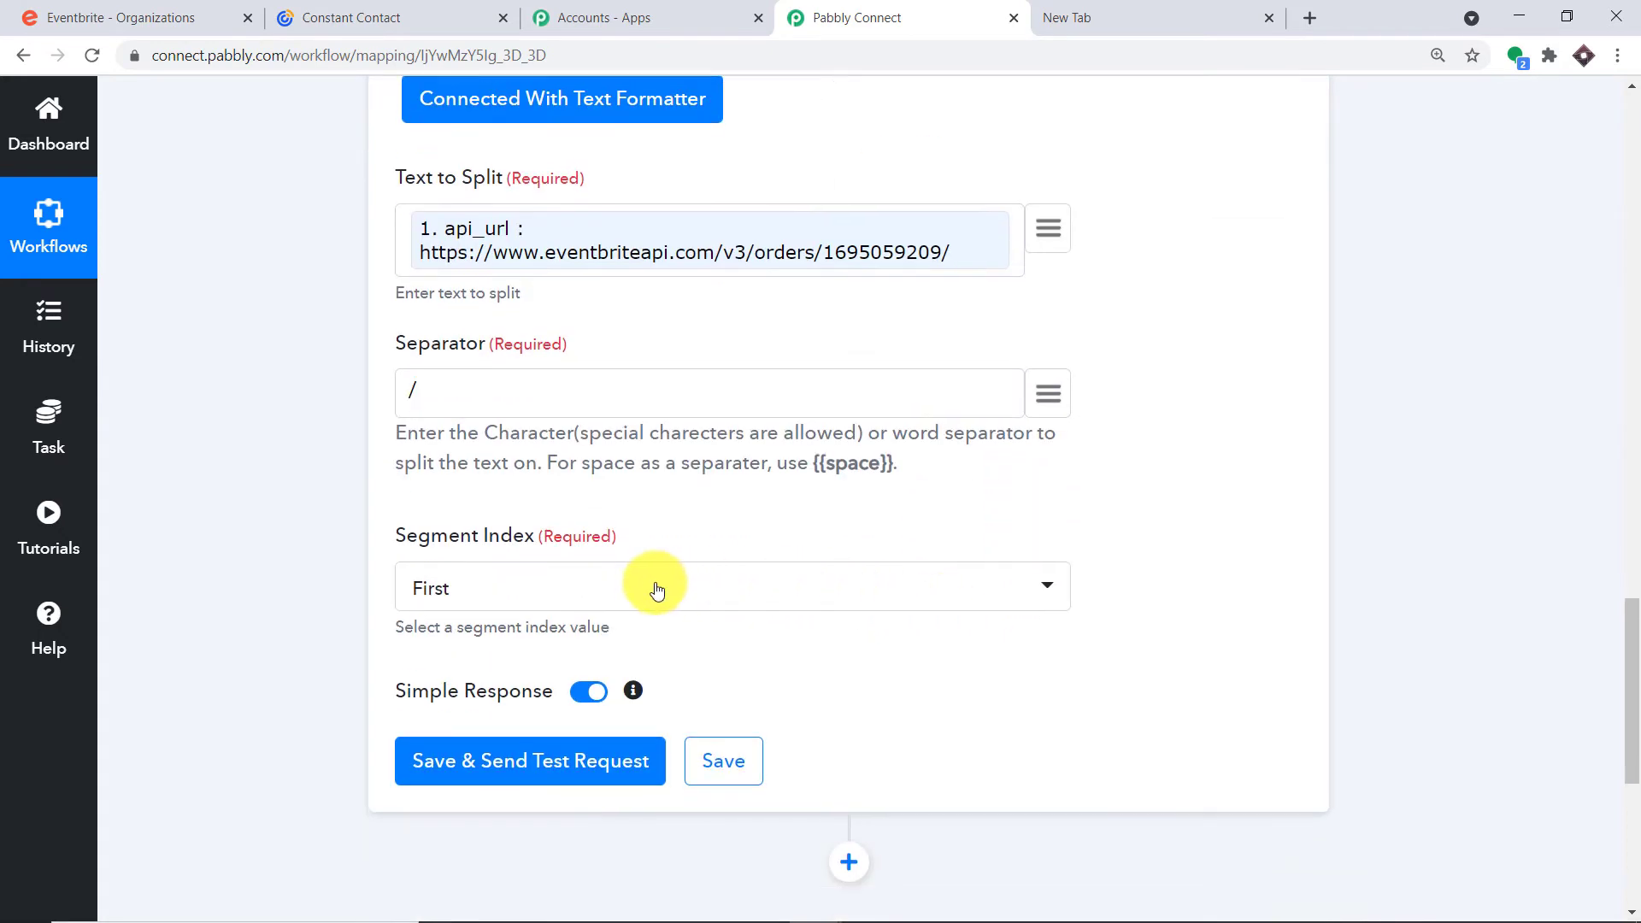
pyautogui.click(645, 590)
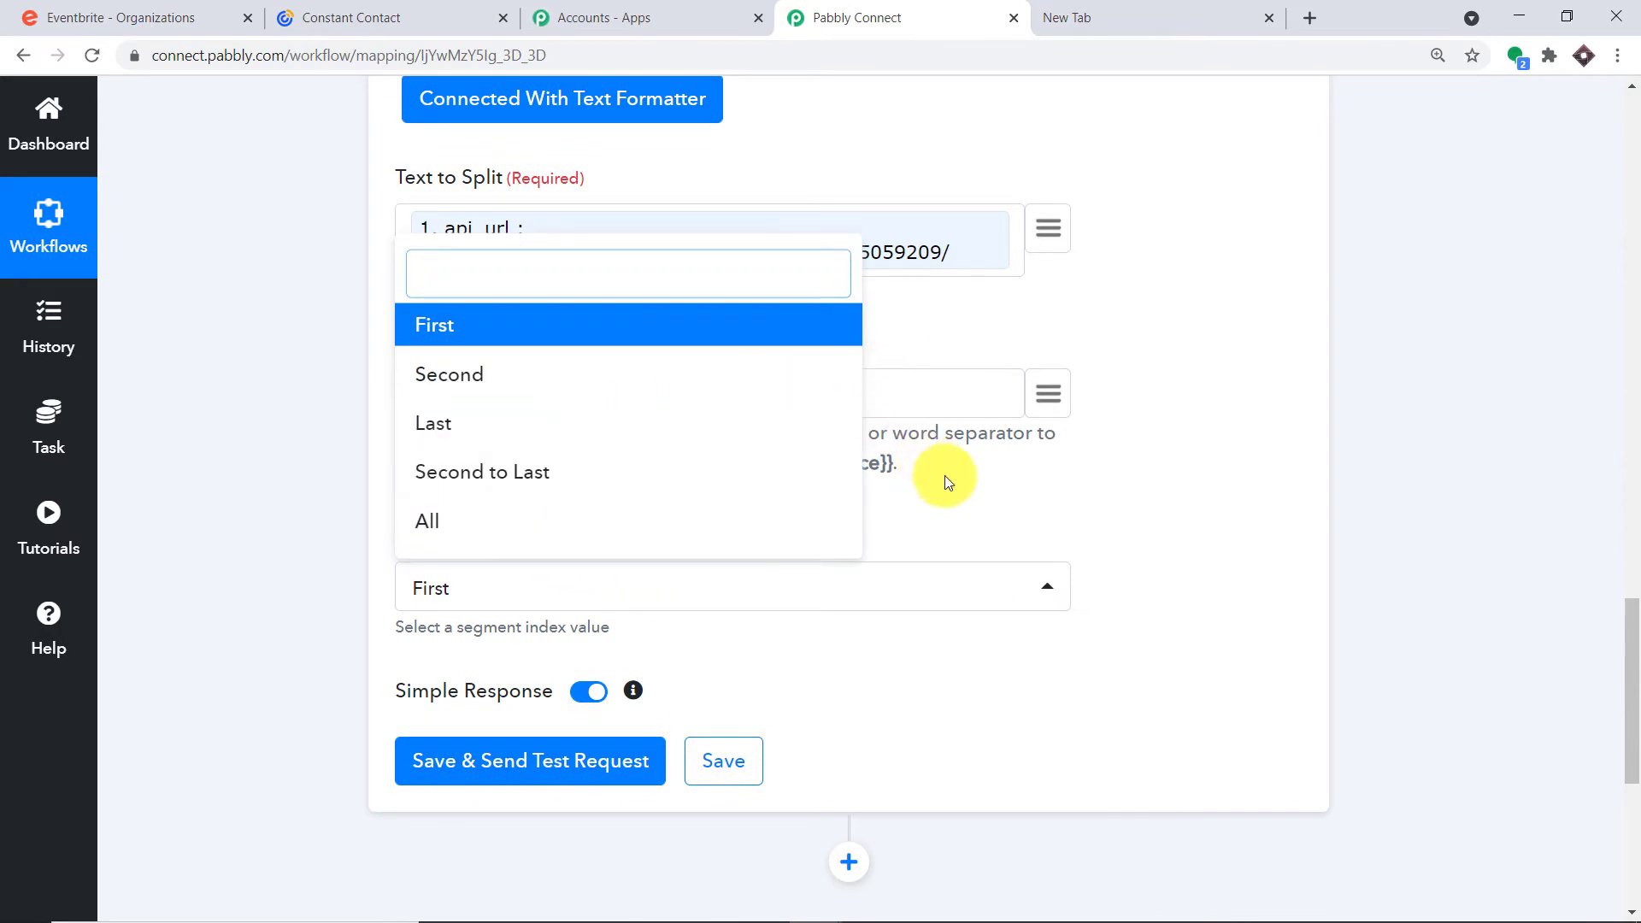
pyautogui.click(424, 587)
pyautogui.click(535, 596)
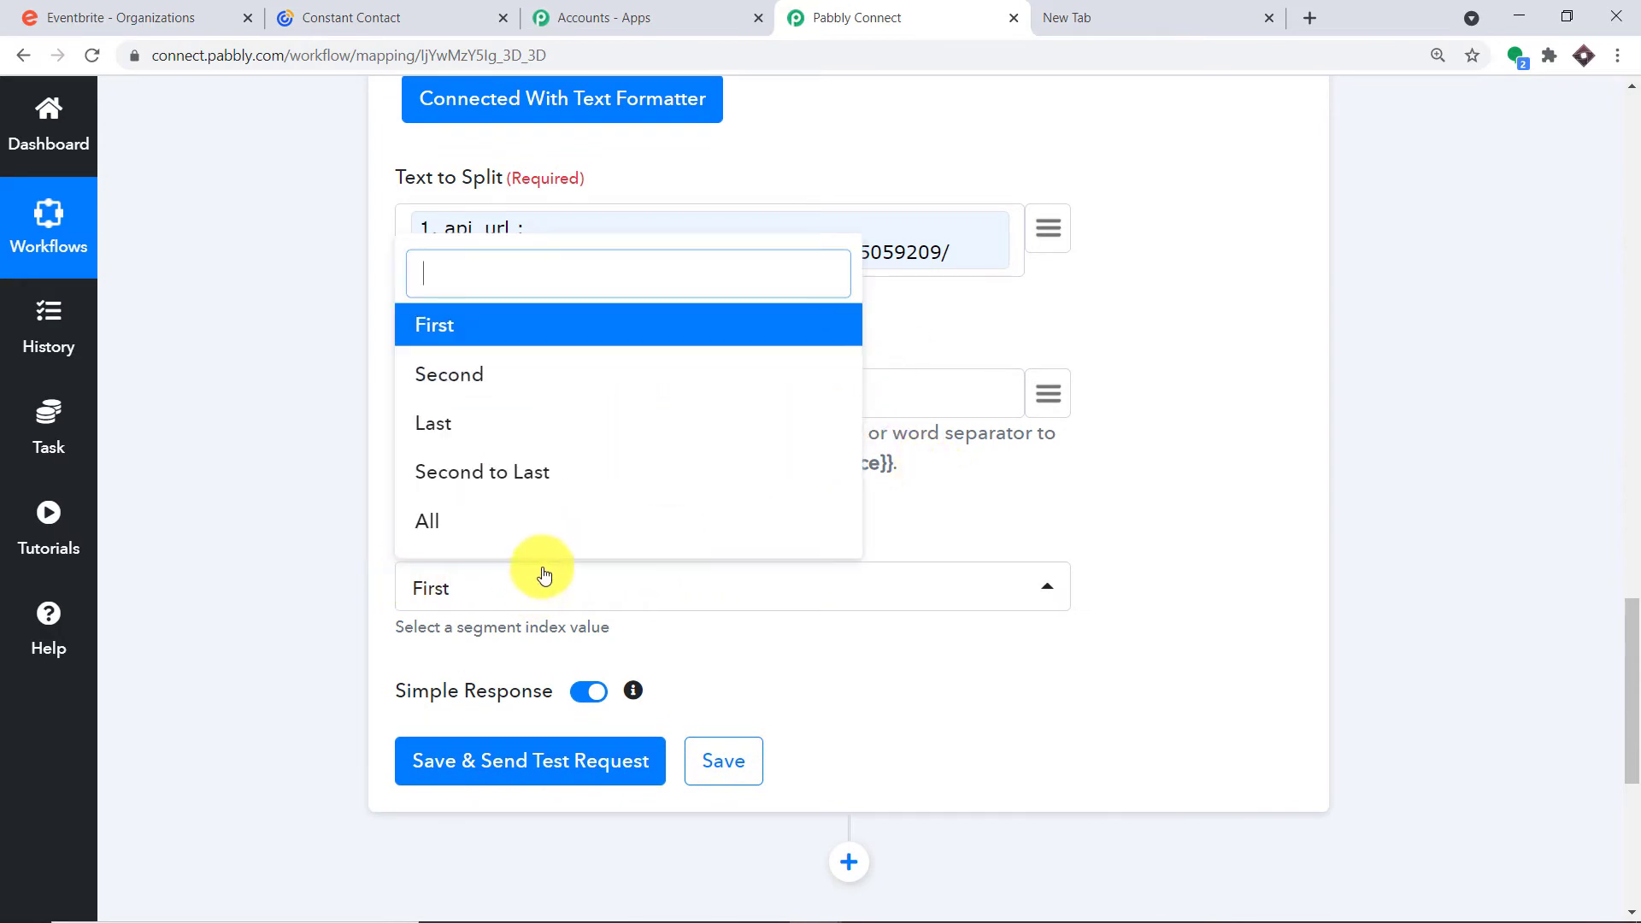
pyautogui.click(598, 475)
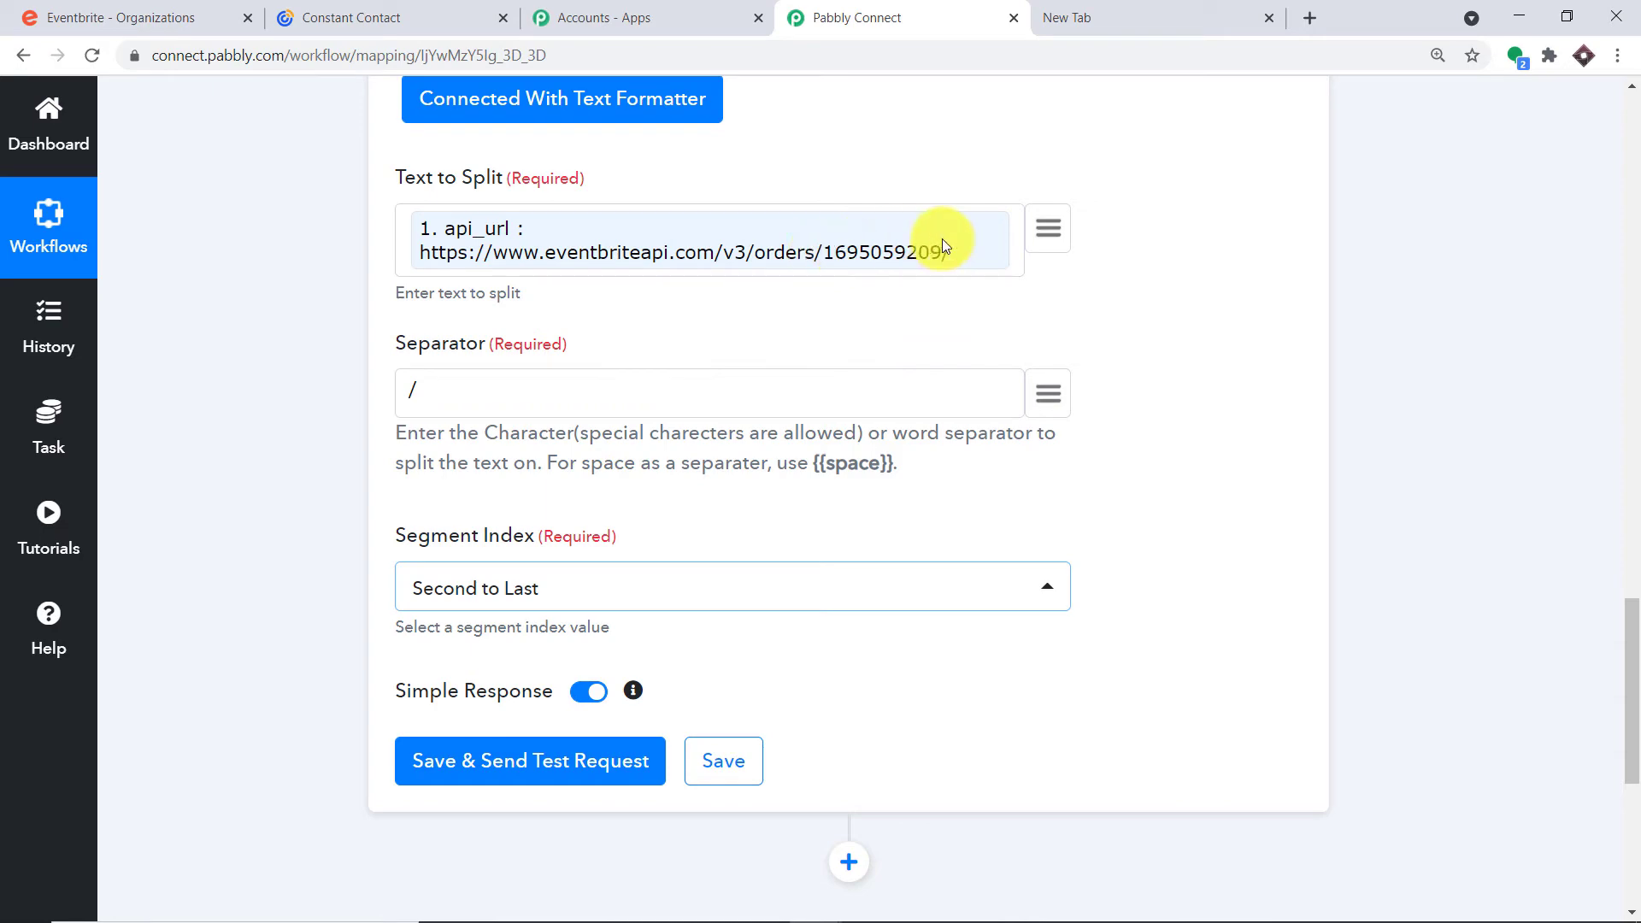
# Save and test the split, confirming it returns the order ID
pyautogui.click(498, 763)
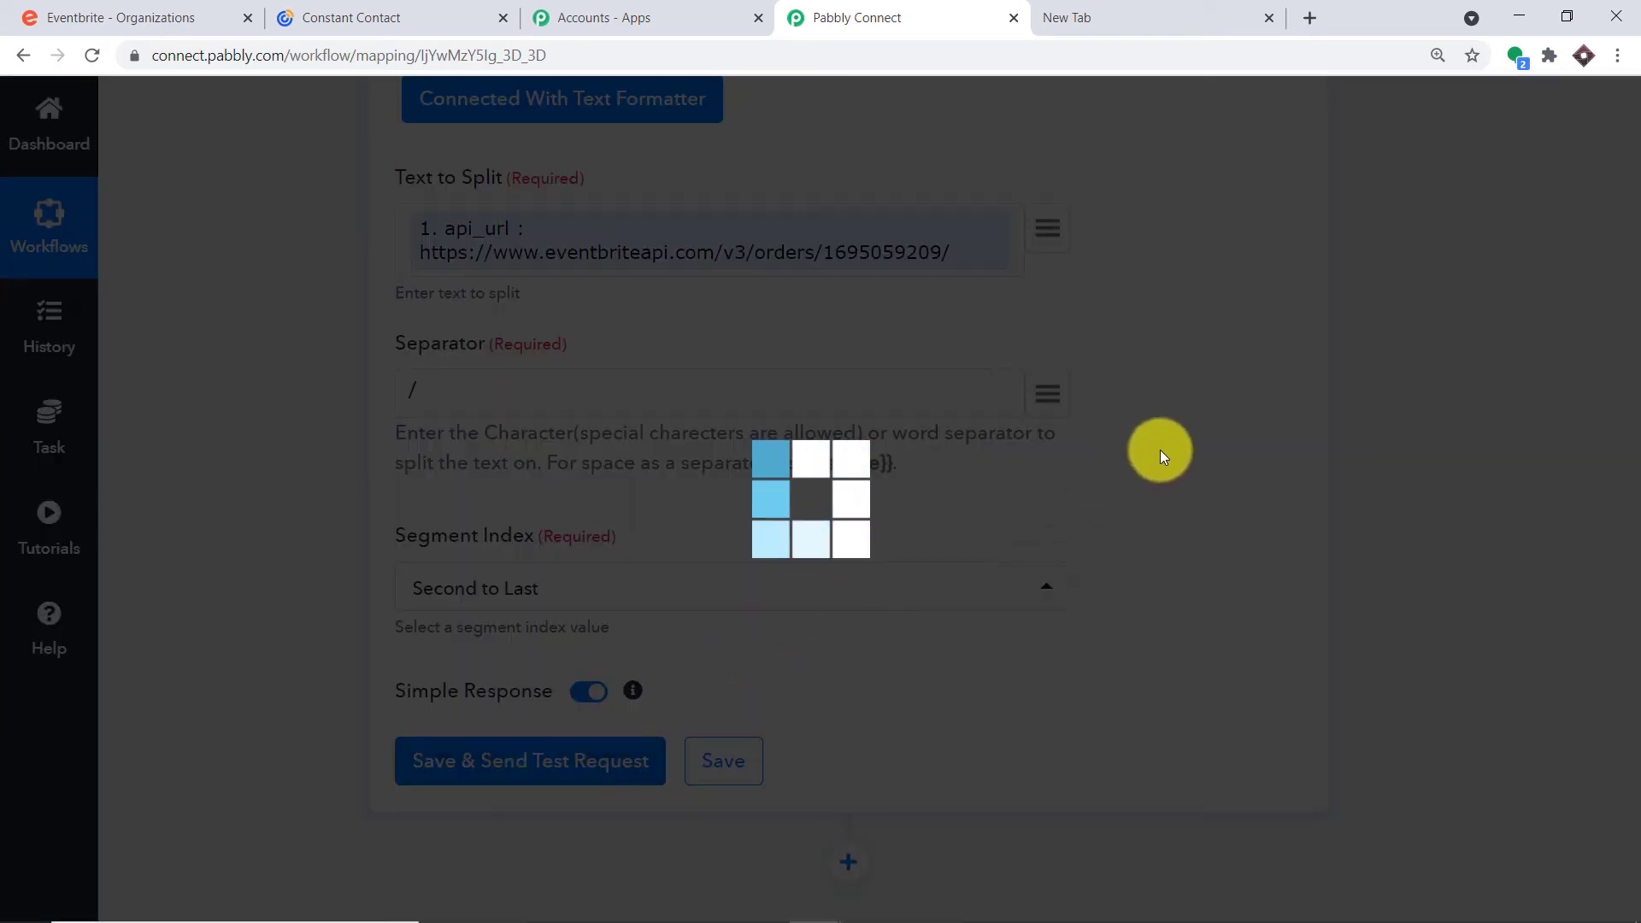
pyautogui.scroll(-5, 1160, 449)
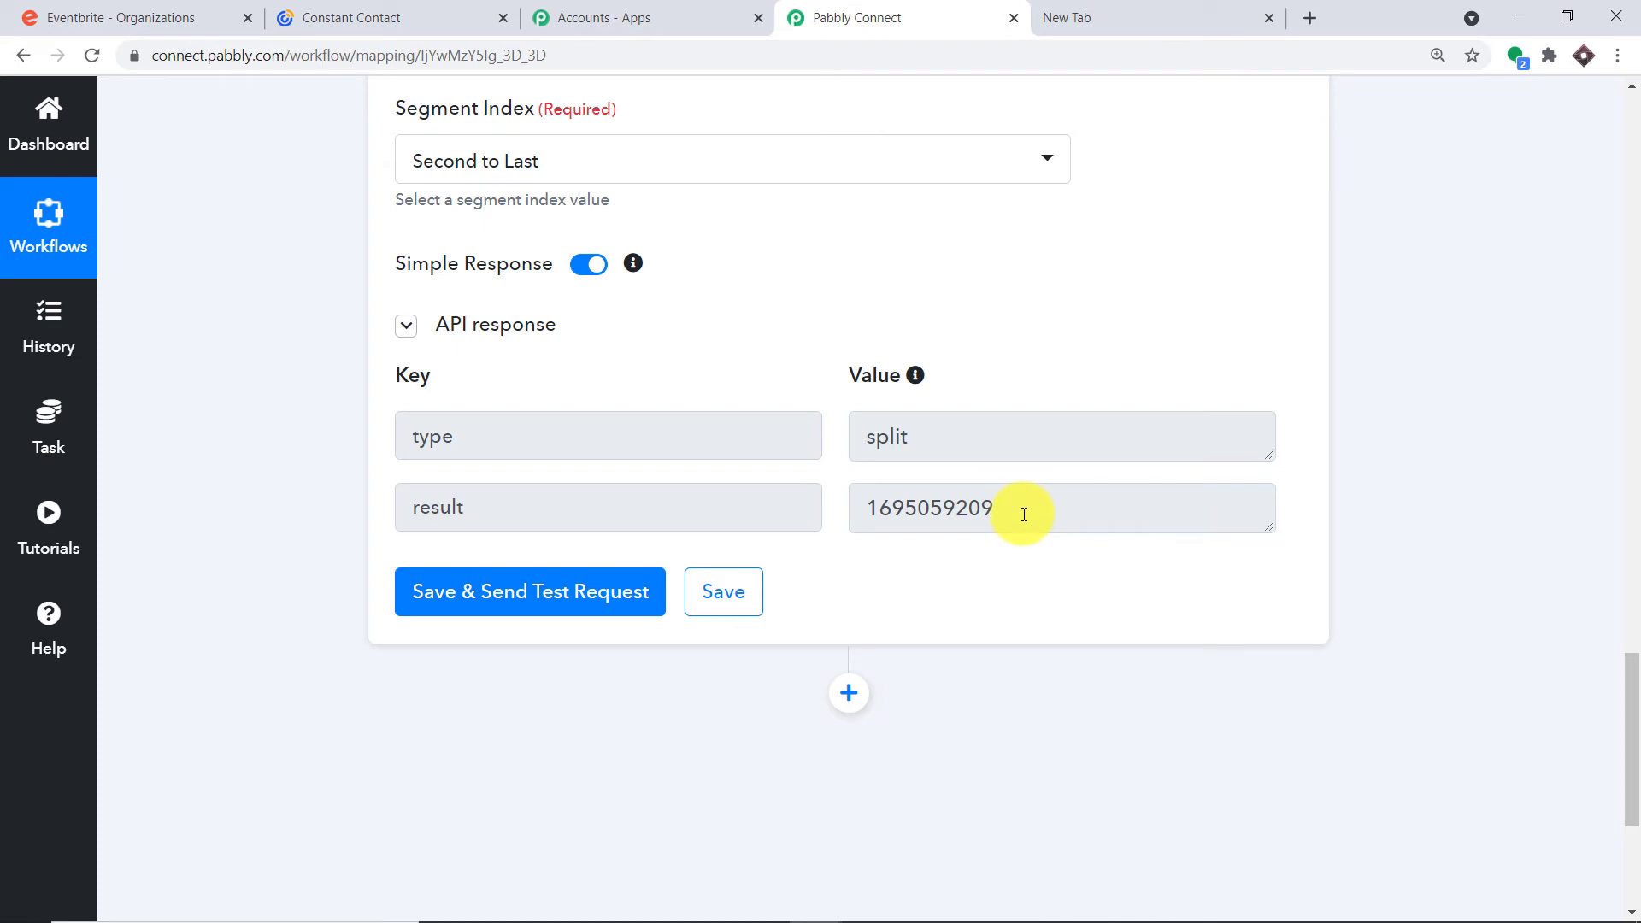
pyautogui.moveTo(1024, 514); pyautogui.dragTo(857, 505)
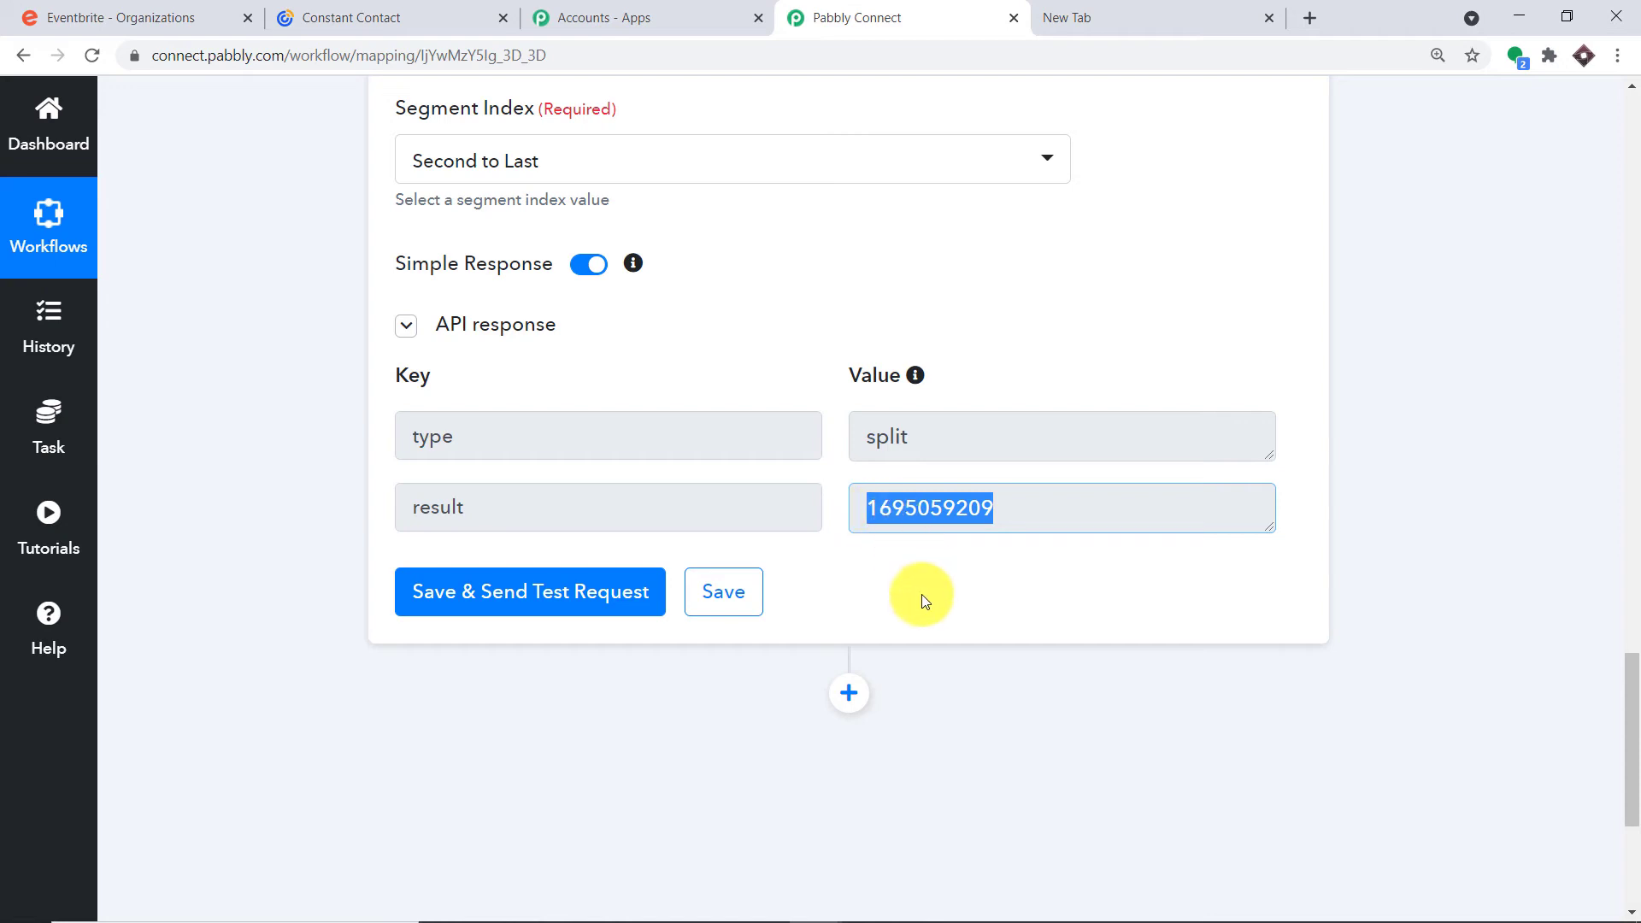
pyautogui.scroll(-3, 893, 562)
# Add an action step using Eventbrite's Get Attendee by Order Id event
pyautogui.click(849, 481)
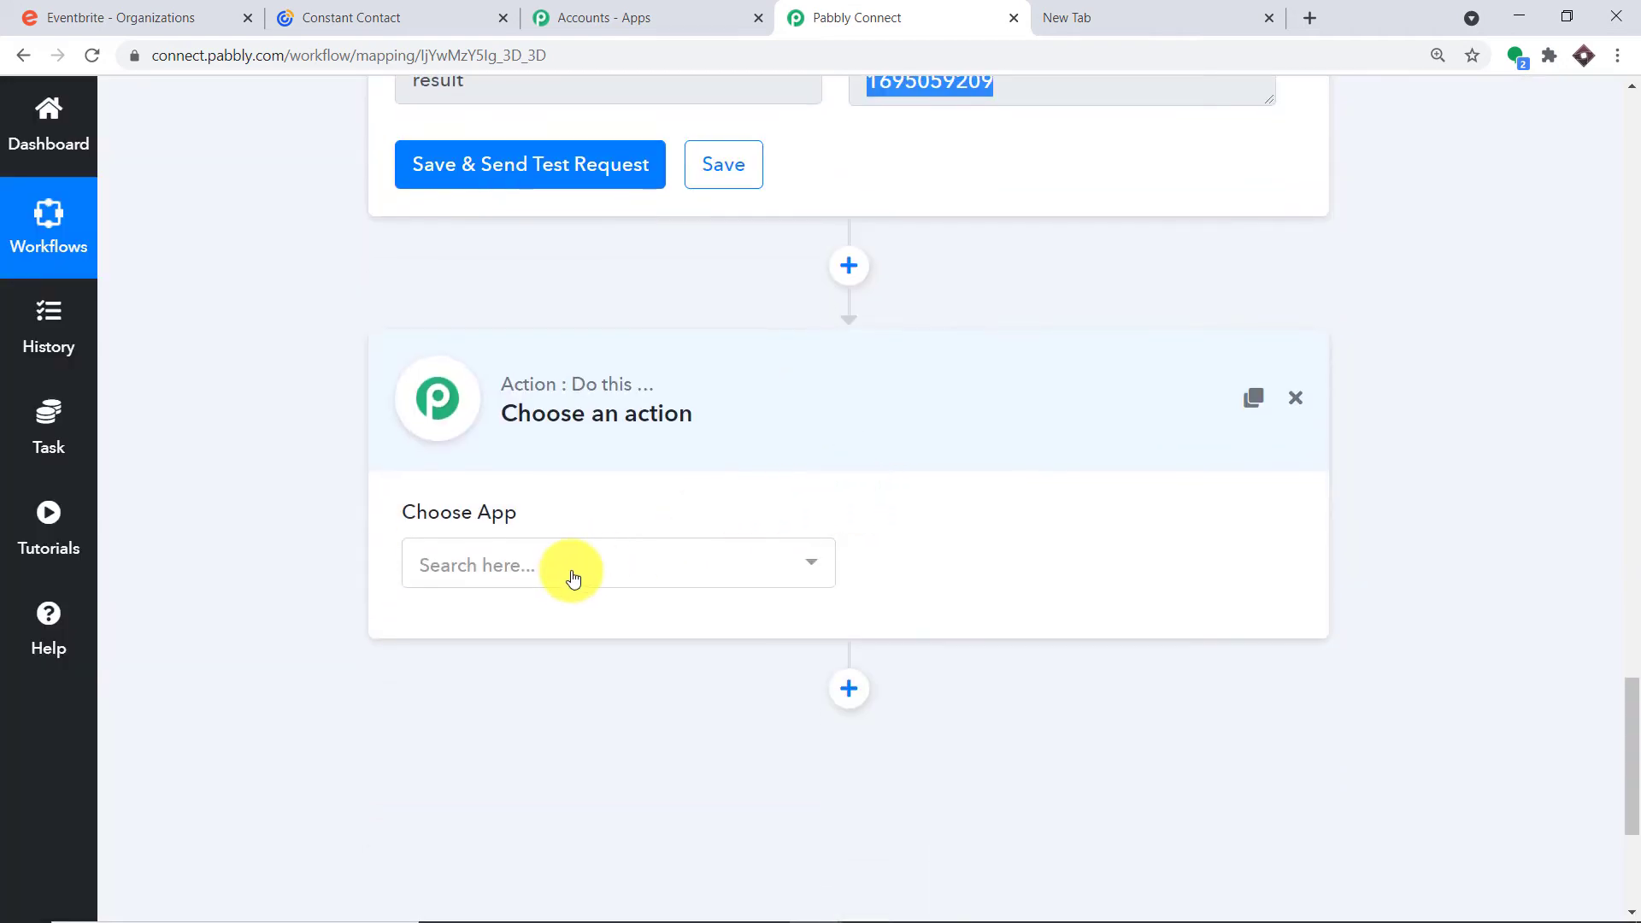
pyautogui.click(572, 579)
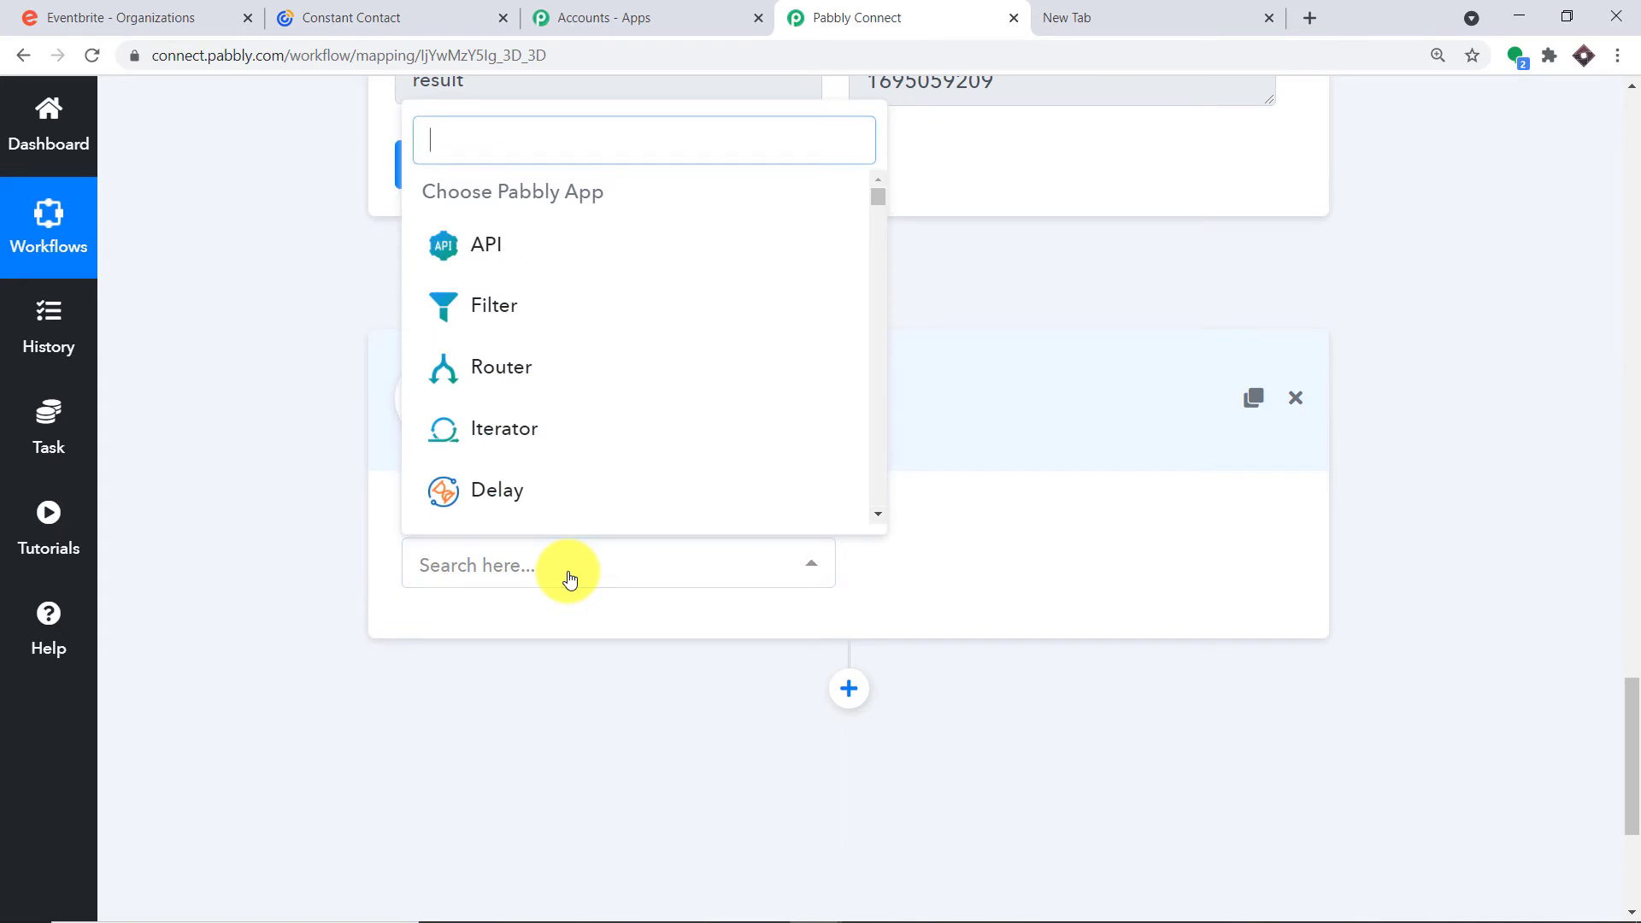
pyautogui.write('even')
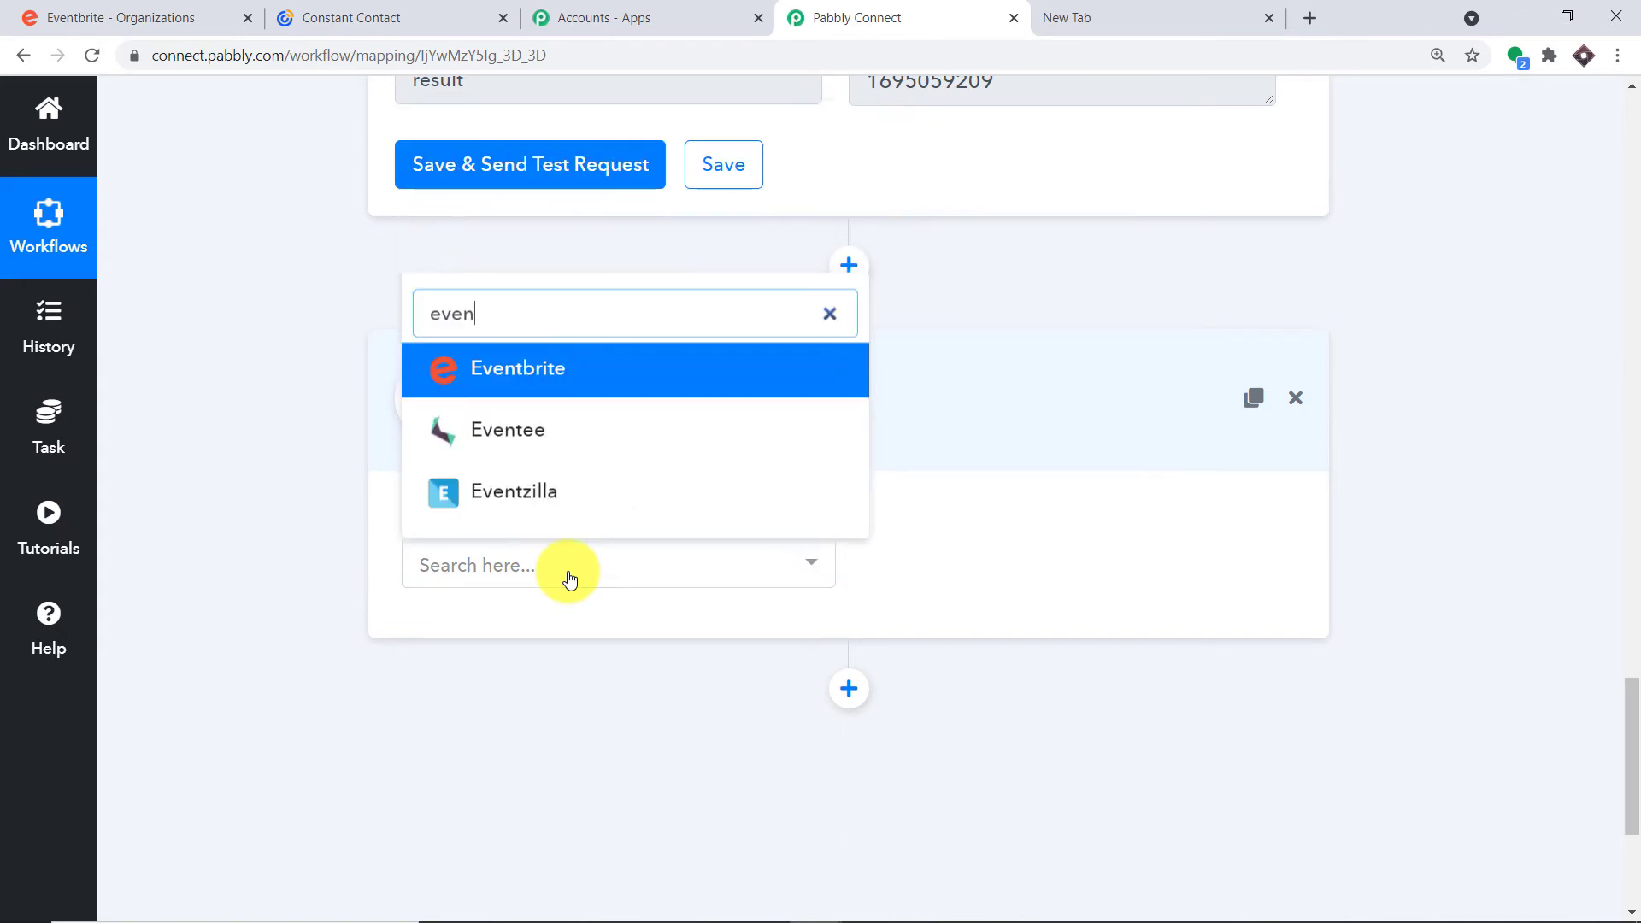
pyautogui.click(586, 368)
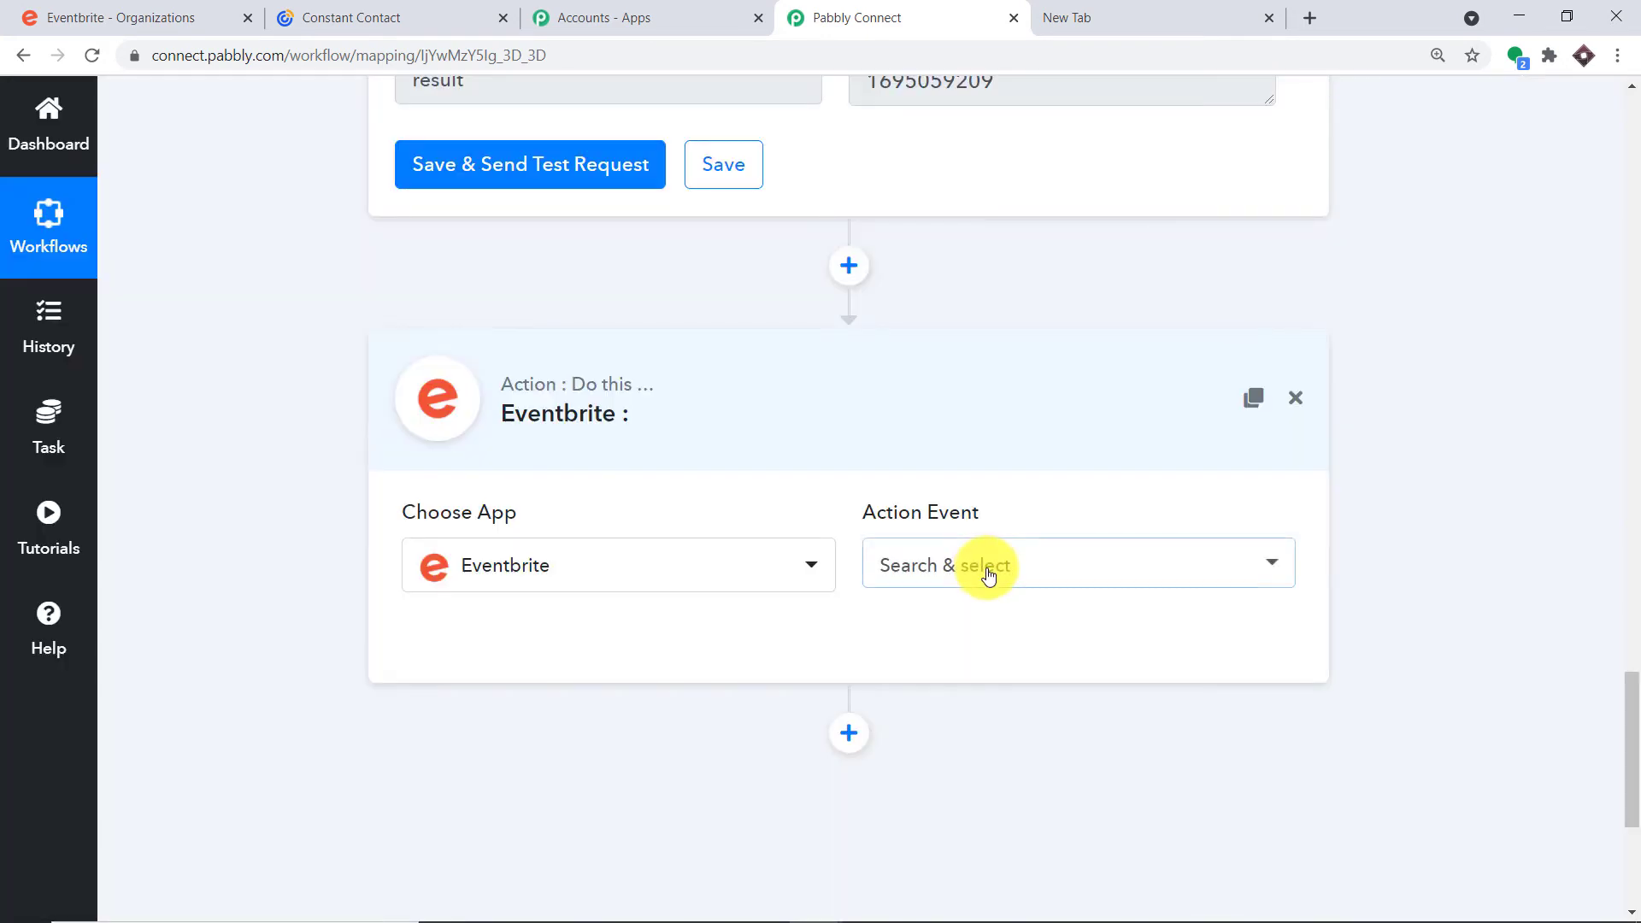
pyautogui.click(988, 575)
pyautogui.scroll(-5, 1025, 359)
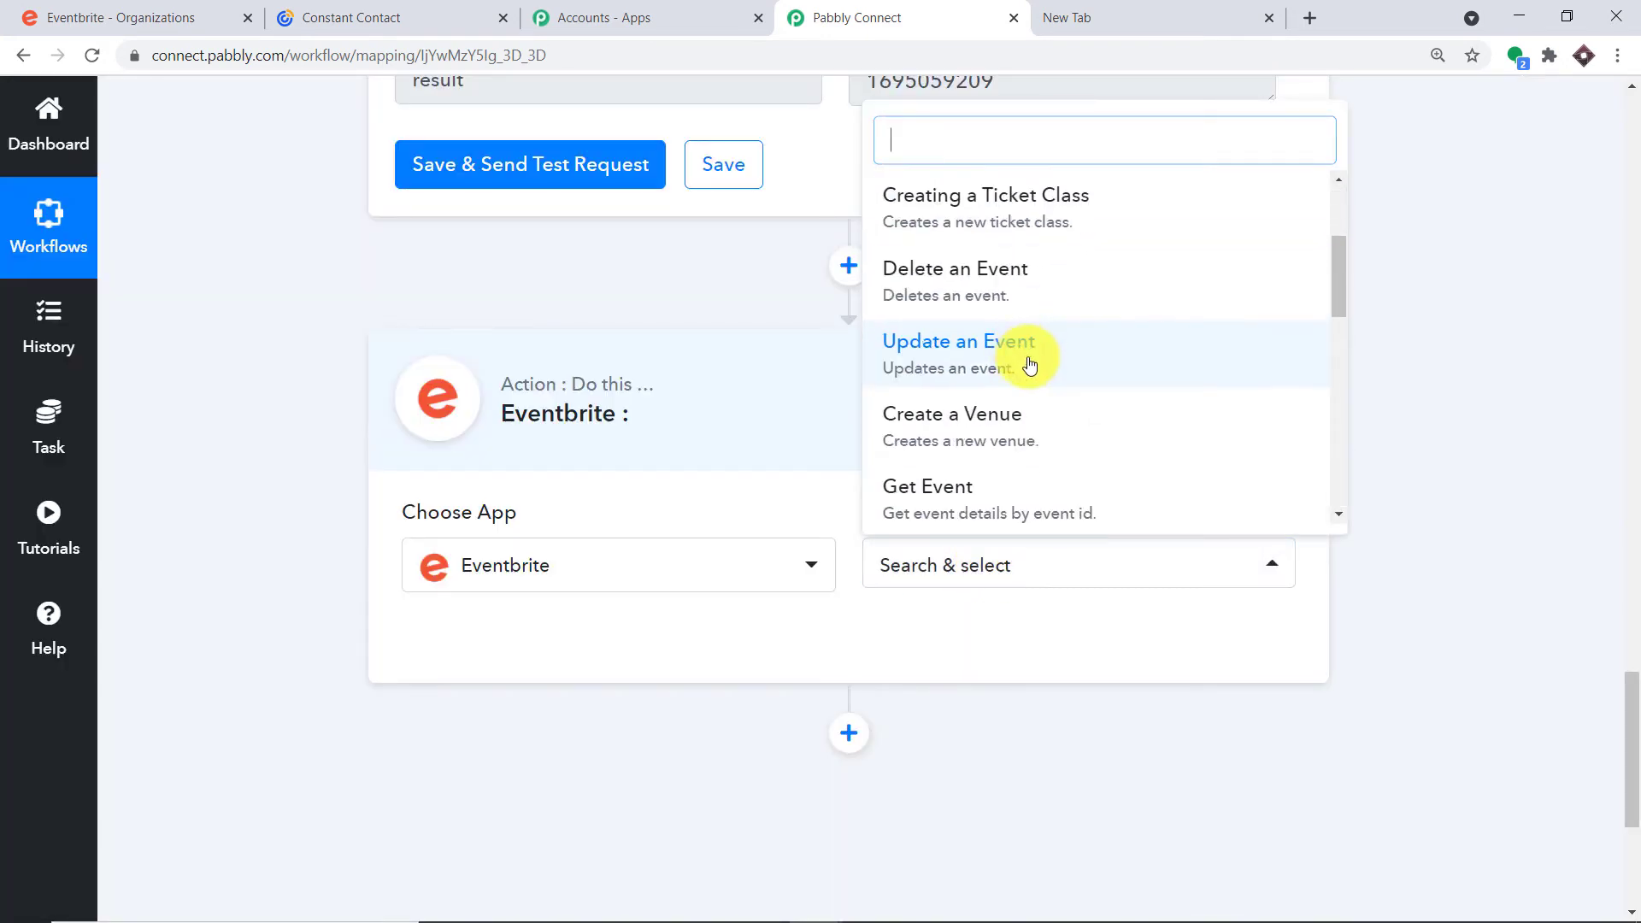
pyautogui.scroll(-1, 1055, 377)
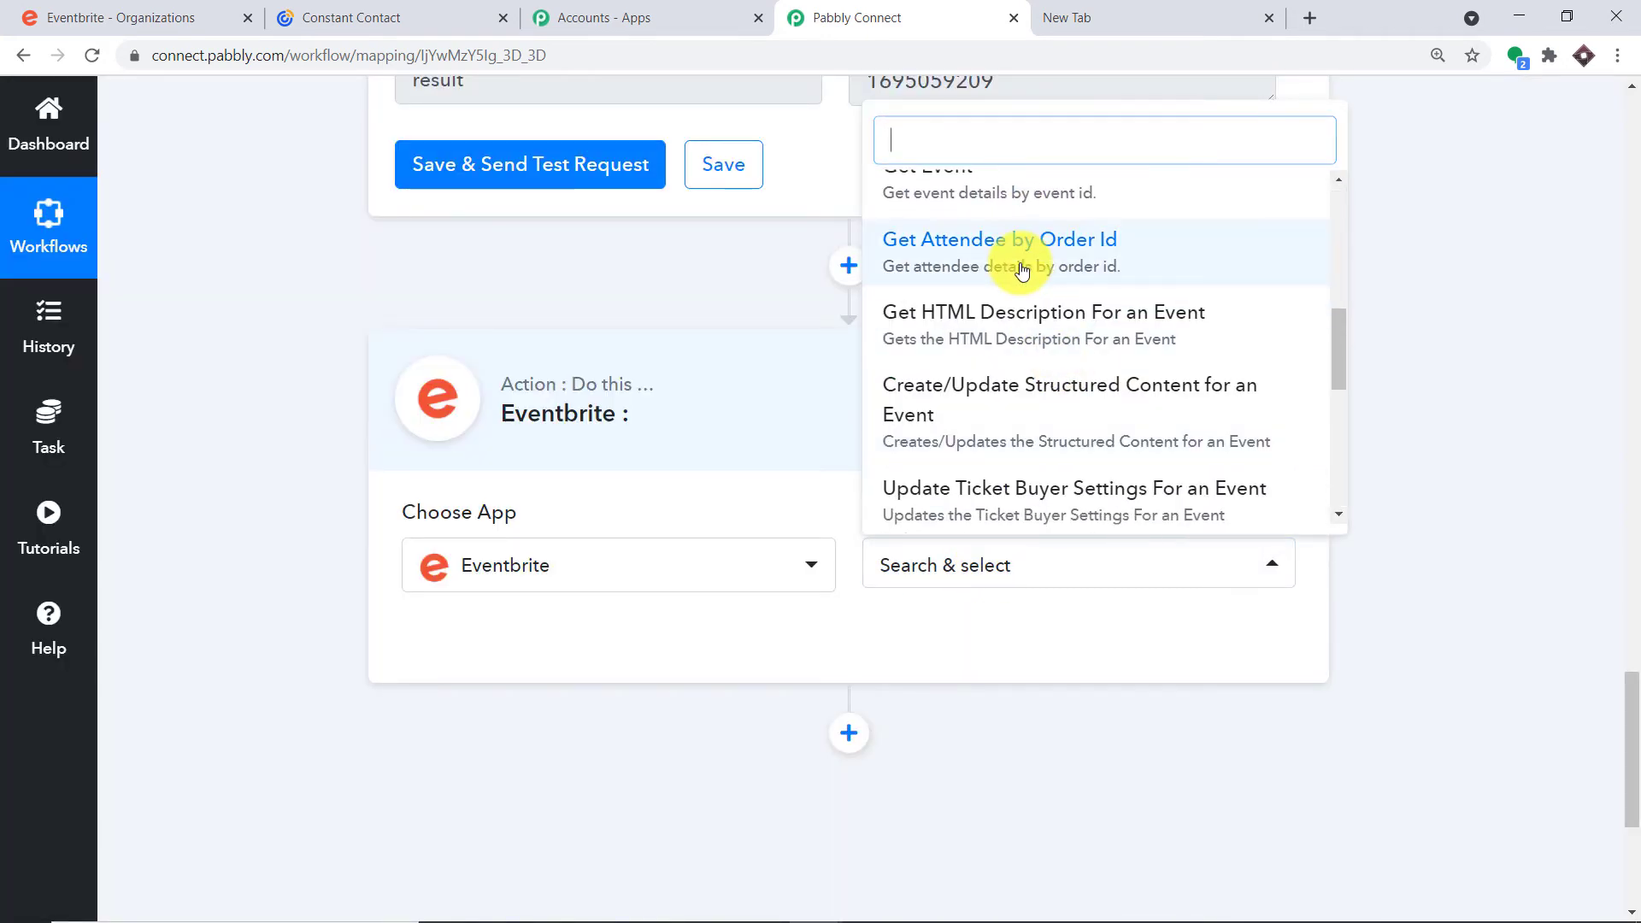
pyautogui.click(1022, 270)
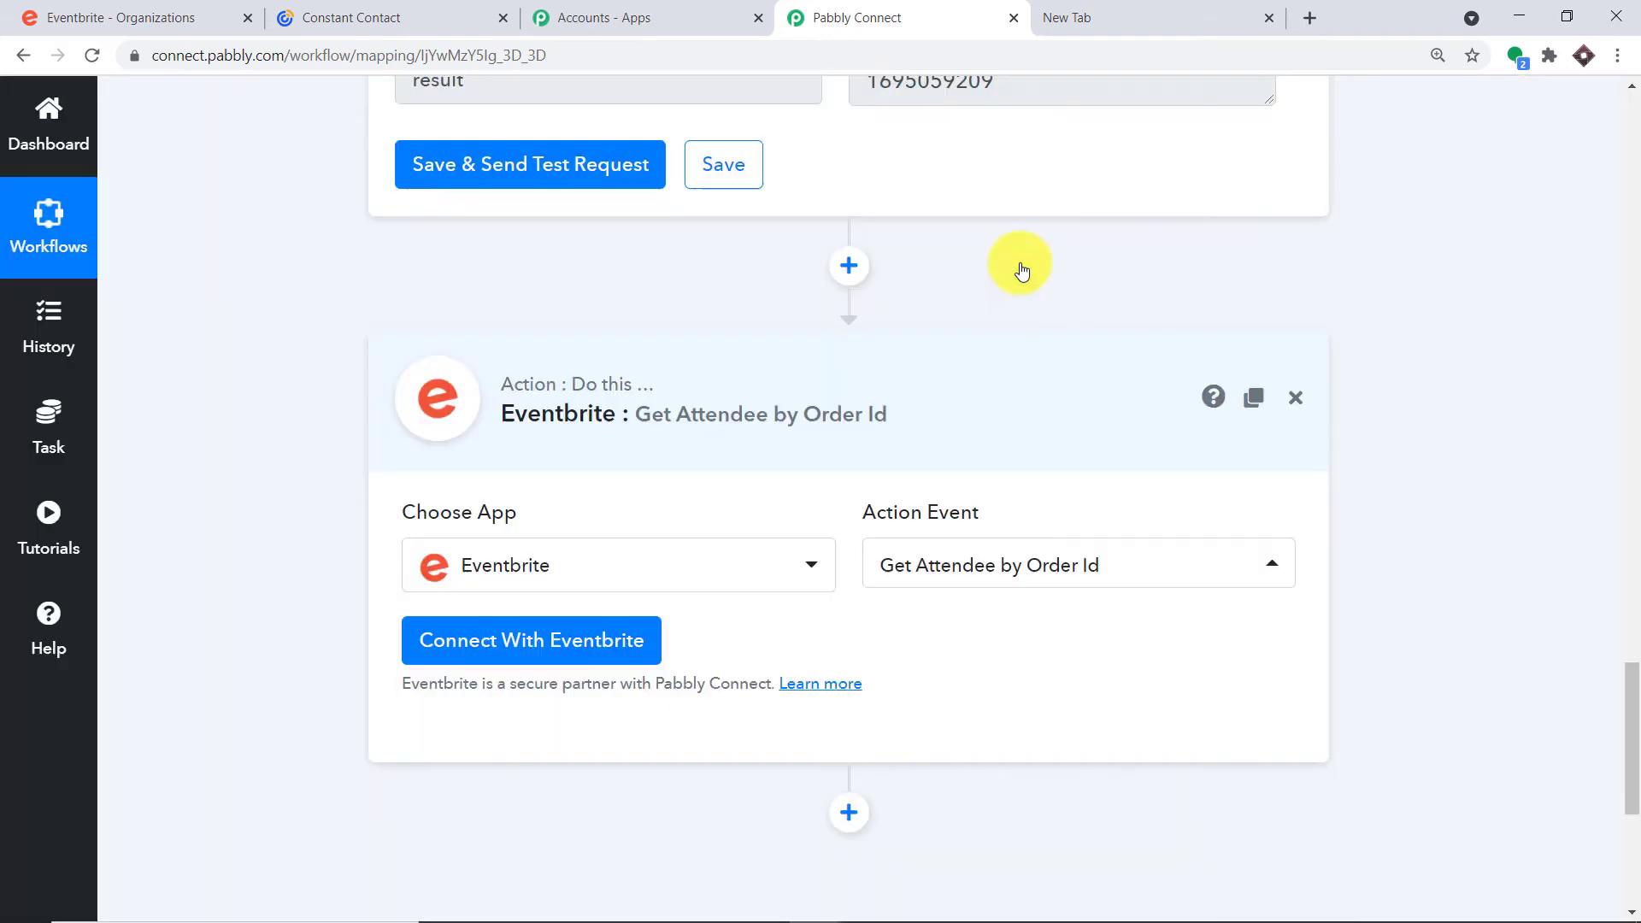
# Connect a new Eventbrite account and allow Pabbly Connect access
pyautogui.click(489, 649)
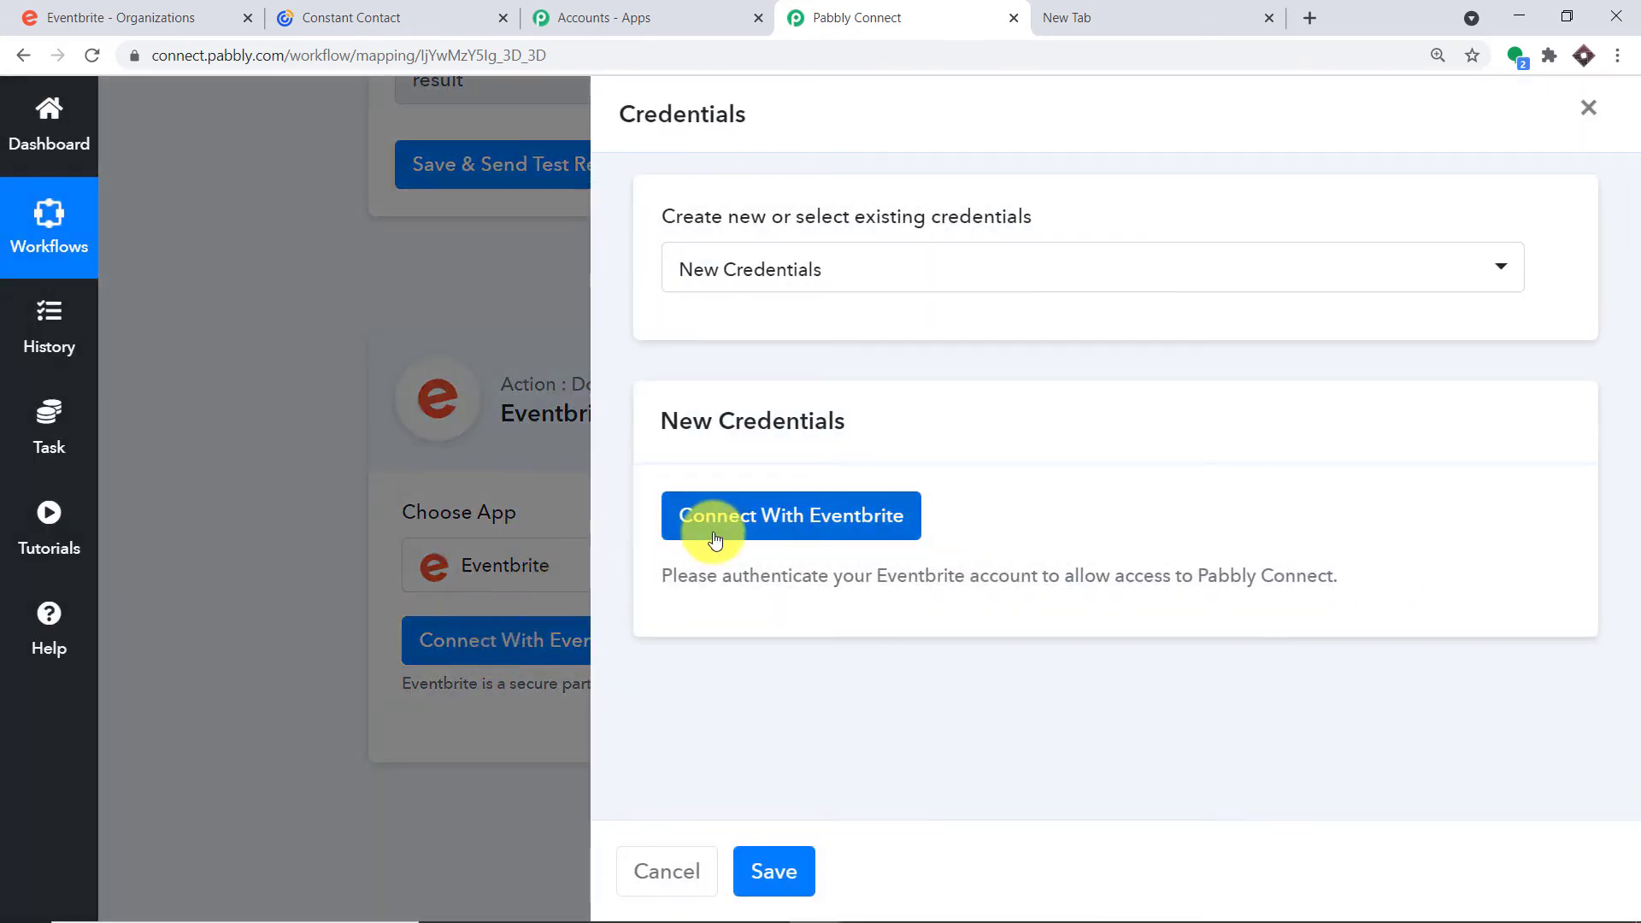
pyautogui.click(716, 540)
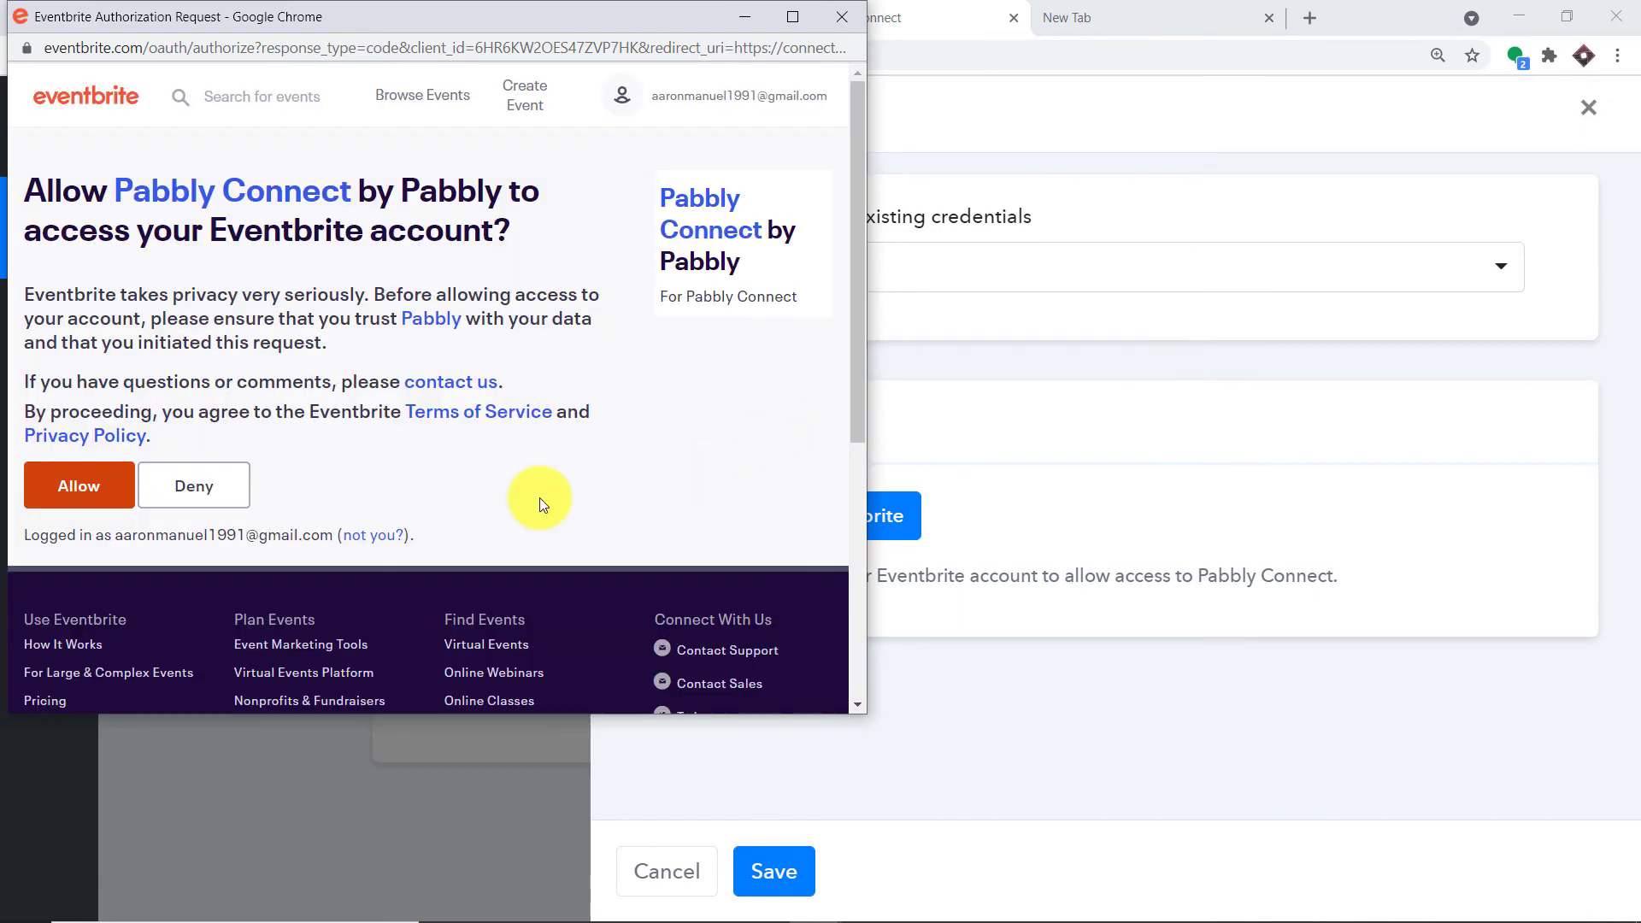
pyautogui.click(76, 489)
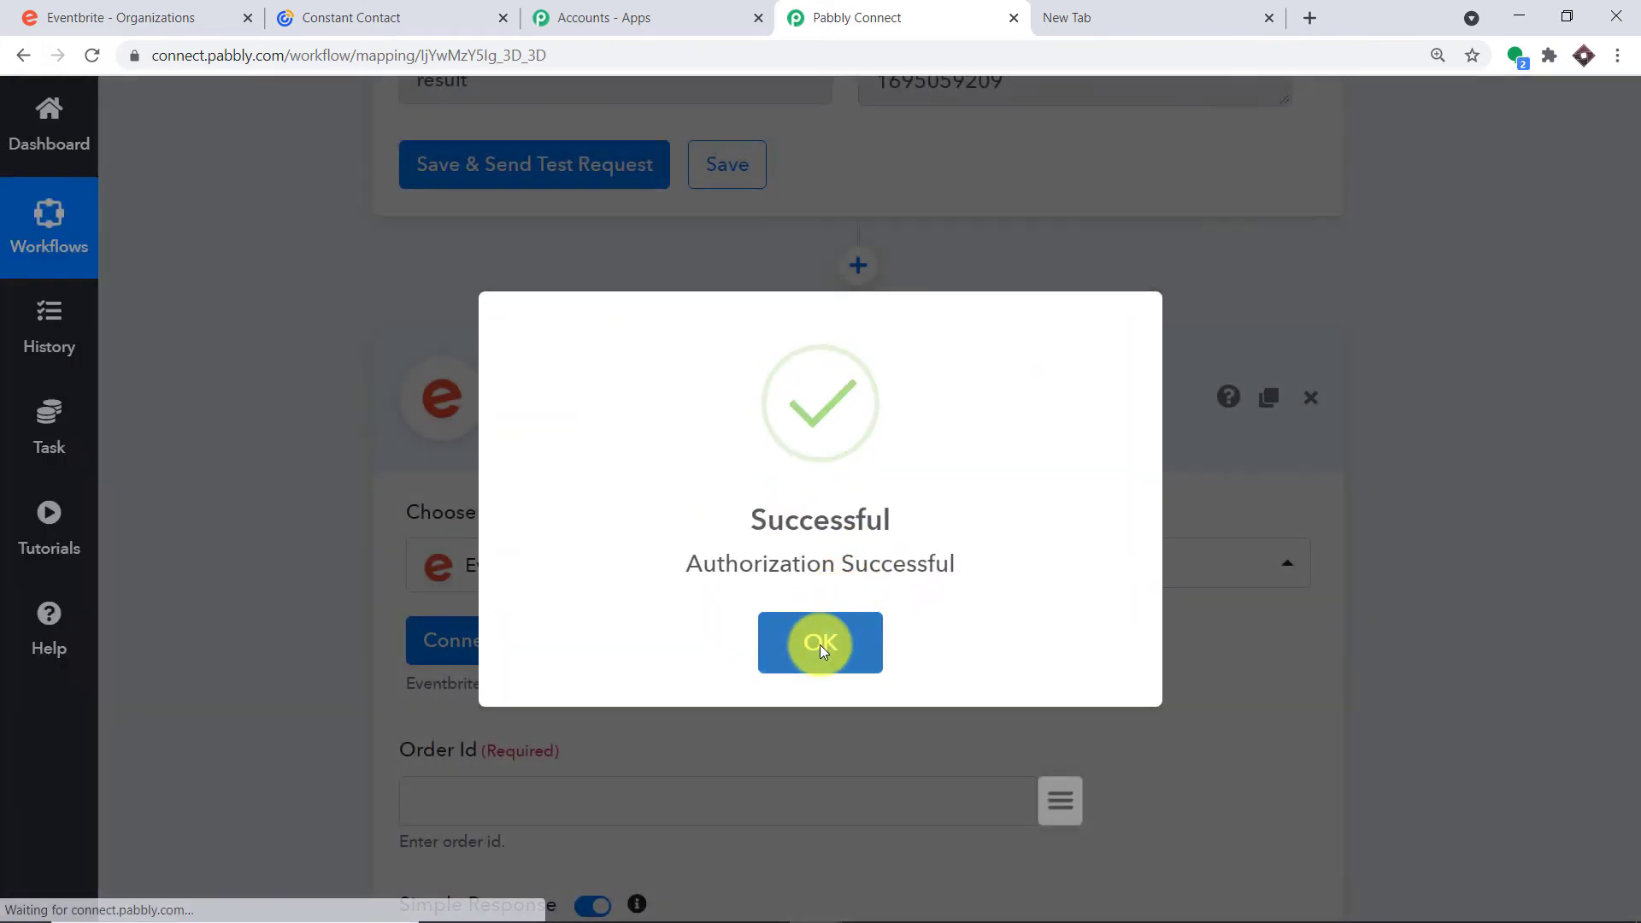
pyautogui.click(818, 644)
pyautogui.scroll(-2, 812, 612)
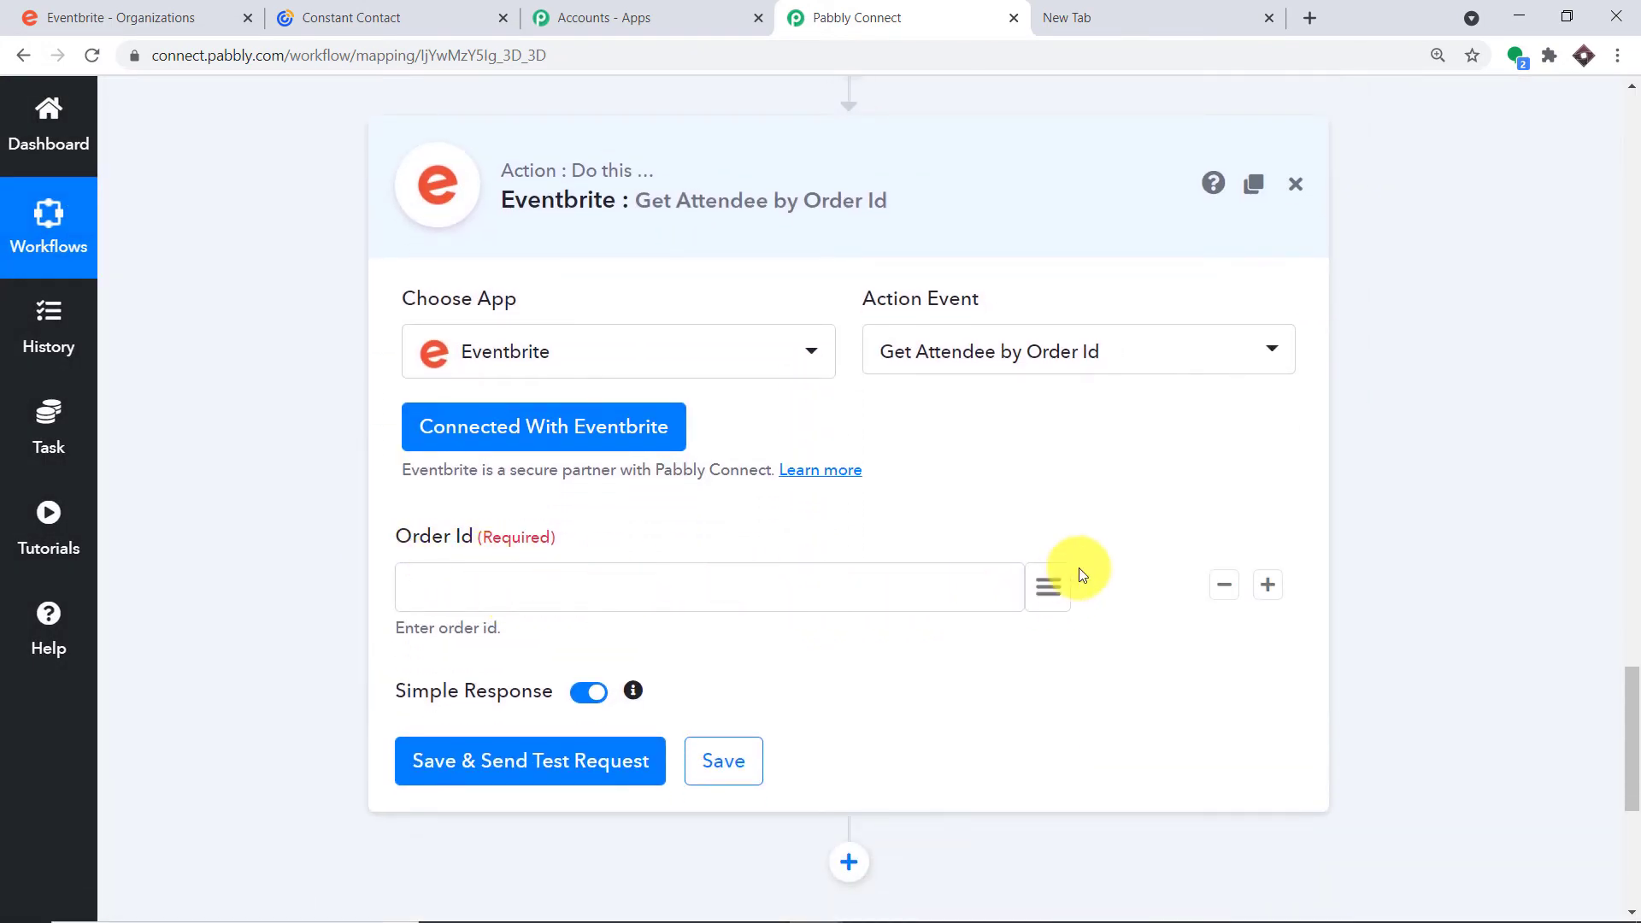
# Map the Text Formatter split result into the Order Id field
pyautogui.click(1049, 588)
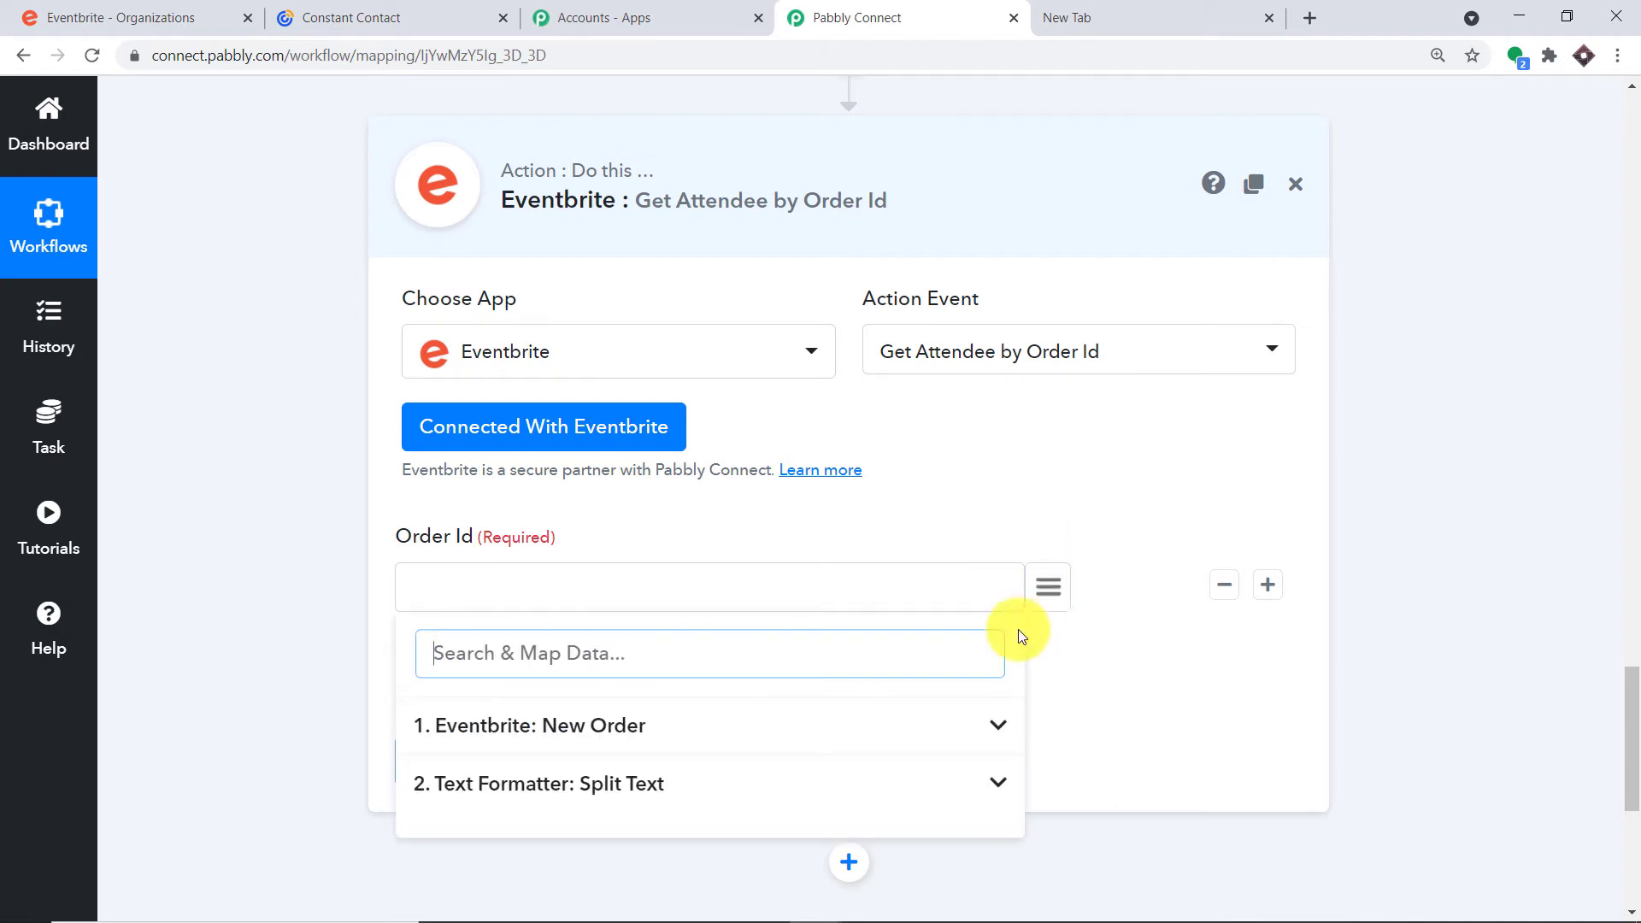
pyautogui.click(569, 788)
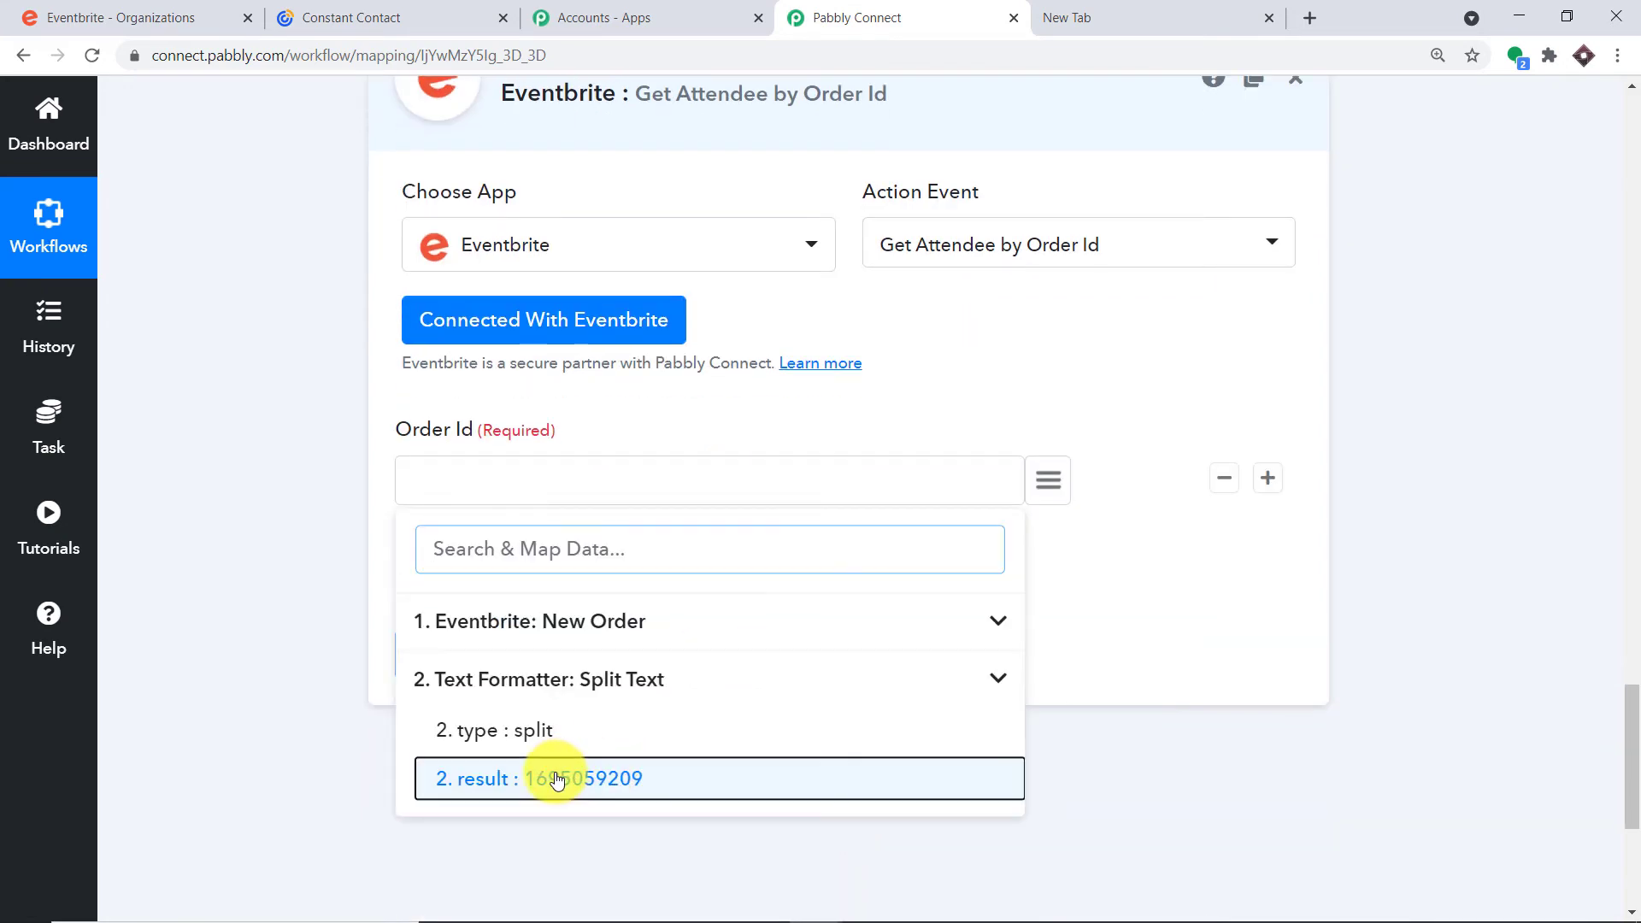
pyautogui.click(555, 779)
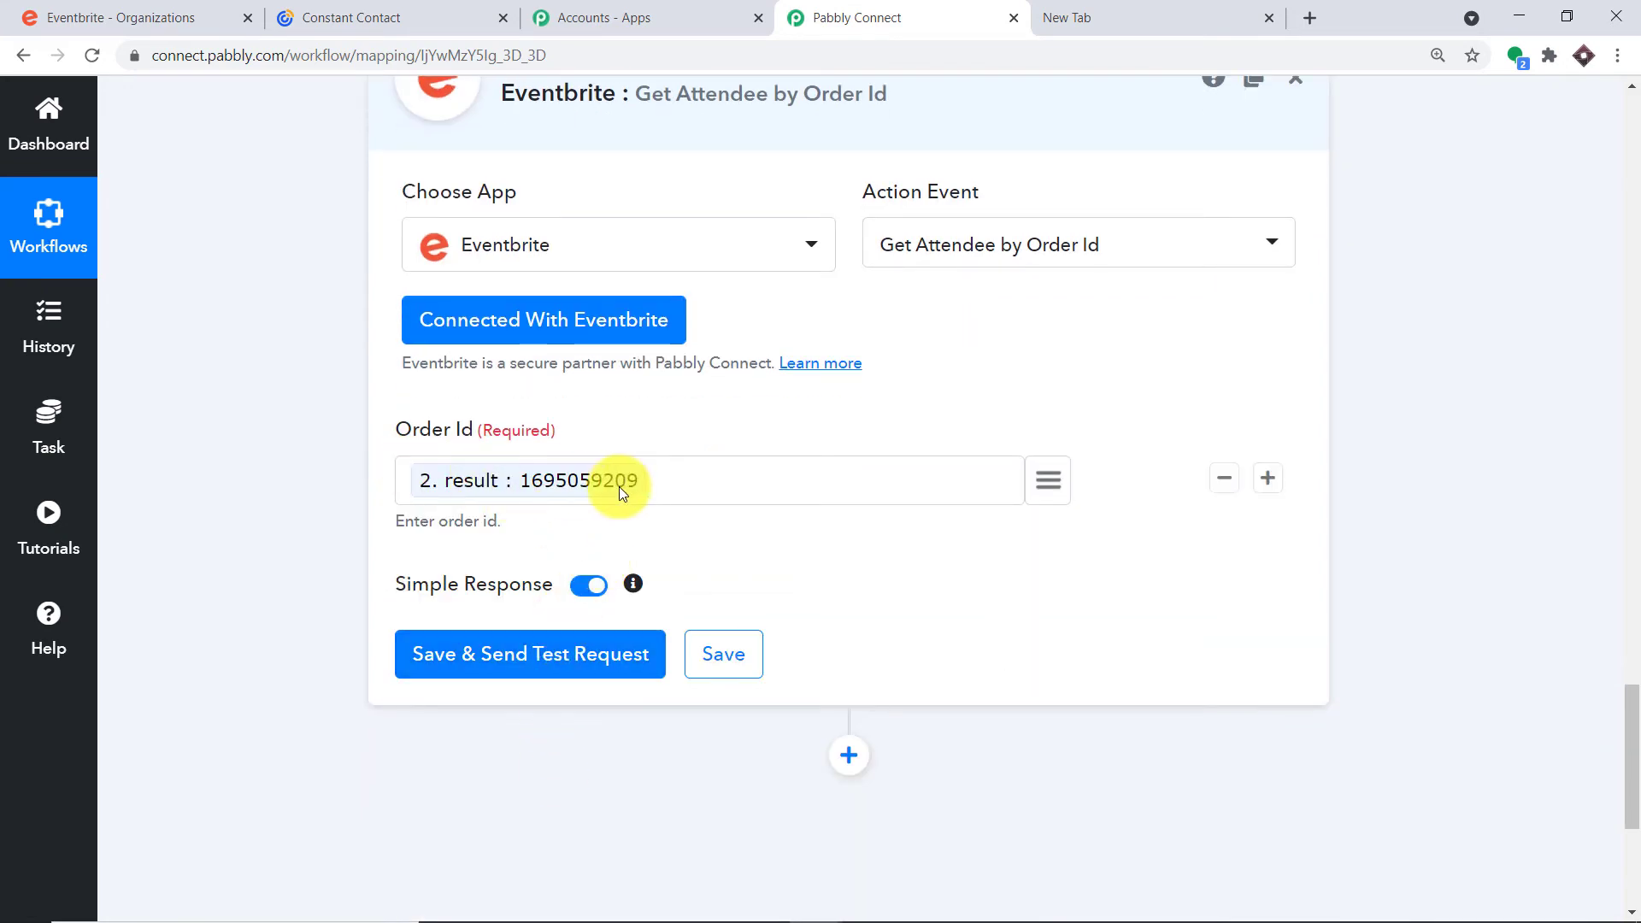
# Test the step to fetch the attendee's name, e-mail and barcode, then add another action step
pyautogui.click(565, 659)
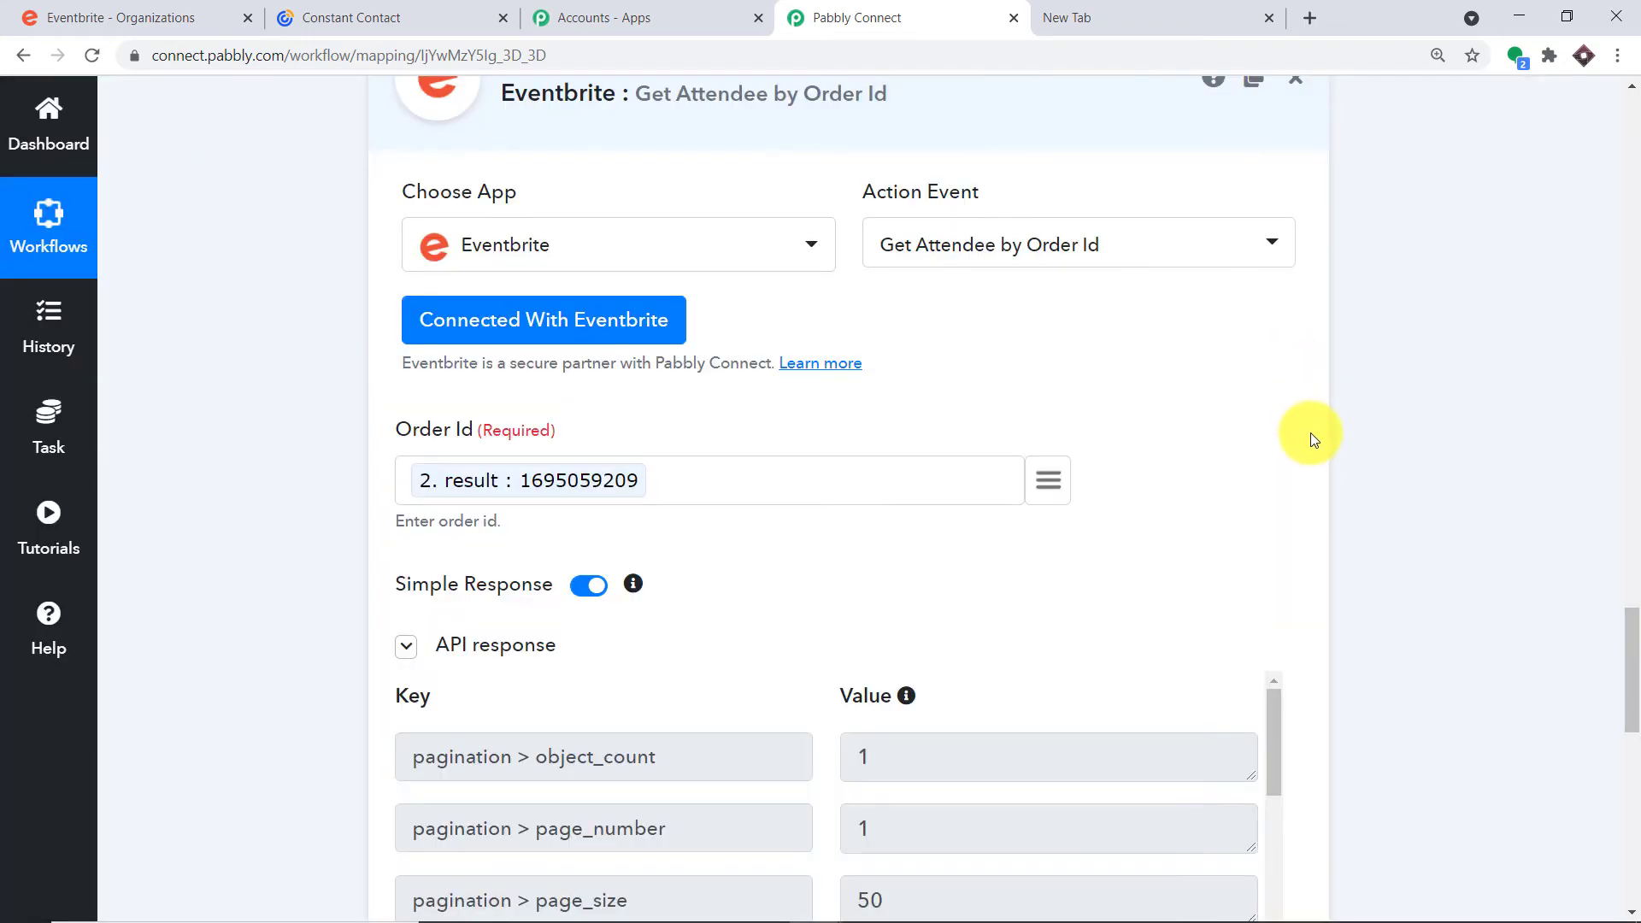
pyautogui.scroll(-4, 1239, 453)
pyautogui.moveTo(1271, 414); pyautogui.dragTo(1234, 761)
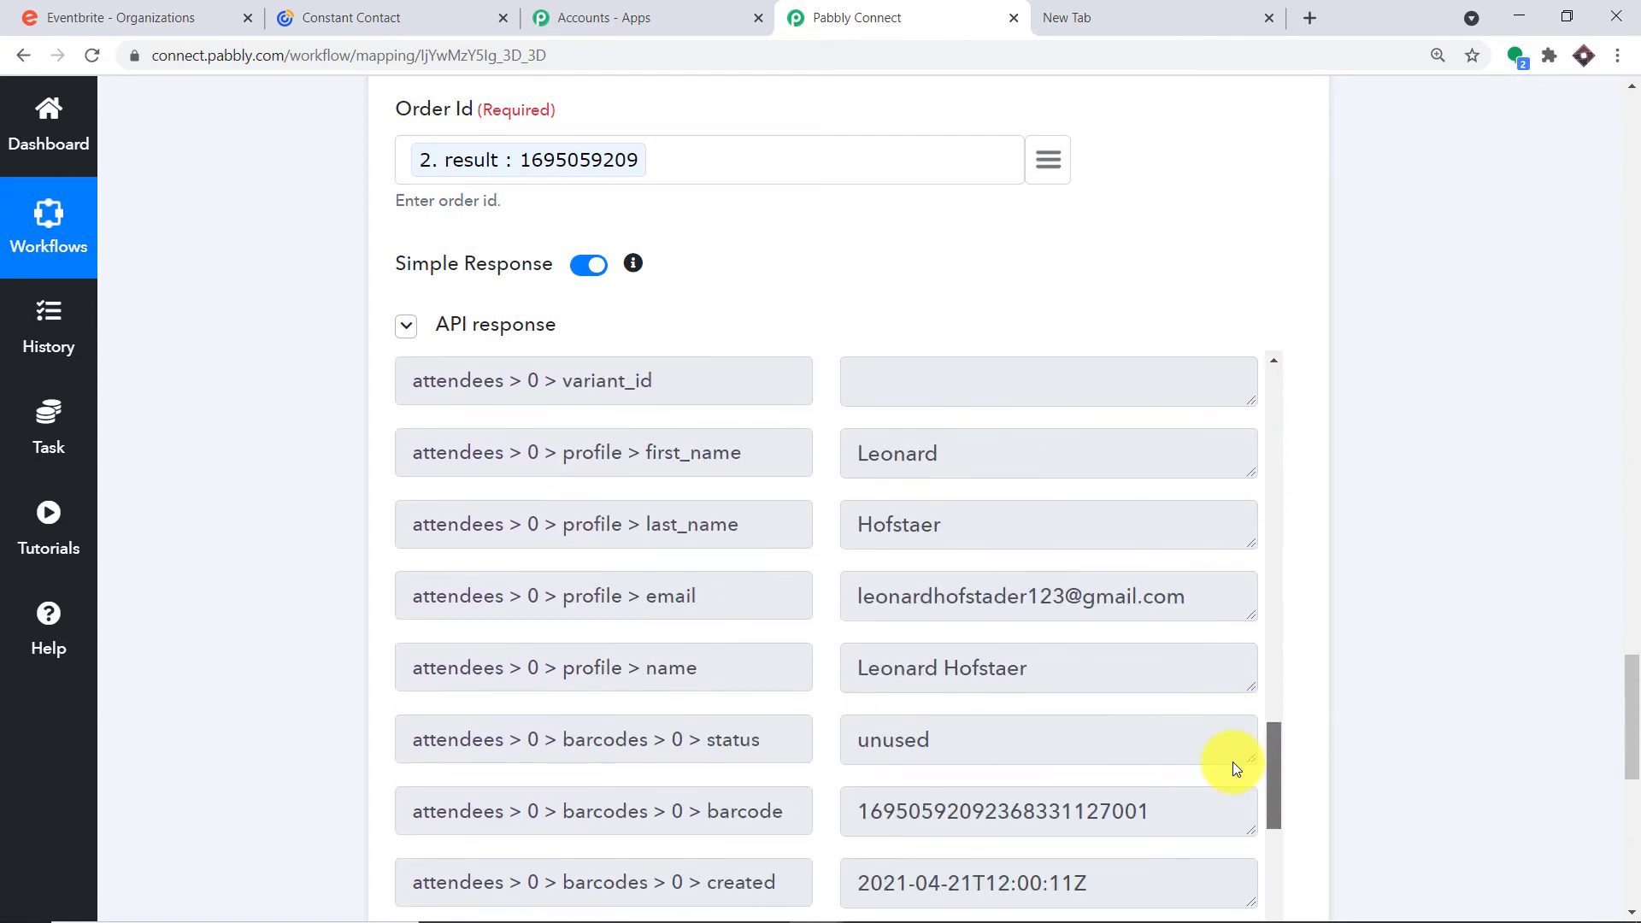
pyautogui.scroll(-1, 879, 586)
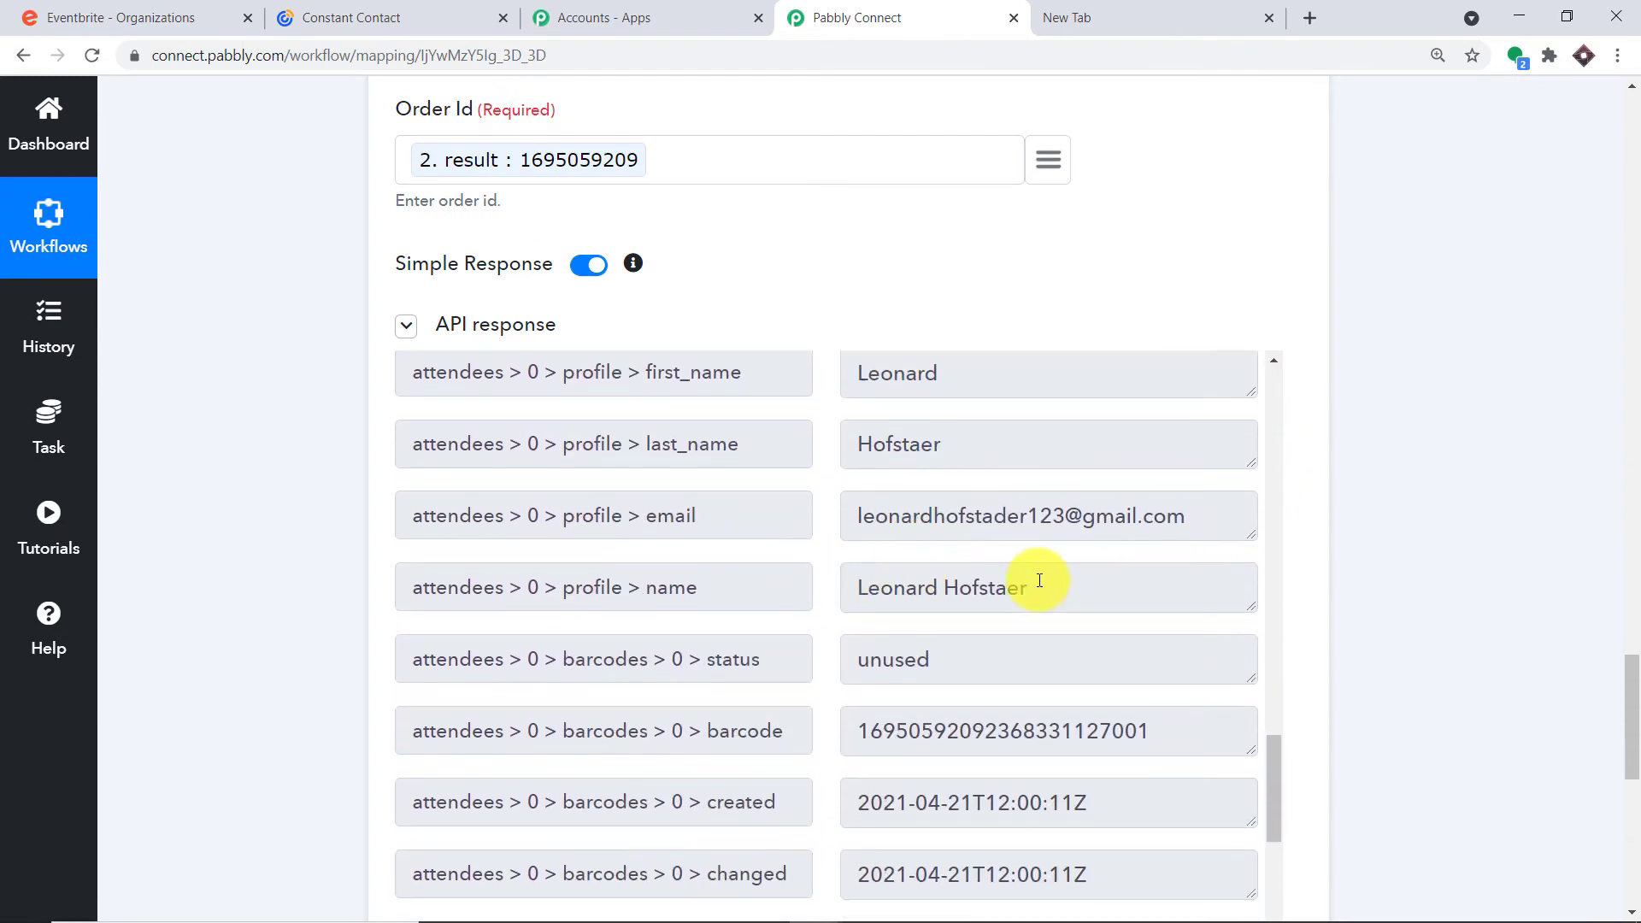
pyautogui.moveTo(1632, 710); pyautogui.dragTo(1636, 817)
pyautogui.click(850, 418)
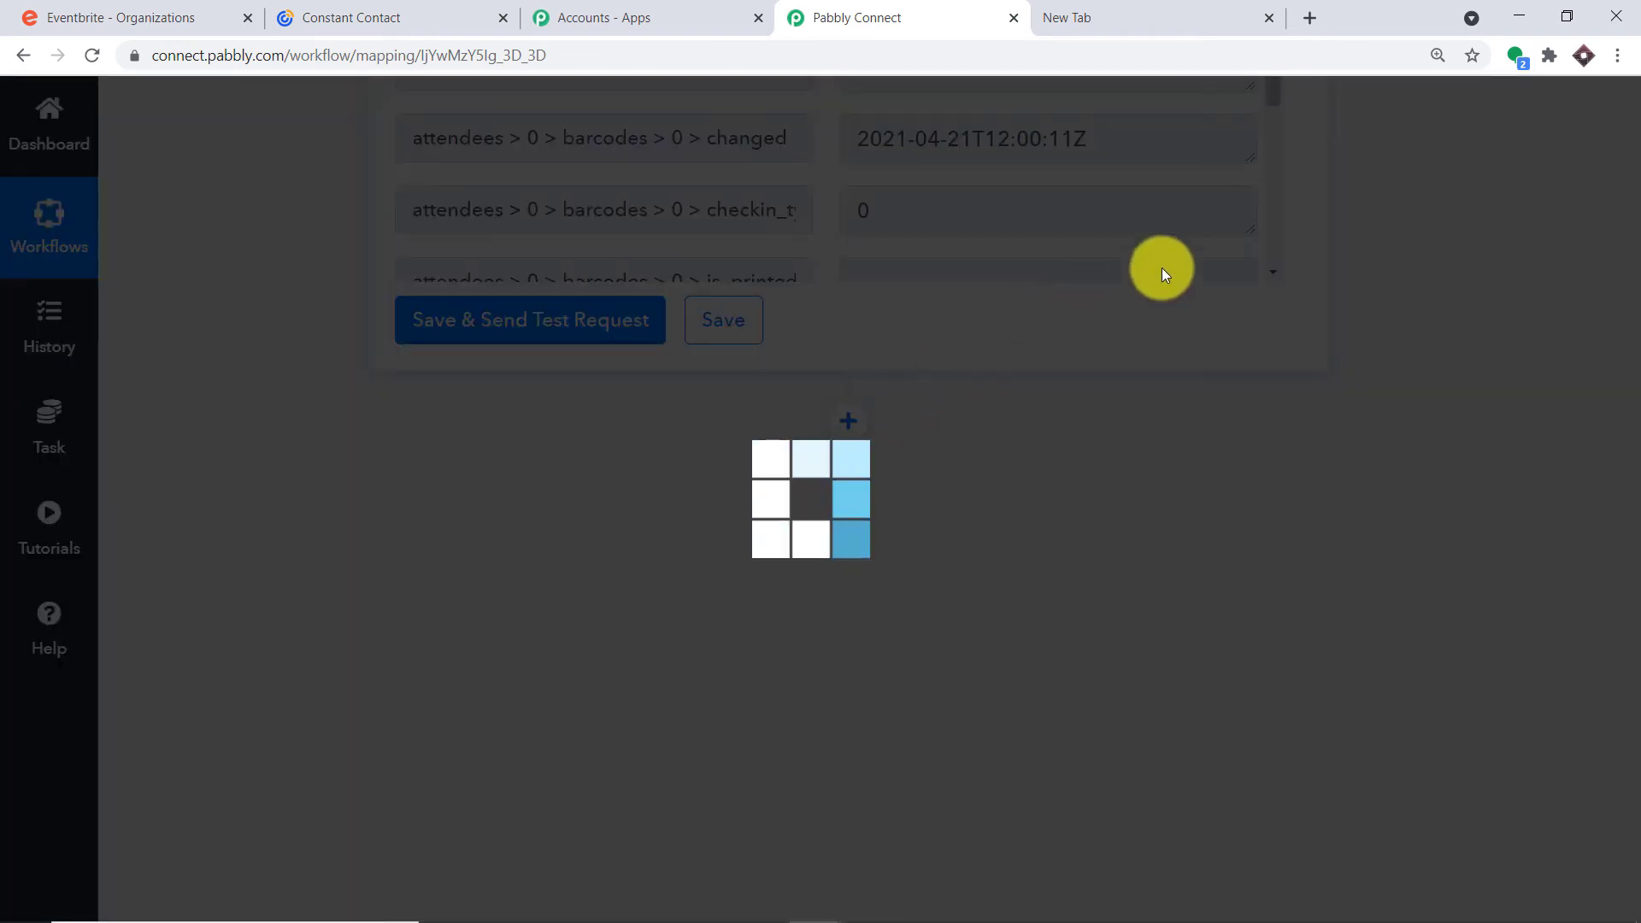
# Choose Constant Contact as the new step's app
pyautogui.scroll(-1, 523, 581)
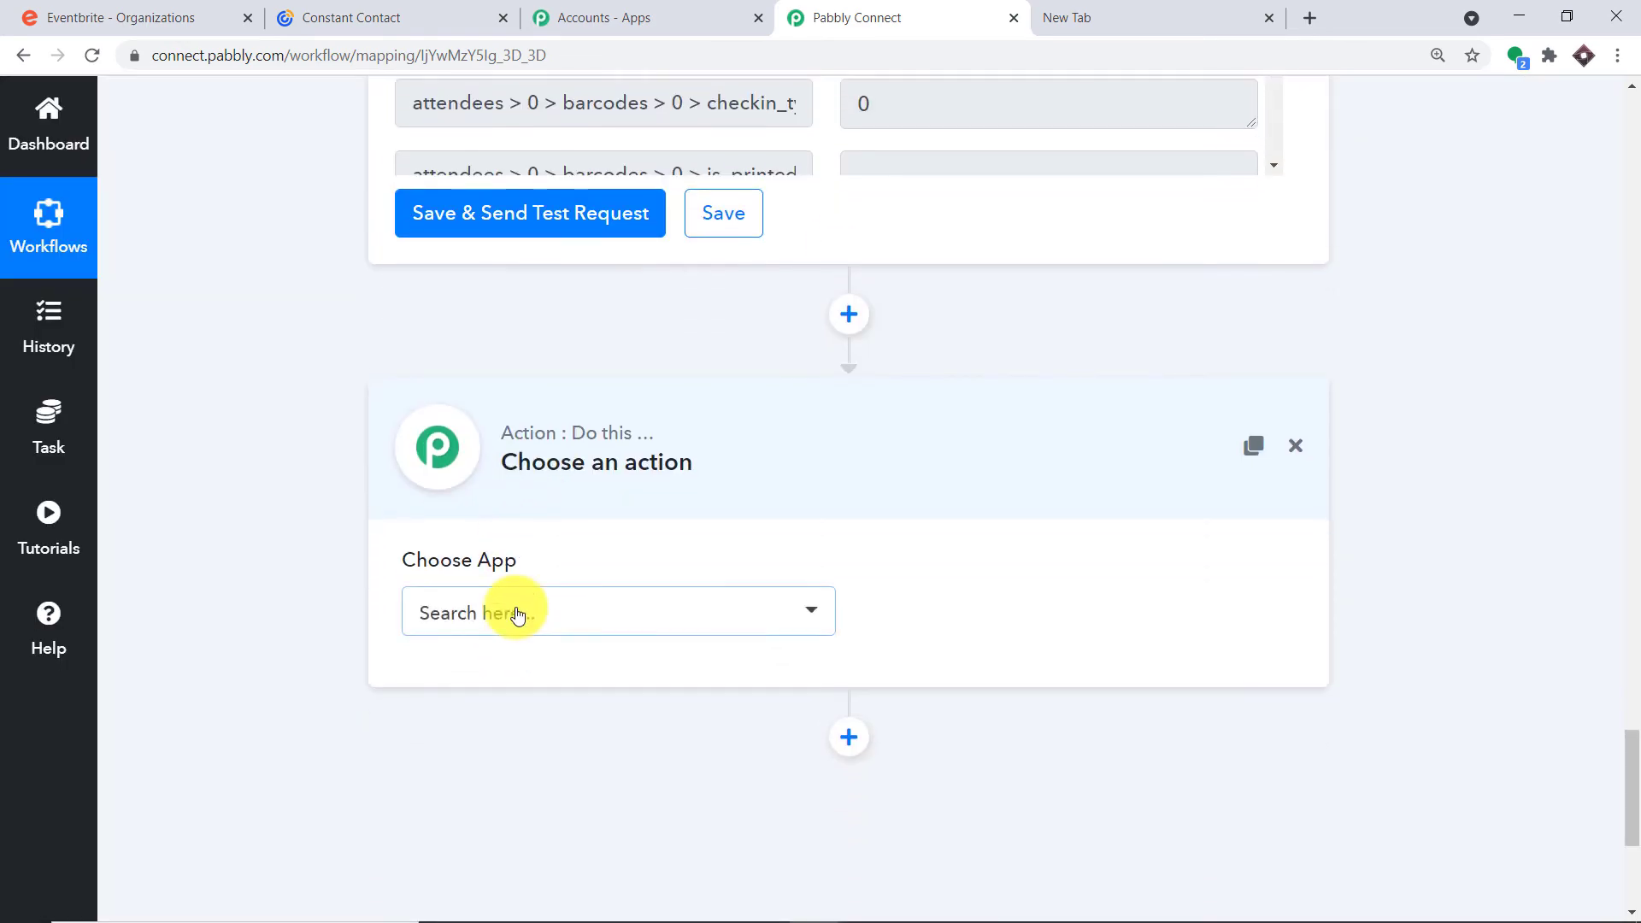
pyautogui.click(517, 614)
pyautogui.write('consta')
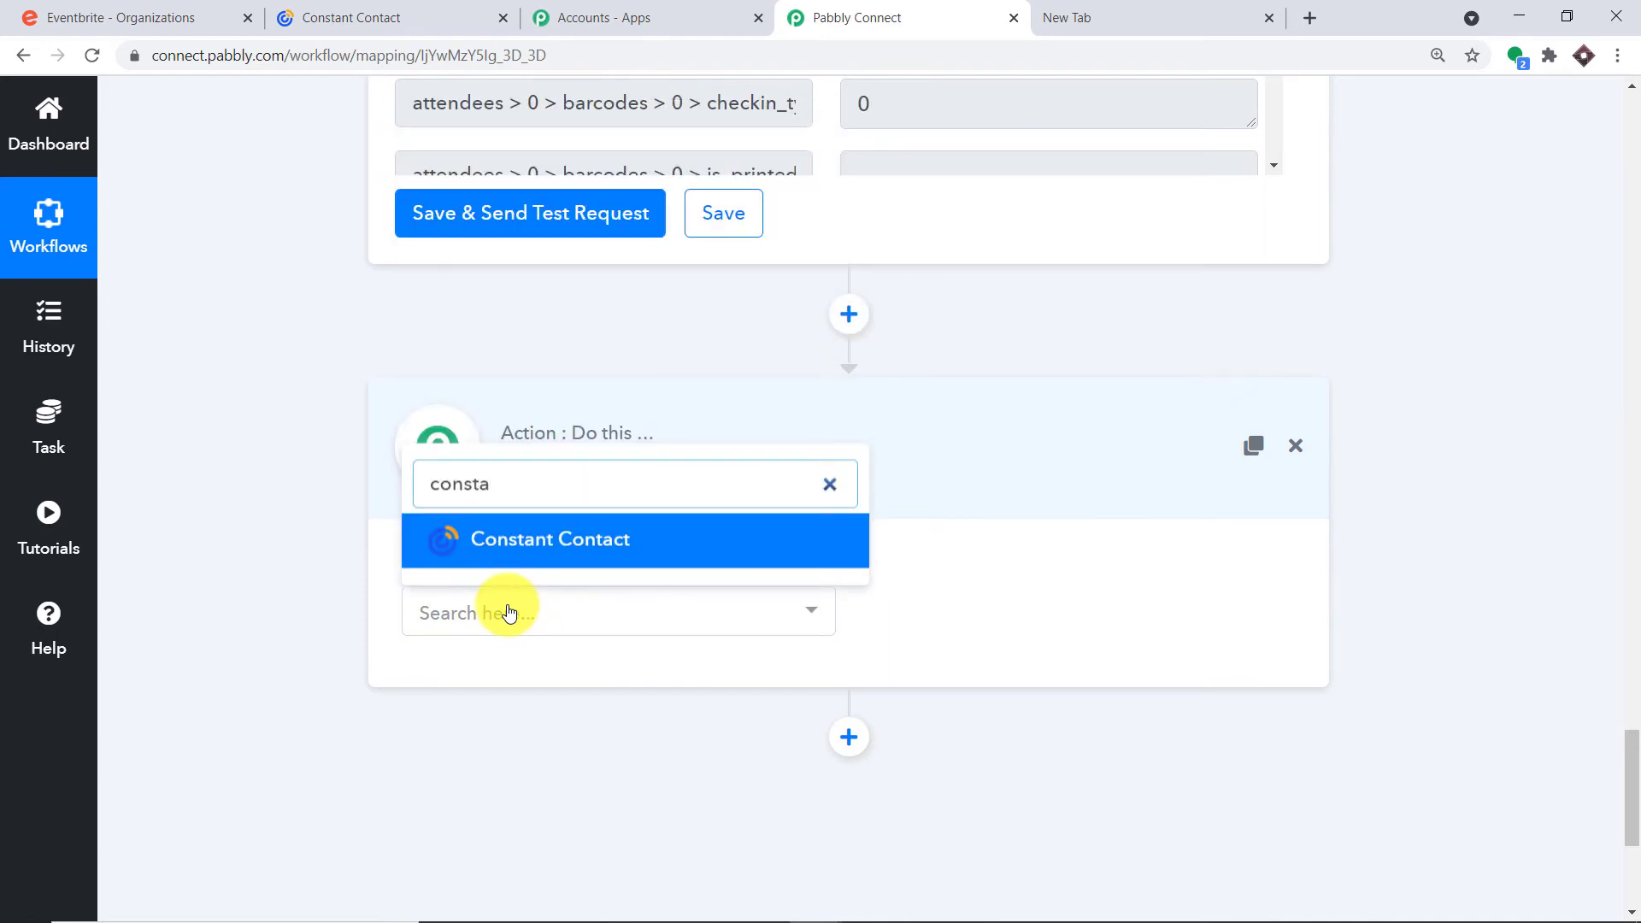
pyautogui.click(531, 541)
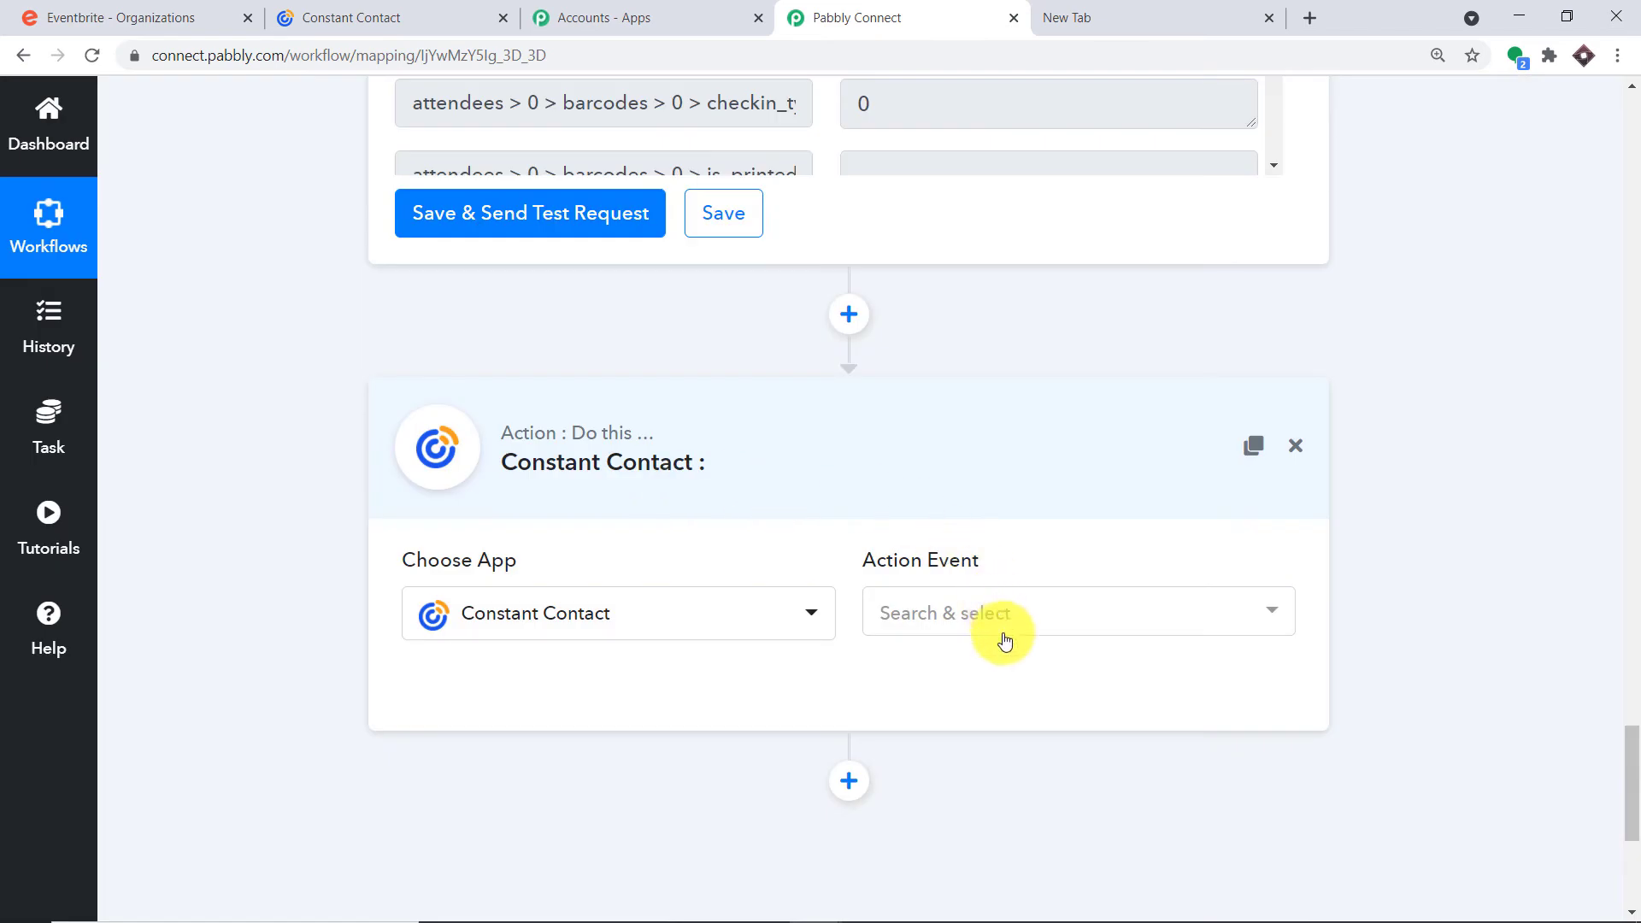
# Select Create Contact as the action event and begin connecting Constant Contact
pyautogui.click(997, 616)
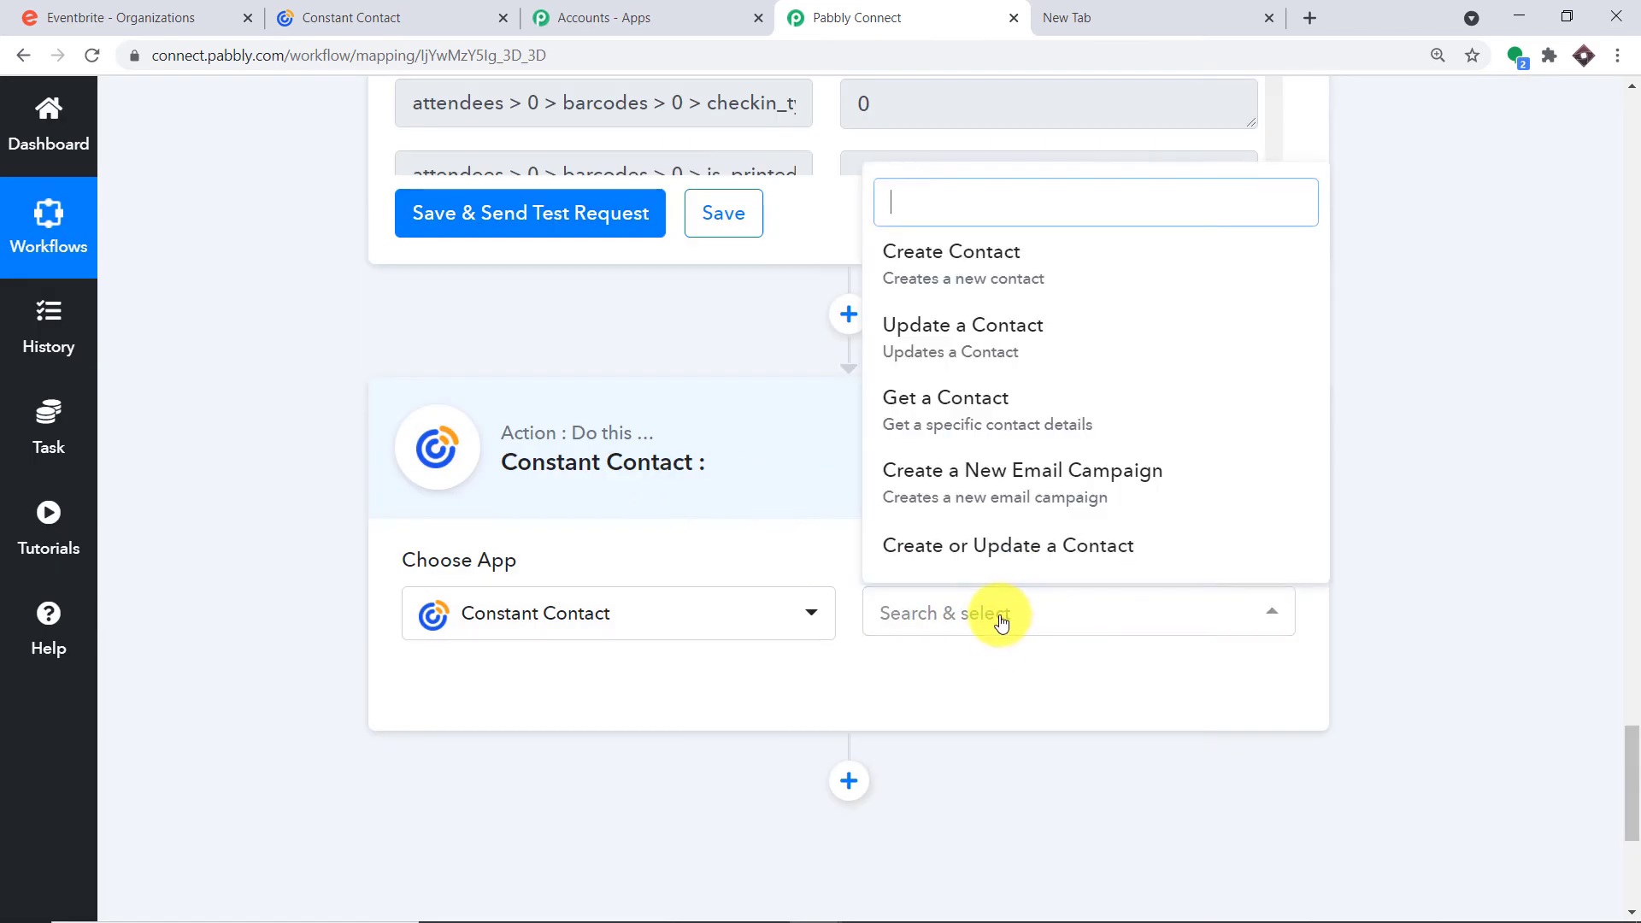
pyautogui.click(975, 277)
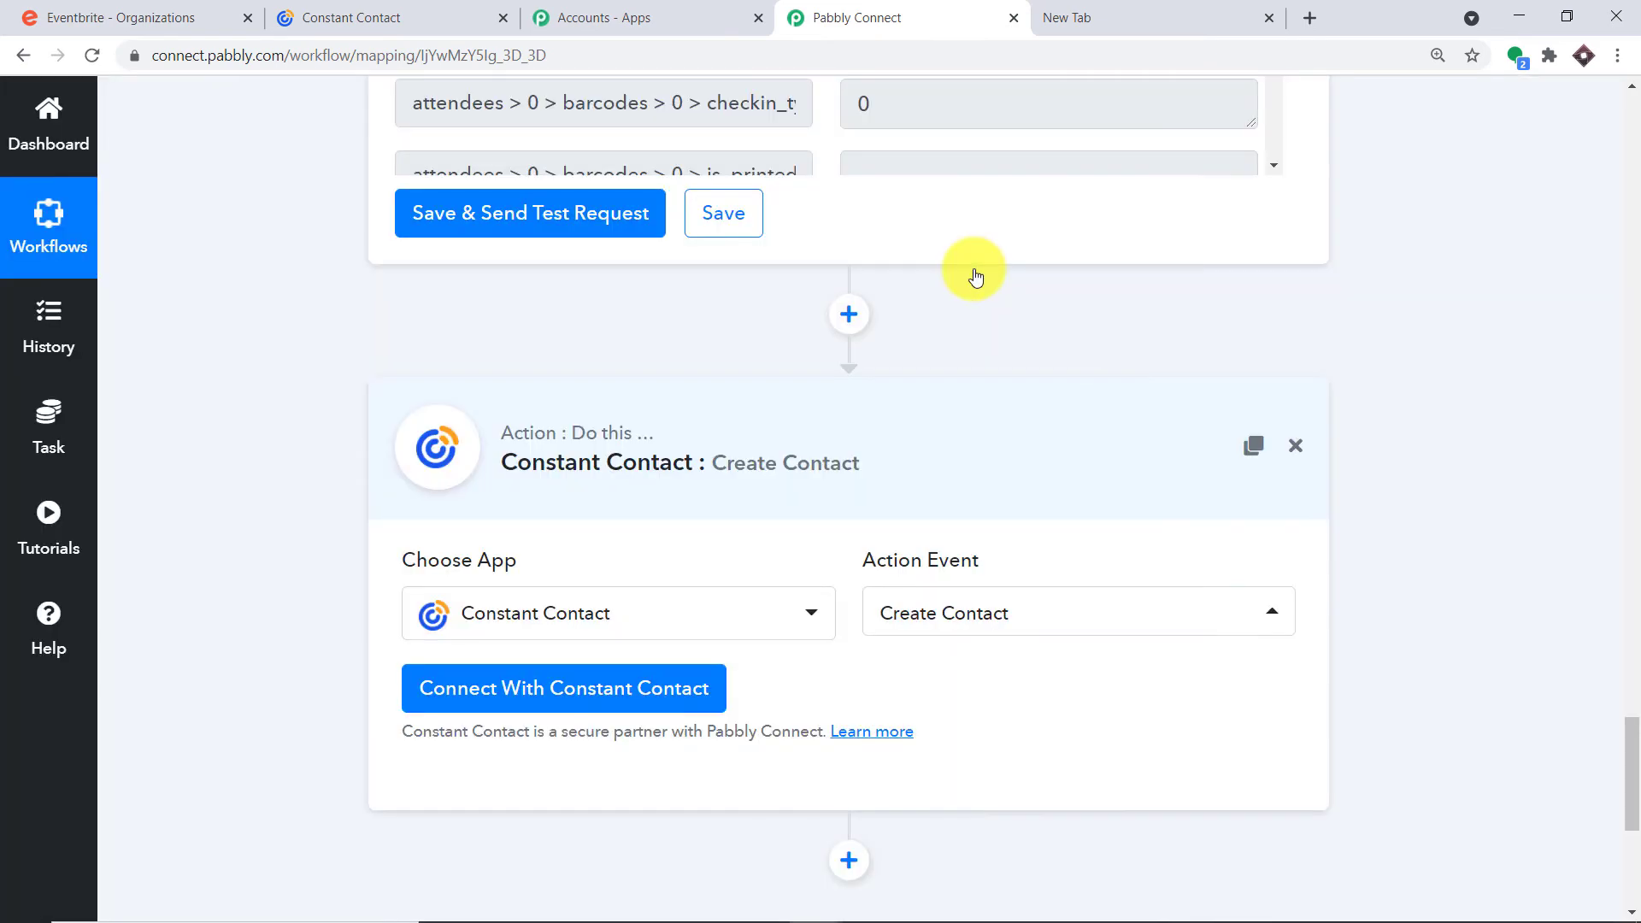
pyautogui.click(931, 626)
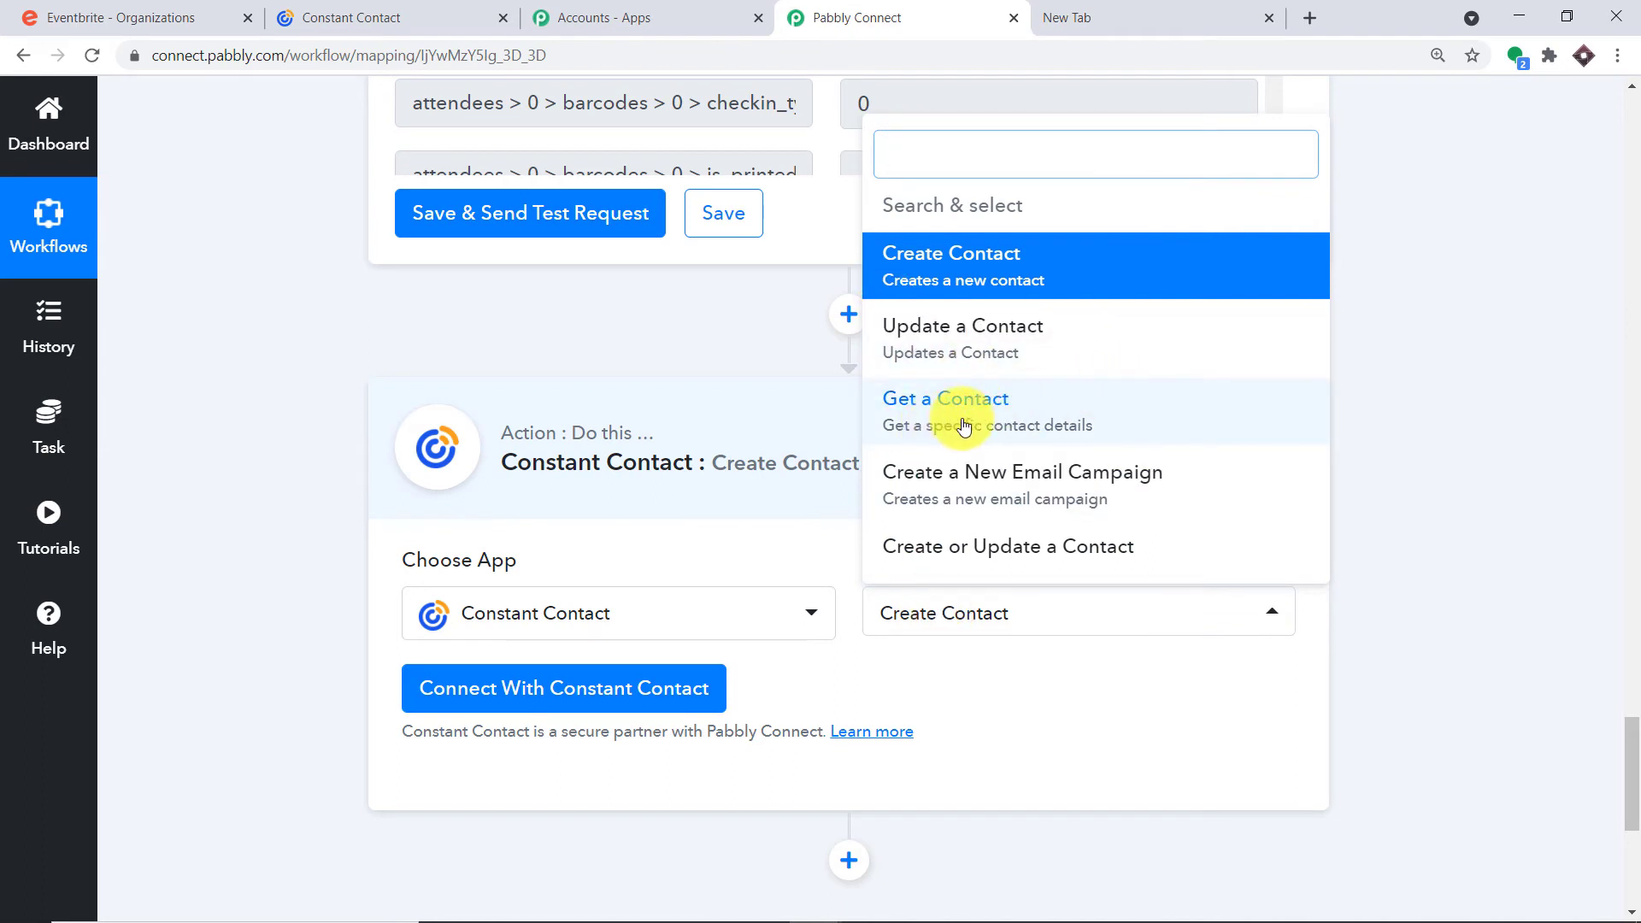
pyautogui.scroll(-4, 964, 424)
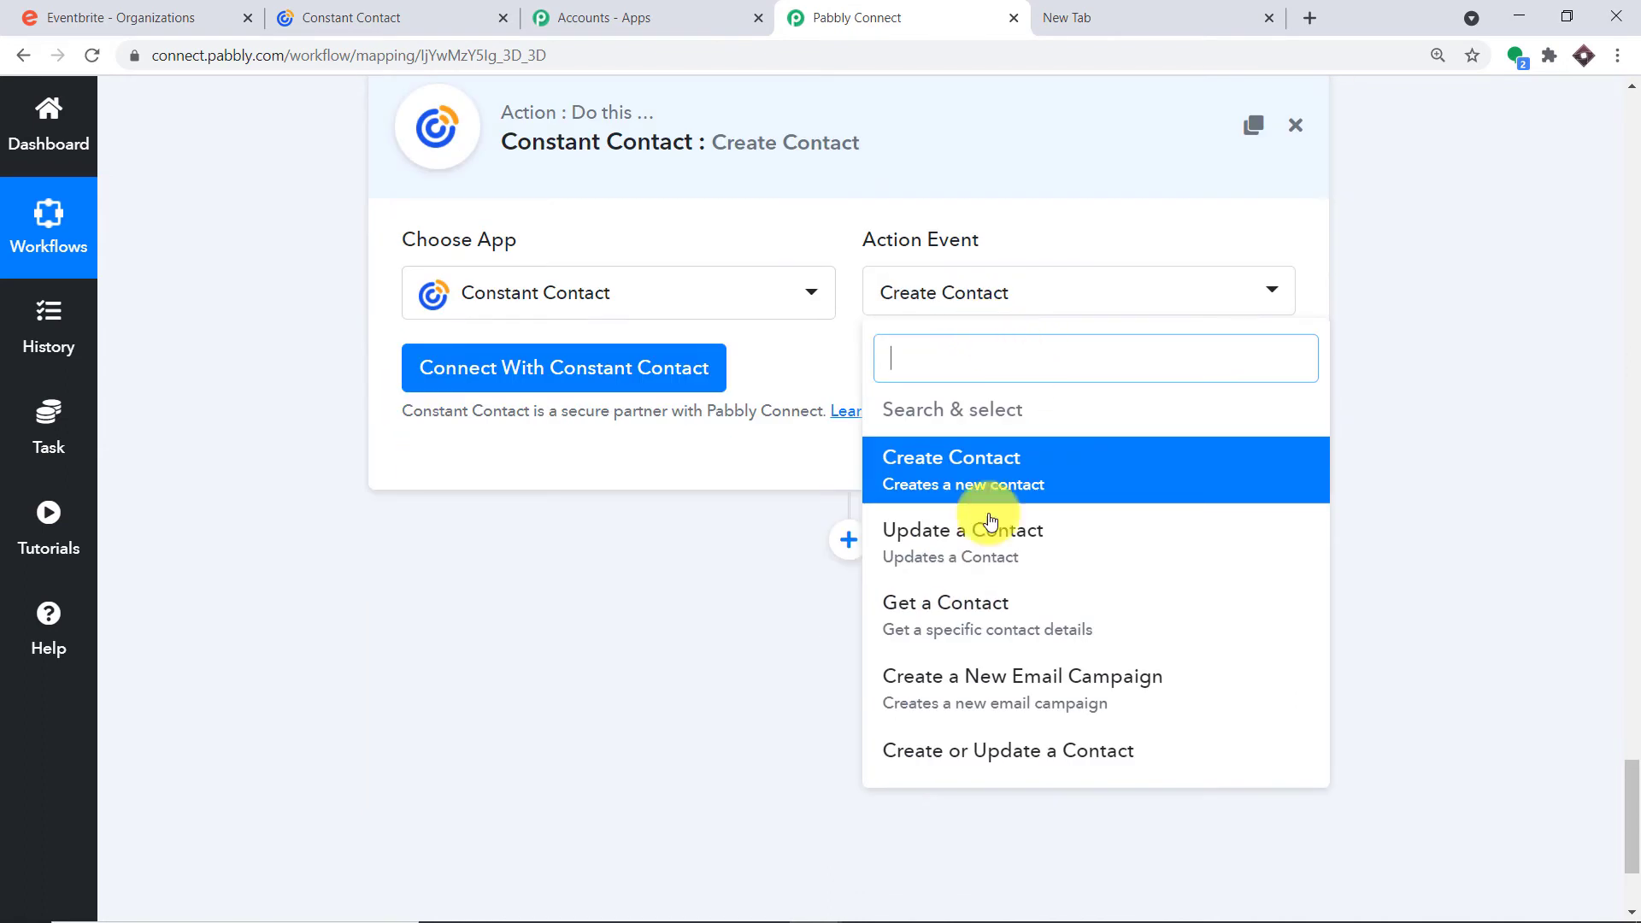
pyautogui.click(1070, 487)
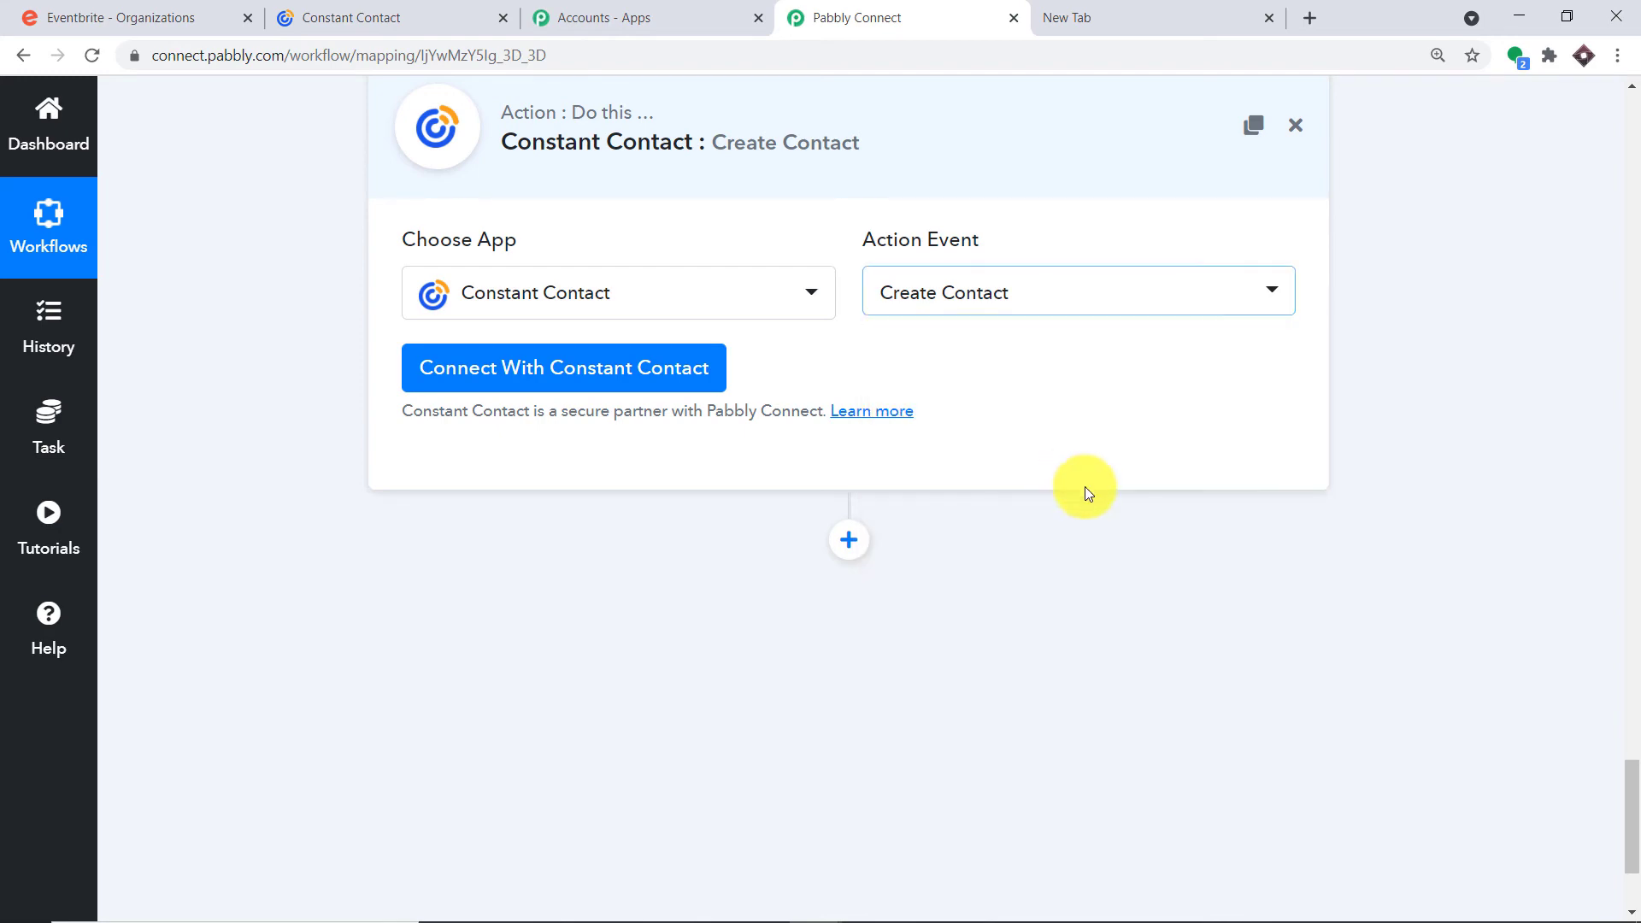
pyautogui.click(502, 353)
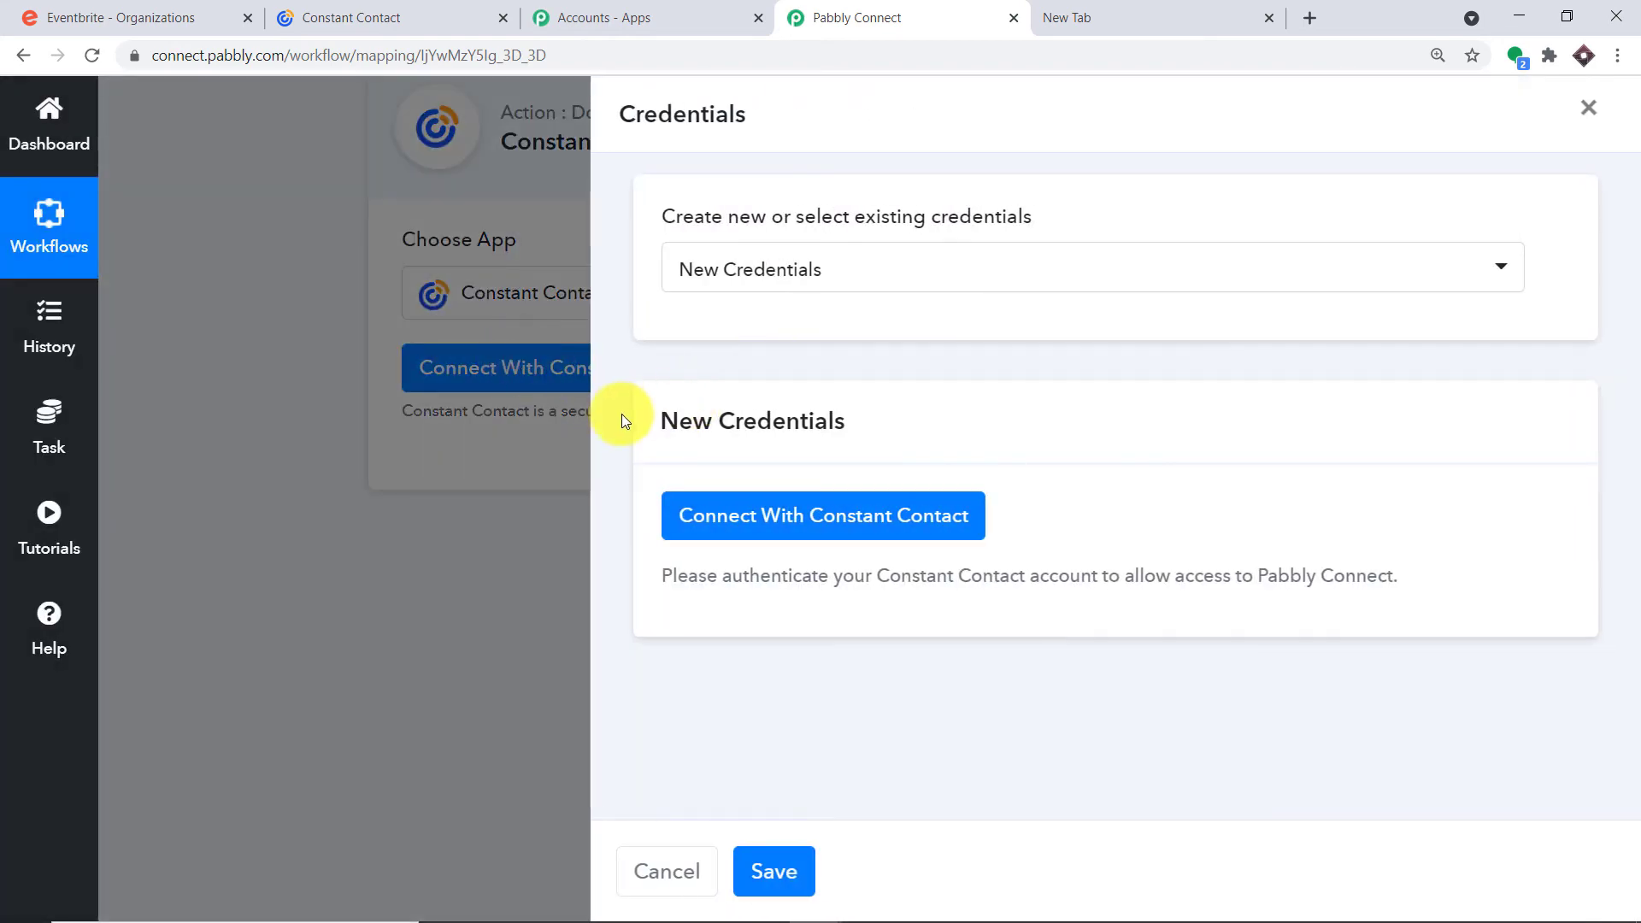
# Allow Pabbly Connect access to Constant Contact and dismiss the Authorization Successful message
pyautogui.click(763, 523)
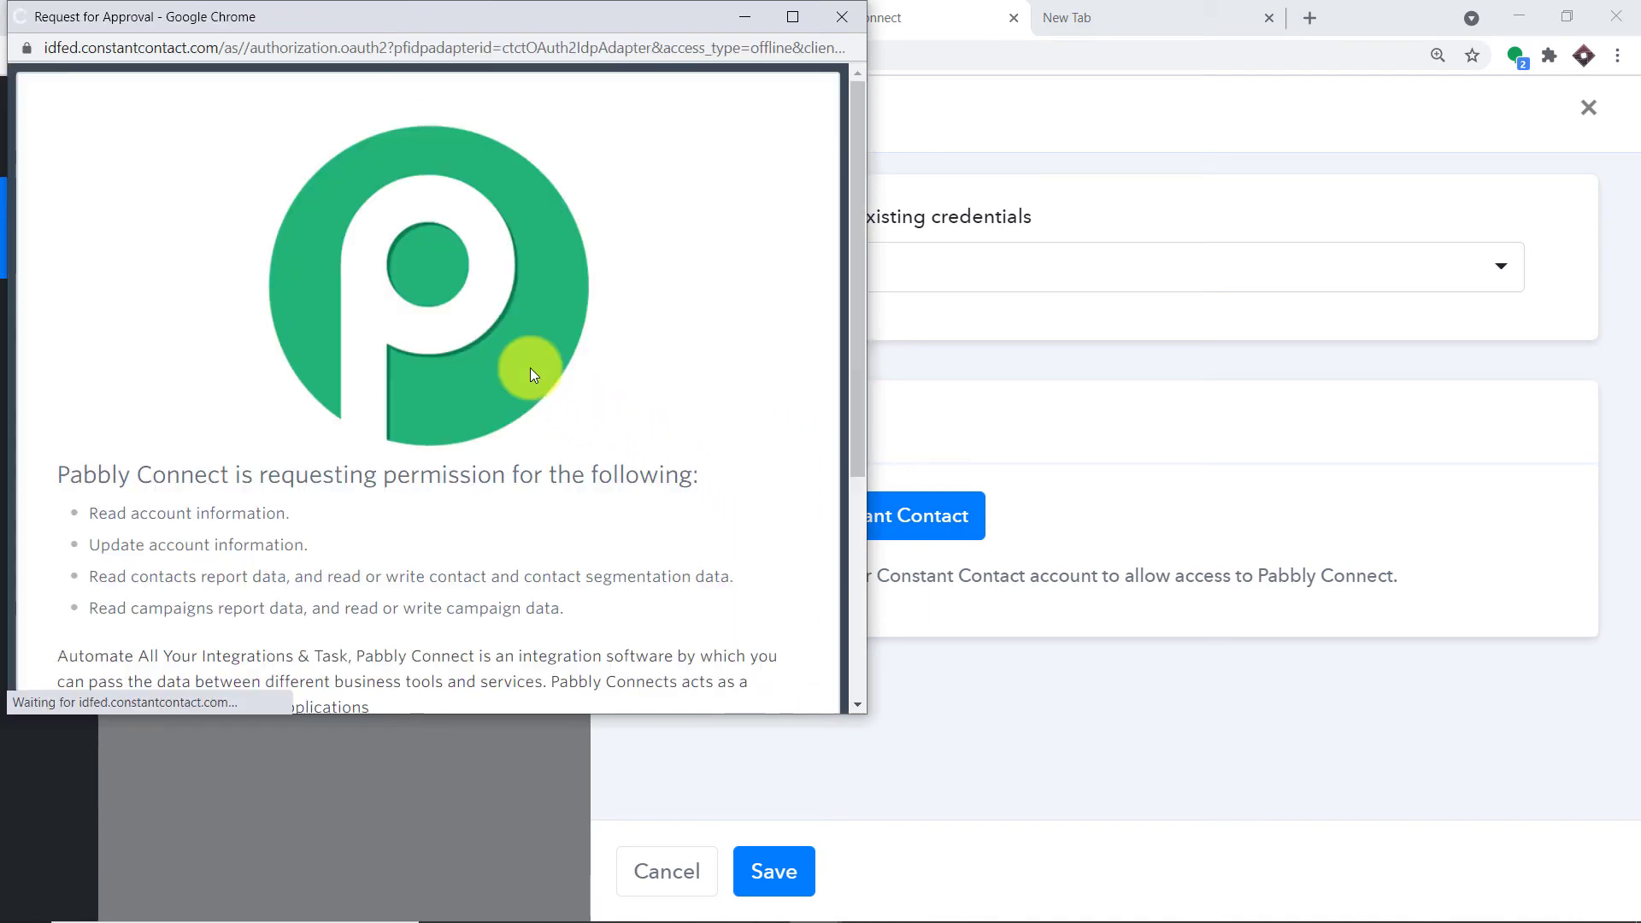
pyautogui.scroll(-4, 547, 422)
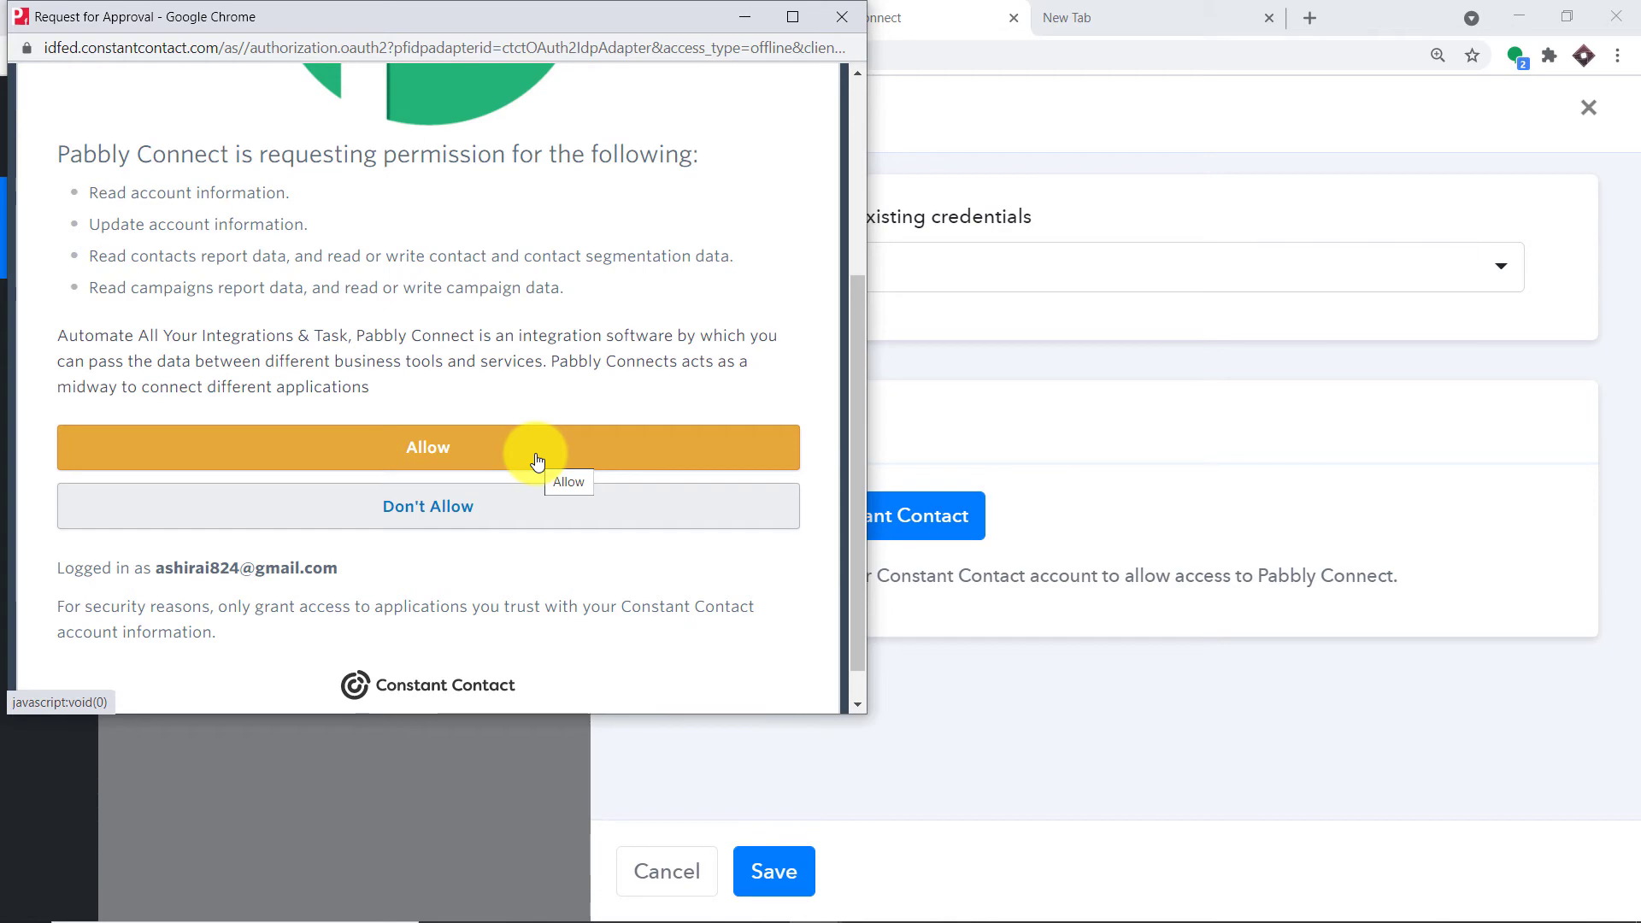
pyautogui.click(536, 461)
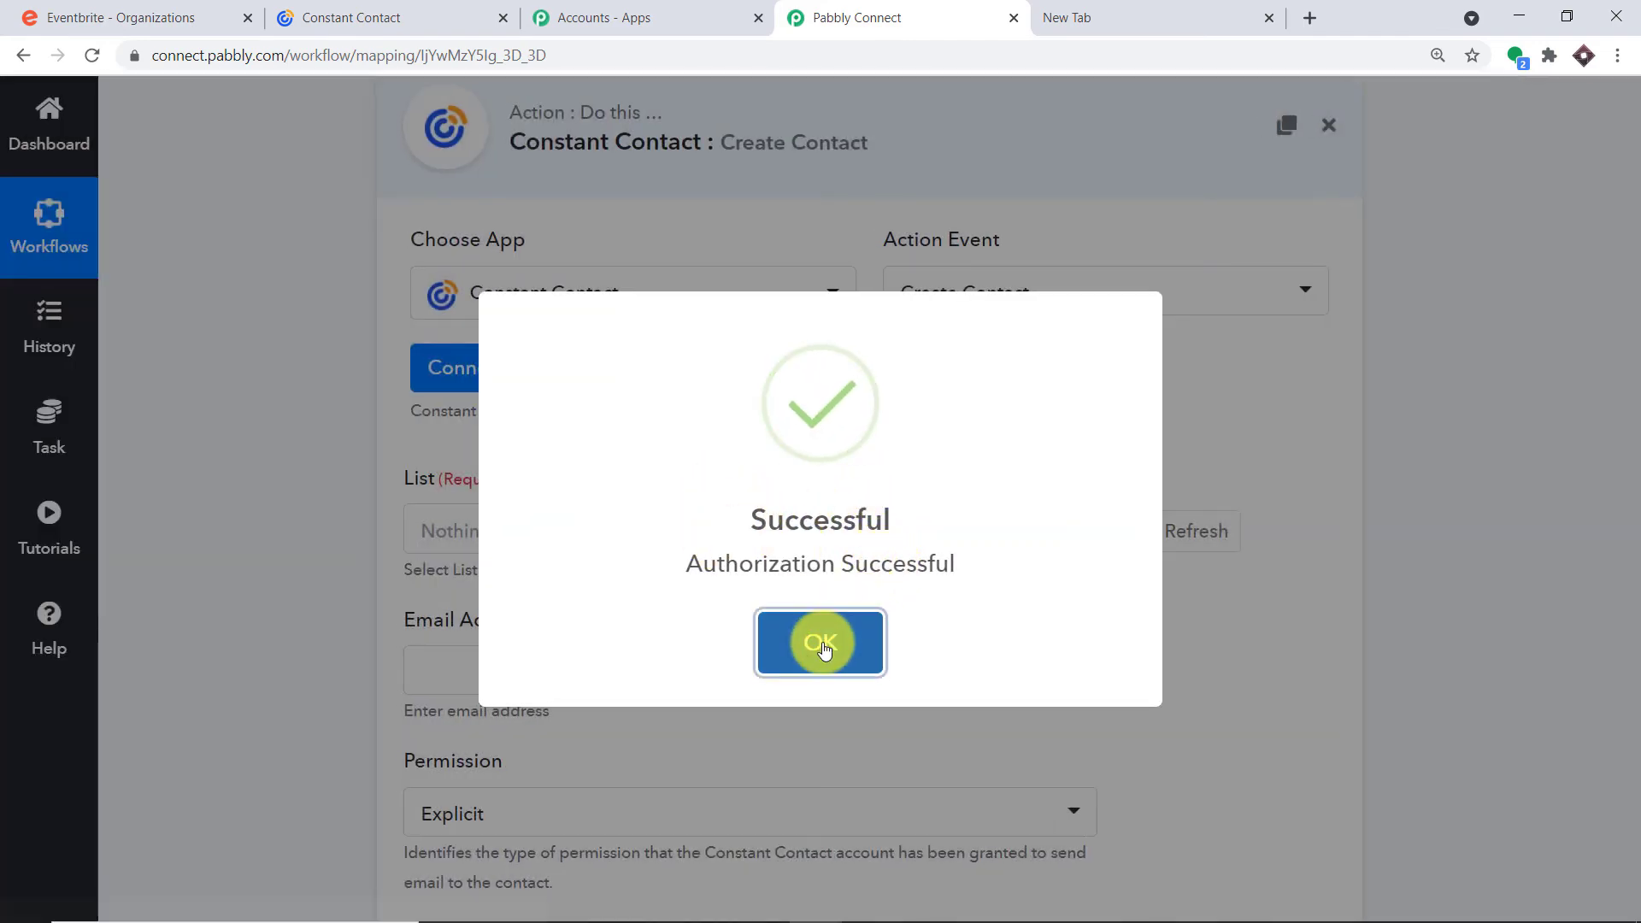
pyautogui.click(821, 643)
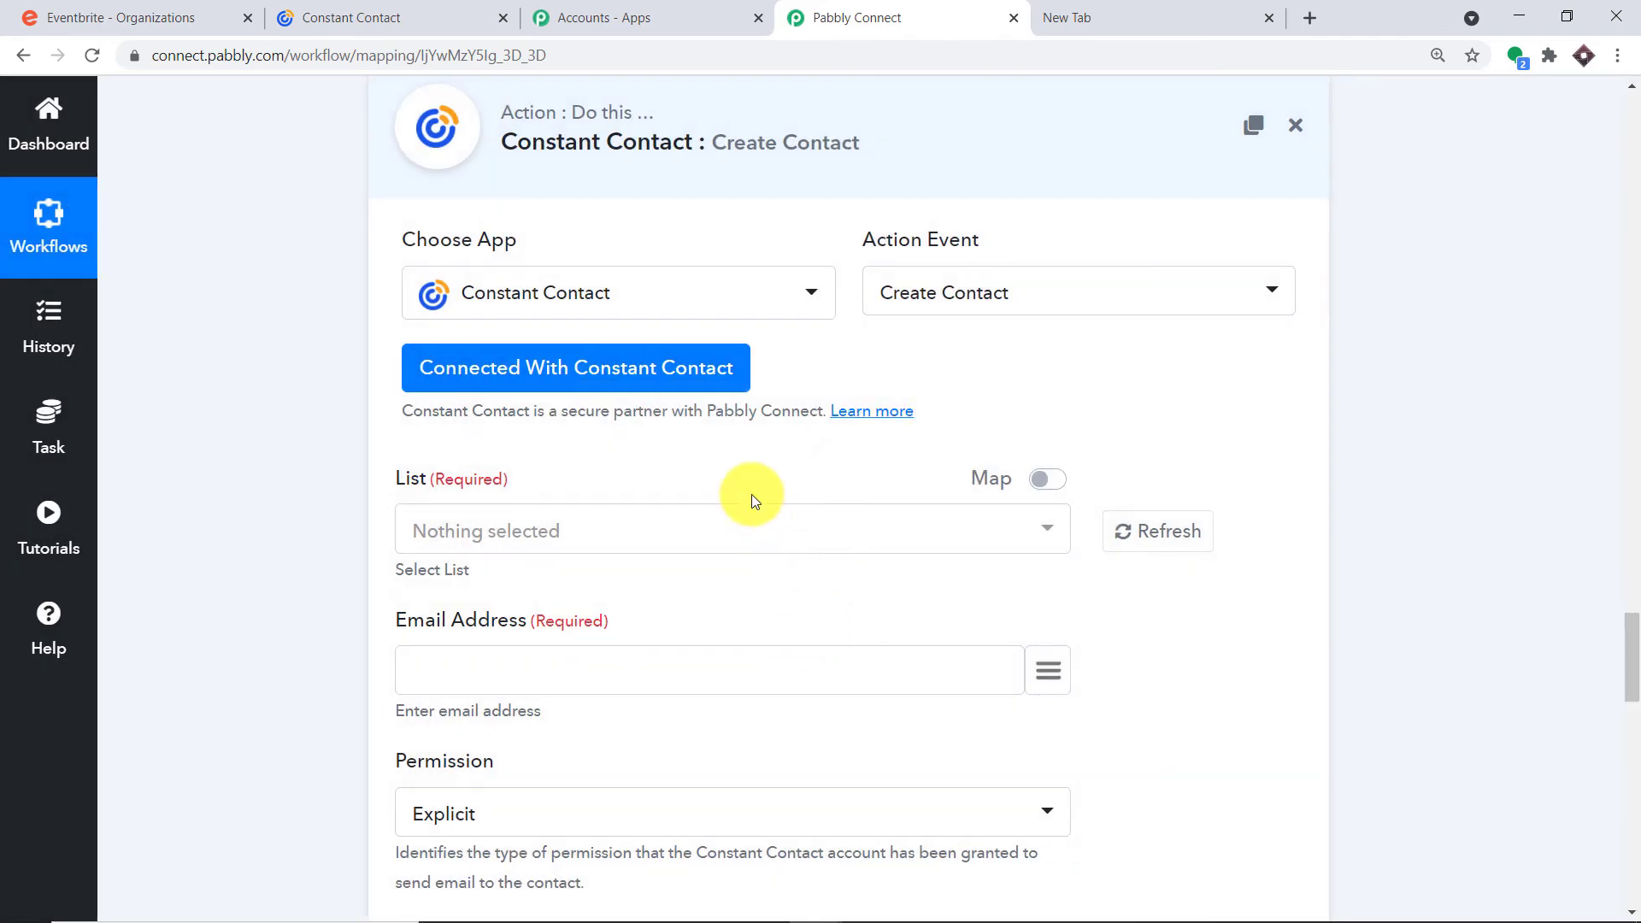
pyautogui.scroll(-7, 753, 501)
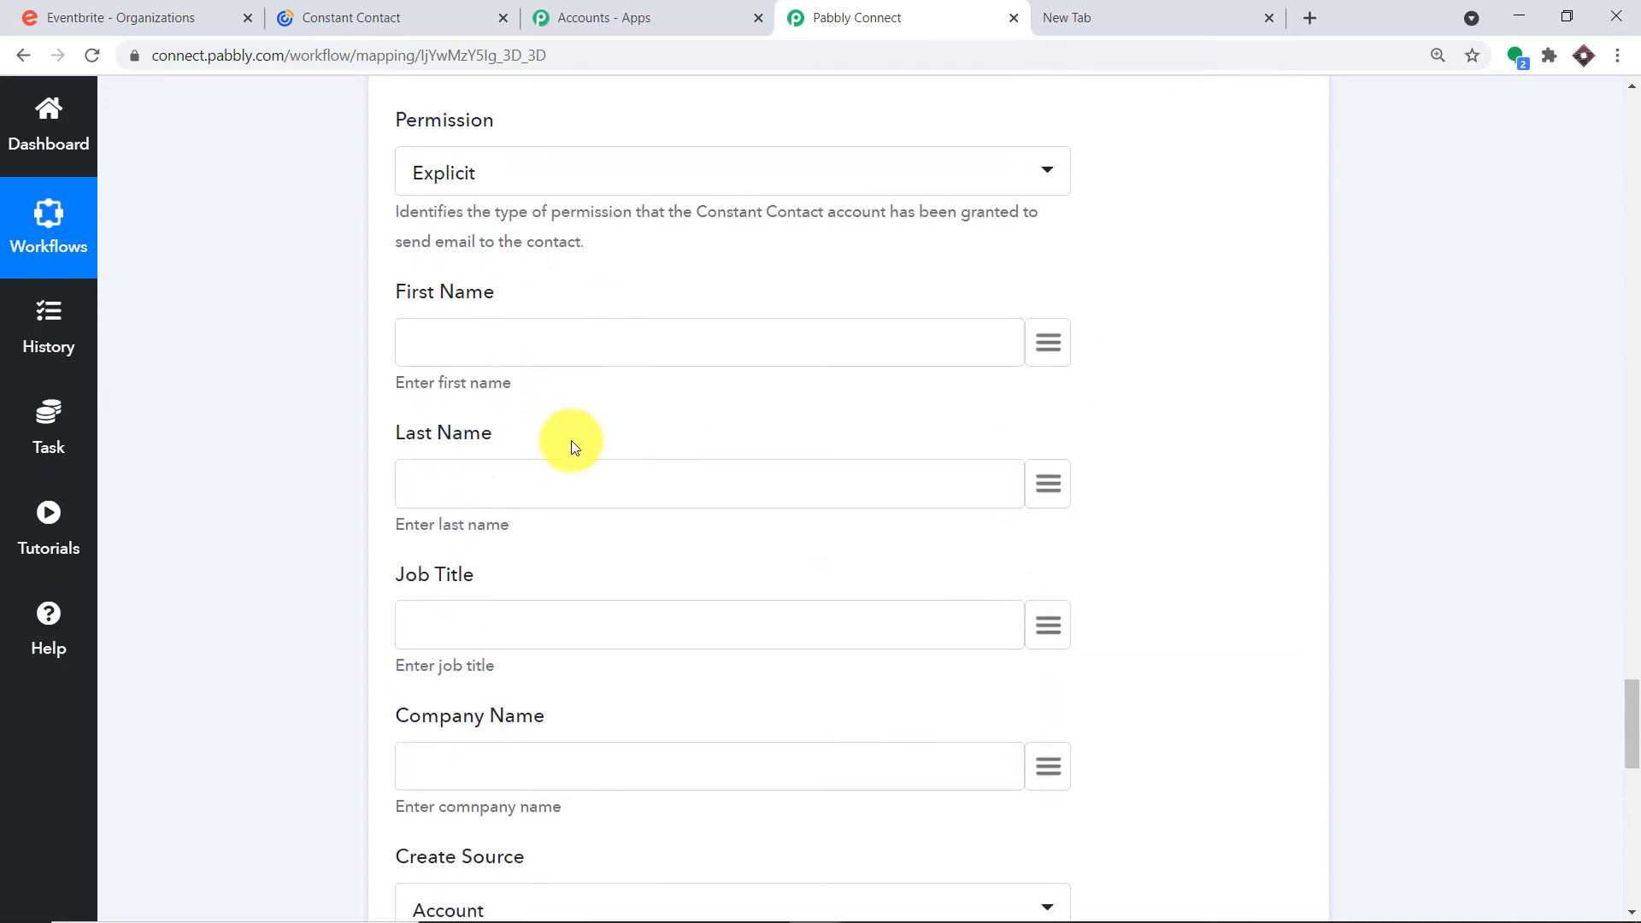
pyautogui.scroll(-12, 571, 444)
pyautogui.scroll(8, 573, 486)
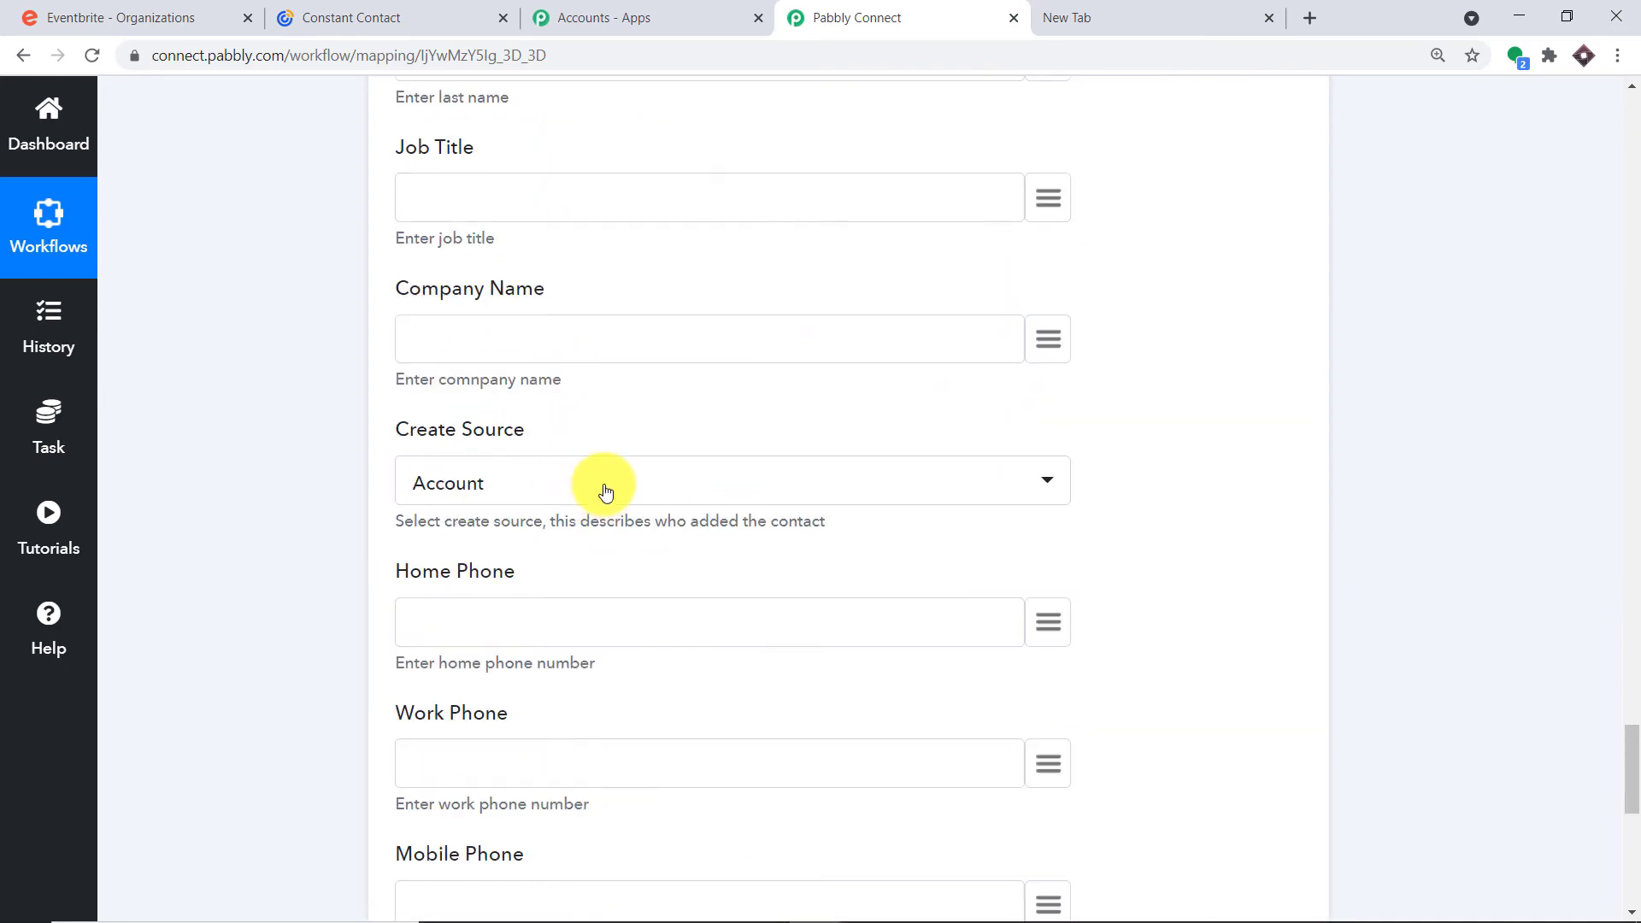
pyautogui.scroll(11, 605, 492)
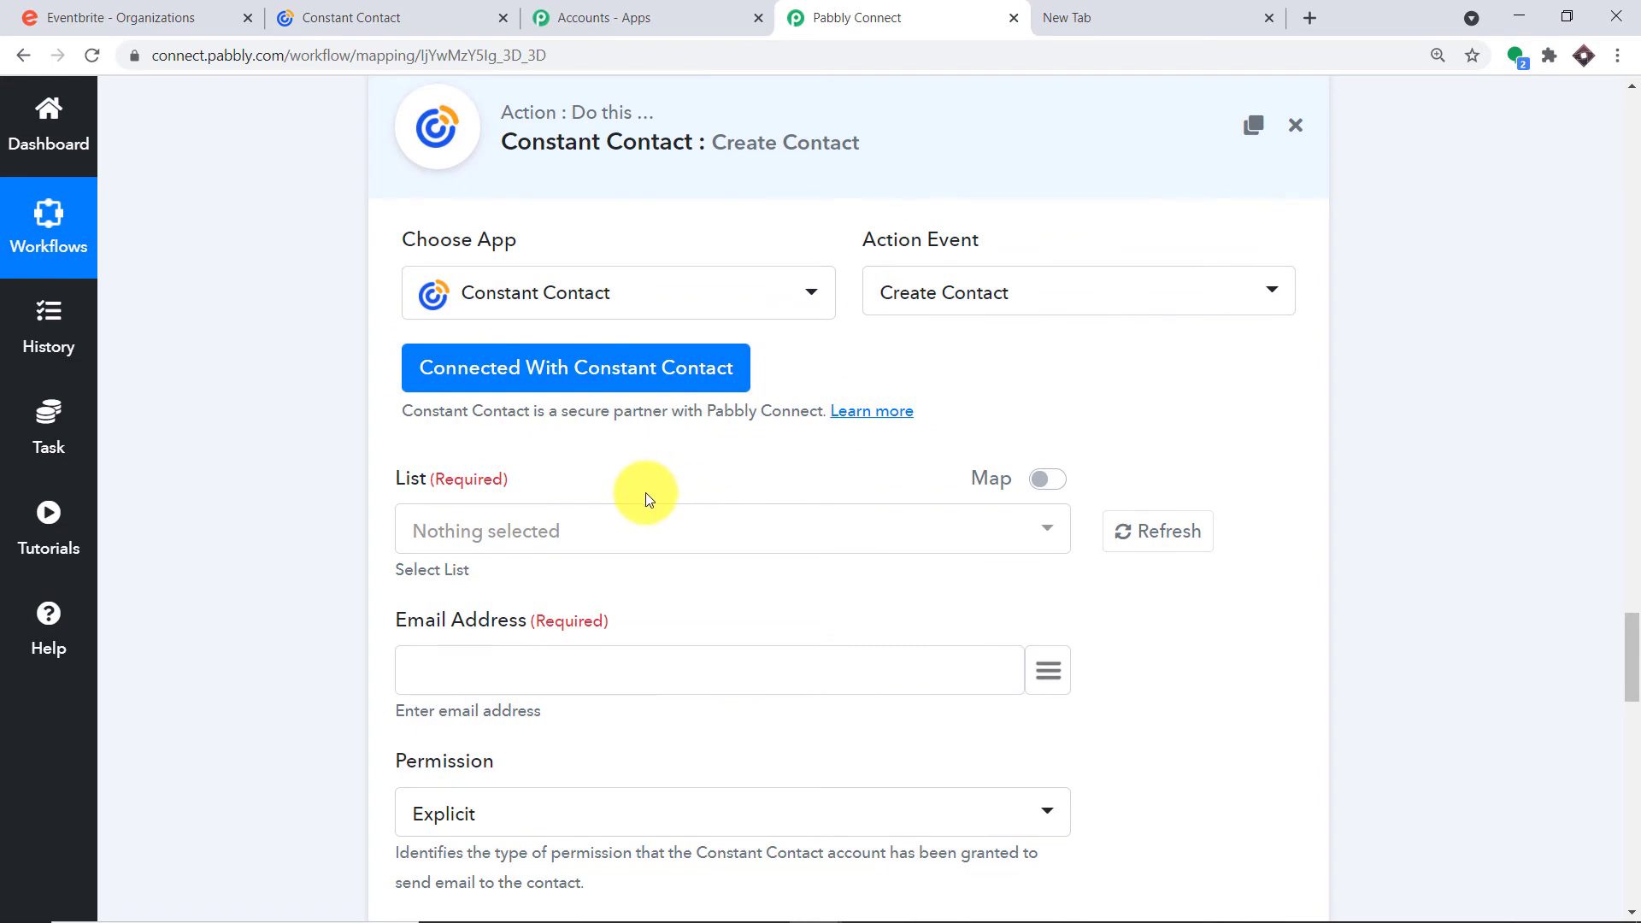
# Open the List dropdown and look through the available Constant Contact lists
pyautogui.scroll(-1, 647, 504)
pyautogui.click(612, 427)
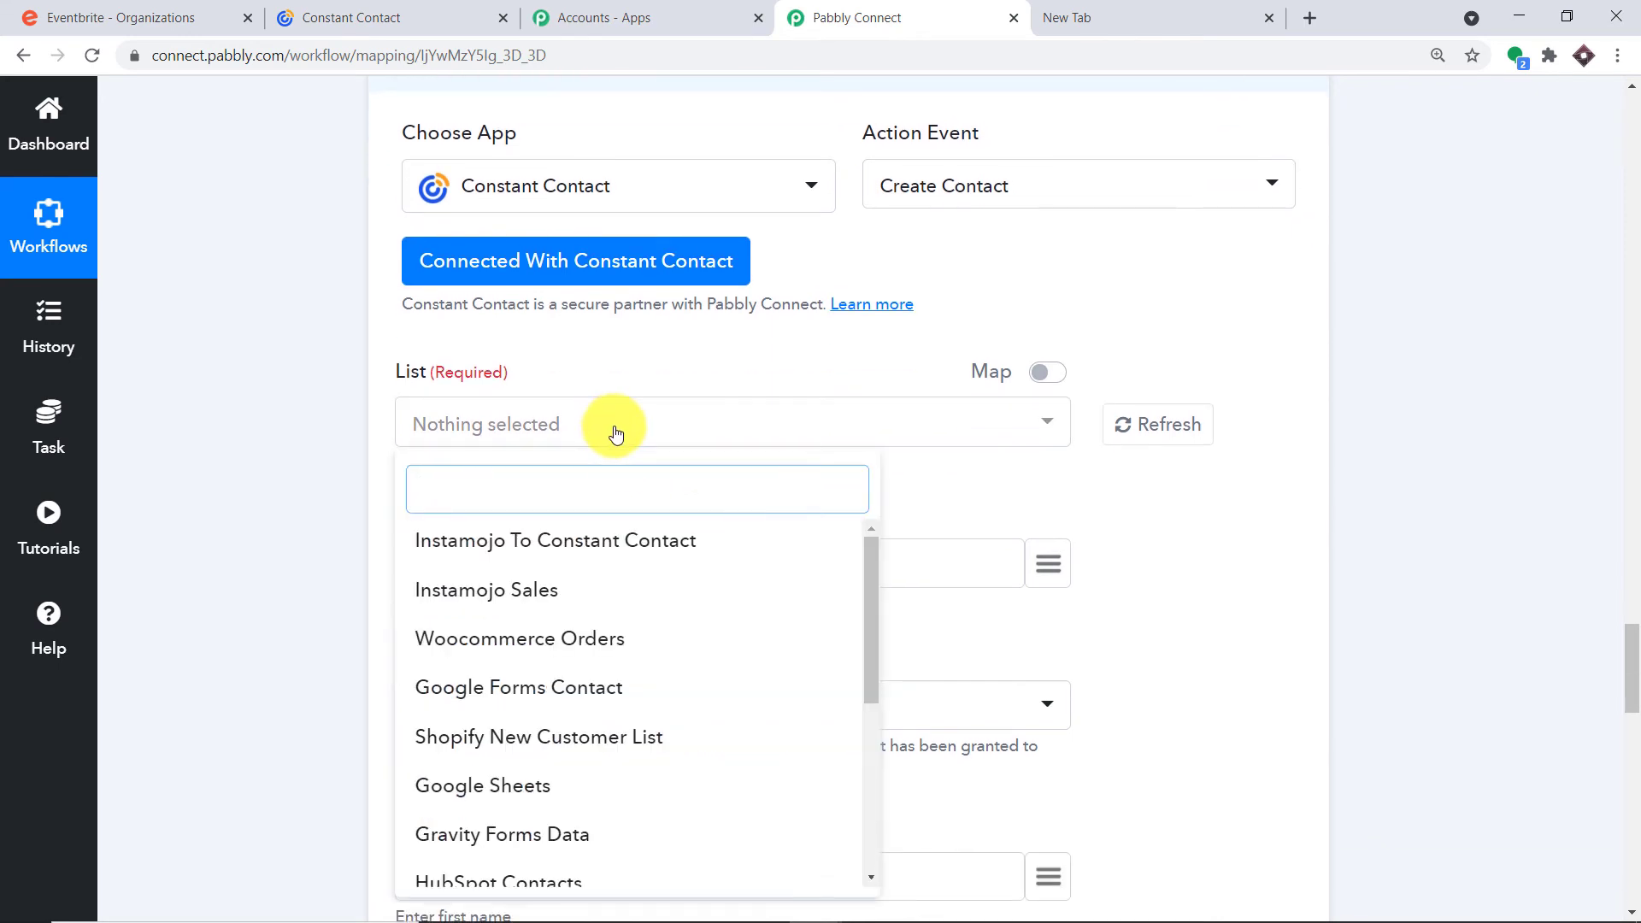
pyautogui.scroll(-5, 586, 590)
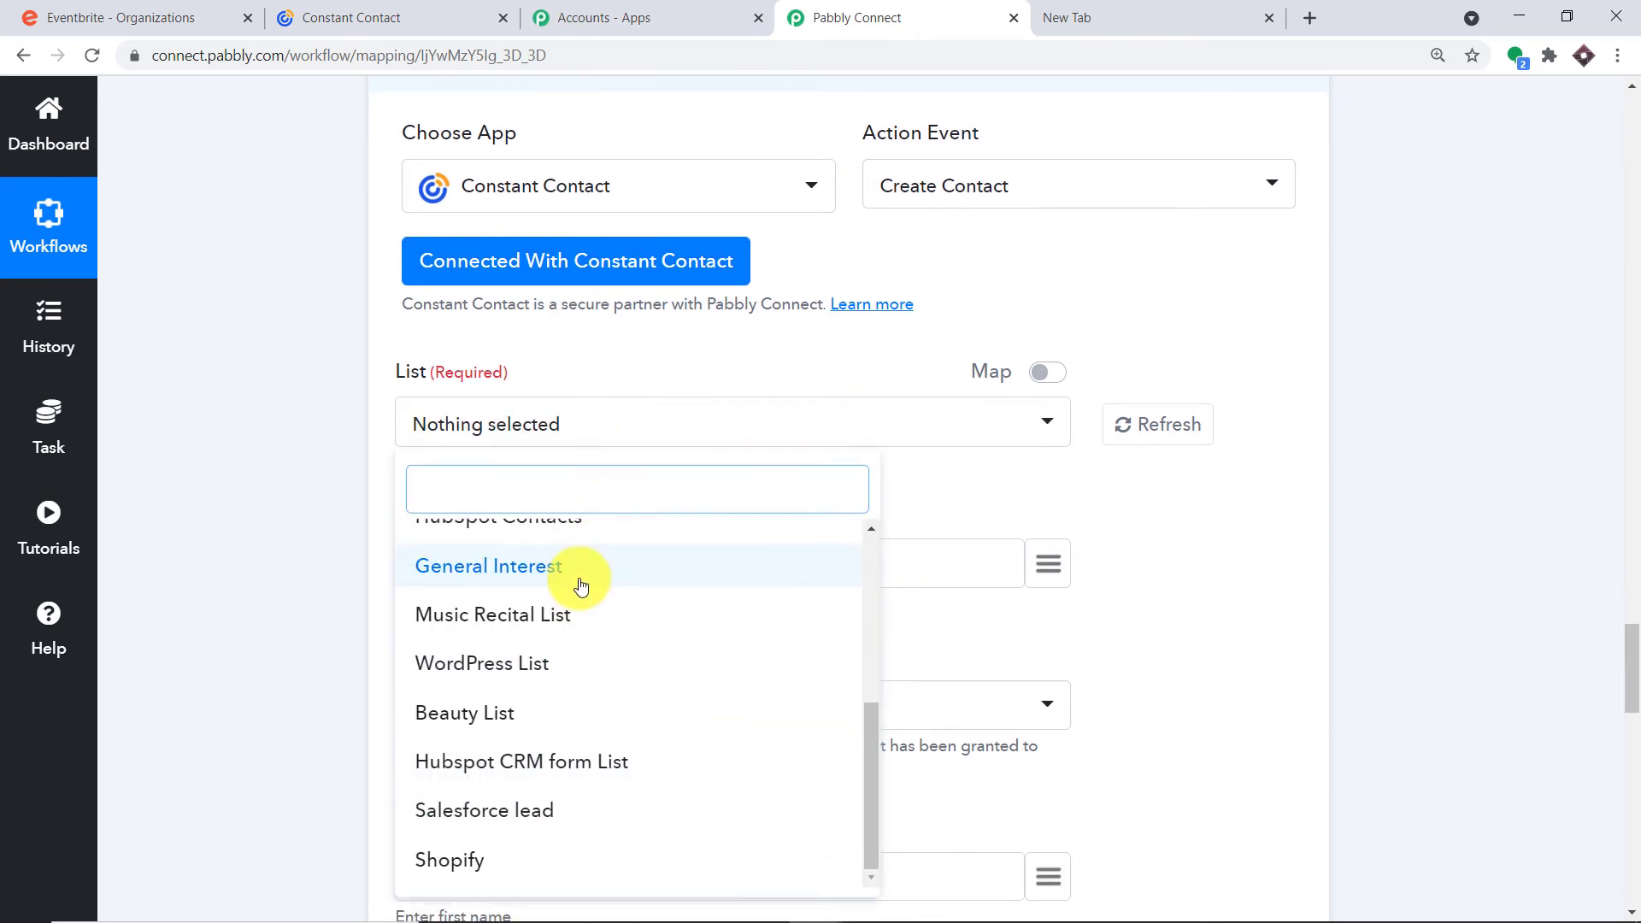
pyautogui.scroll(3, 580, 586)
pyautogui.scroll(-2, 572, 641)
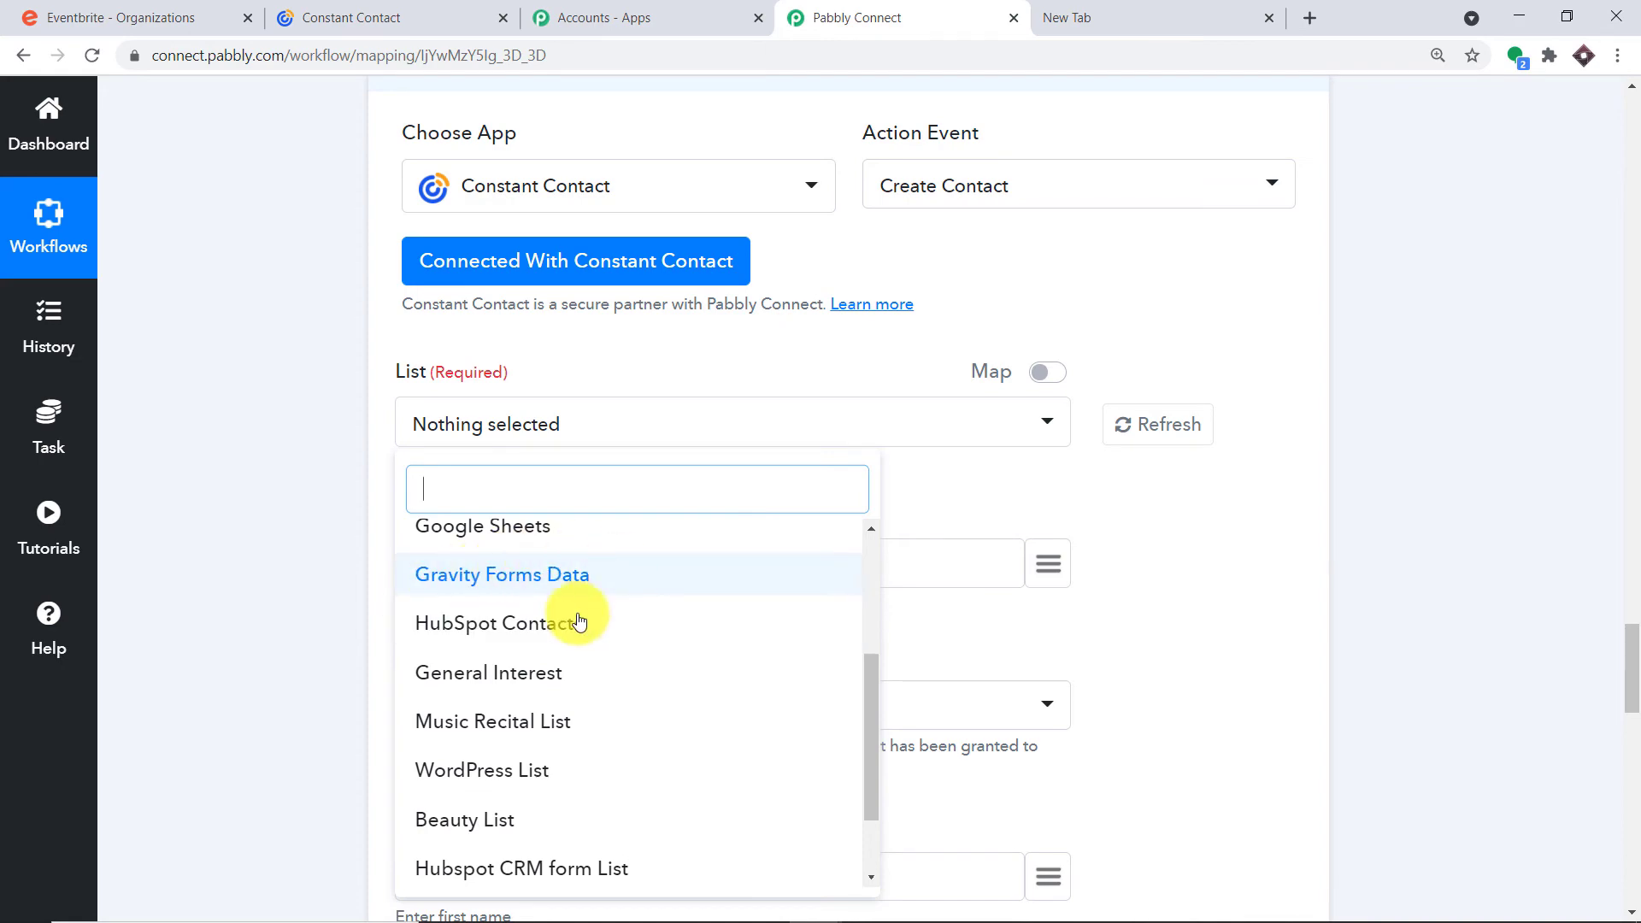
pyautogui.scroll(-4, 583, 649)
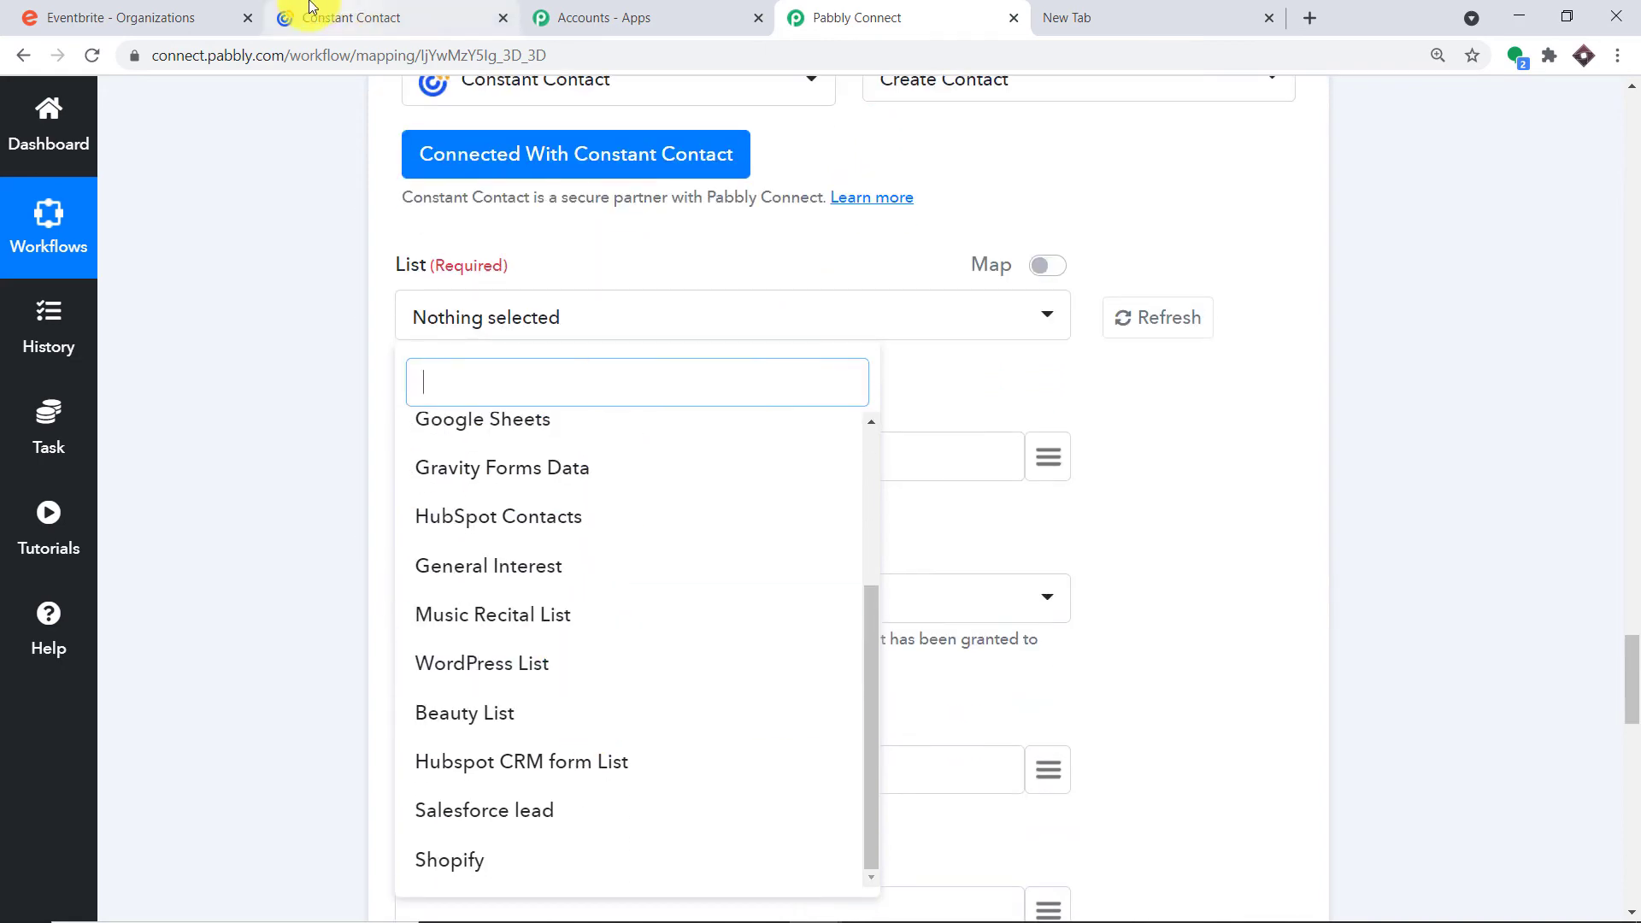
pyautogui.click(311, 7)
# Go to Constant Contact's contact lists and open the Create List dialog
pyautogui.click(248, 106)
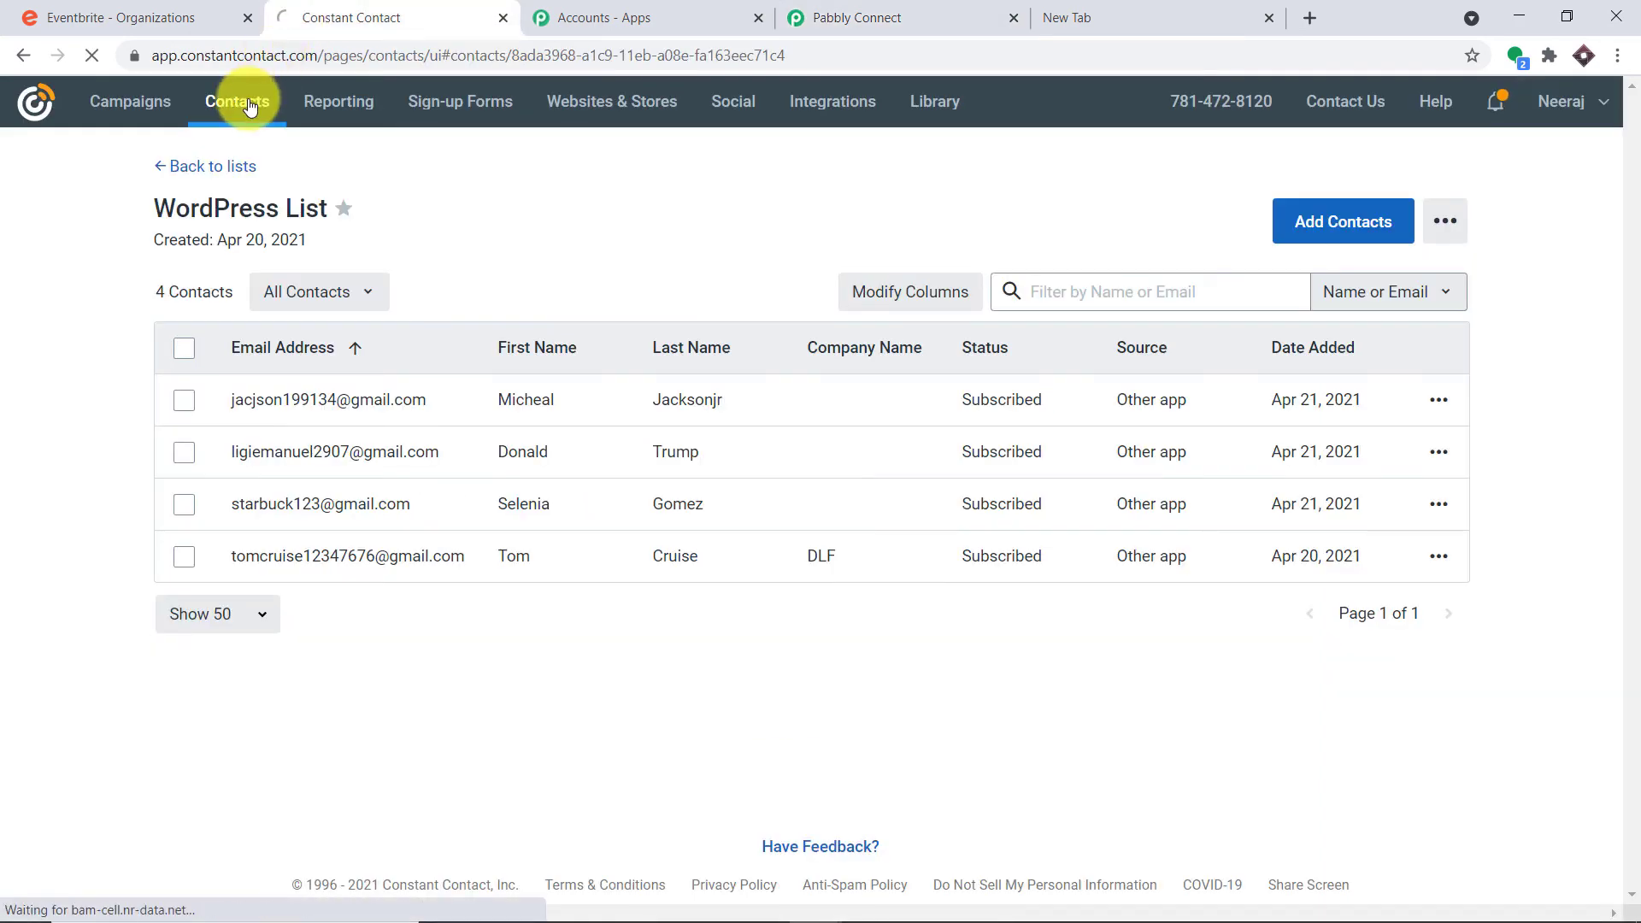
pyautogui.click(835, 15)
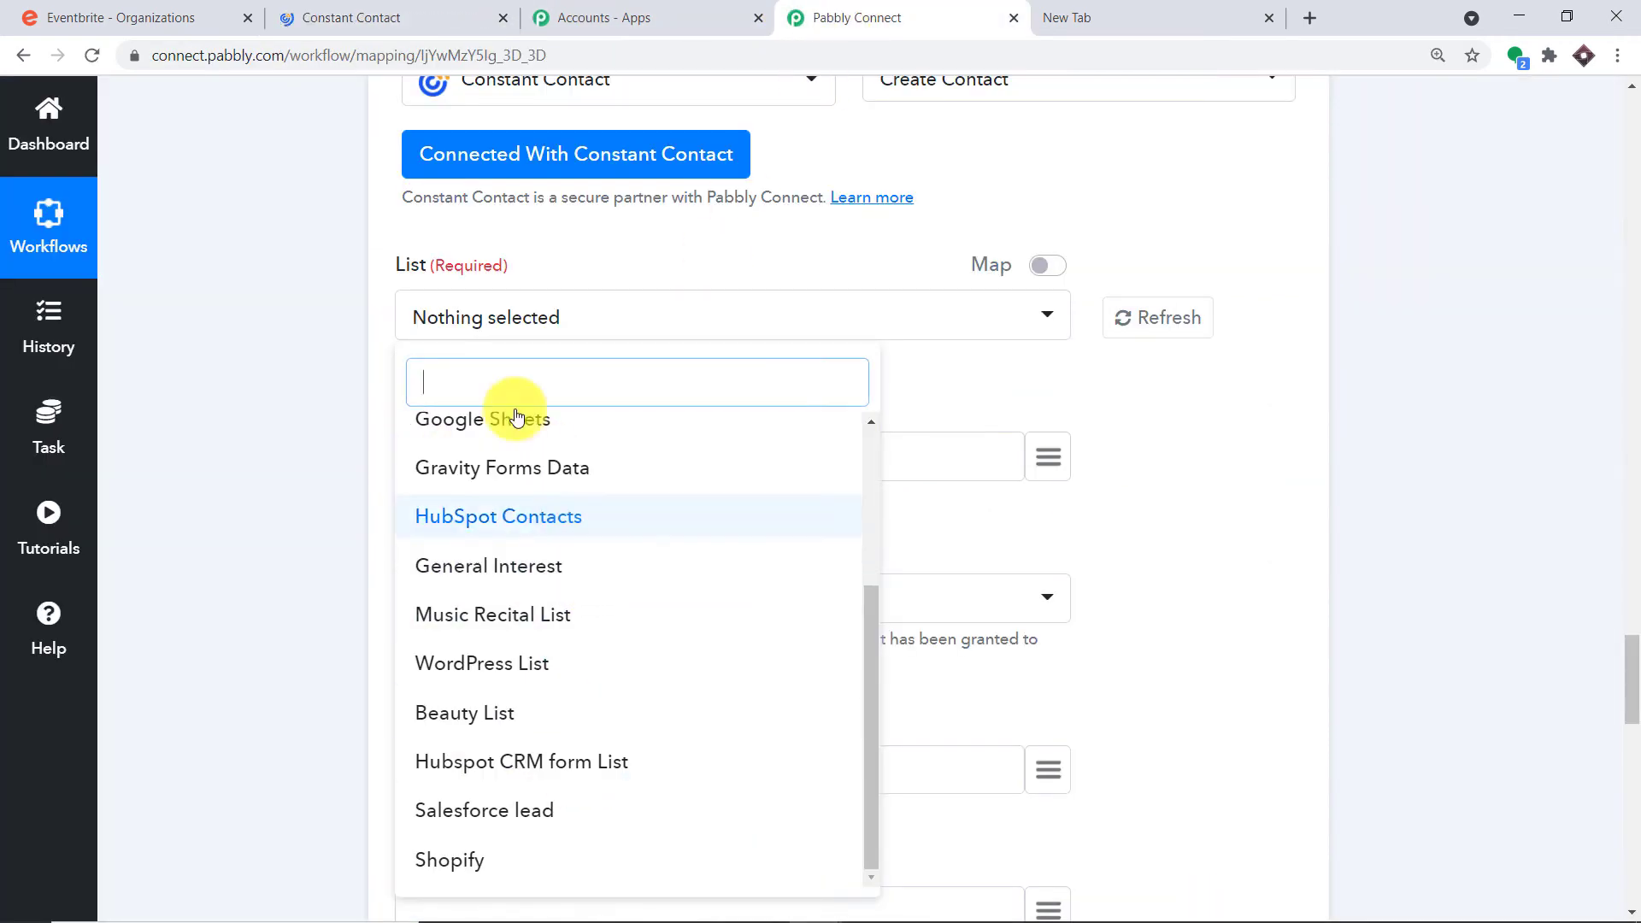
pyautogui.click(415, 11)
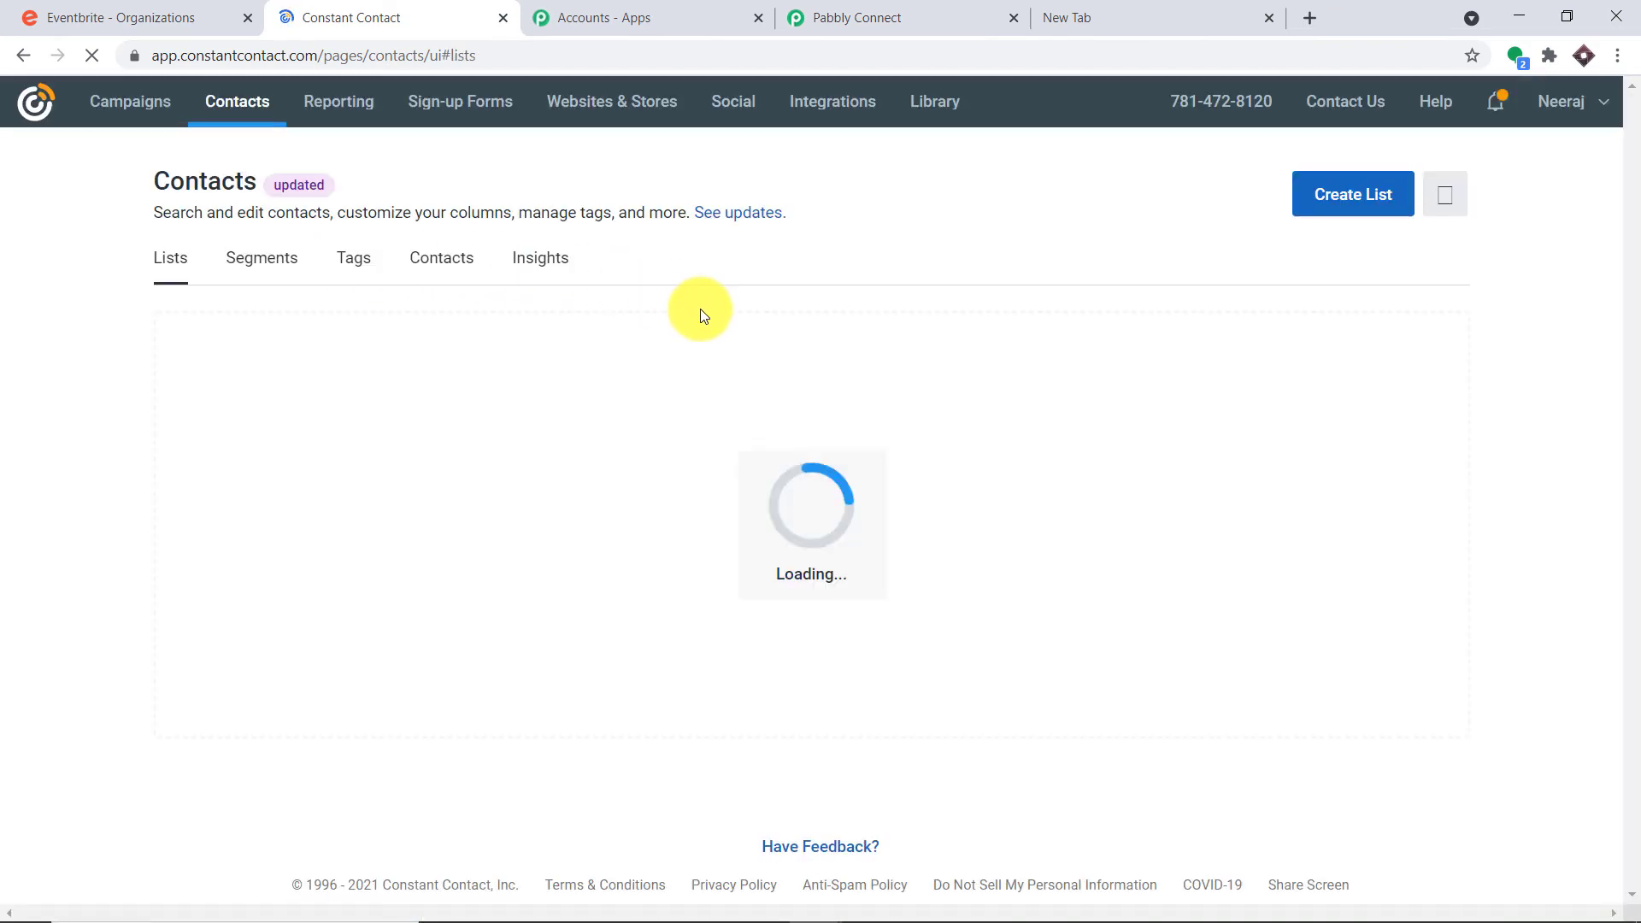
pyautogui.scroll(-9, 479, 487)
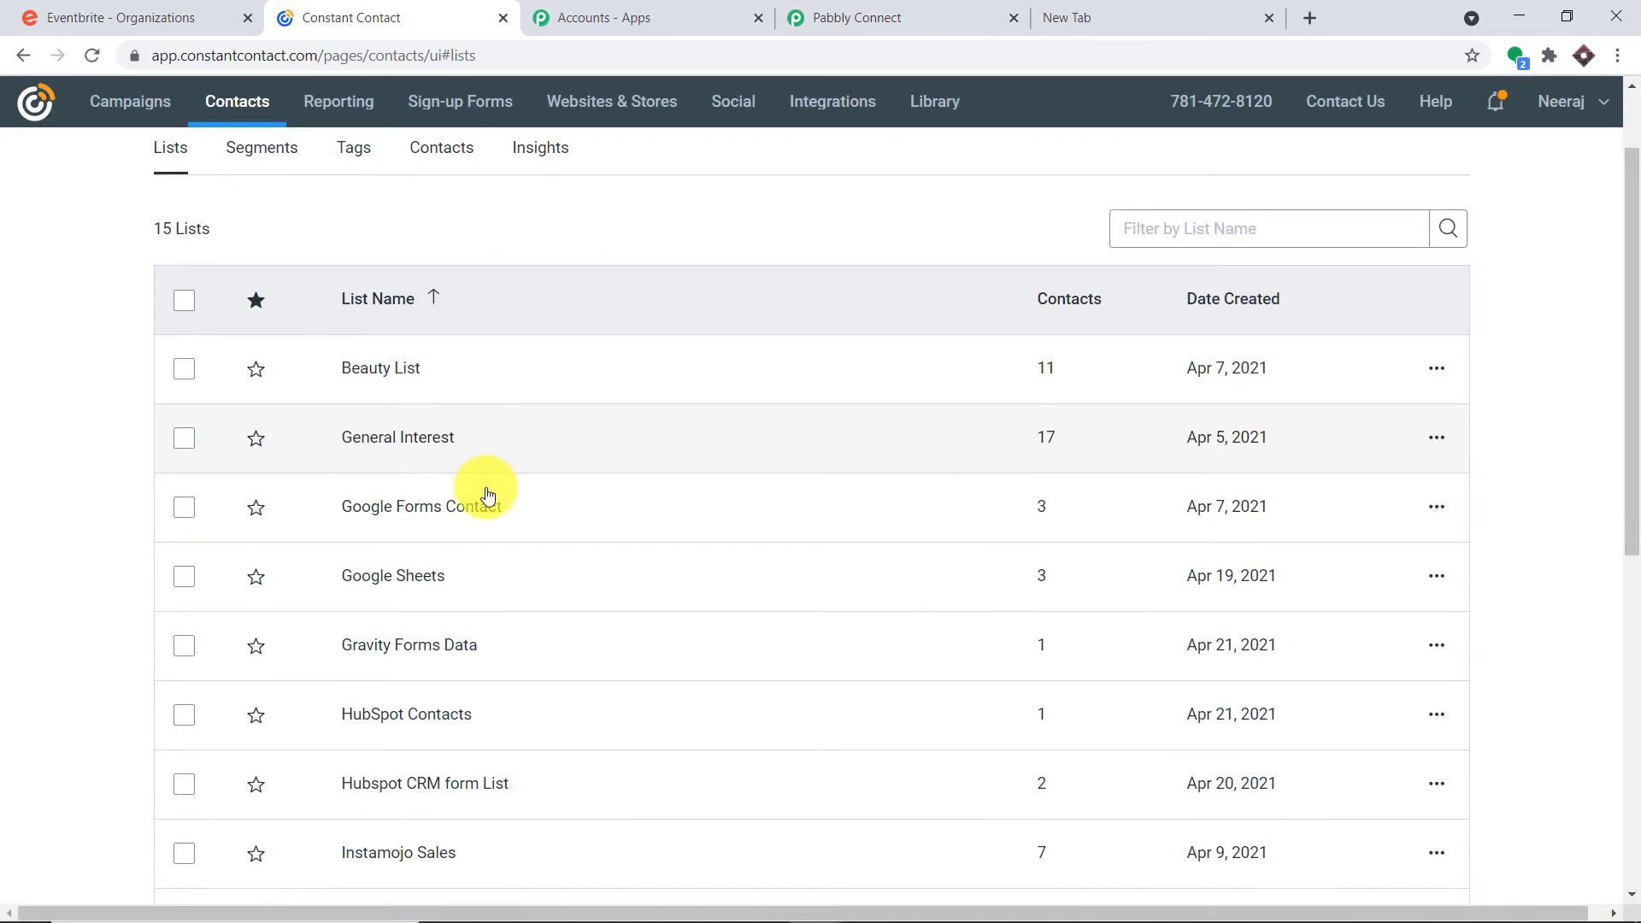
pyautogui.scroll(8, 472, 512)
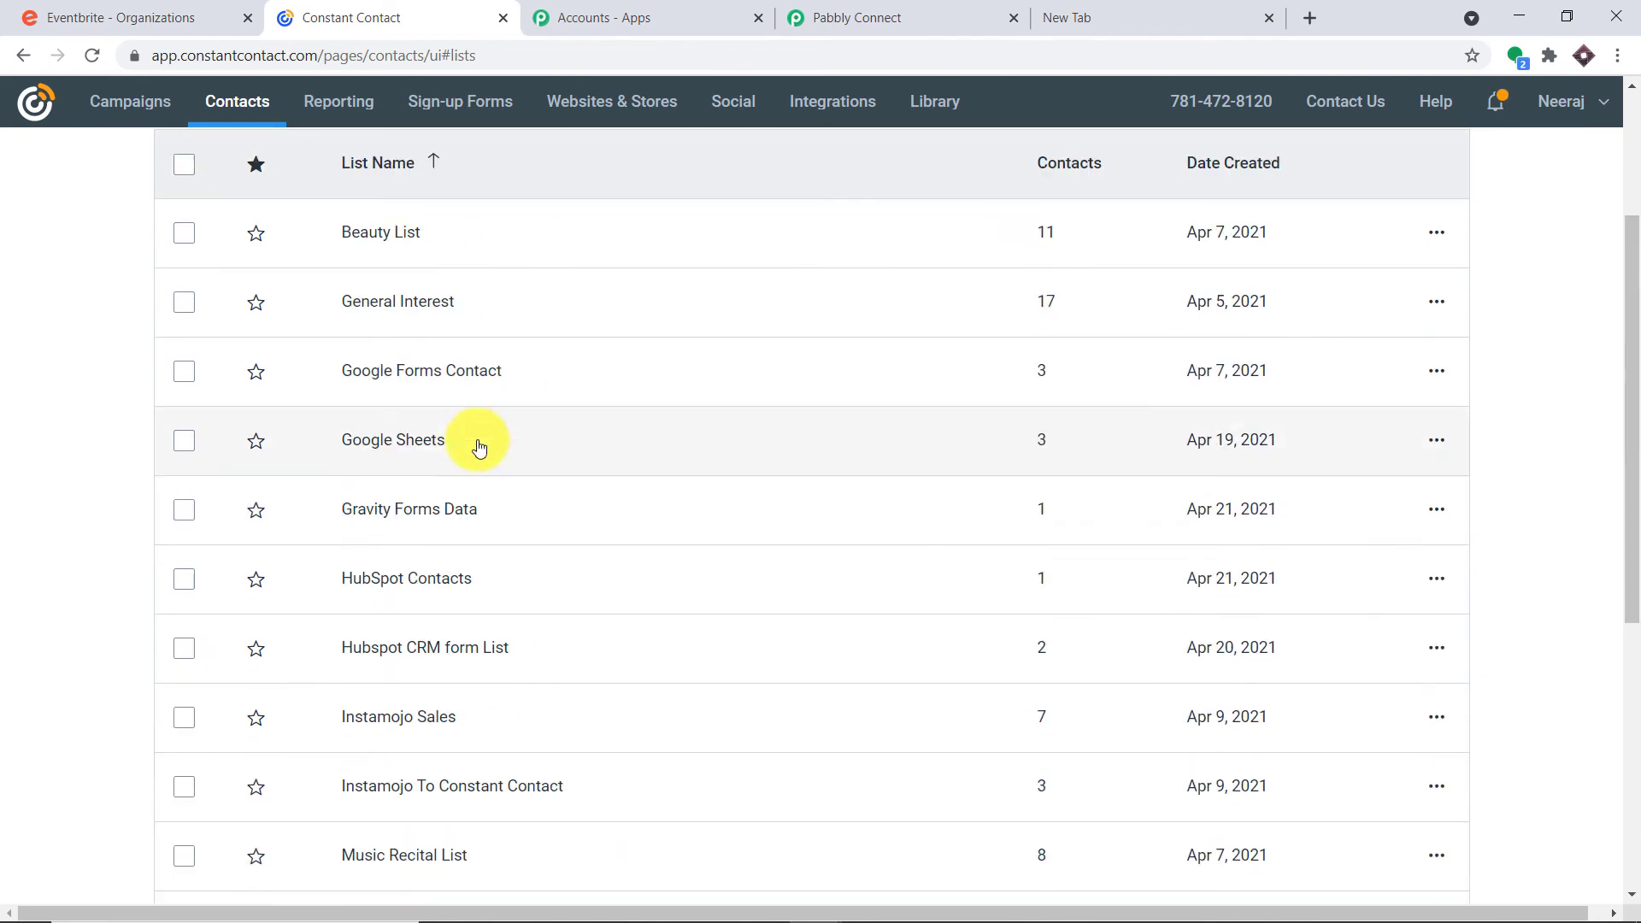
pyautogui.click(852, 6)
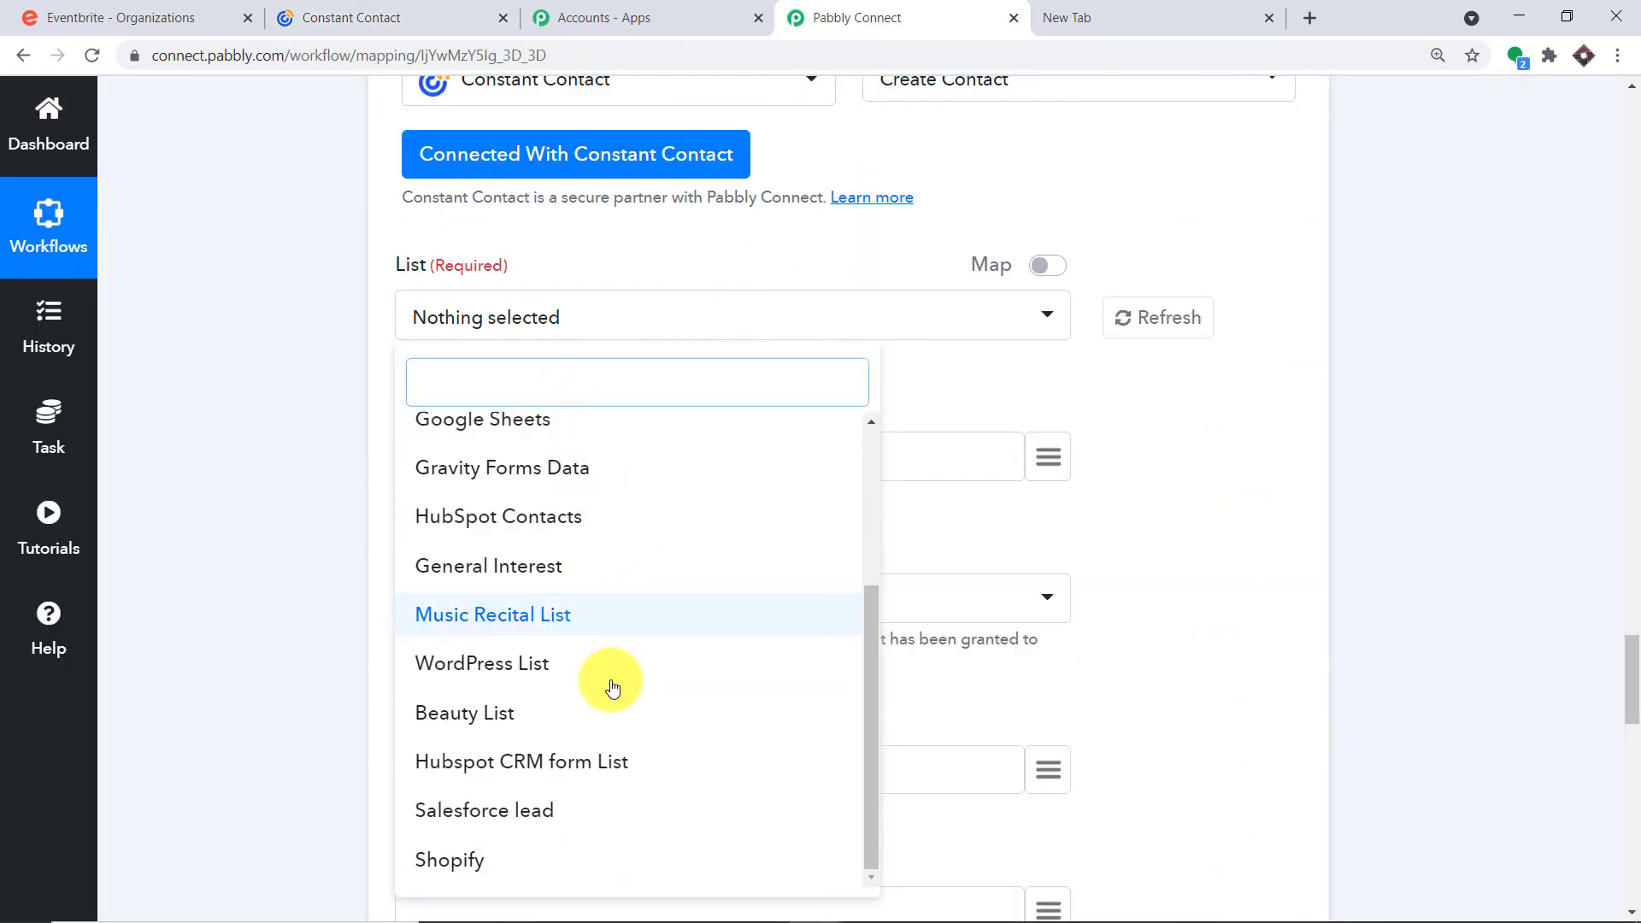
pyautogui.click(376, 6)
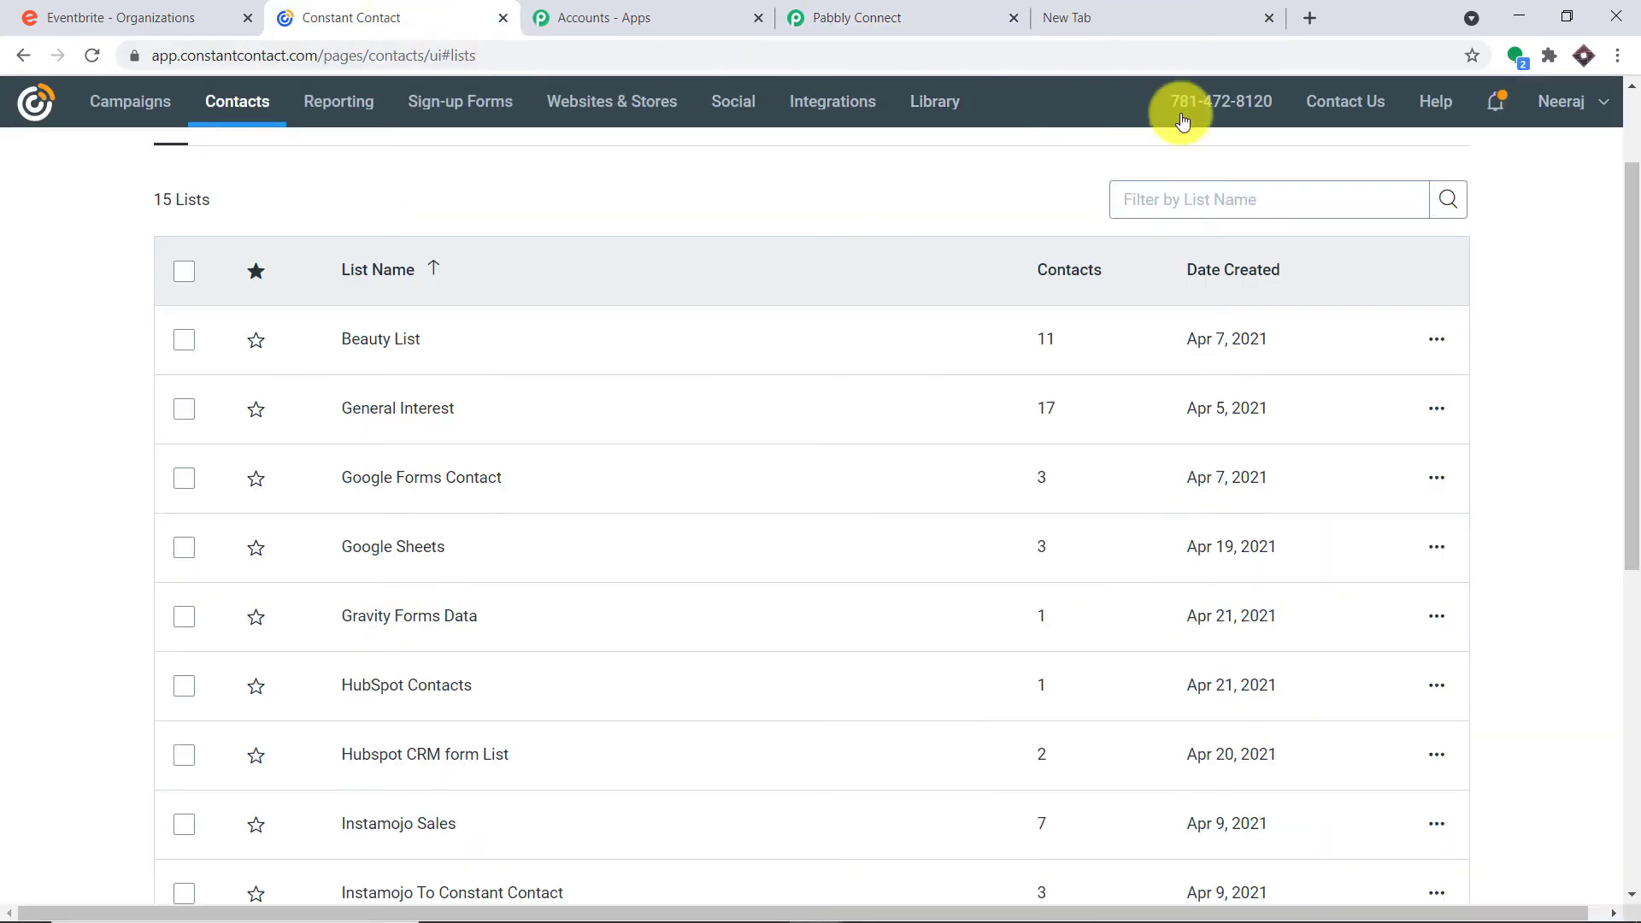
pyautogui.scroll(2, 1188, 171)
pyautogui.click(1326, 193)
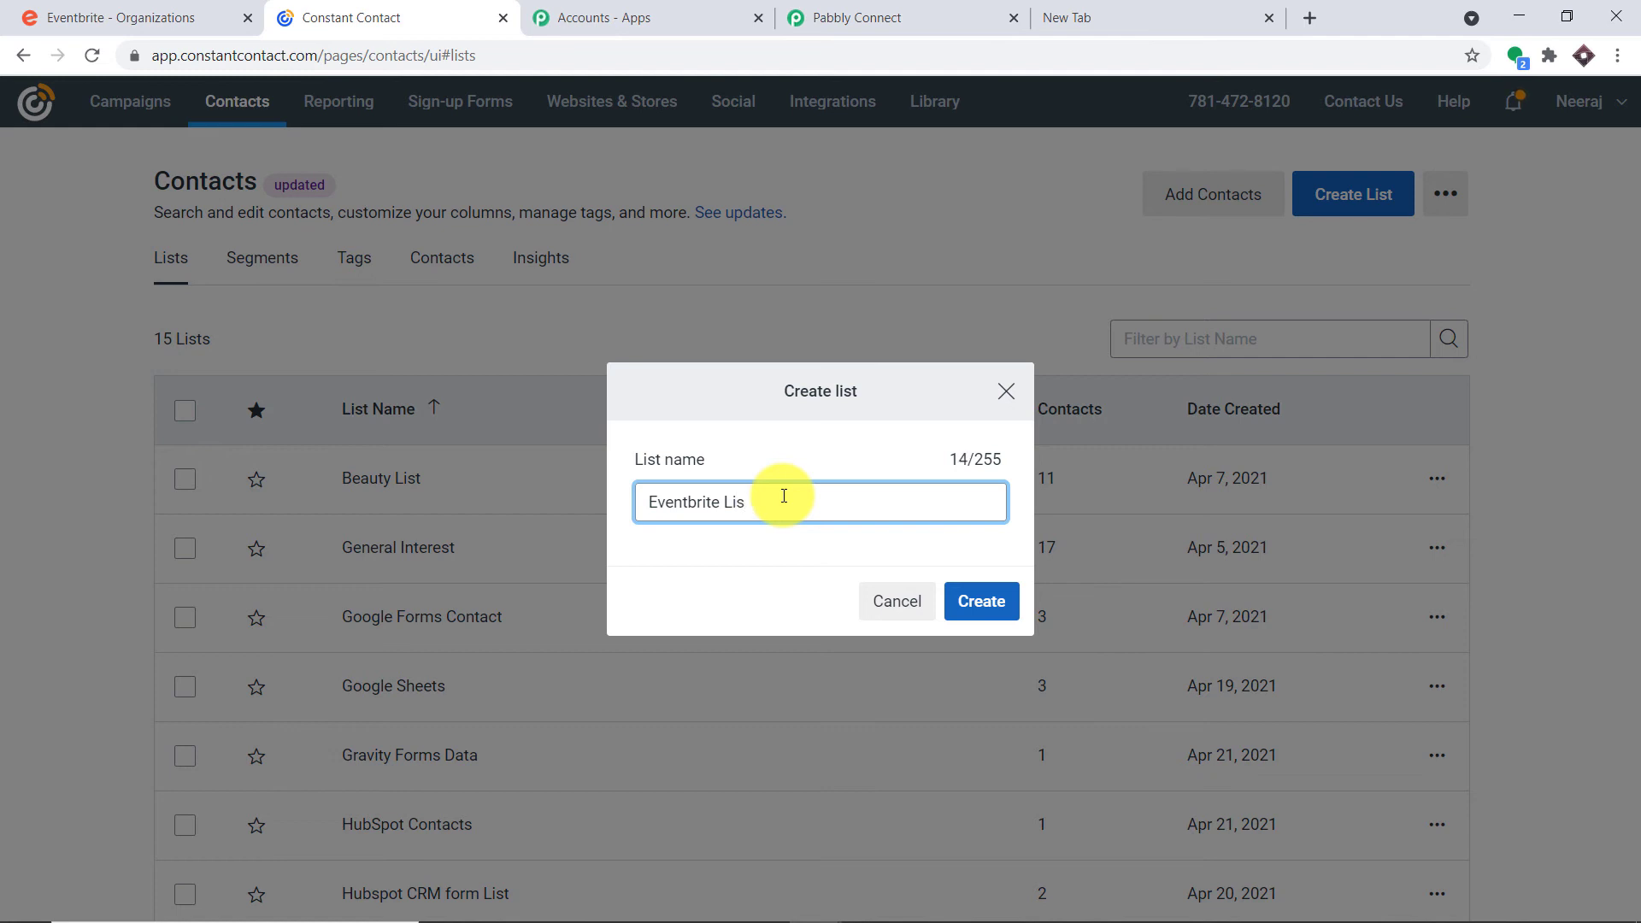
# Create the Eventbrite List in Constant Contact and refresh the workflow's List choices
pyautogui.click(981, 610)
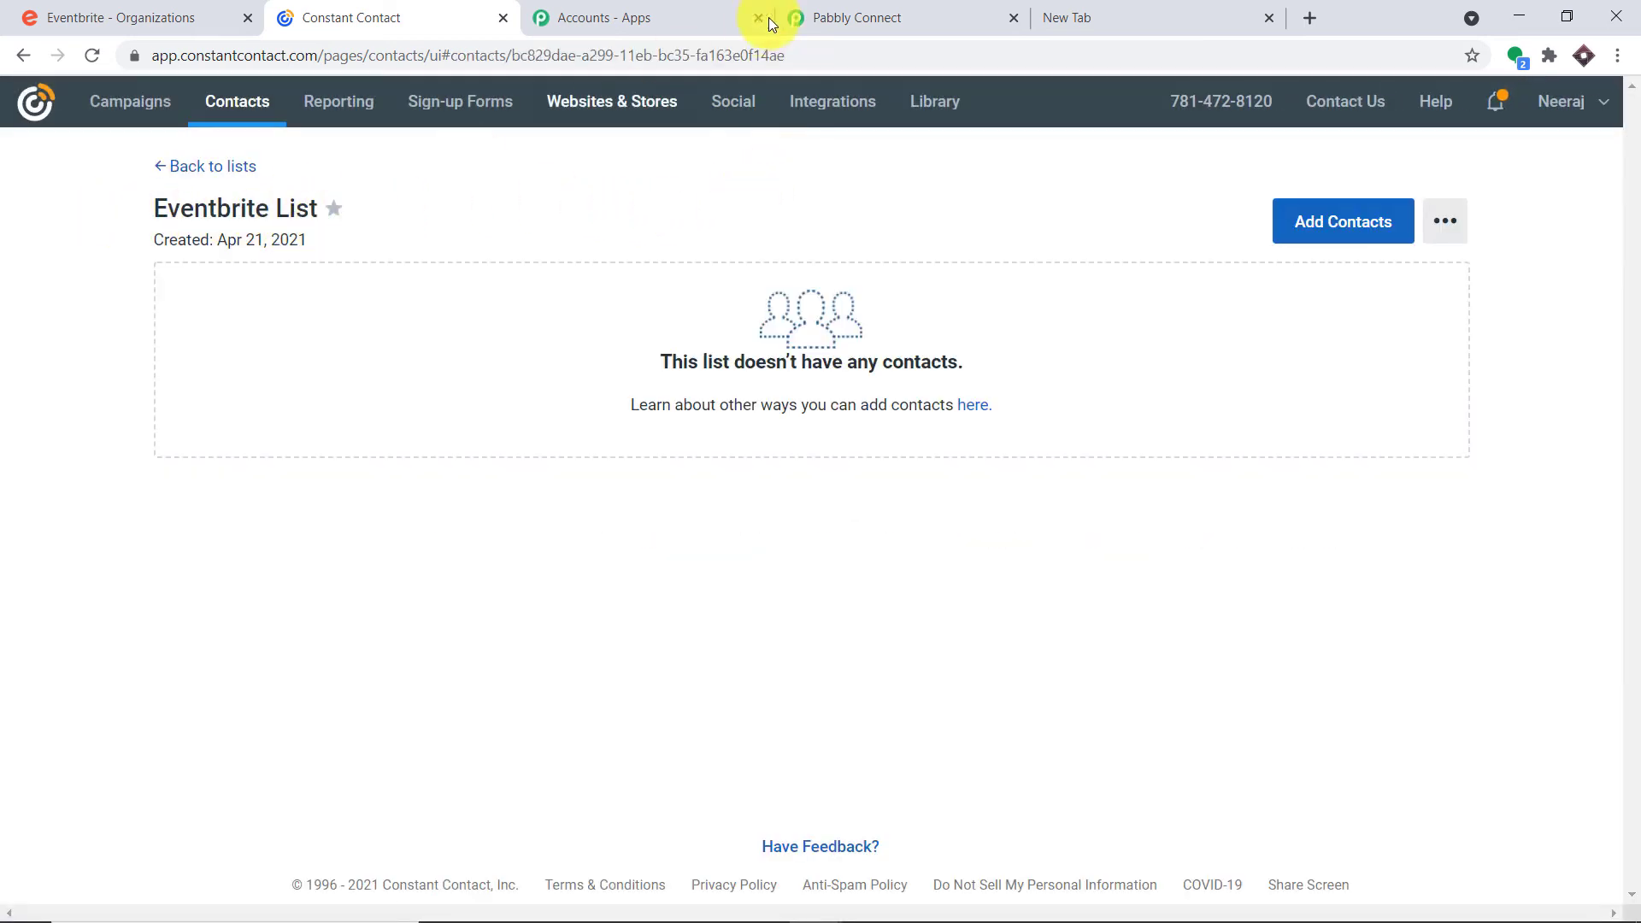
pyautogui.click(799, 18)
pyautogui.click(1137, 324)
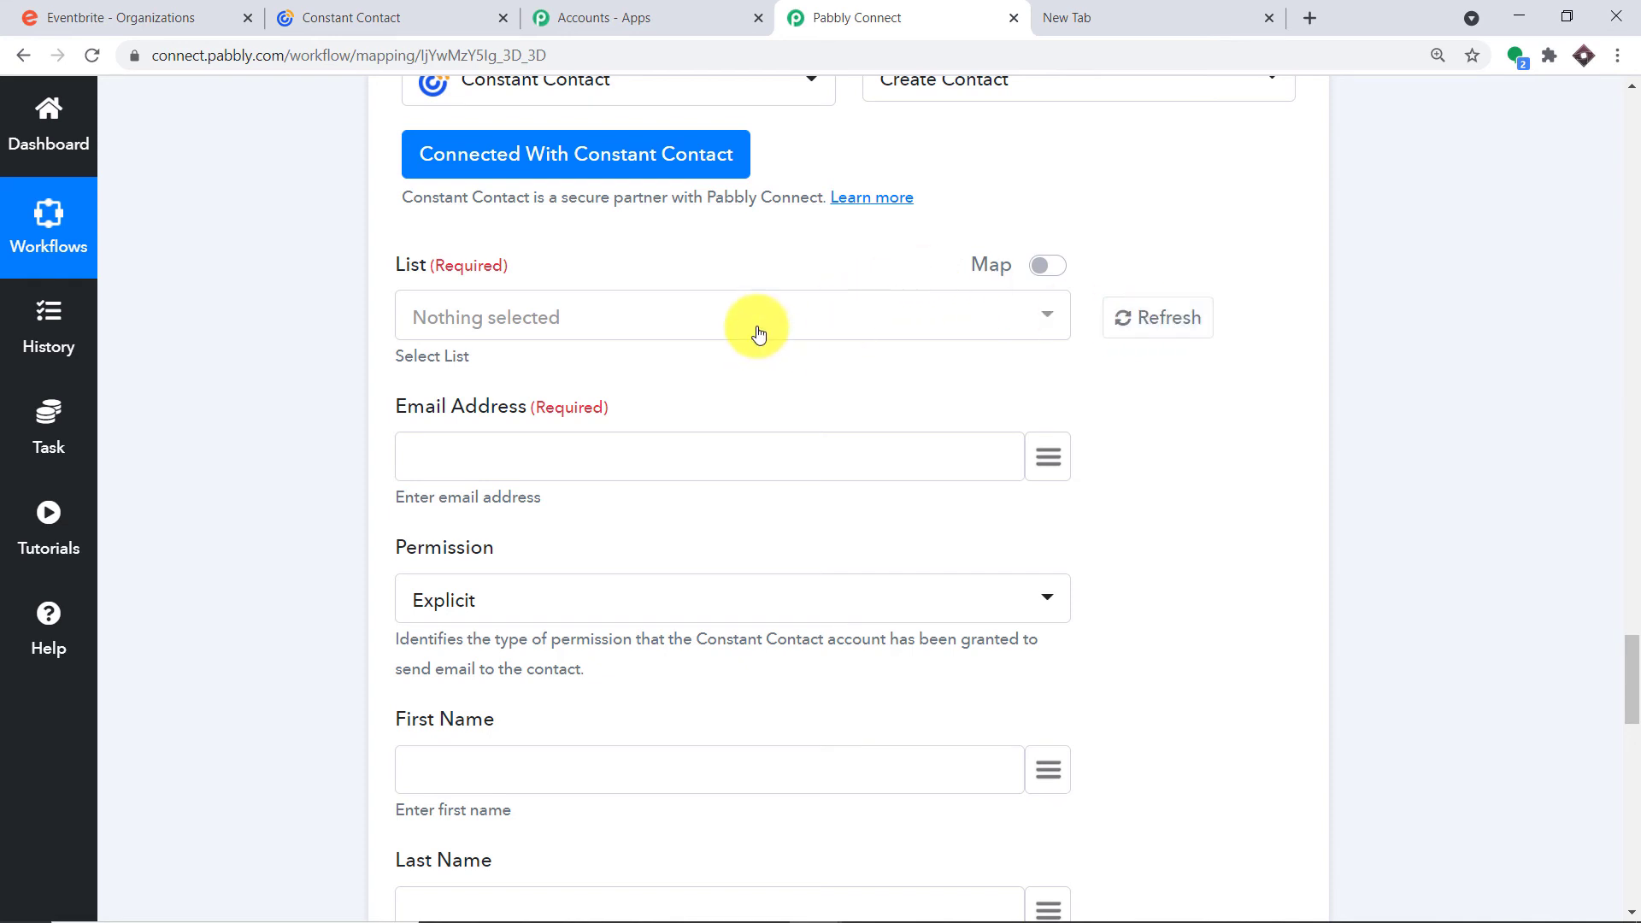
# Select Eventbrite List as the new contact's List
pyautogui.click(757, 333)
pyautogui.scroll(-5, 706, 509)
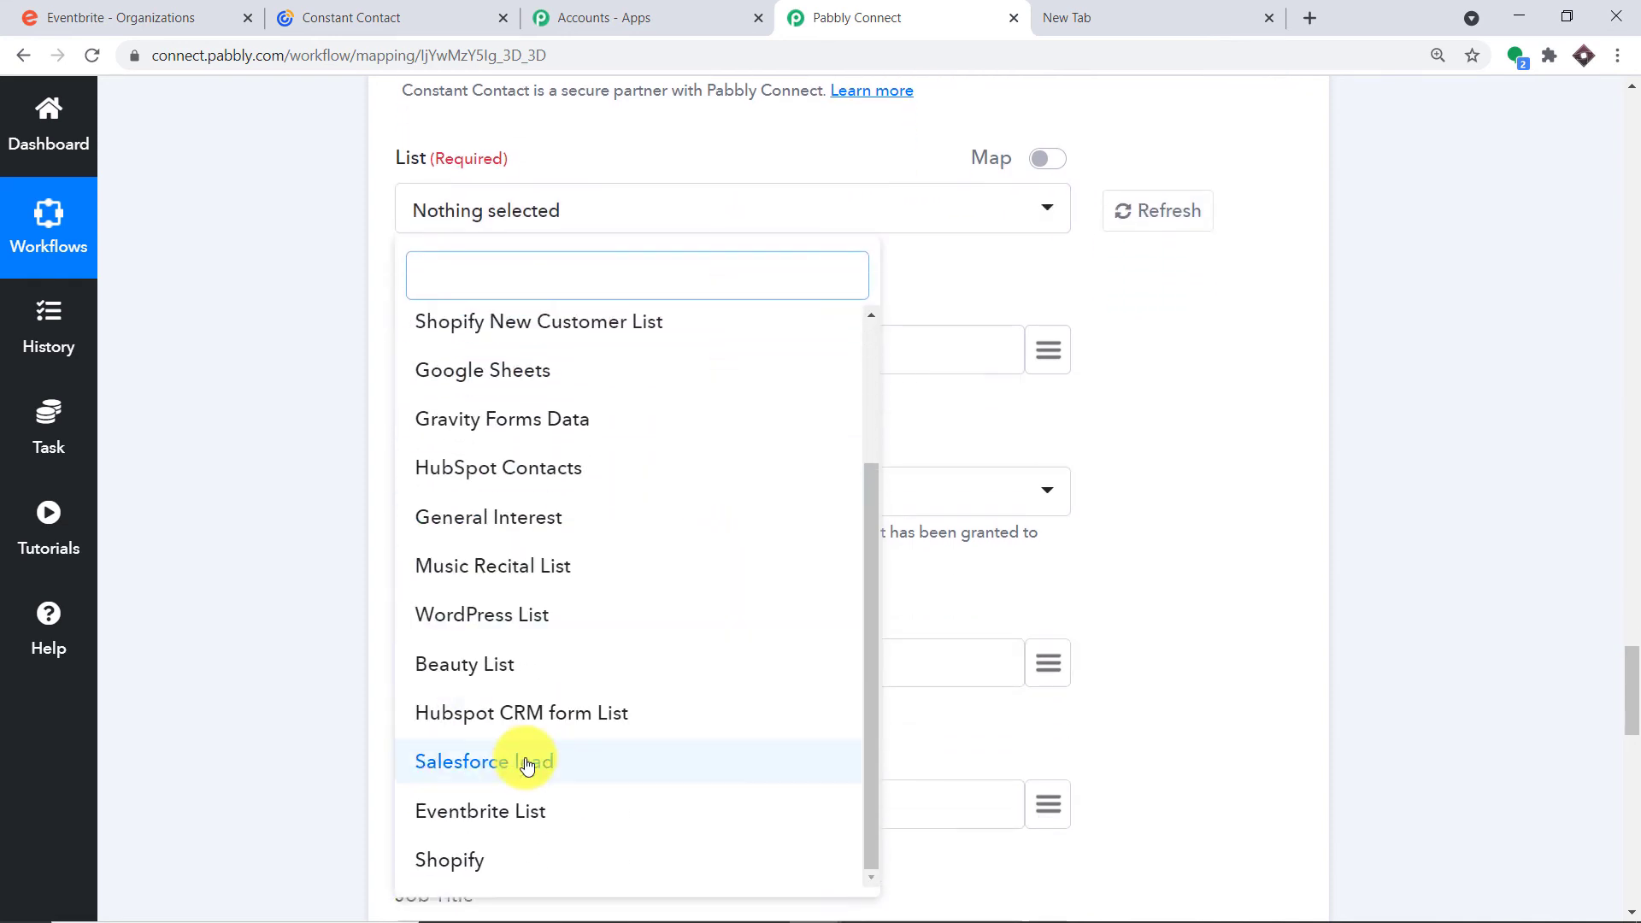
pyautogui.click(512, 810)
pyautogui.click(1205, 290)
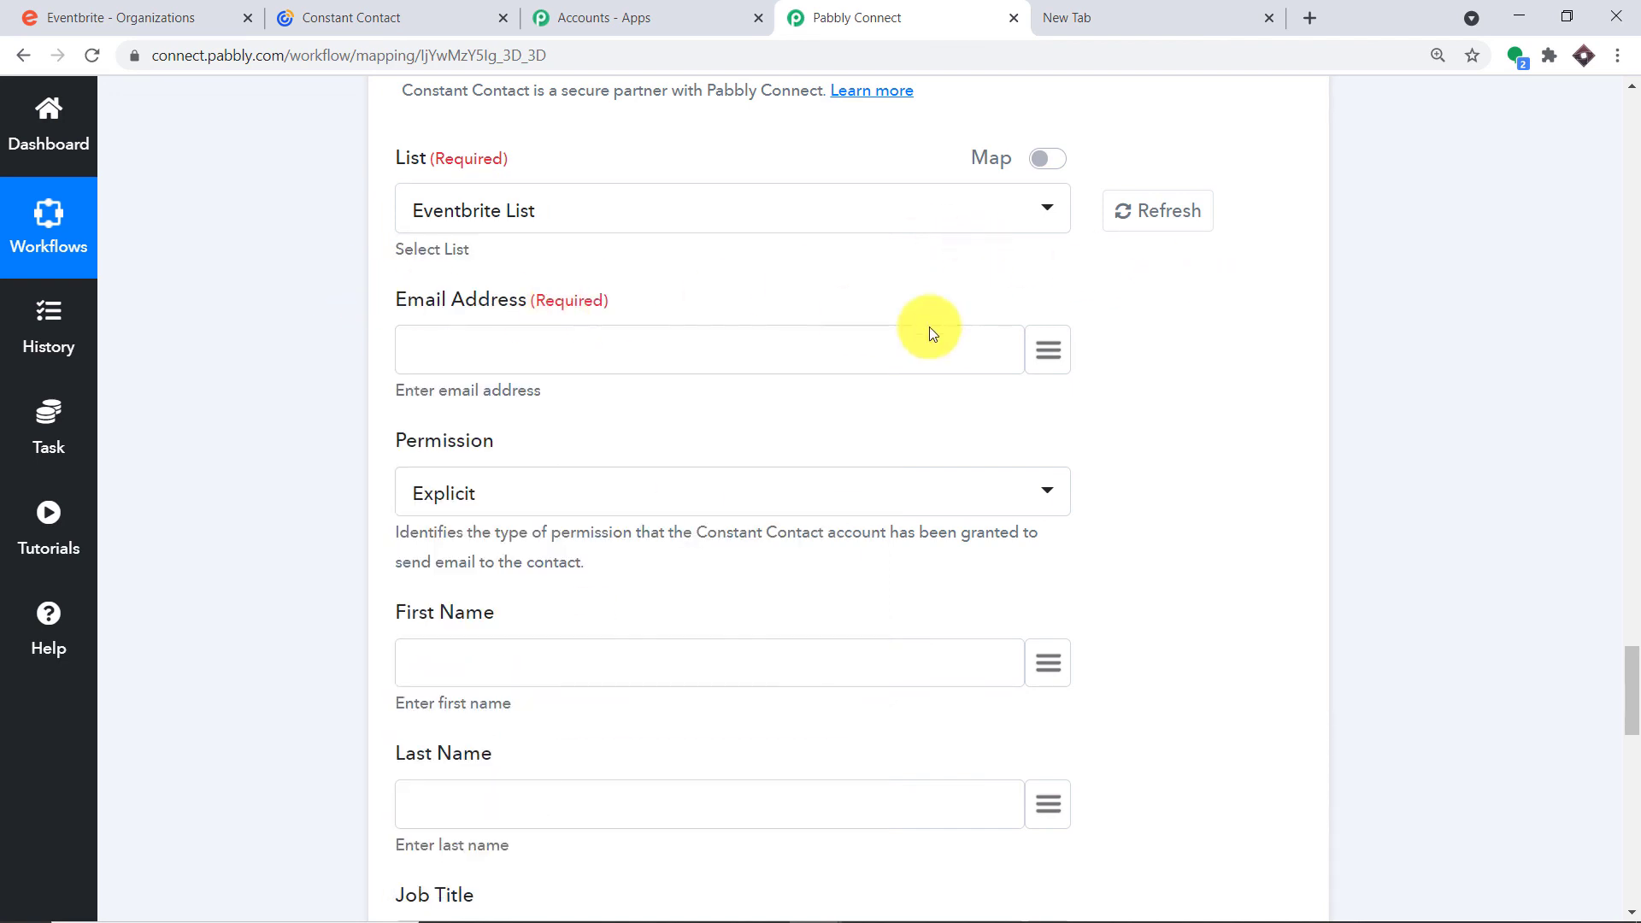
# Map the attendee's profile email from Get Attendee by Order Id into Email Address
pyautogui.click(1041, 351)
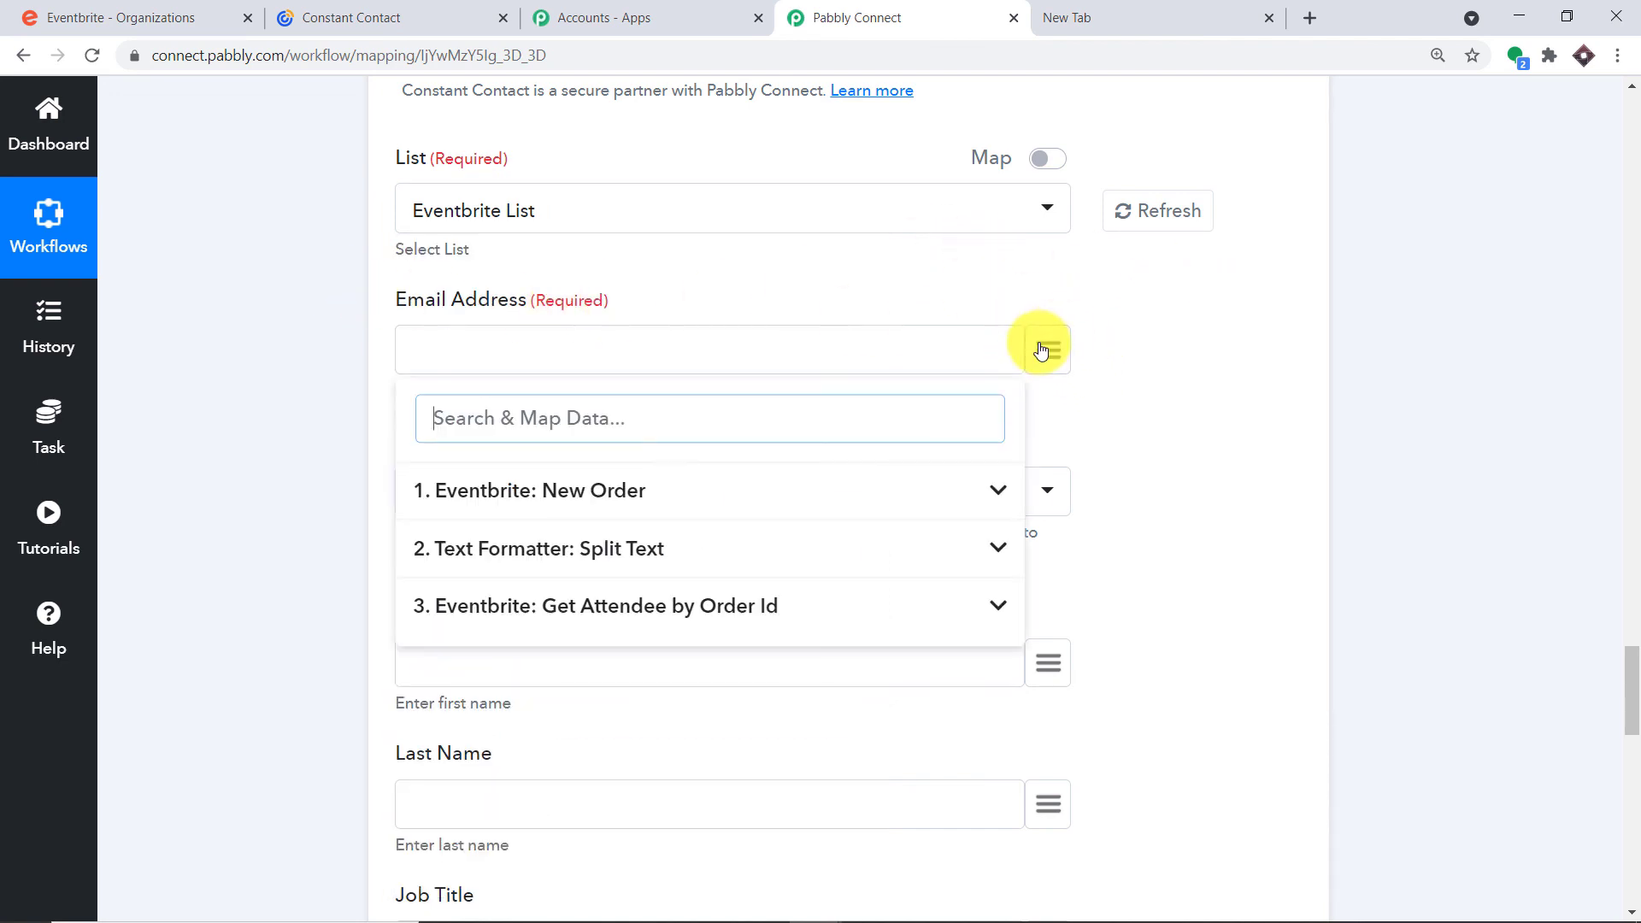
pyautogui.click(549, 613)
pyautogui.scroll(-10, 648, 636)
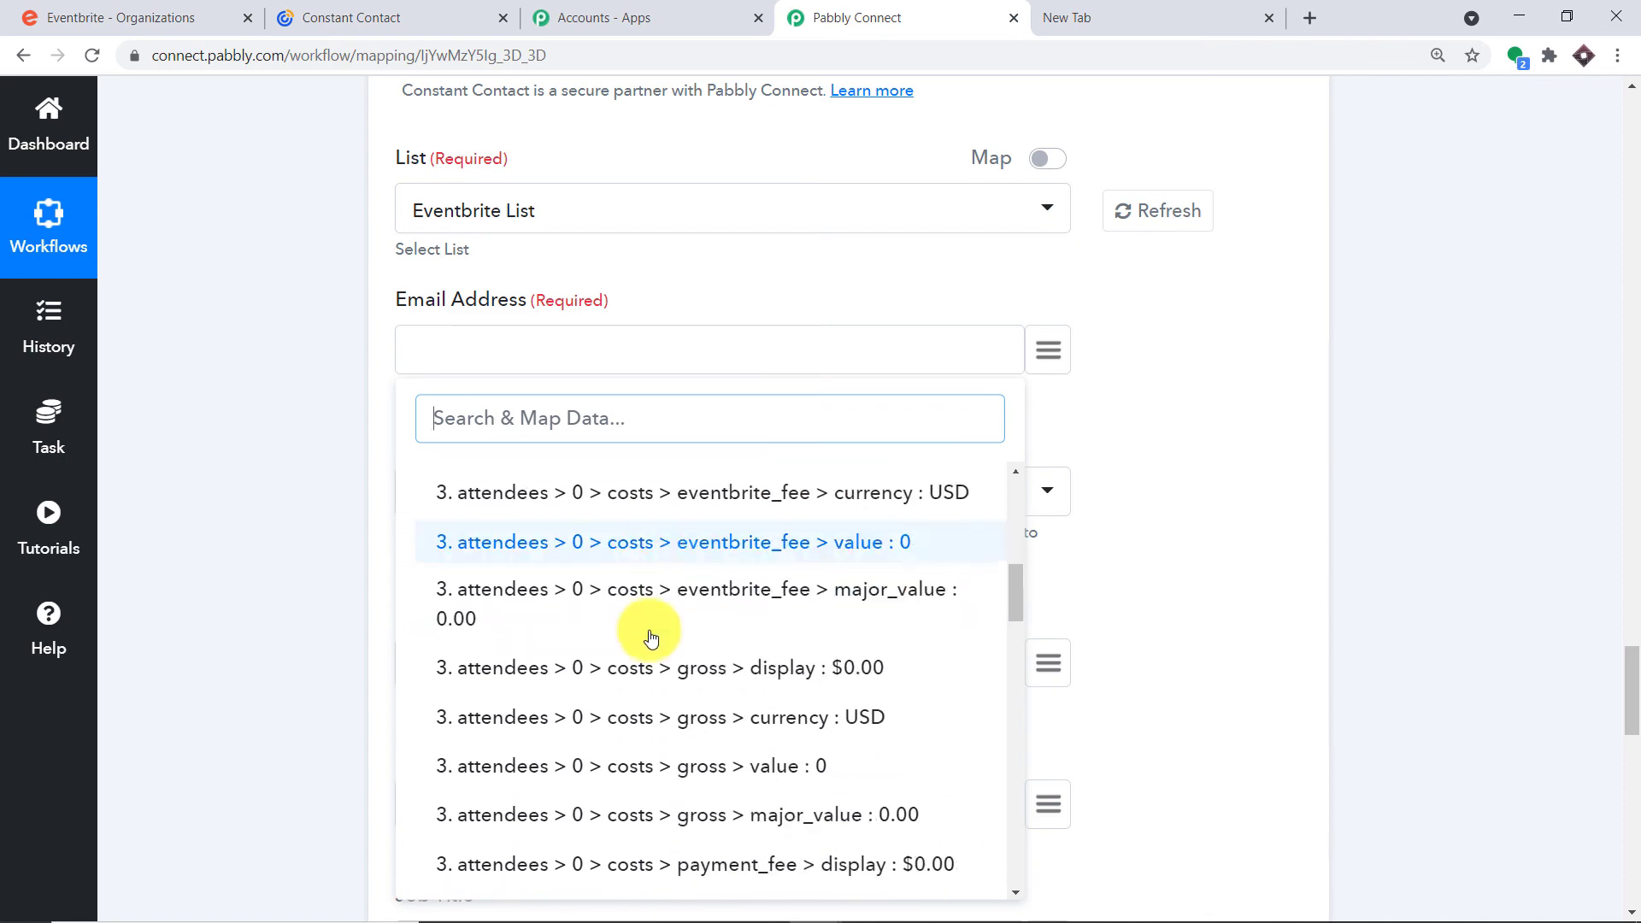
pyautogui.scroll(-8, 678, 649)
pyautogui.scroll(4, 689, 633)
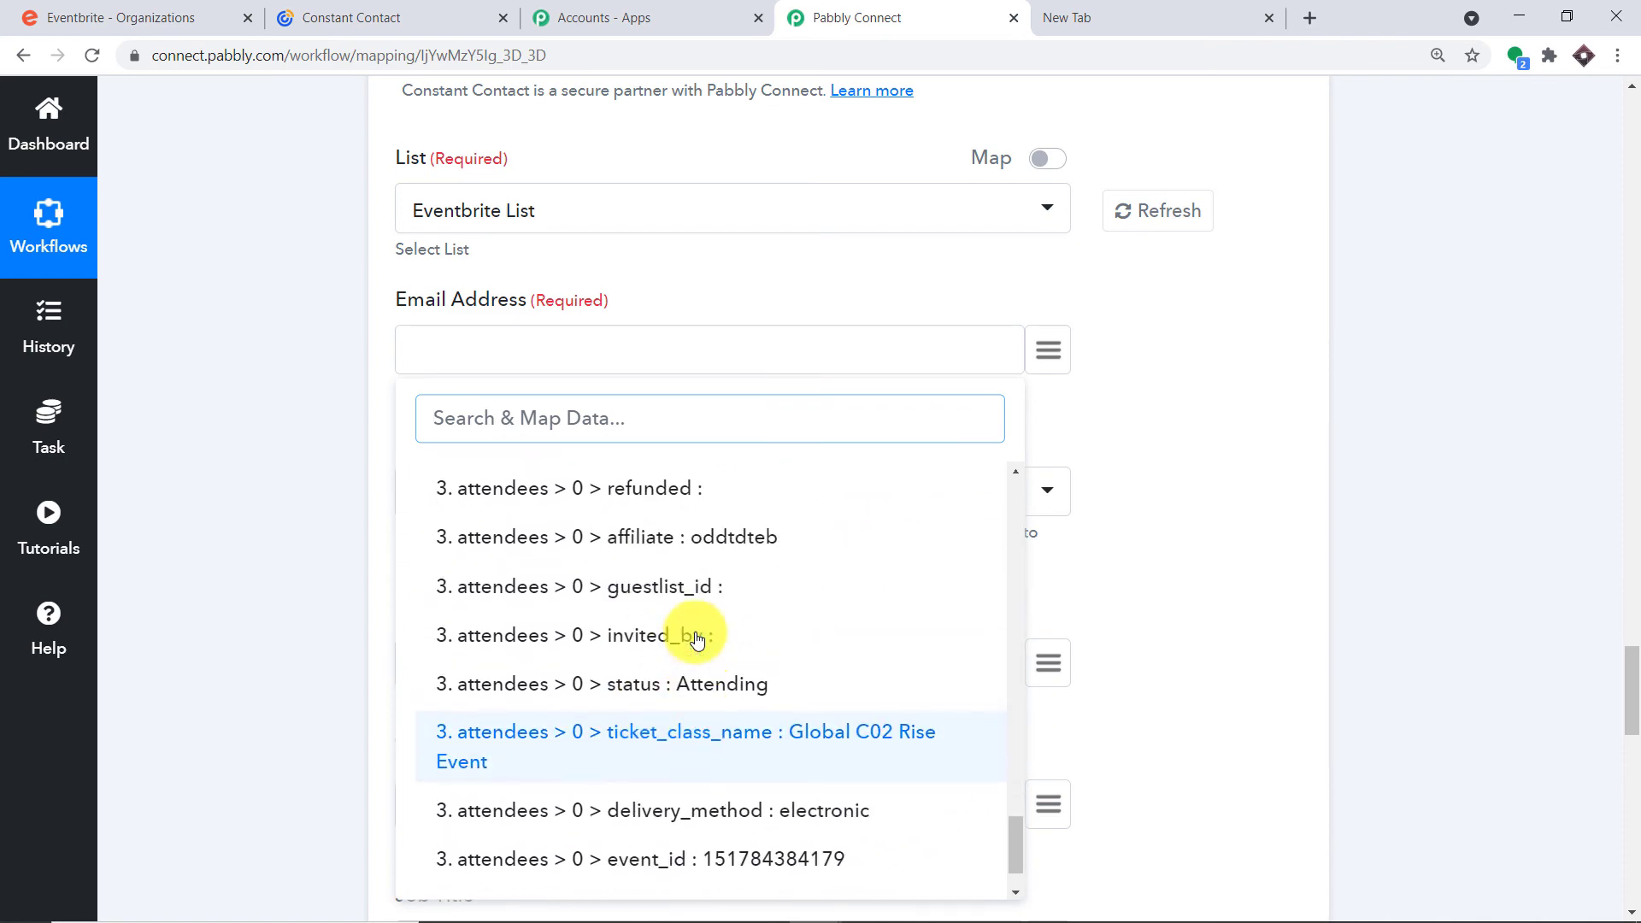
pyautogui.scroll(8, 697, 637)
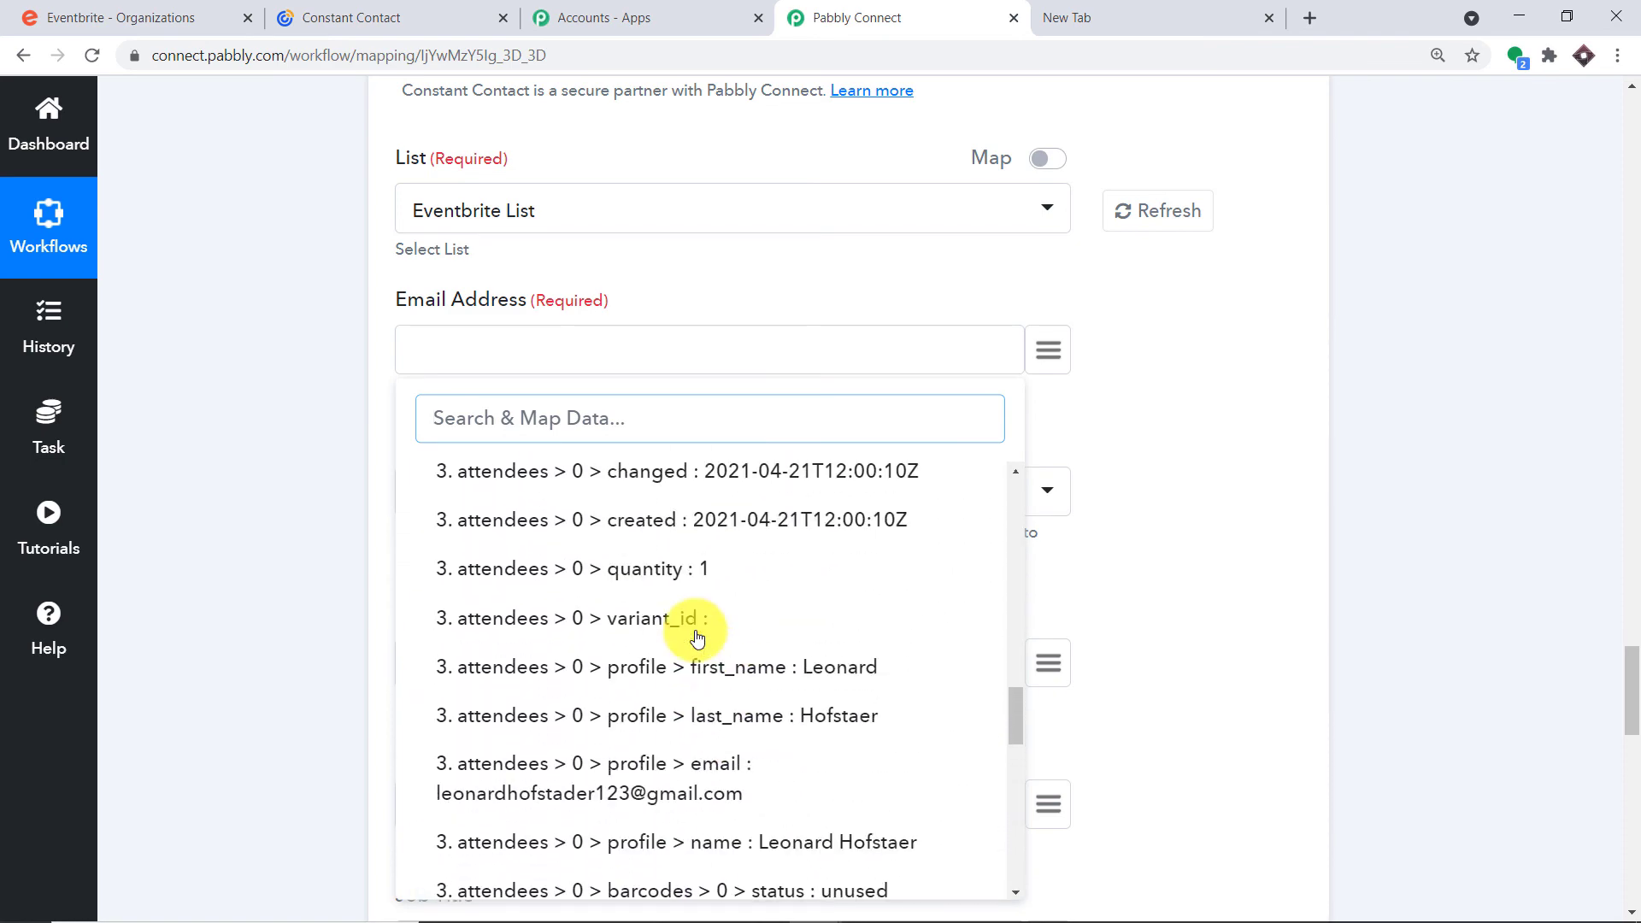
pyautogui.scroll(-1, 804, 652)
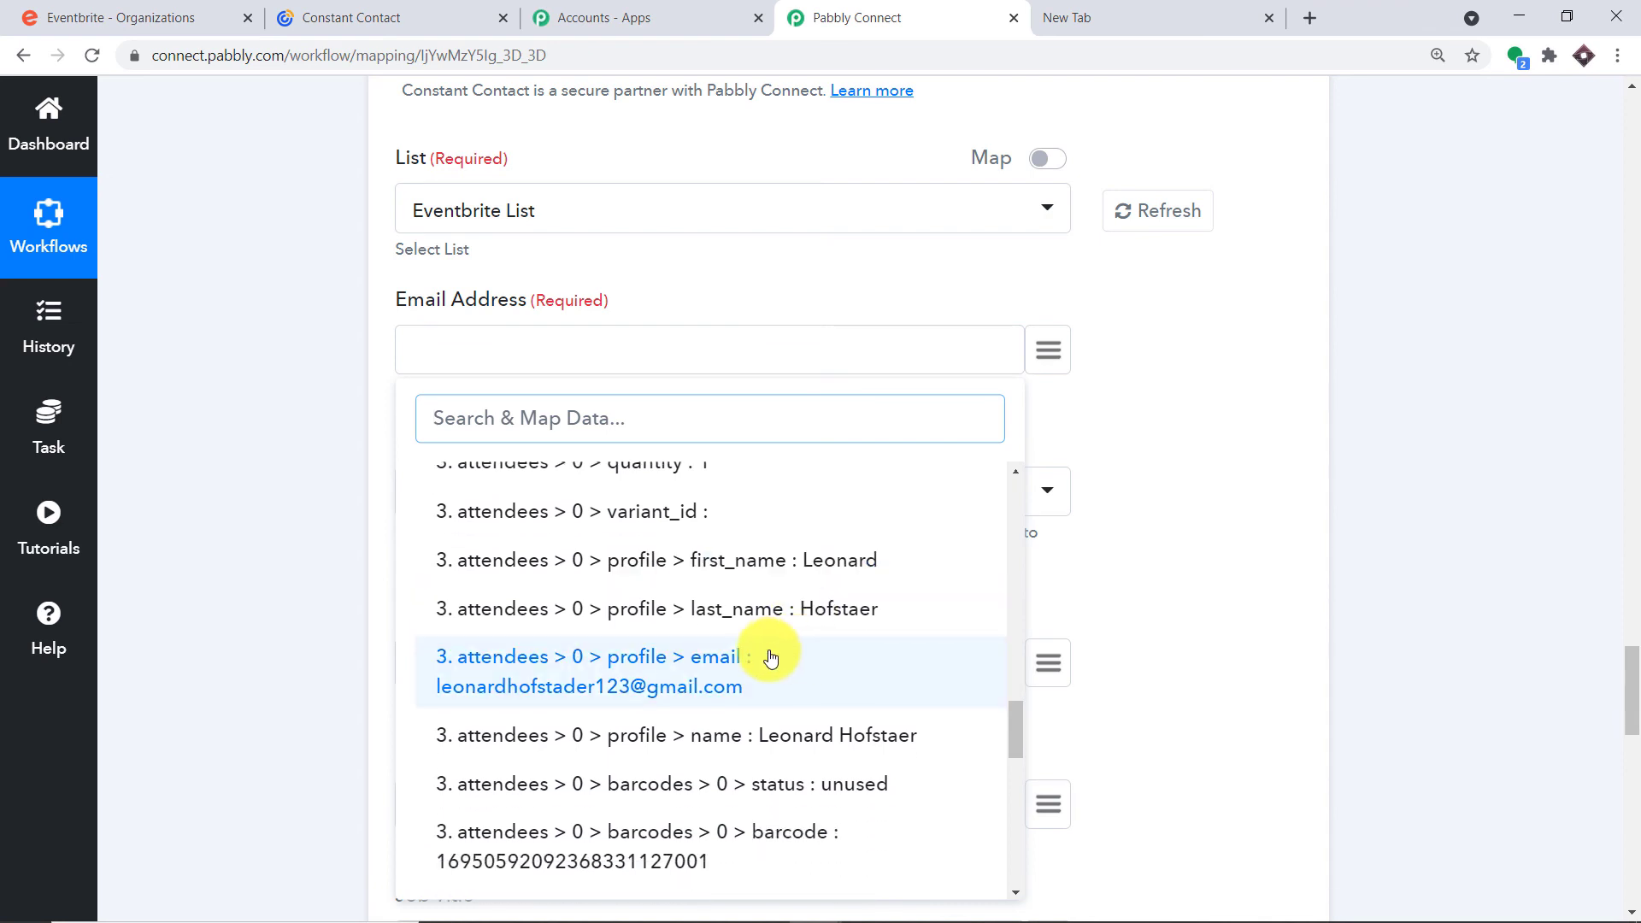
pyautogui.click(691, 679)
pyautogui.scroll(-3, 701, 607)
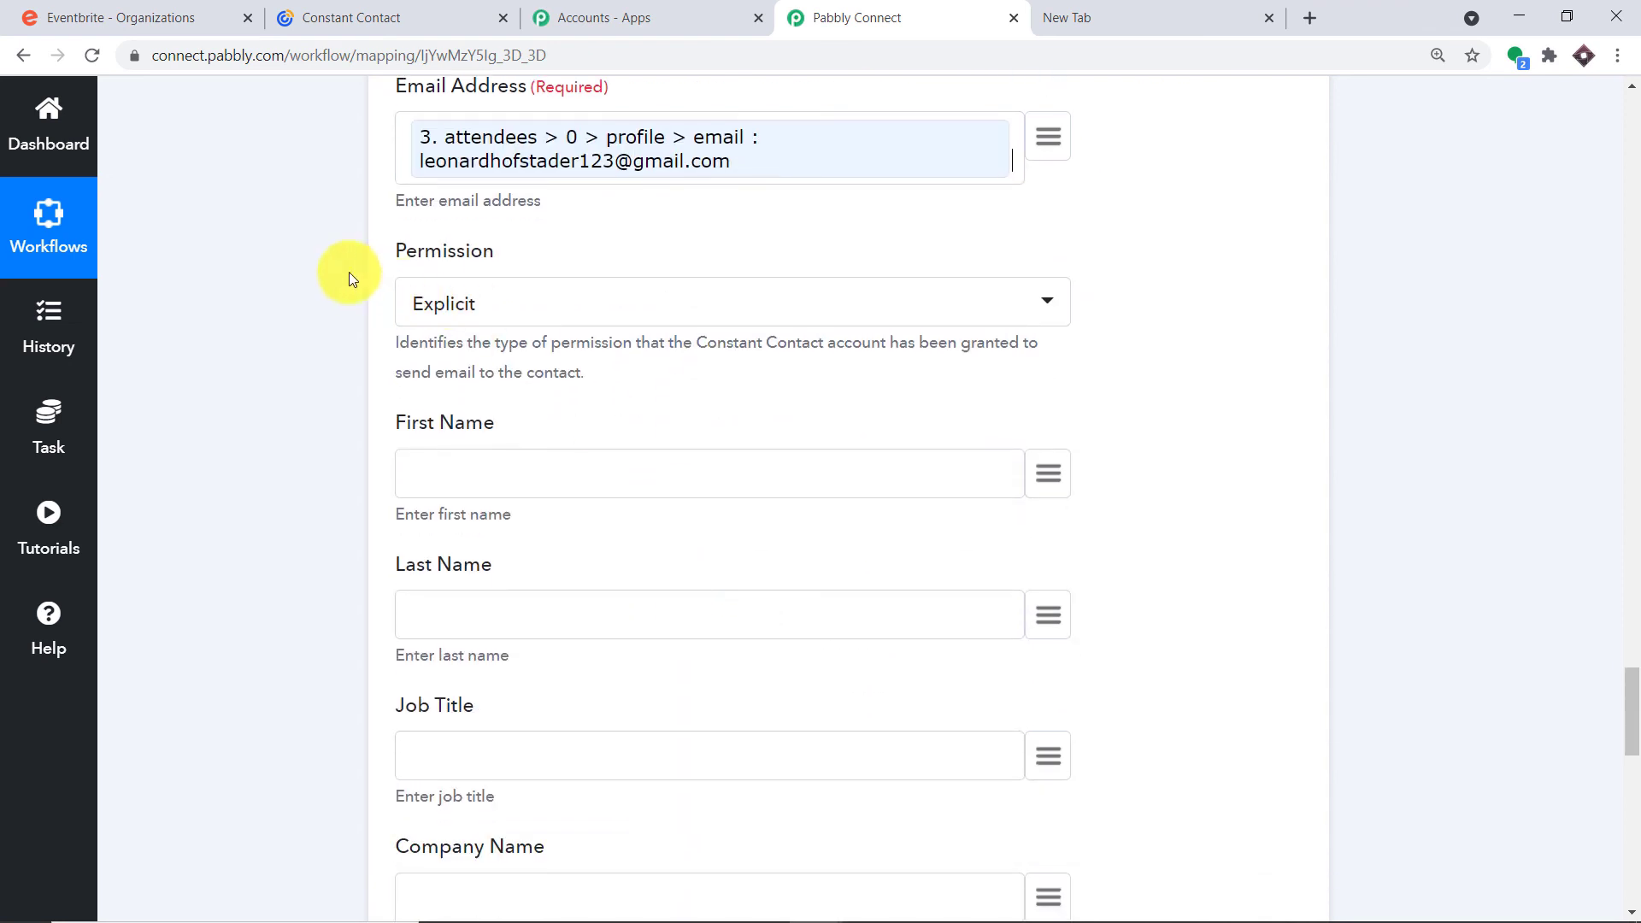
# Map First Name to the attendee's profile first_name from Get Attendee by Order Id
pyautogui.scroll(-3, 716, 311)
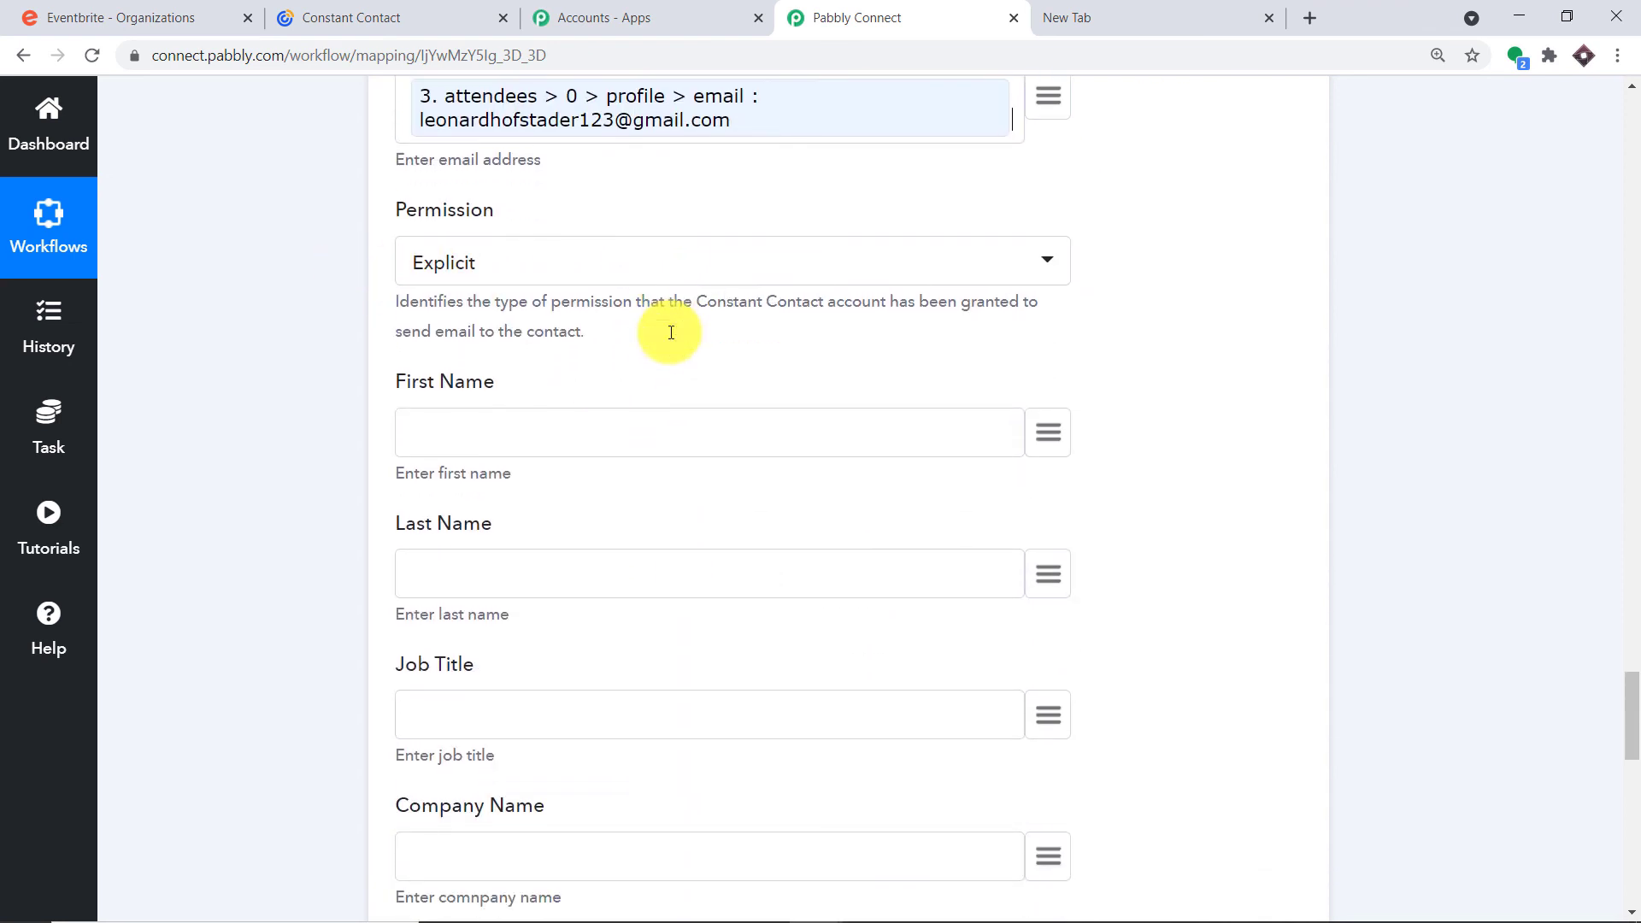
pyautogui.click(1048, 262)
pyautogui.click(587, 518)
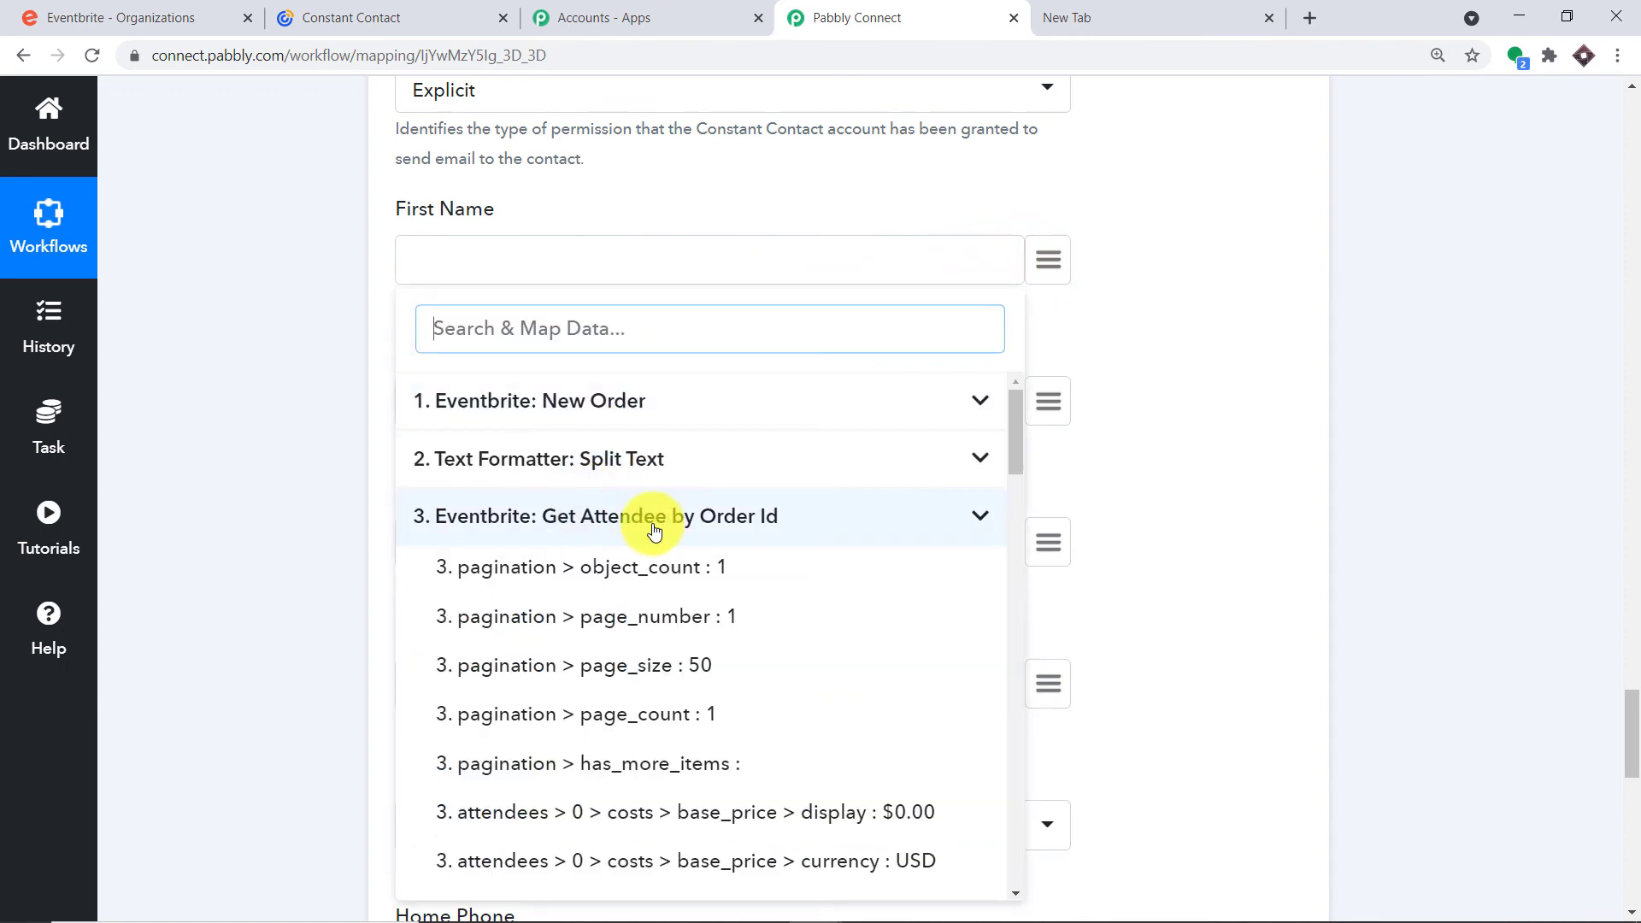
pyautogui.scroll(-9, 727, 552)
pyautogui.scroll(-8, 733, 559)
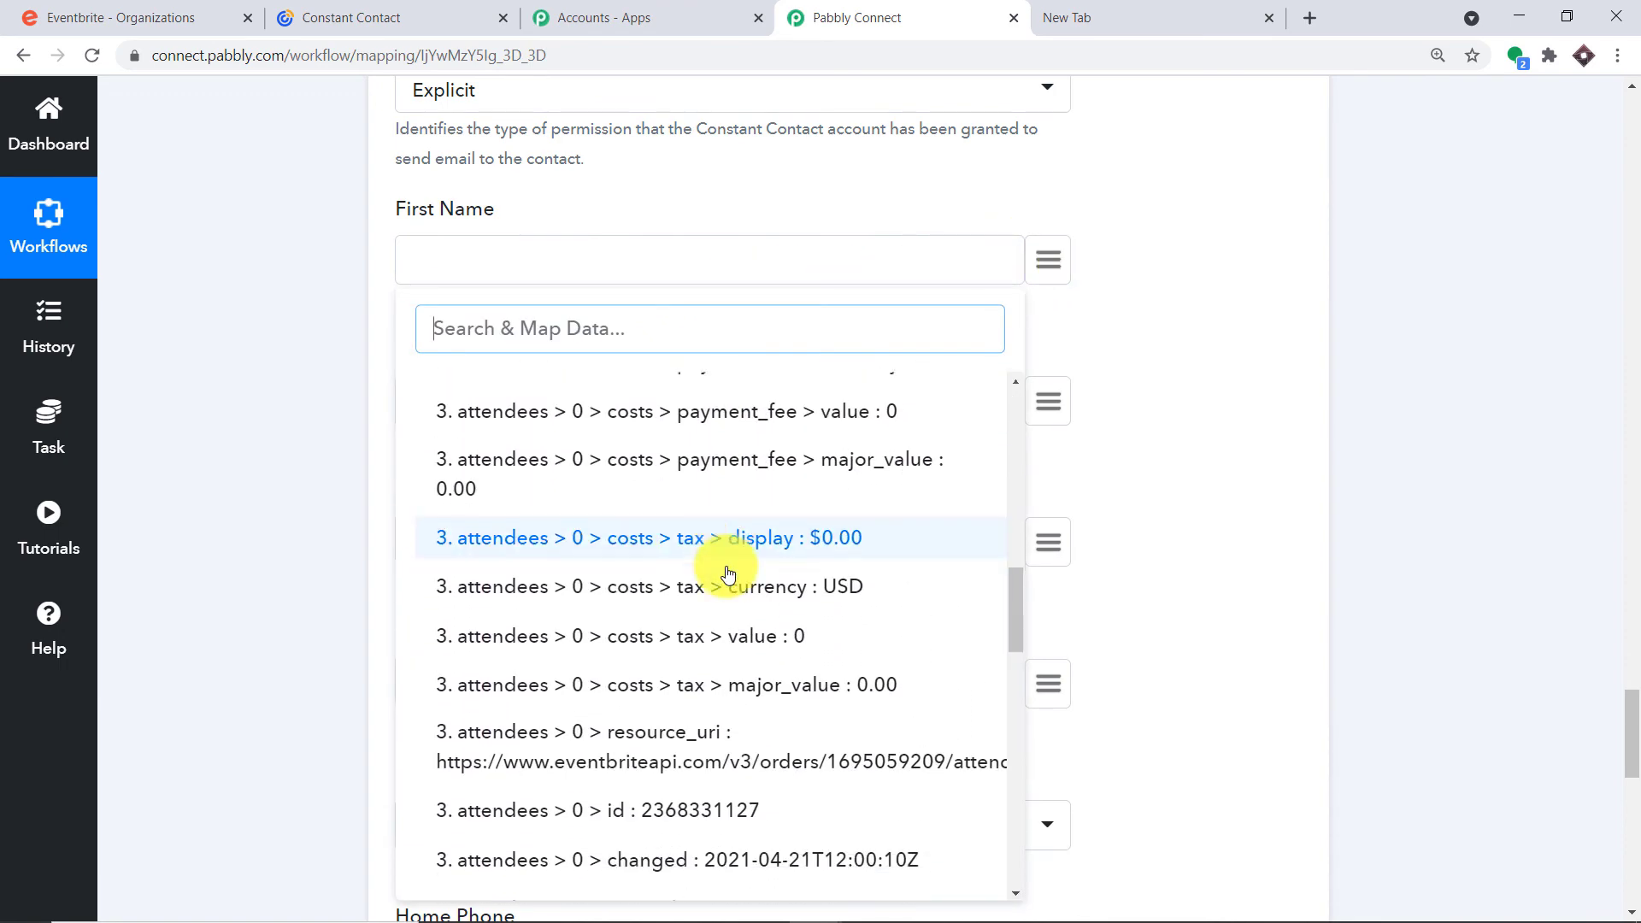
pyautogui.click(755, 475)
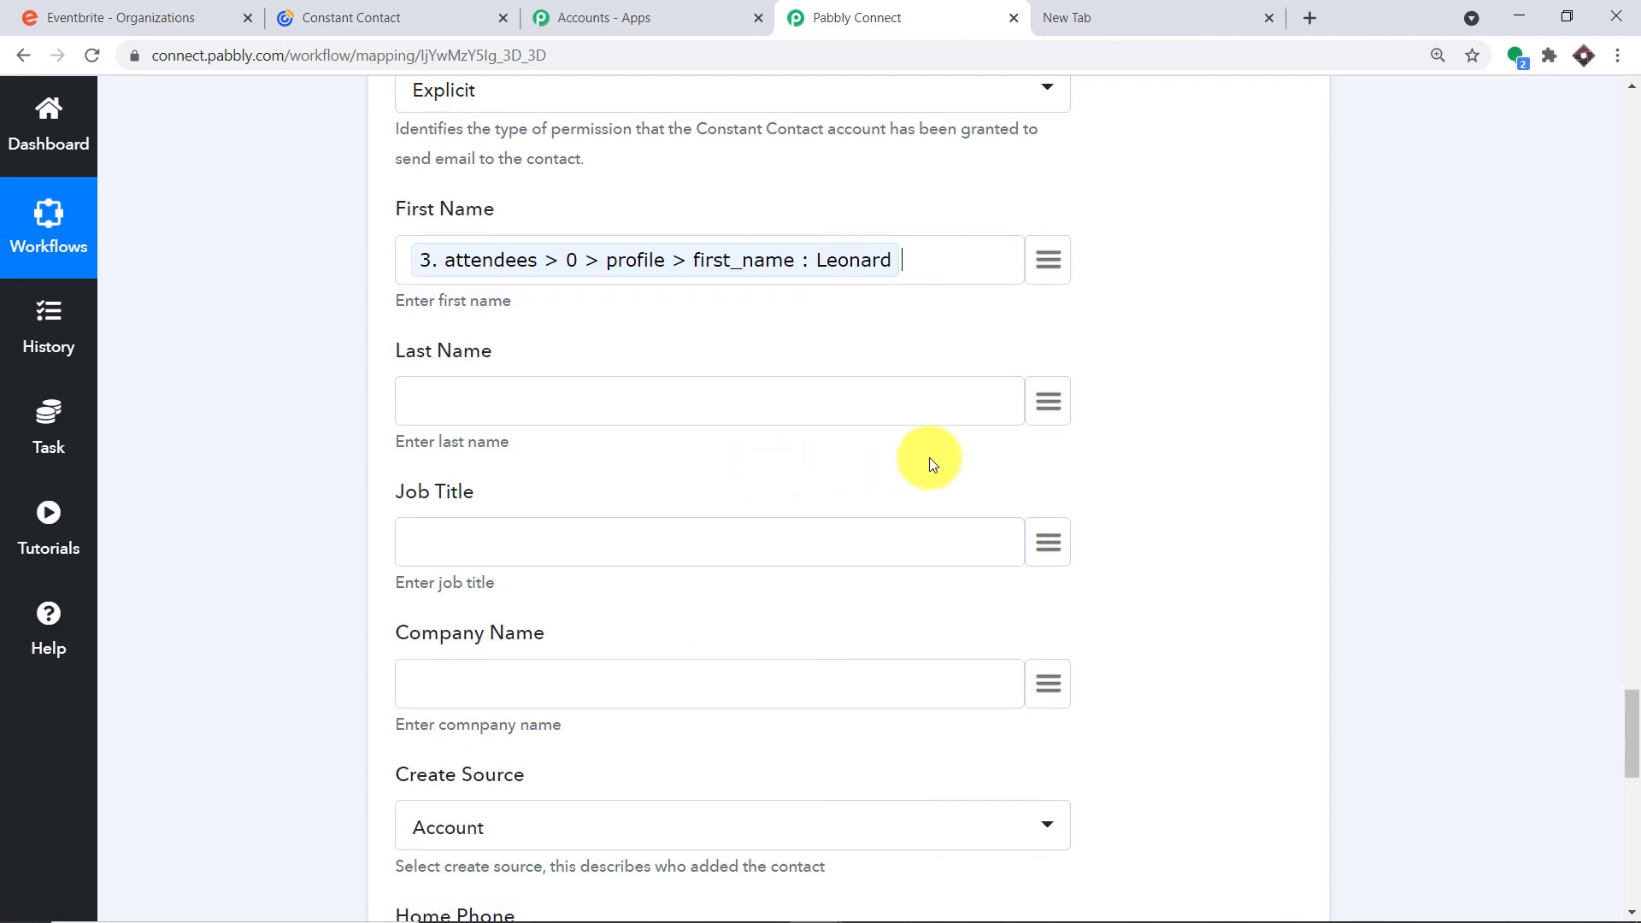
pyautogui.scroll(-2, 1074, 188)
# Map Last Name to the attendee's profile last_name, leaving the Phone fields empty
pyautogui.click(1061, 190)
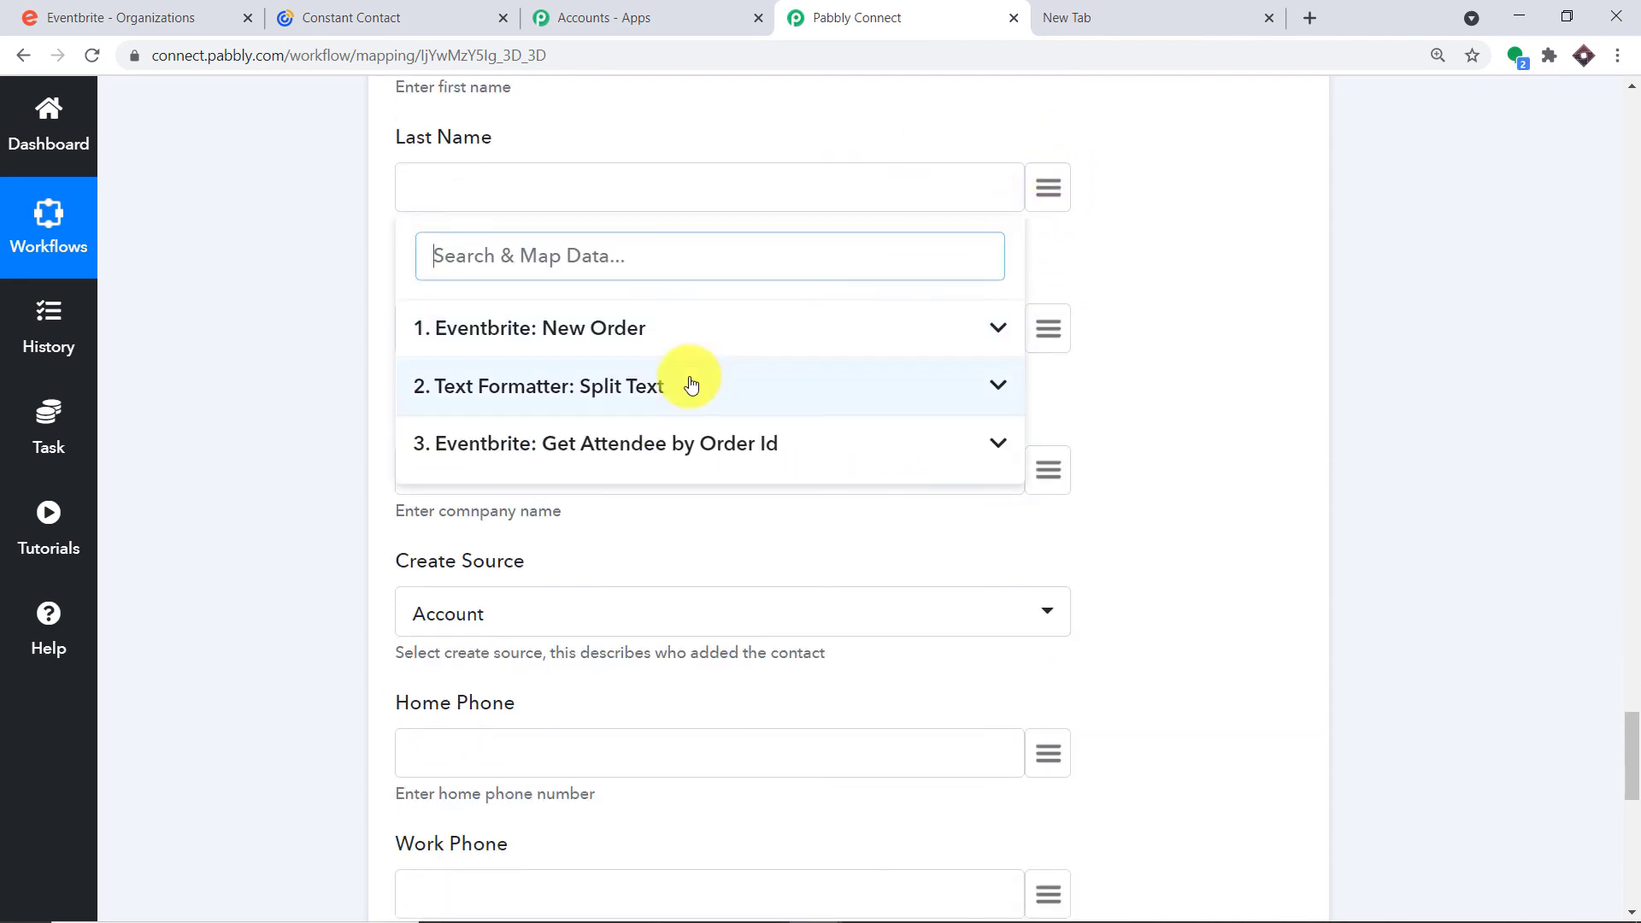
pyautogui.click(637, 439)
pyautogui.scroll(-5, 725, 575)
pyautogui.scroll(-10, 725, 575)
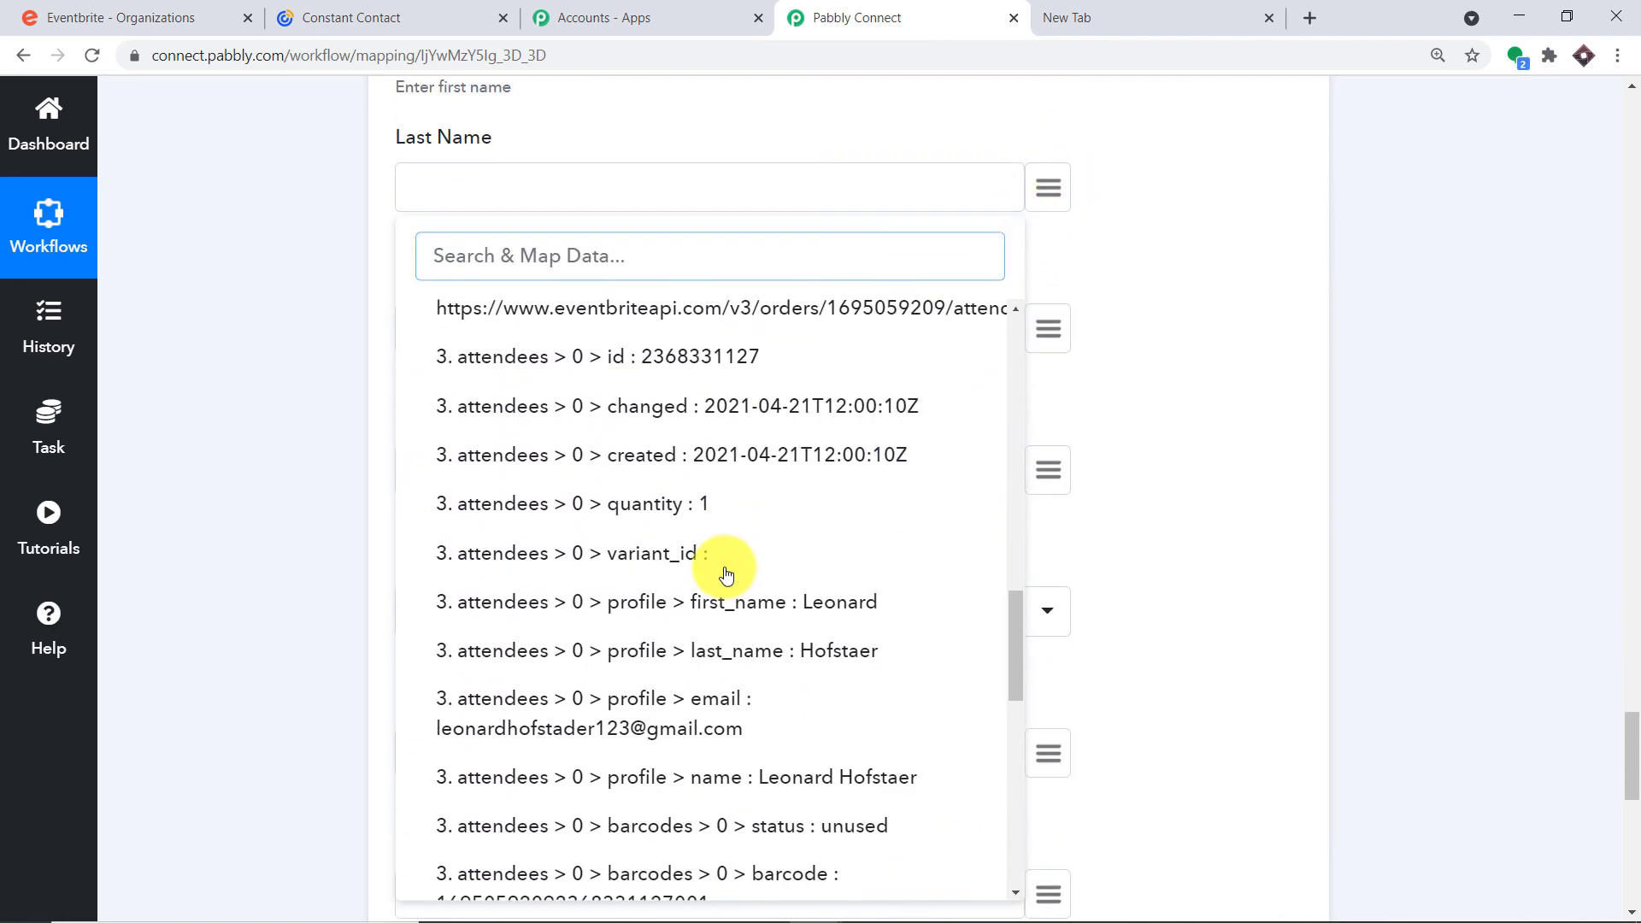
pyautogui.click(777, 438)
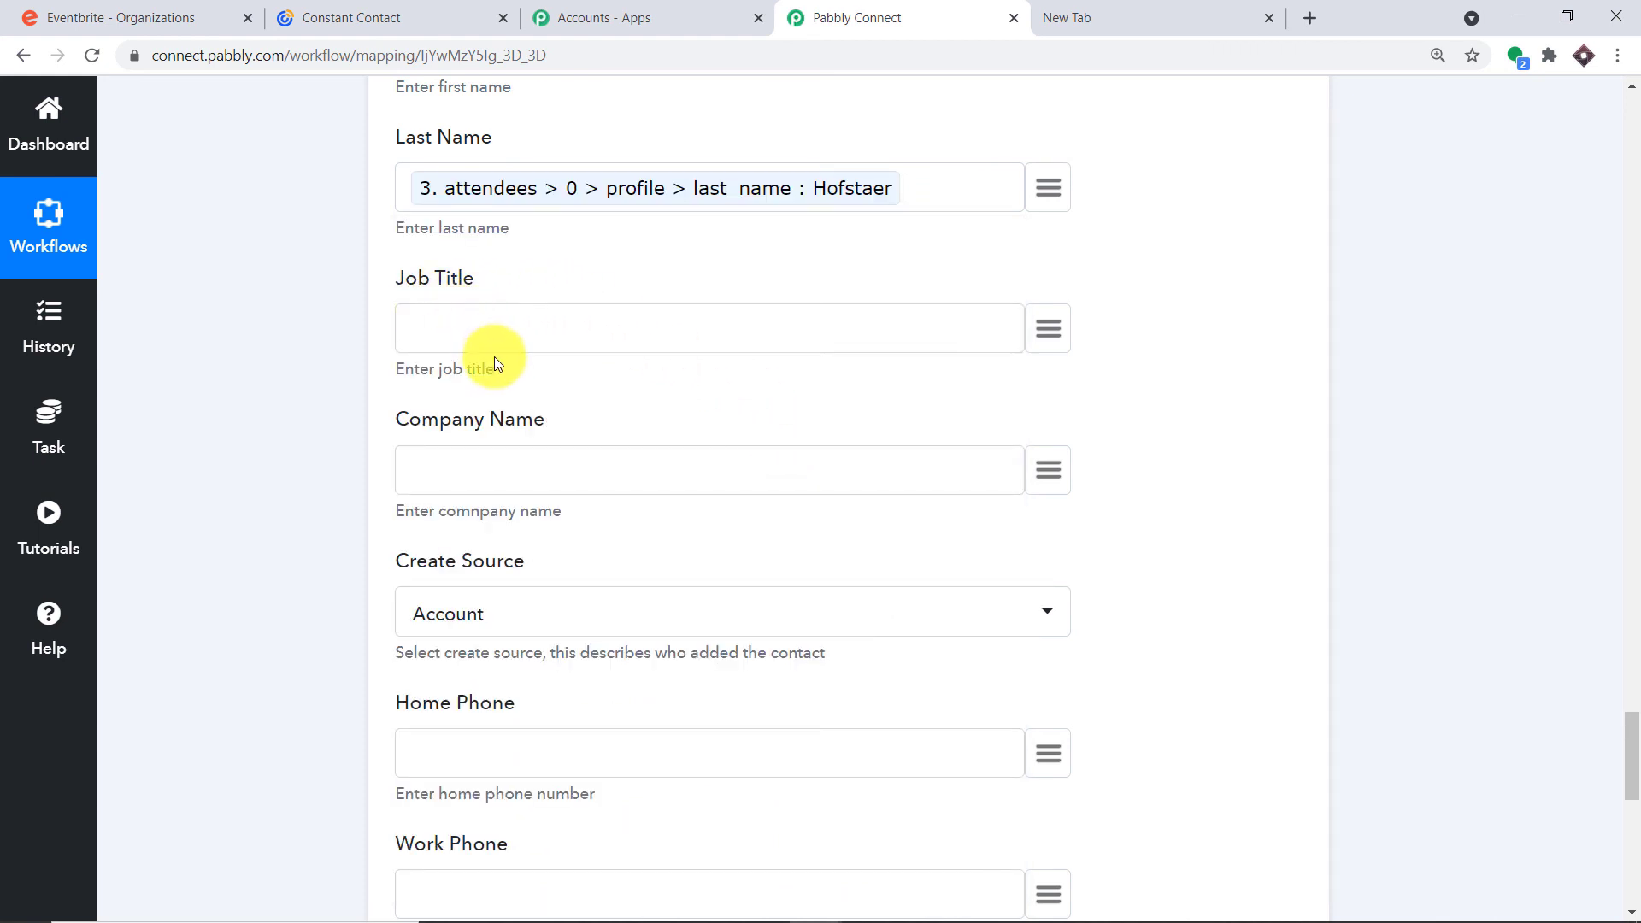
pyautogui.scroll(-1, 504, 361)
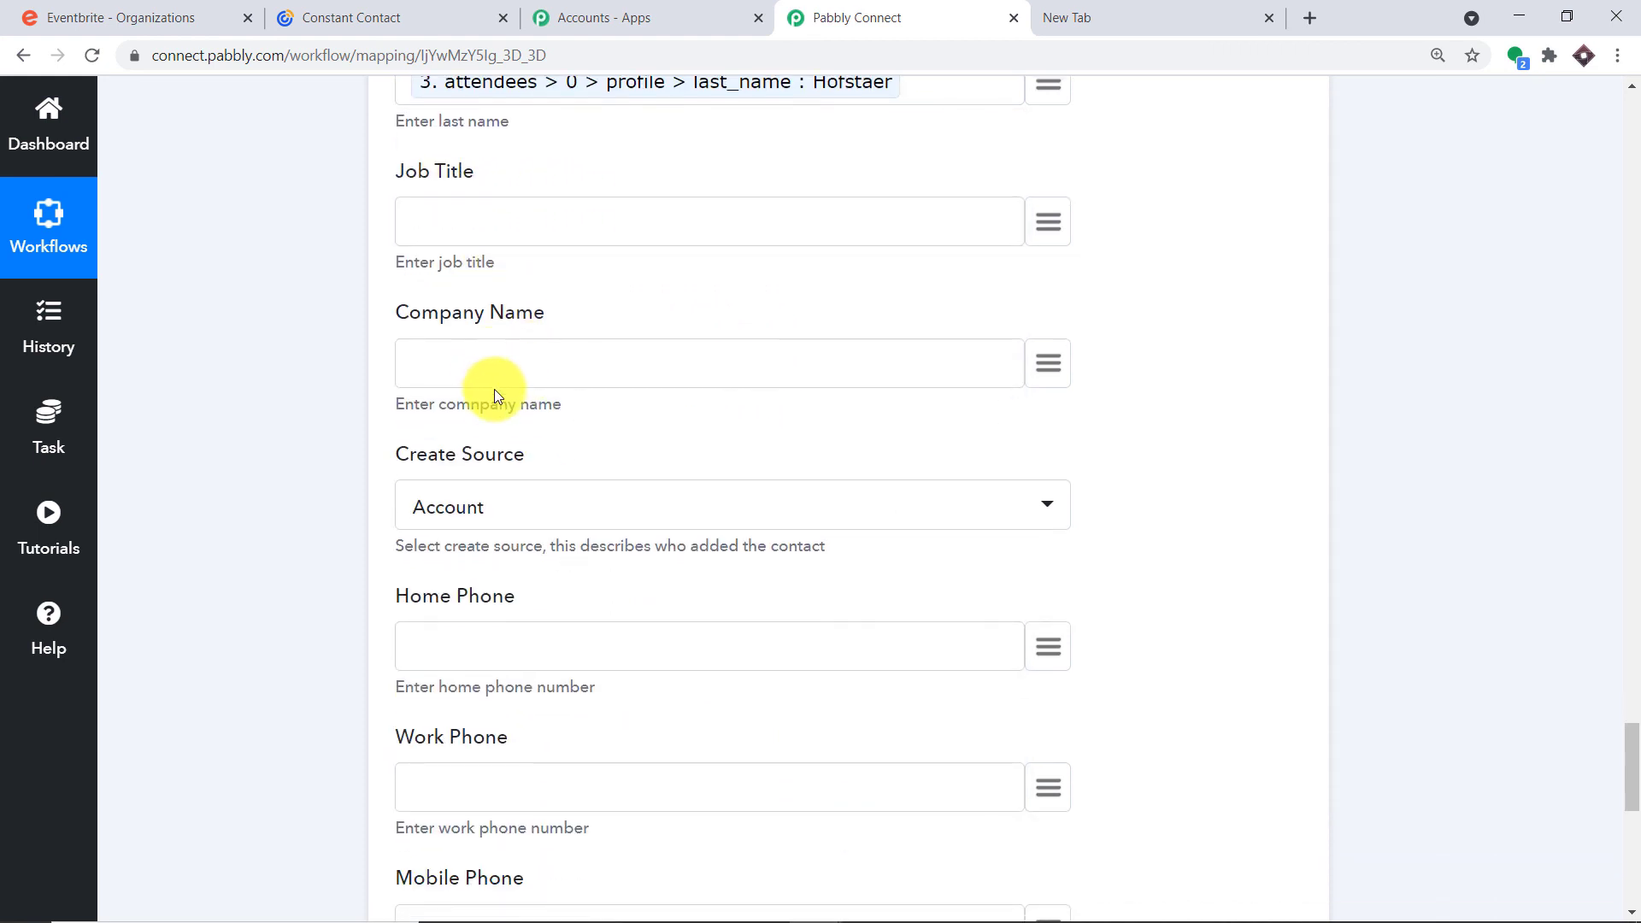
pyautogui.scroll(-2, 494, 395)
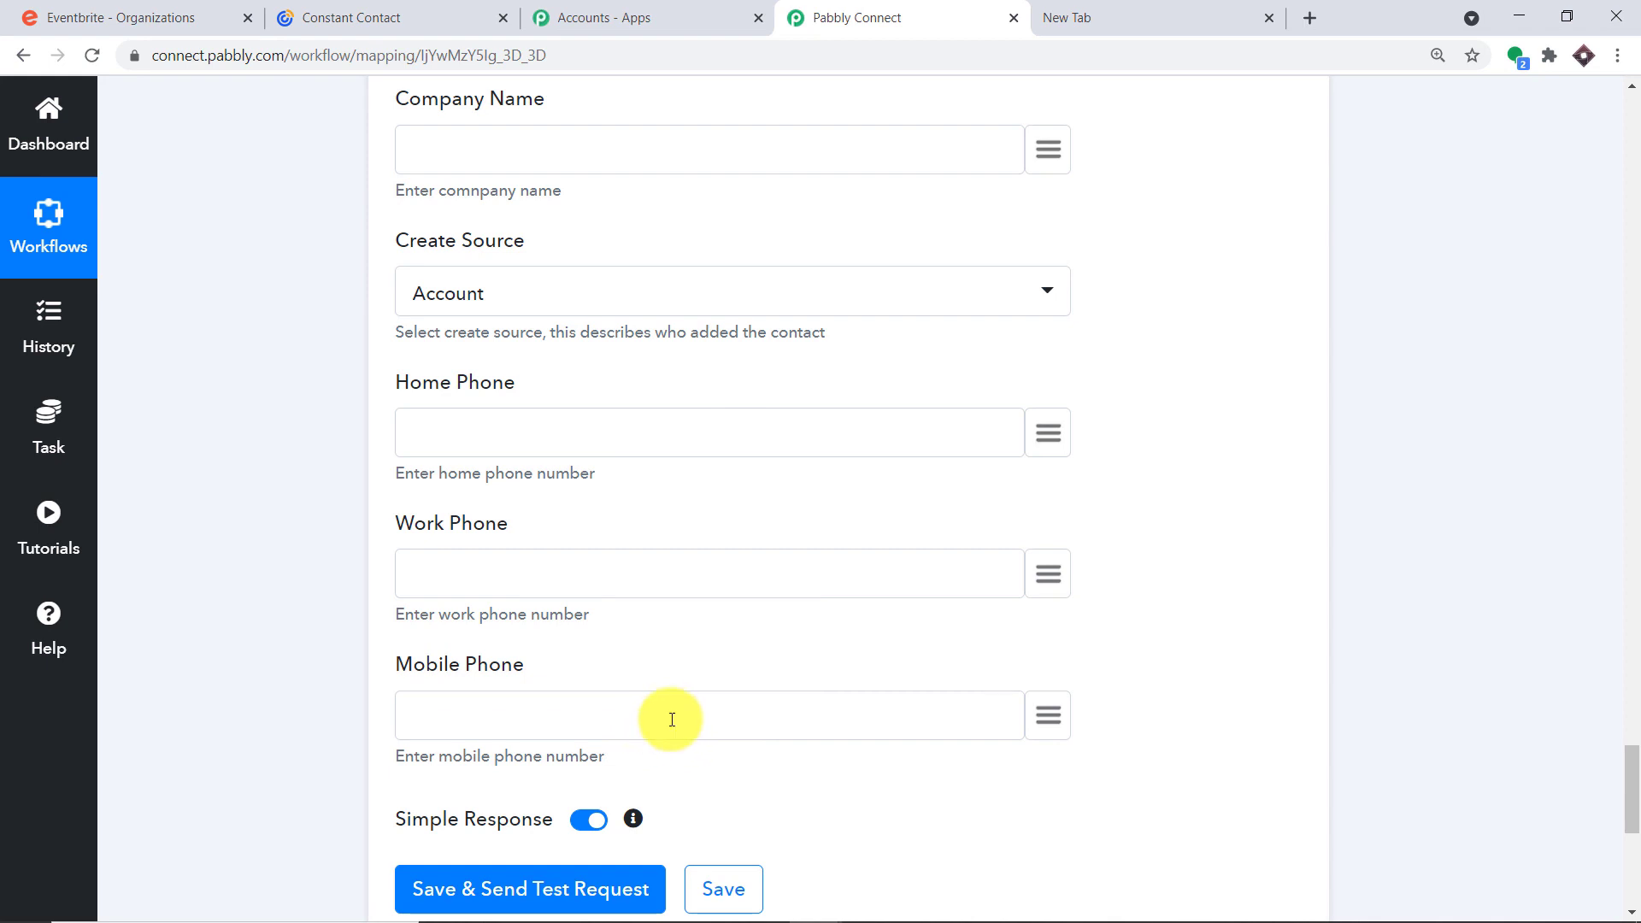
pyautogui.scroll(-2, 670, 636)
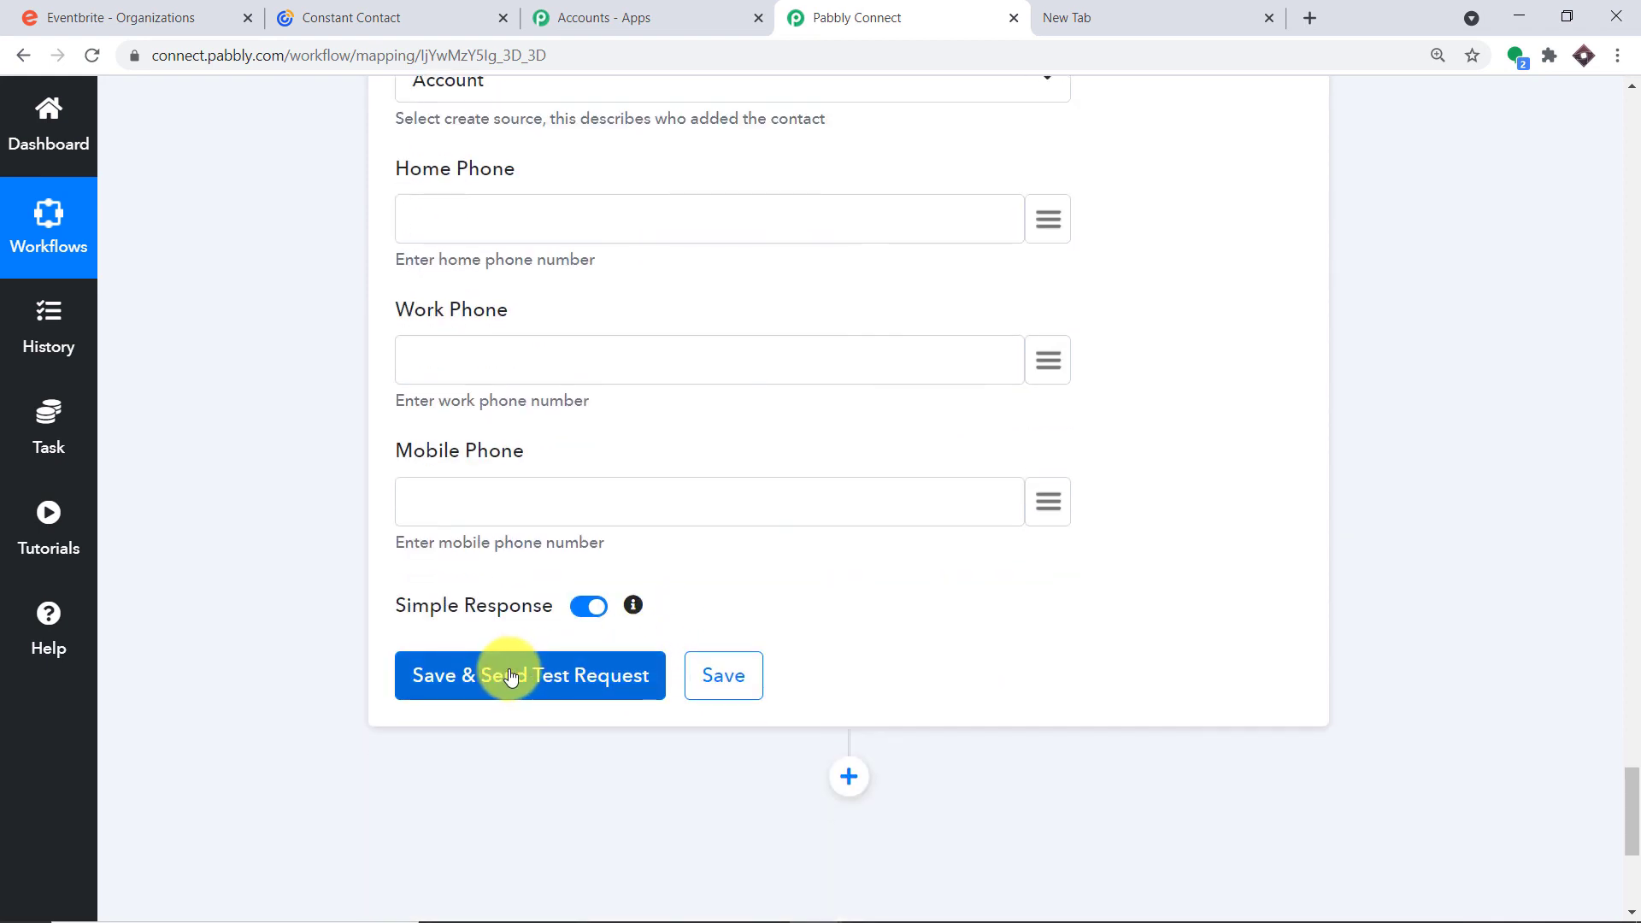
# Save and test the Create Contact step, returning a new contact ID, then view Constant Contact
pyautogui.click(511, 676)
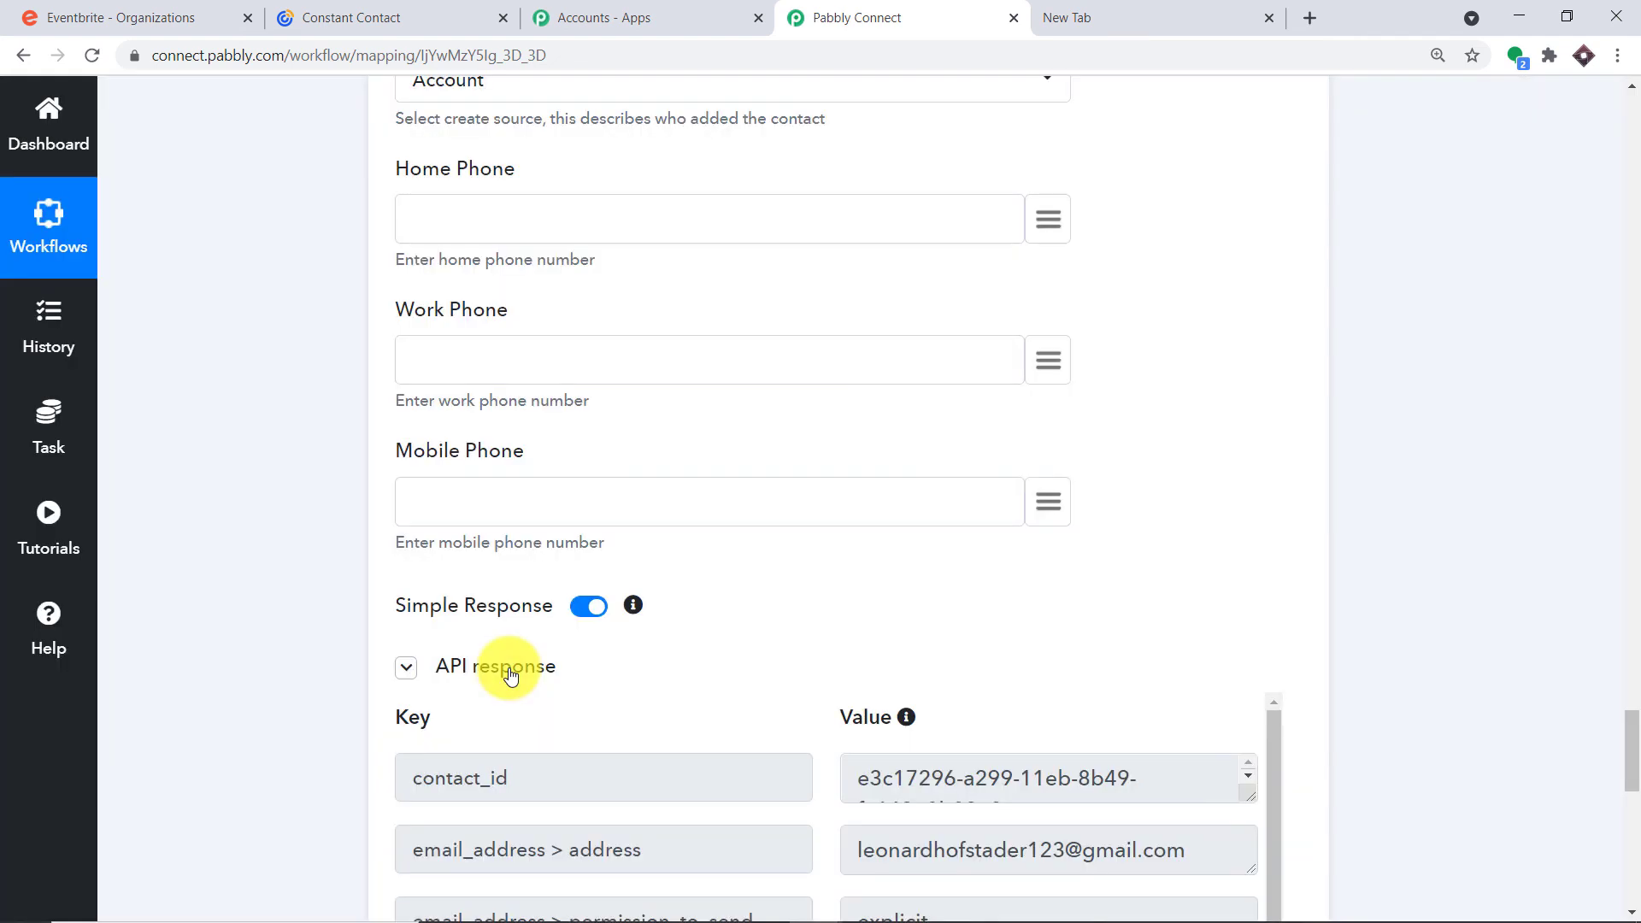
pyautogui.click(396, 10)
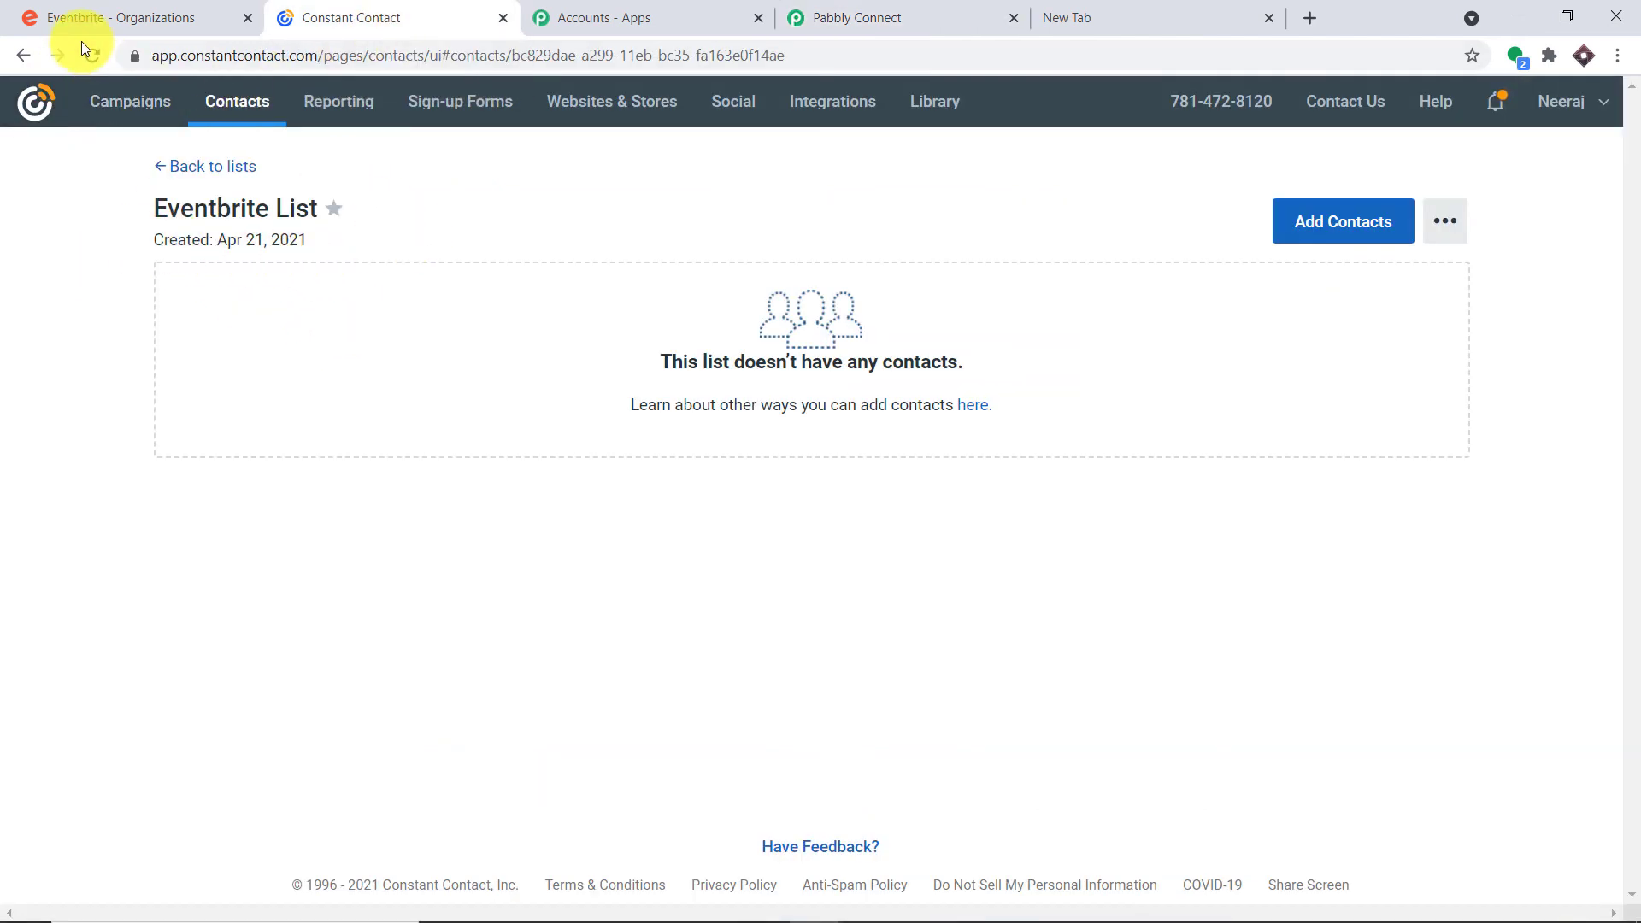
# Reload the Eventbrite List to confirm one subscribed attendee contact, then go back to Pabbly Connect
pyautogui.click(96, 64)
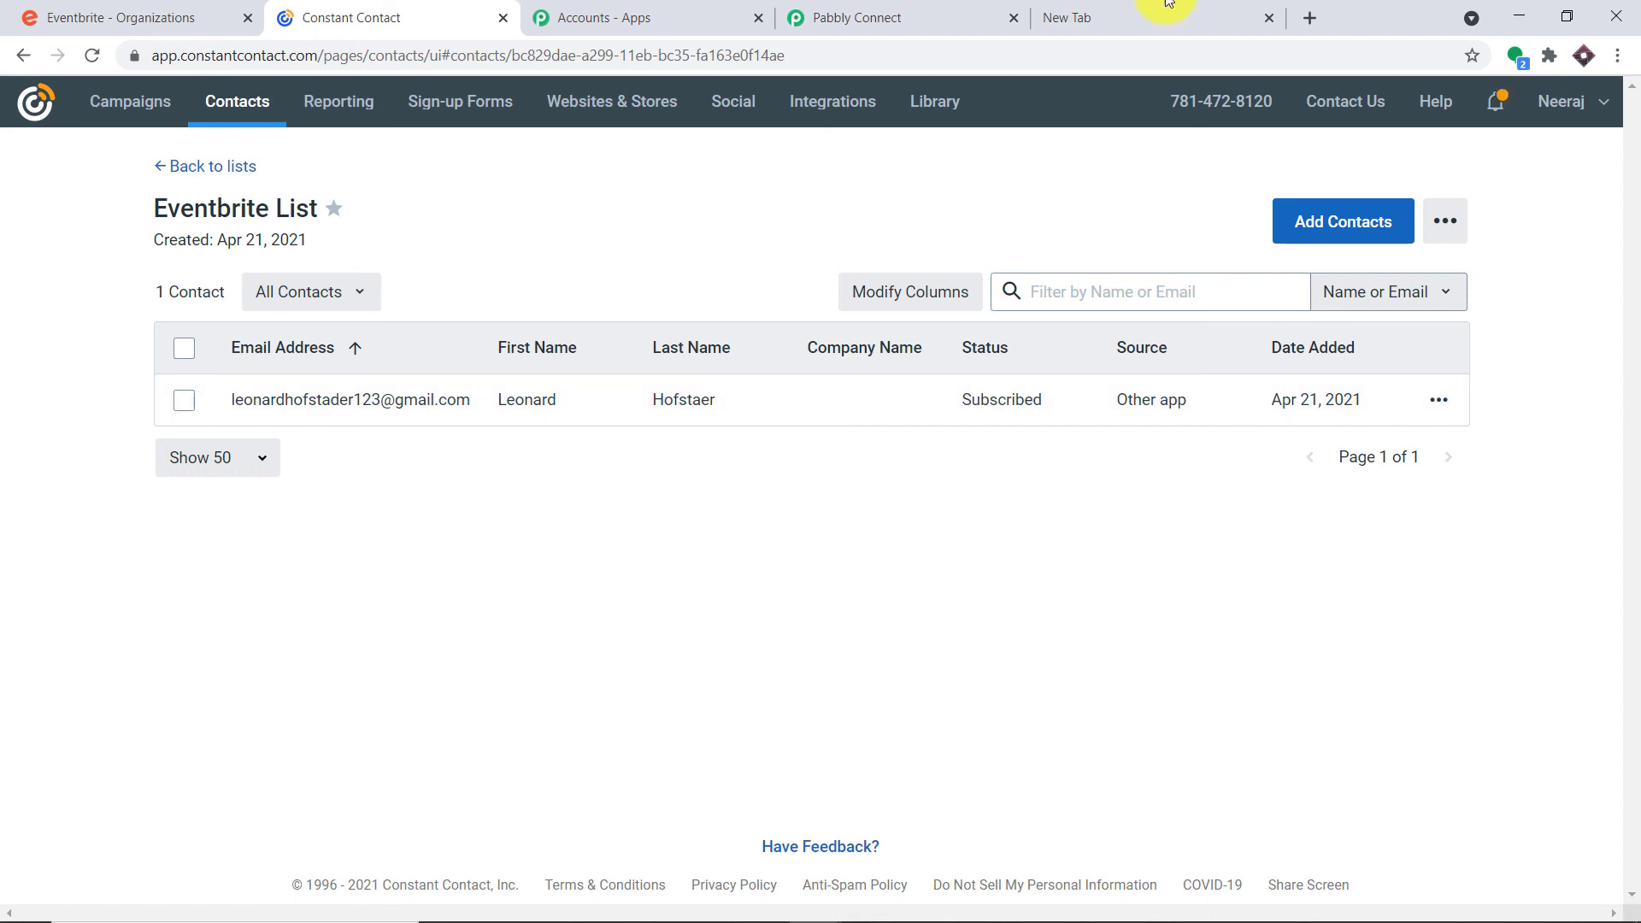
pyautogui.click(889, 17)
pyautogui.moveTo(1636, 757); pyautogui.dragTo(1637, 578)
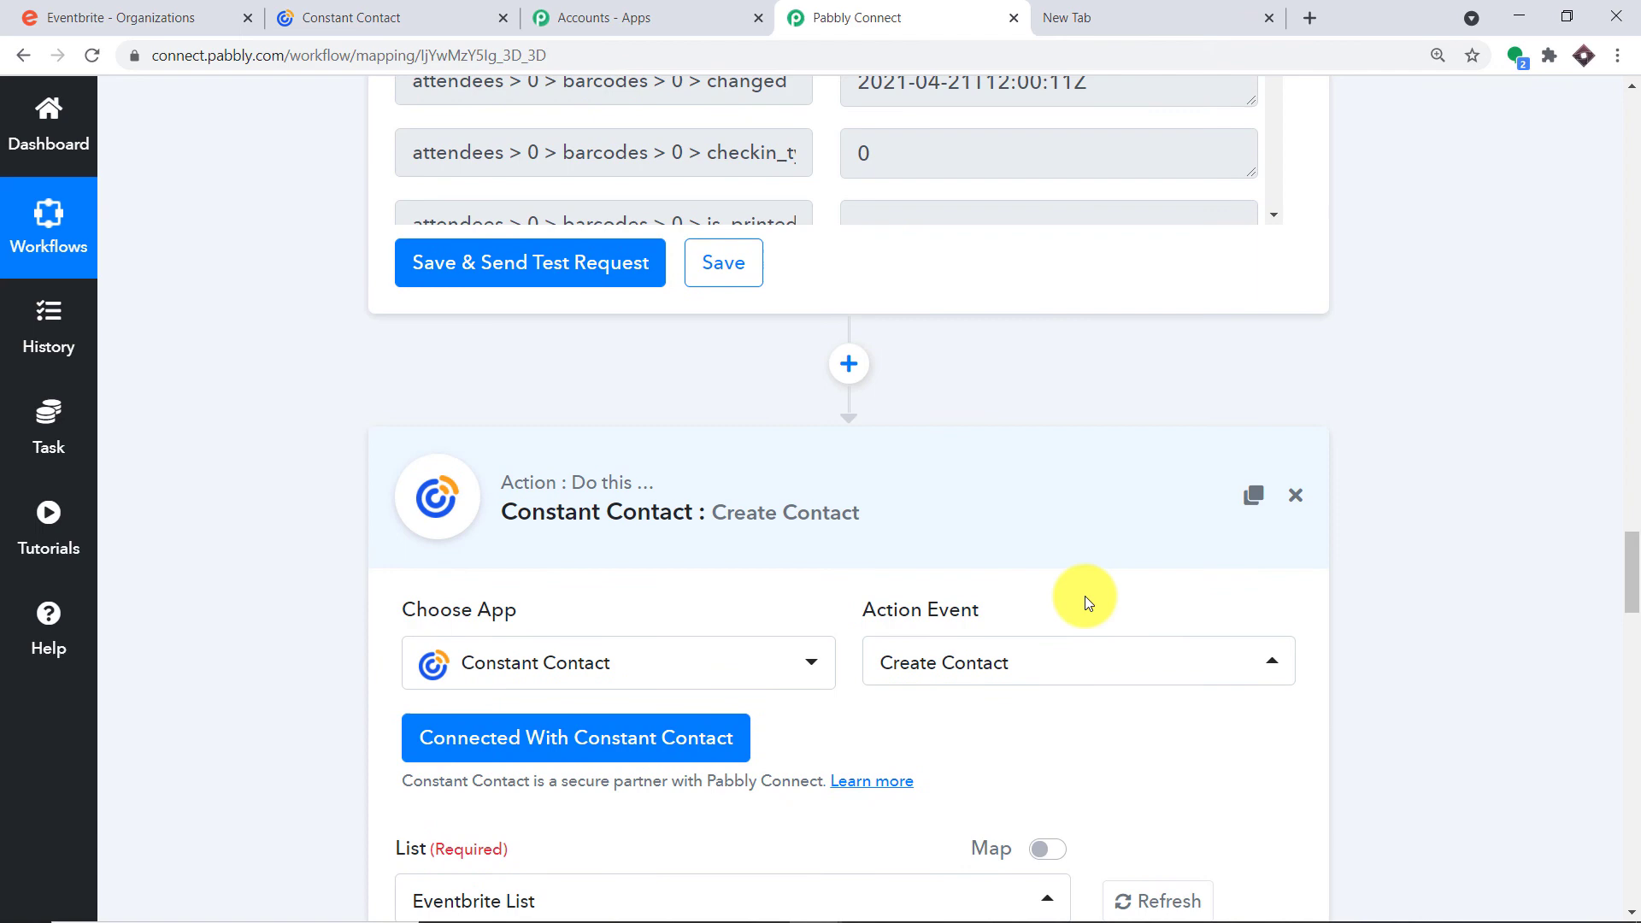
# Collapse the Constant Contact Create Contact and Eventbrite Get Attendee by Order Id steps
pyautogui.click(769, 525)
pyautogui.moveTo(1628, 773); pyautogui.dragTo(1623, 575)
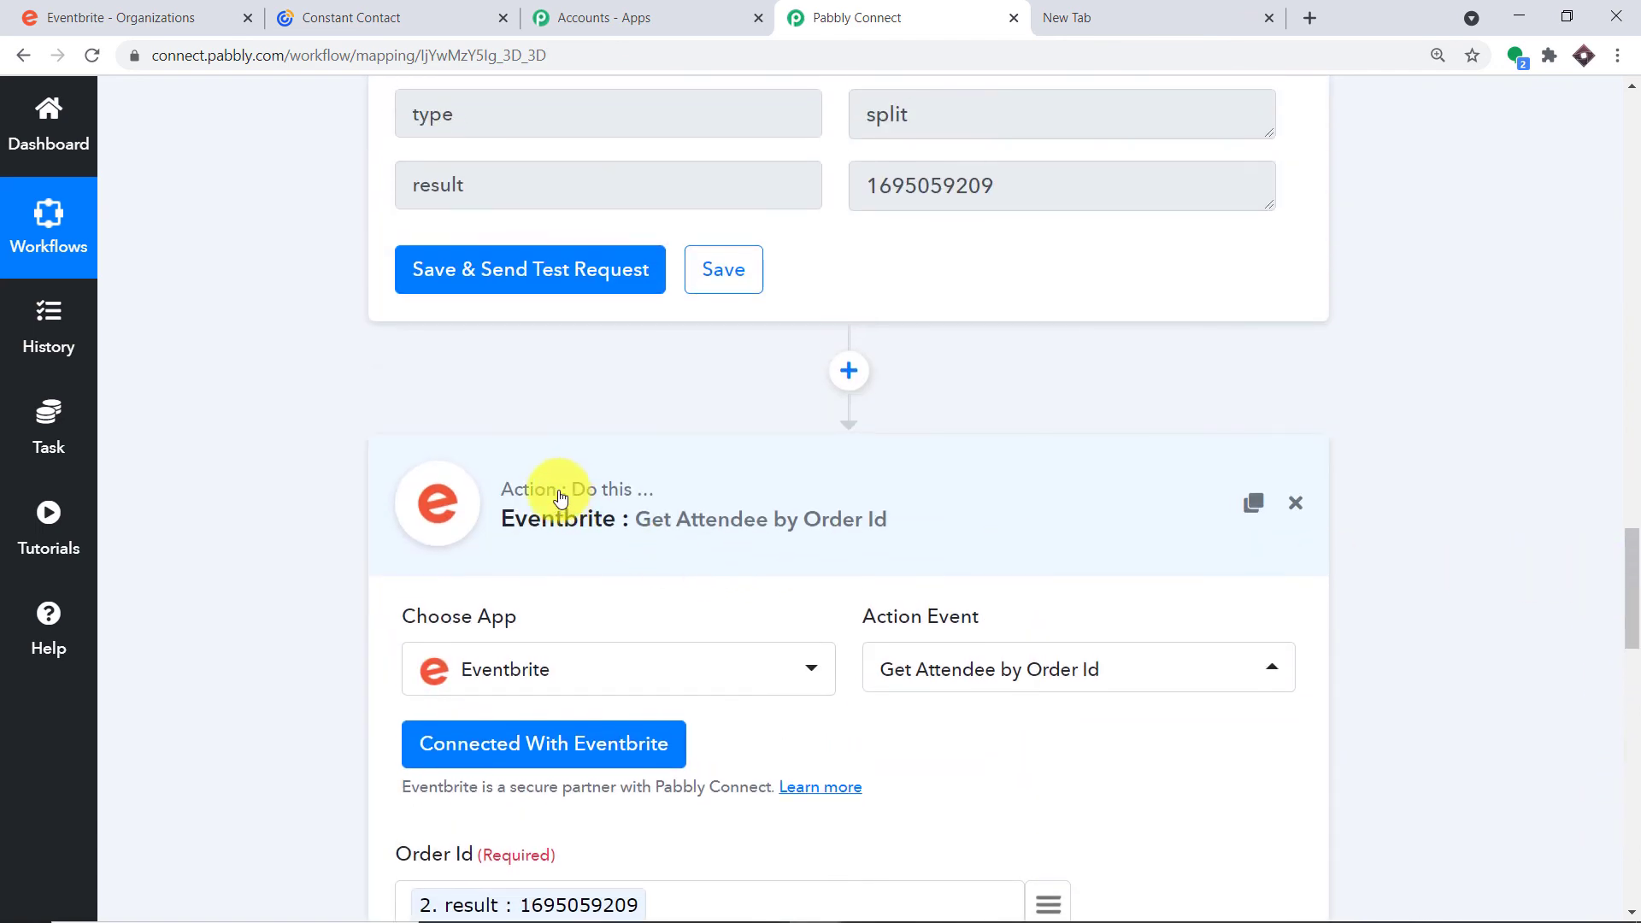
pyautogui.click(447, 488)
pyautogui.moveTo(1628, 694); pyautogui.dragTo(1623, 402)
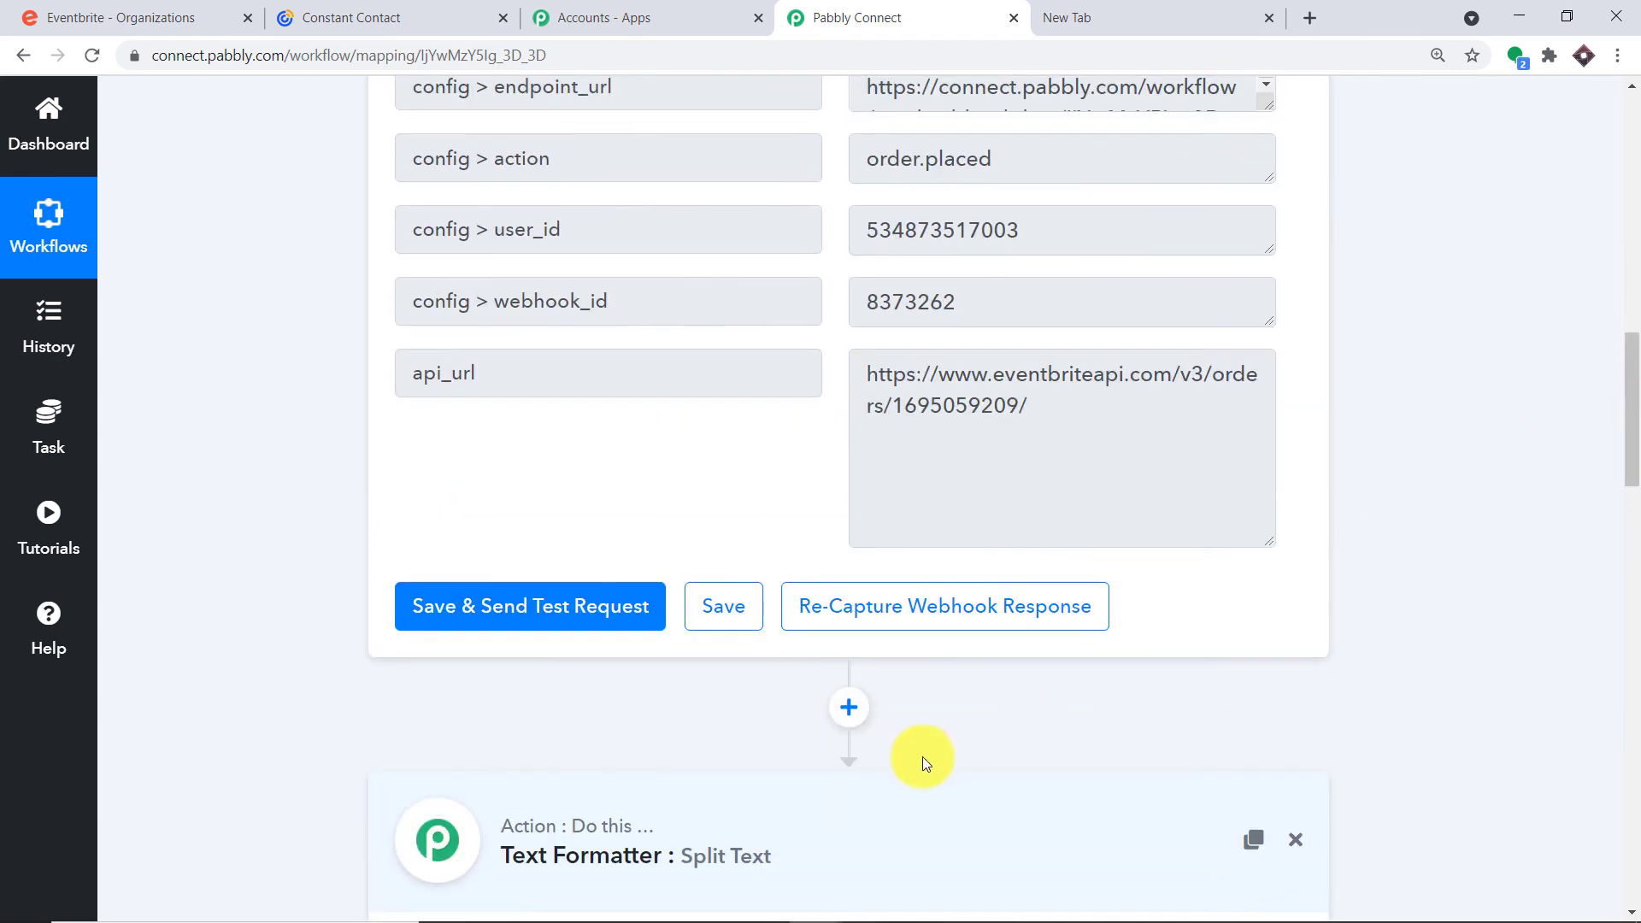
# Collapse the Text Formatter Split Text step and the Eventbrite New Order trigger, then review the chain
pyautogui.click(761, 827)
pyautogui.moveTo(1634, 576); pyautogui.dragTo(1607, 298)
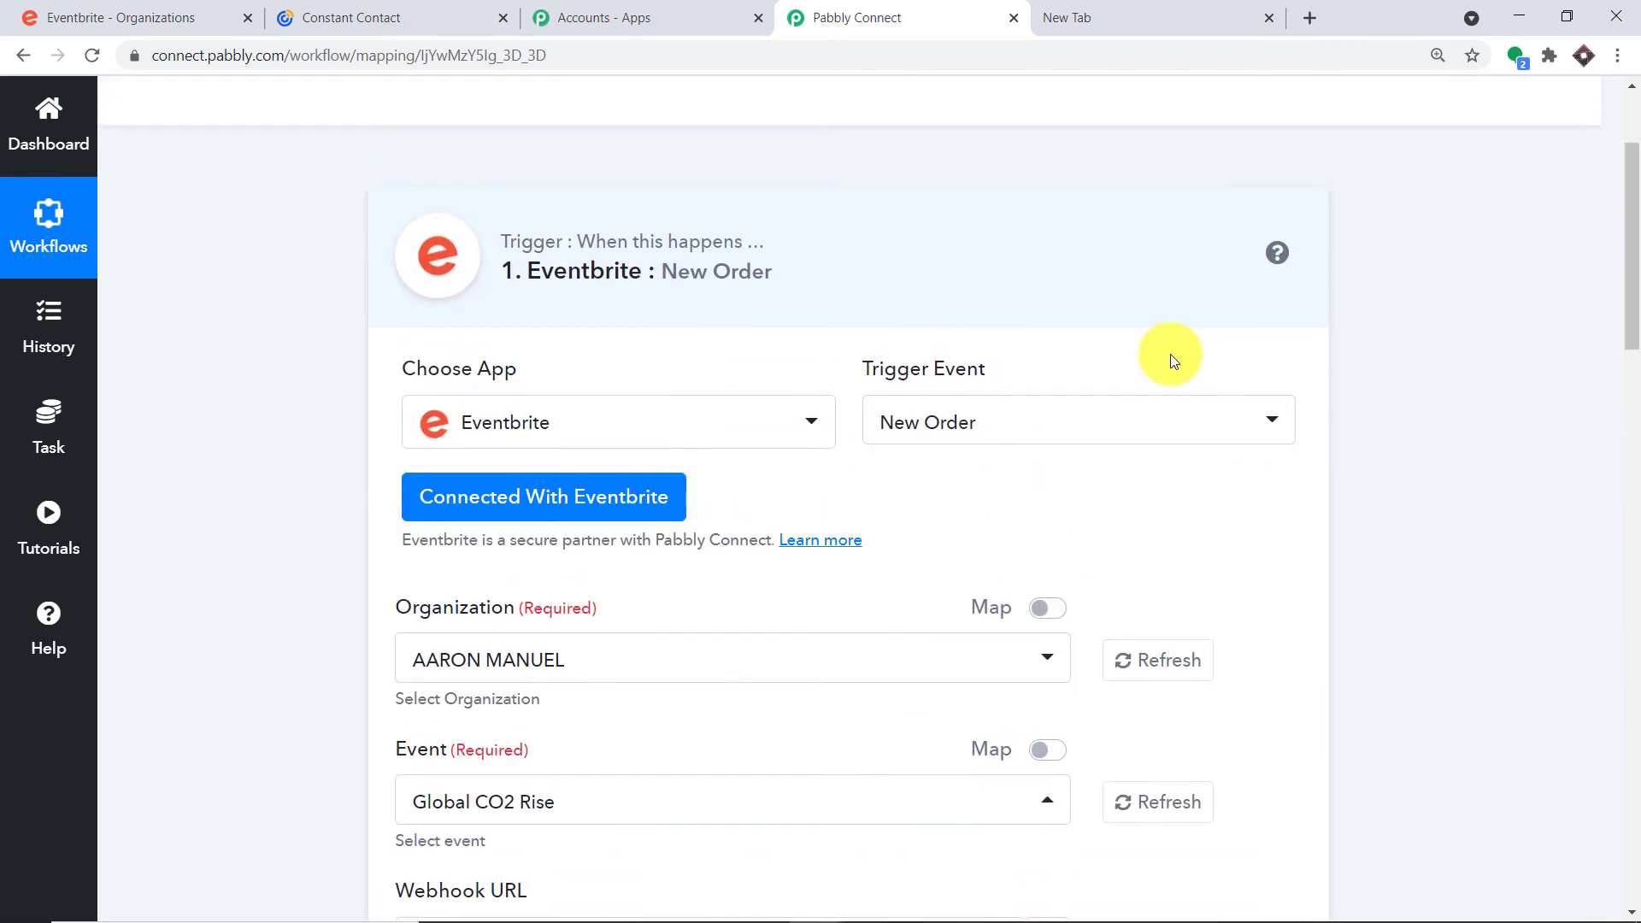
pyautogui.click(758, 285)
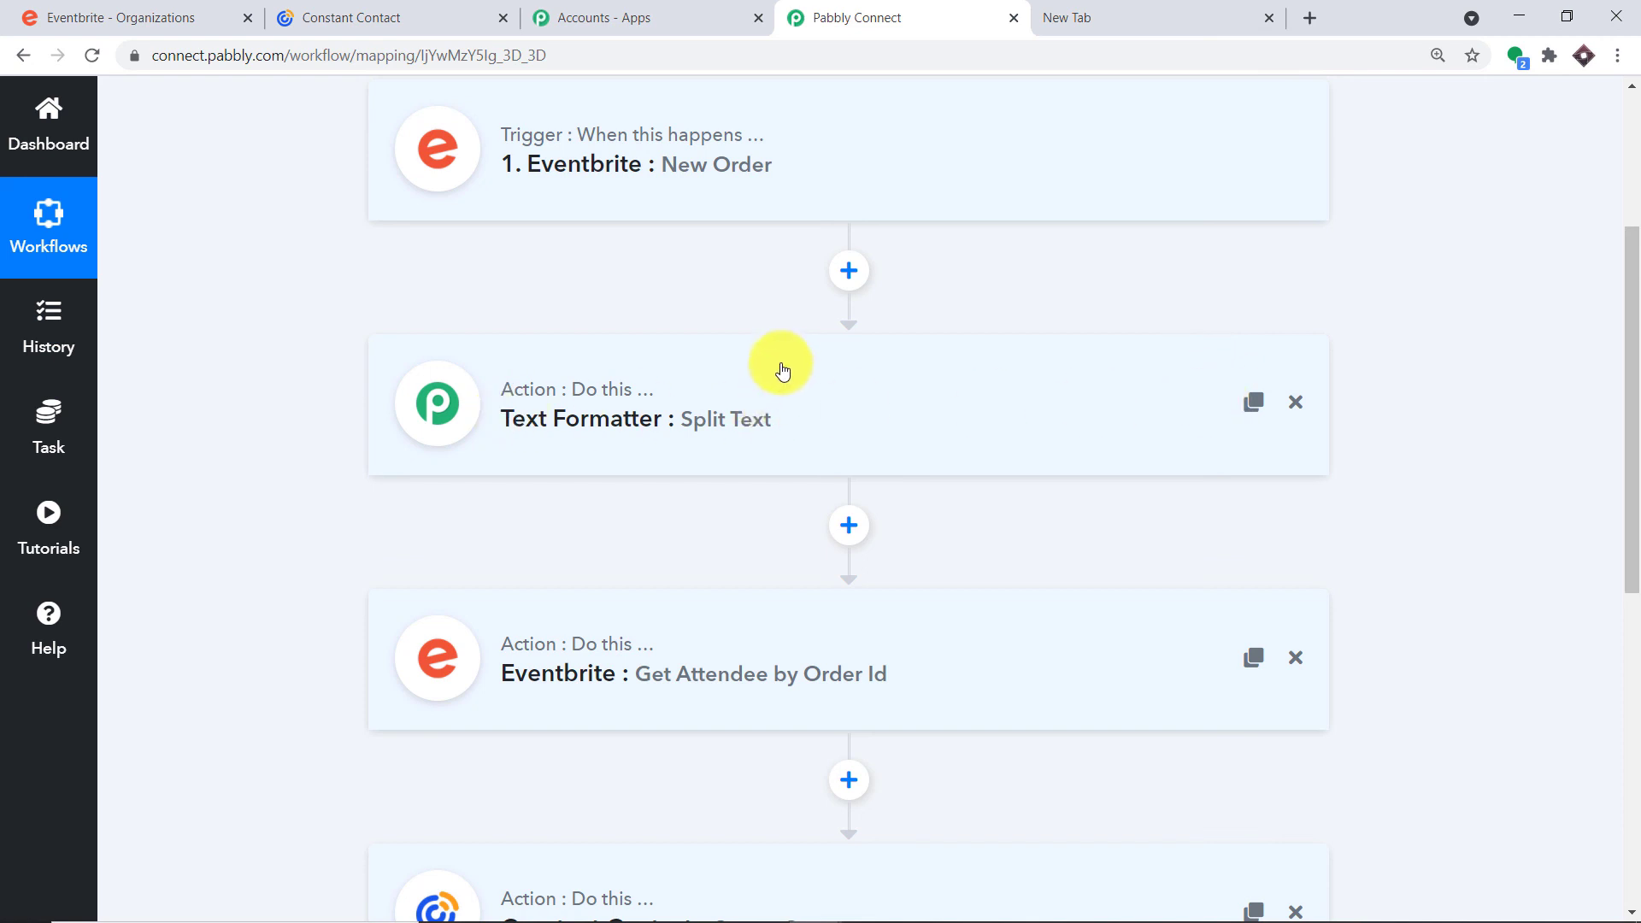
pyautogui.scroll(-1, 725, 510)
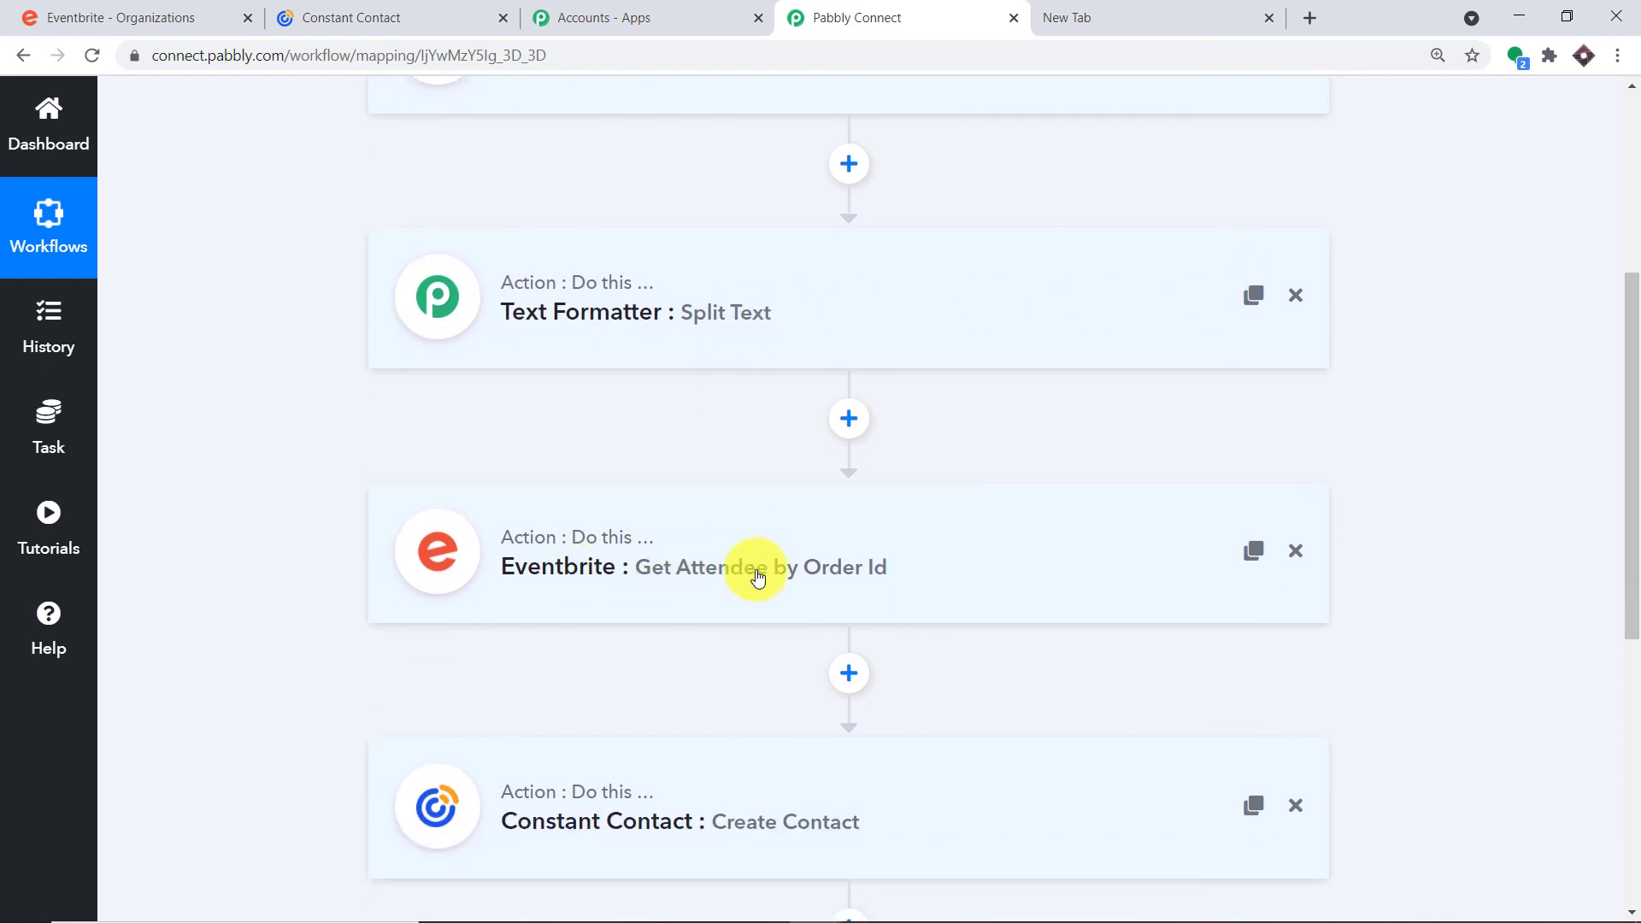
pyautogui.scroll(-1, 922, 548)
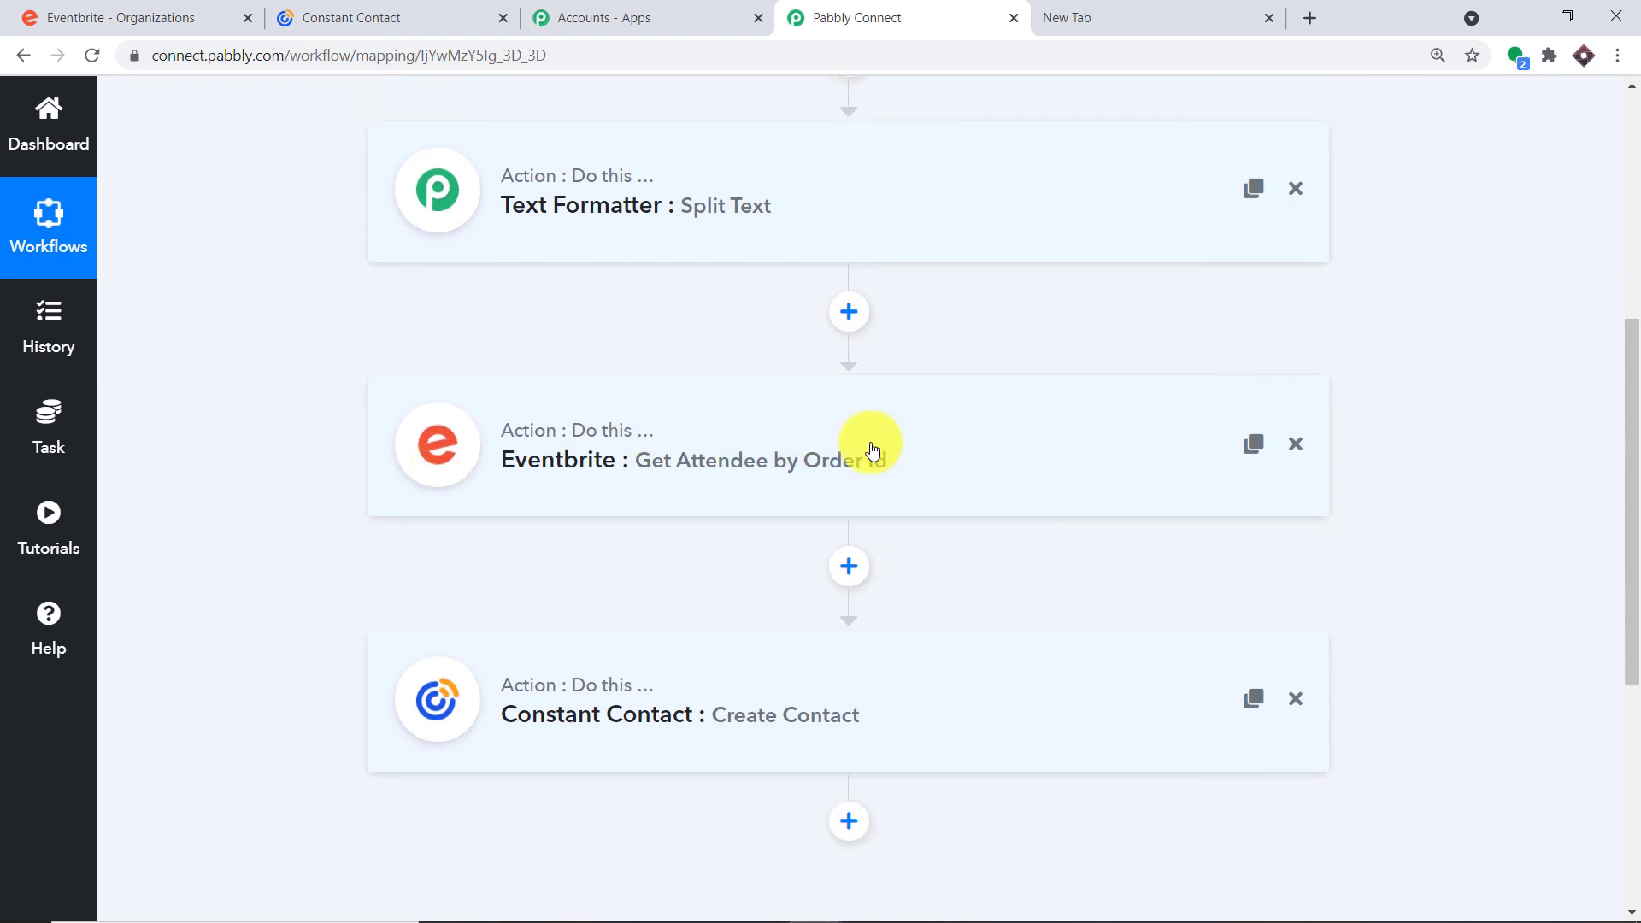
pyautogui.scroll(-1, 876, 453)
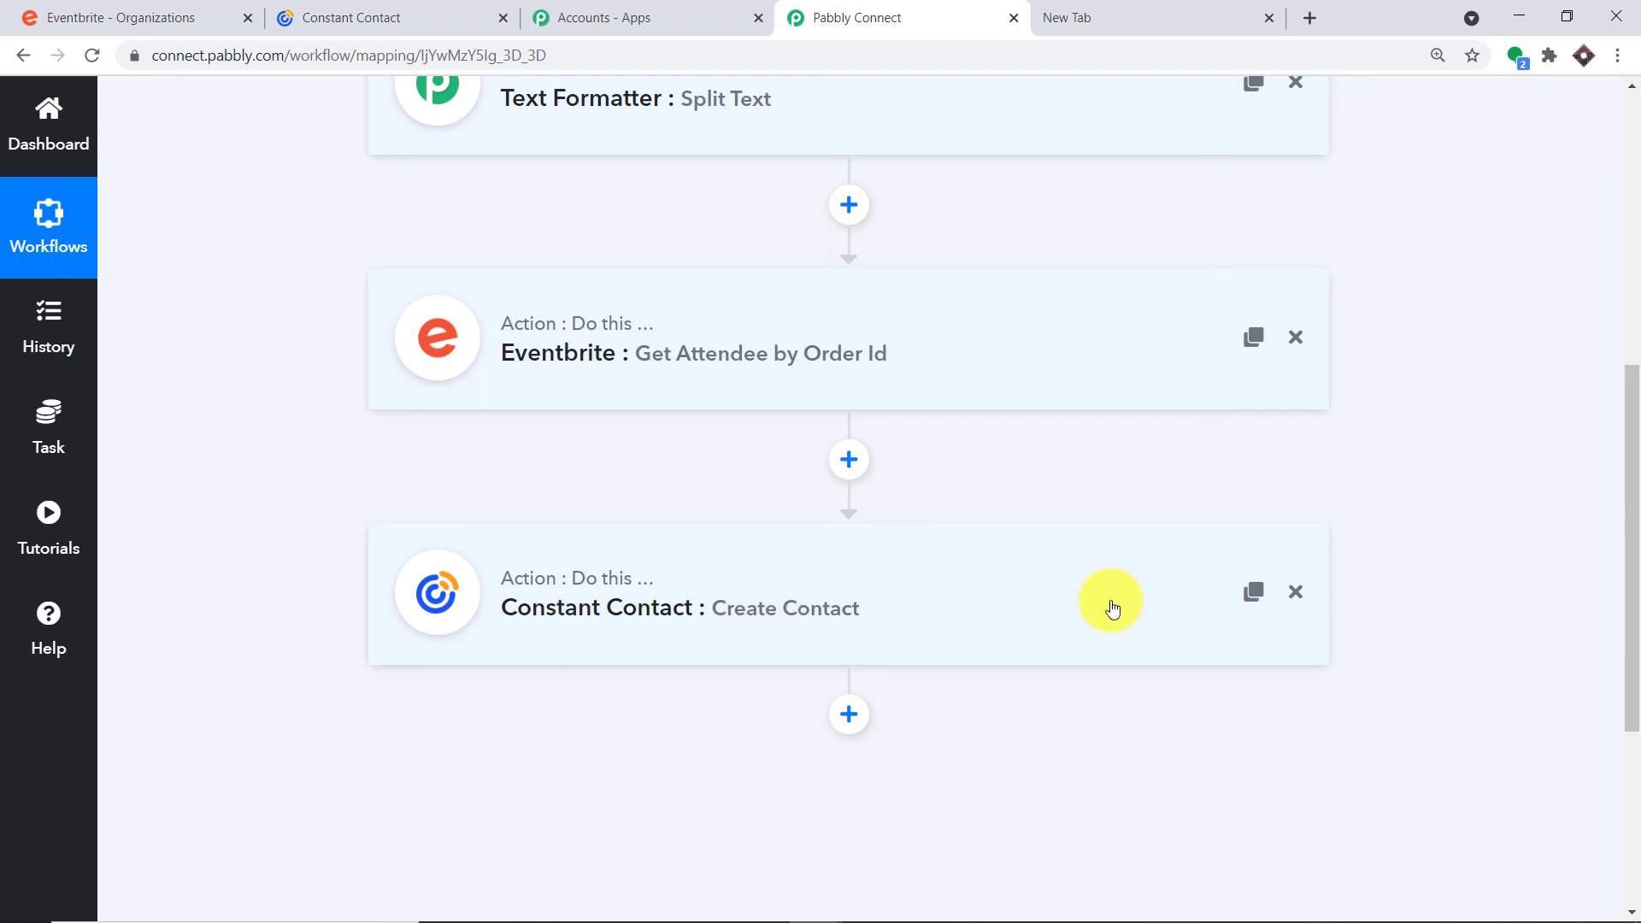
pyautogui.scroll(3, 1111, 607)
pyautogui.scroll(-1, 617, 518)
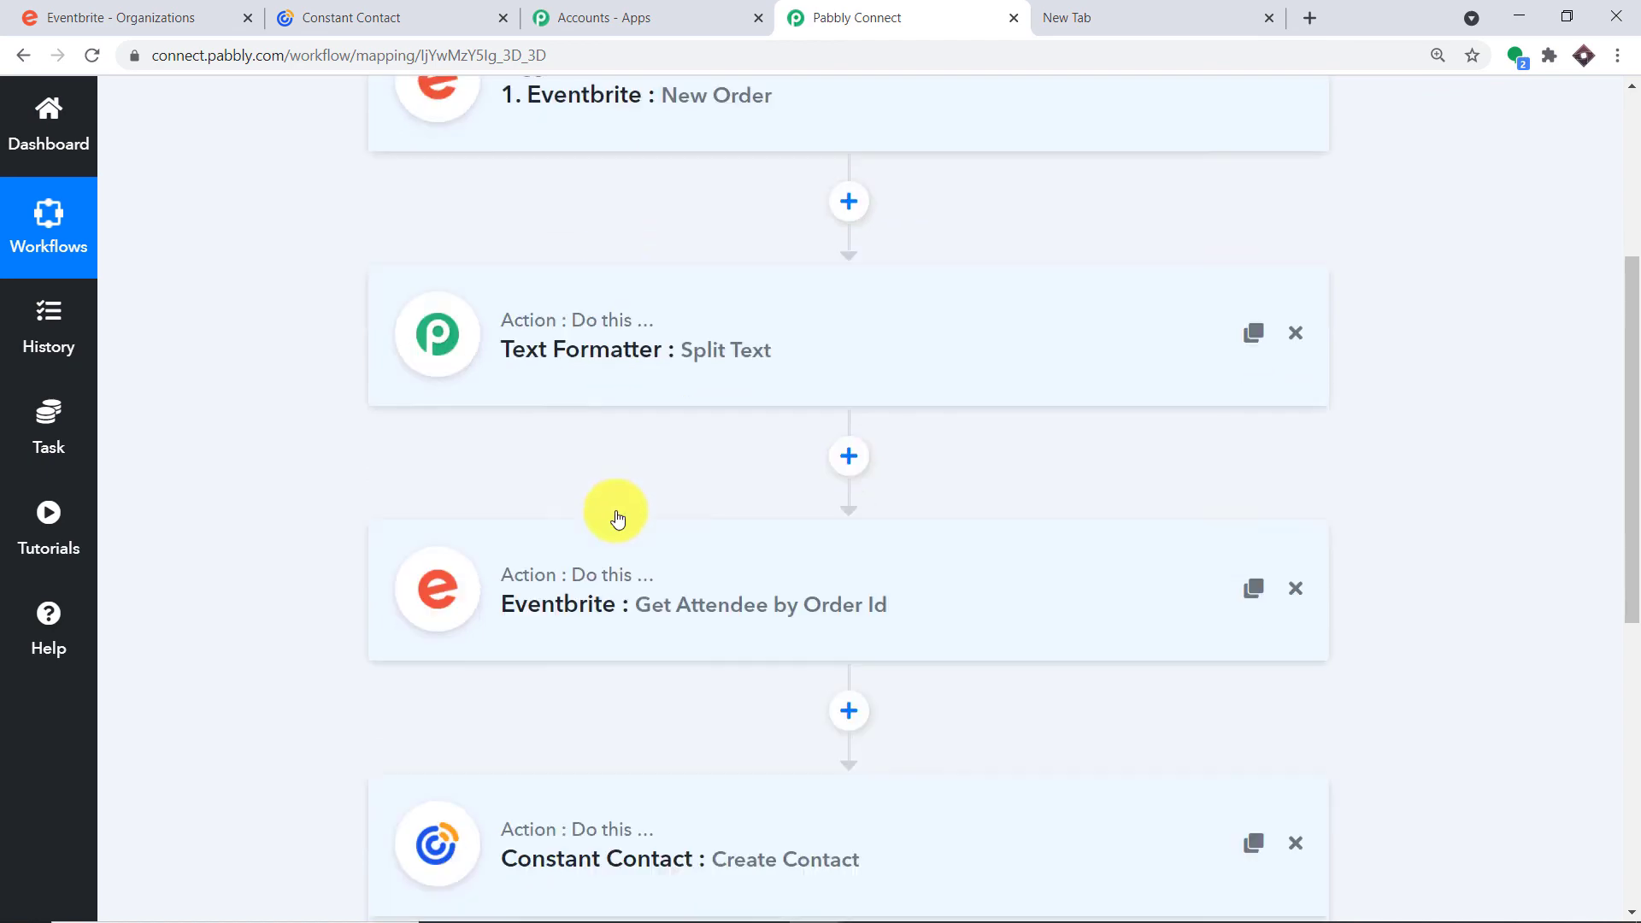
pyautogui.scroll(-3, 617, 519)
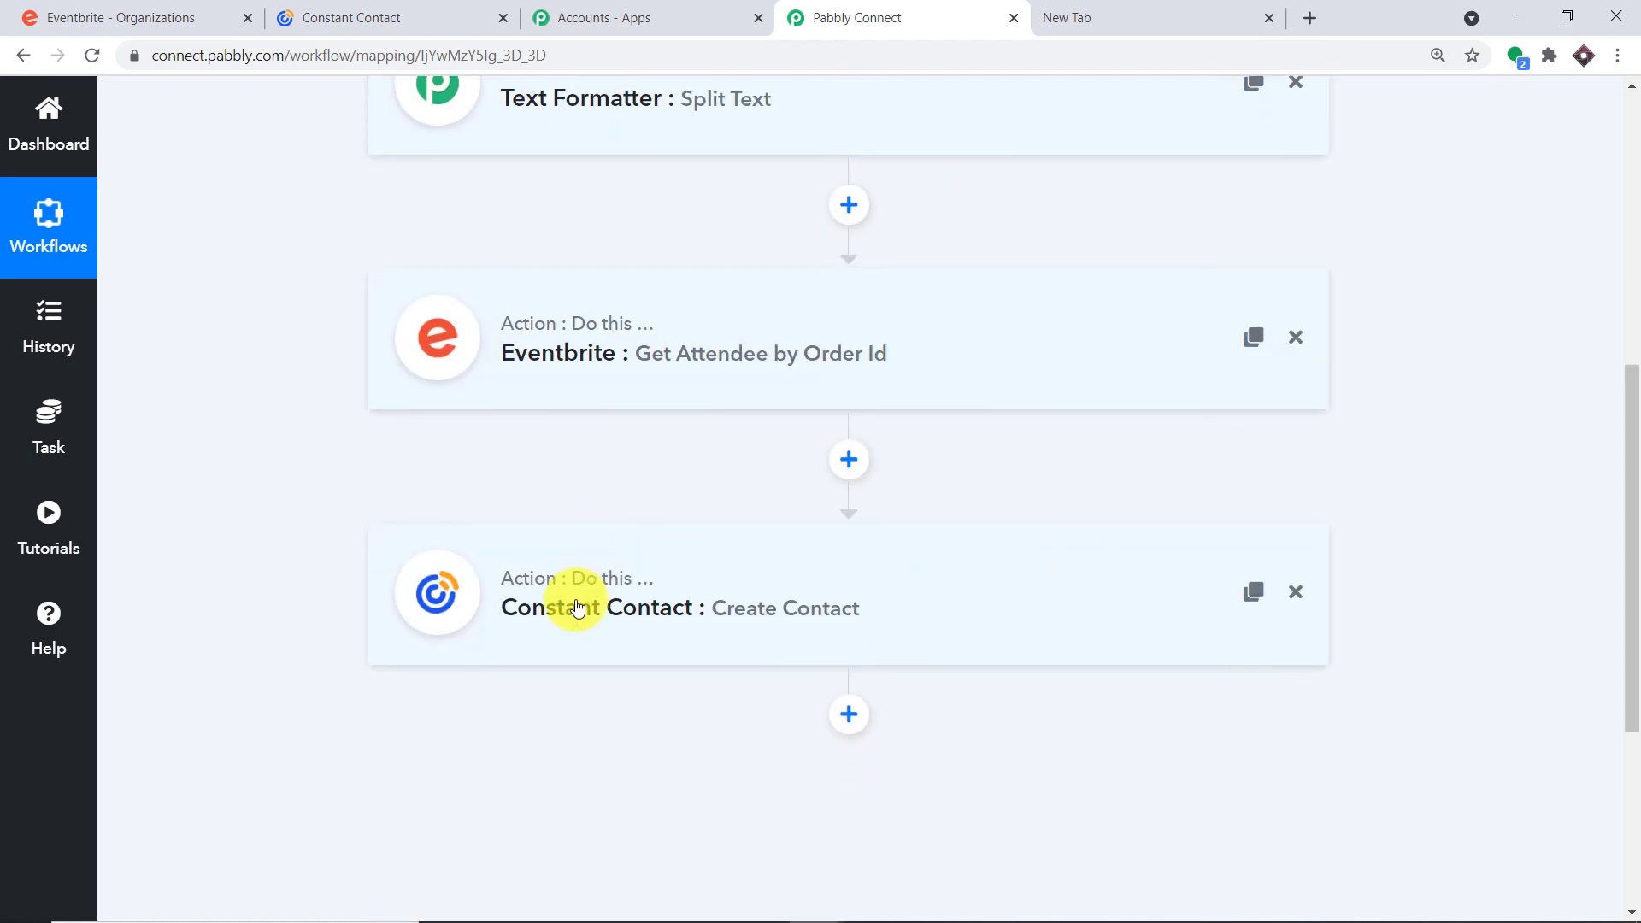